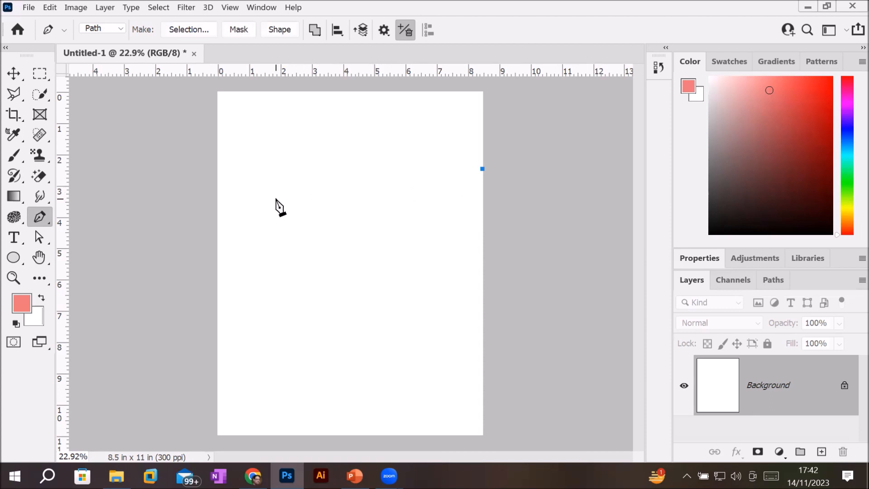
# Step: Complete the Pen tool path as a closed outline around the upper part of the page, with a downward-curving lower edge
pyautogui.click(217, 168)
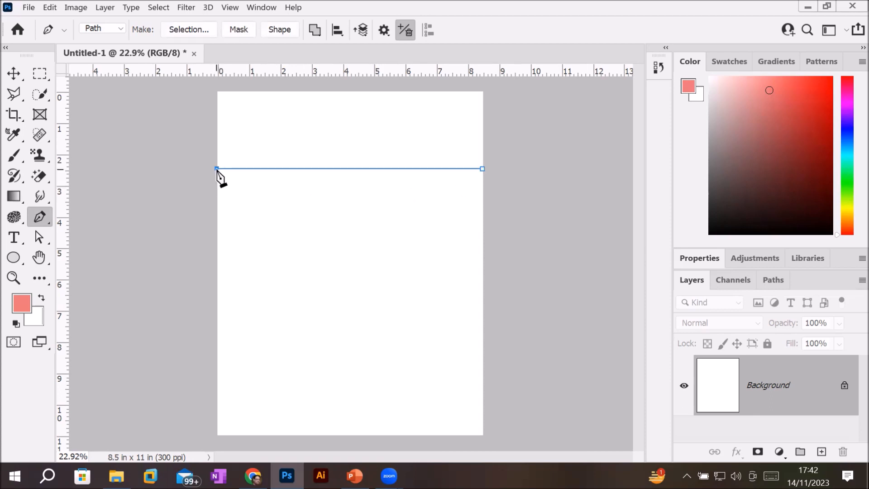
pyautogui.moveTo(217, 169); pyautogui.dragTo(142, 147)
pyautogui.moveTo(144, 95); pyautogui.dragTo(171, 105)
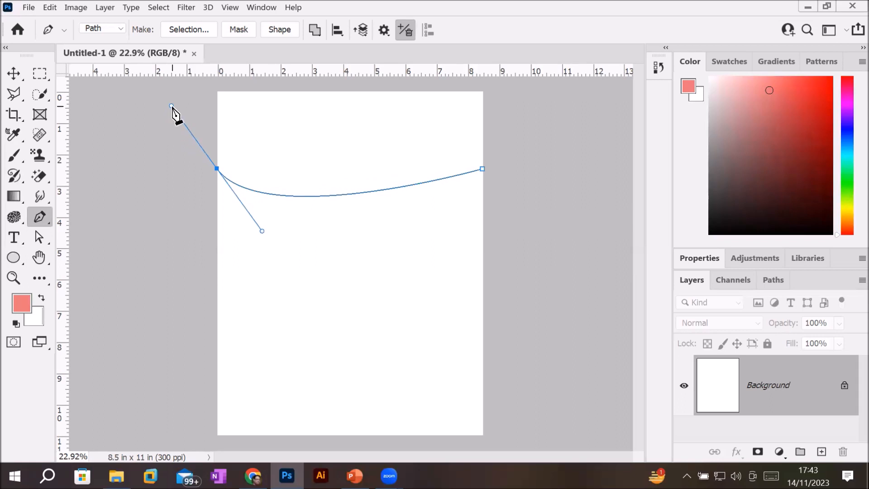
pyautogui.click(217, 169)
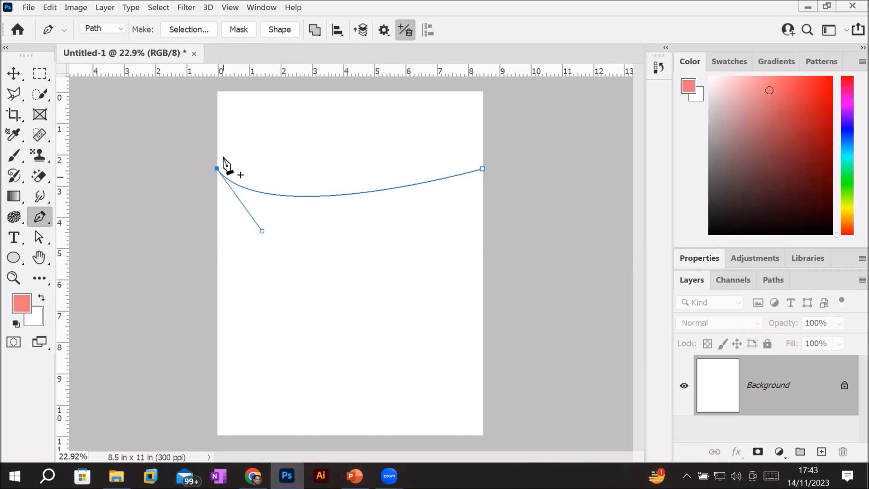
pyautogui.click(218, 93)
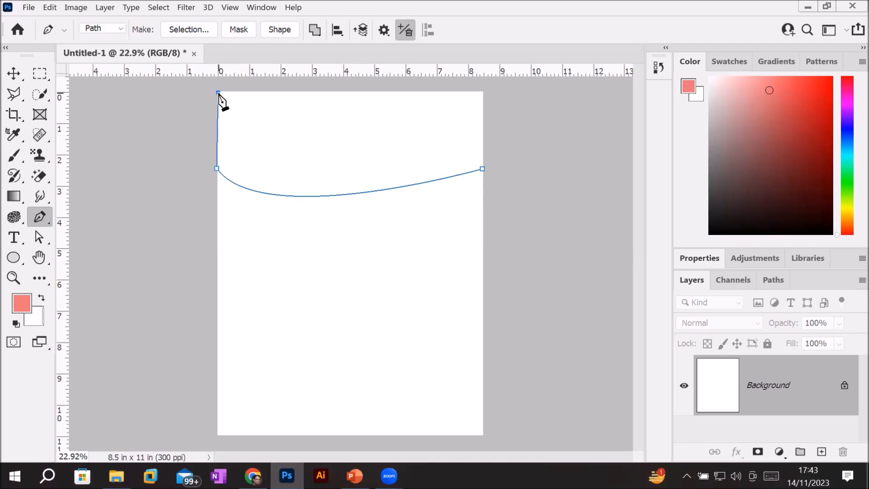
pyautogui.click(480, 90)
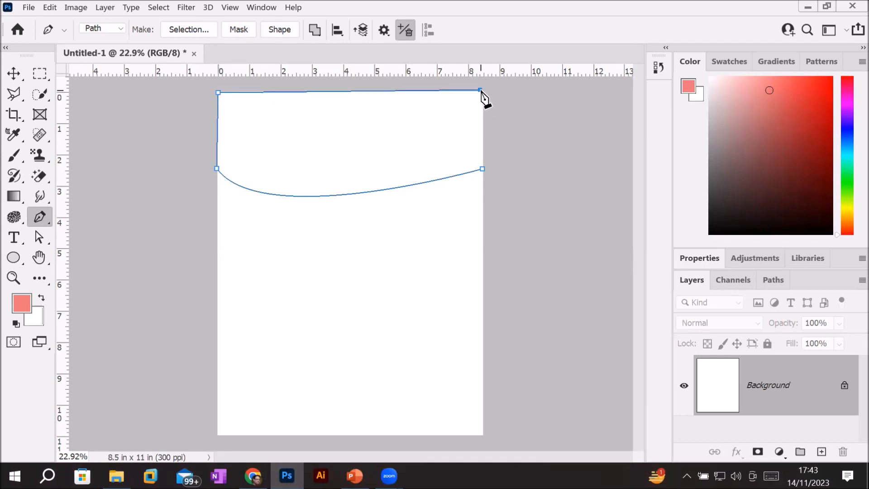
pyautogui.click(482, 168)
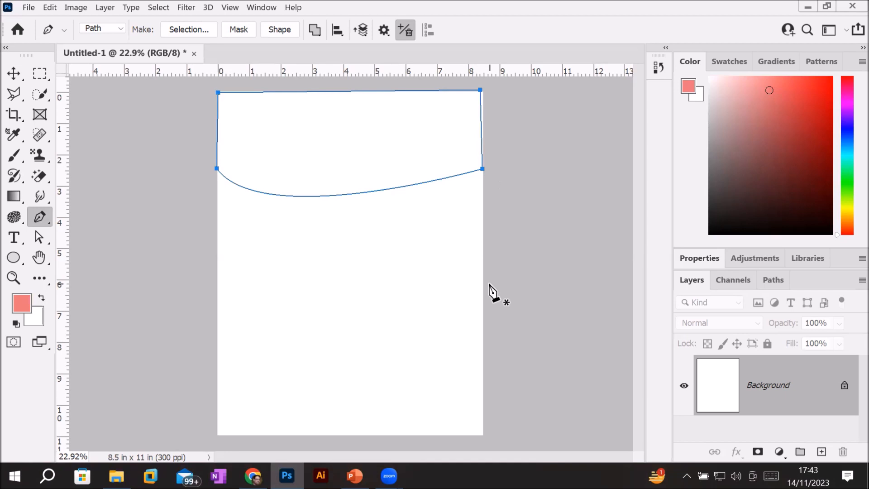
# Step: Align the path's two right-hand anchor points with the page's right edge using the Direct Selection tool
pyautogui.scroll(6, 499, 84)
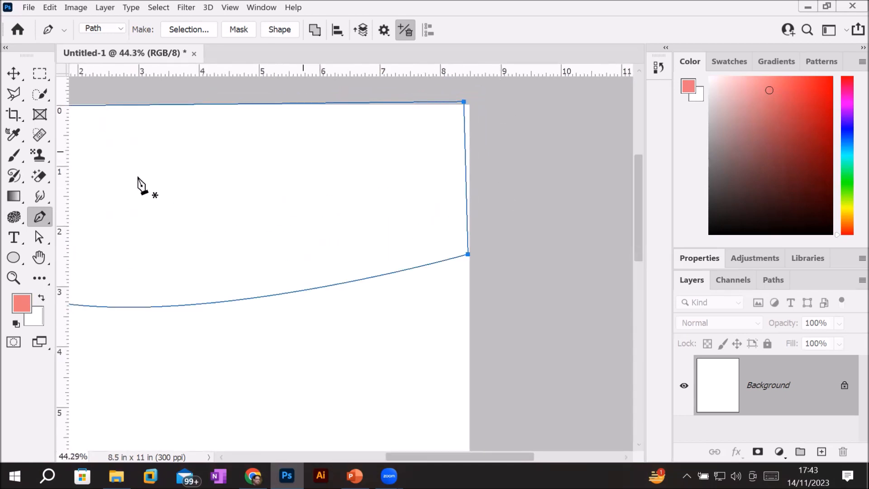
pyautogui.click(37, 233)
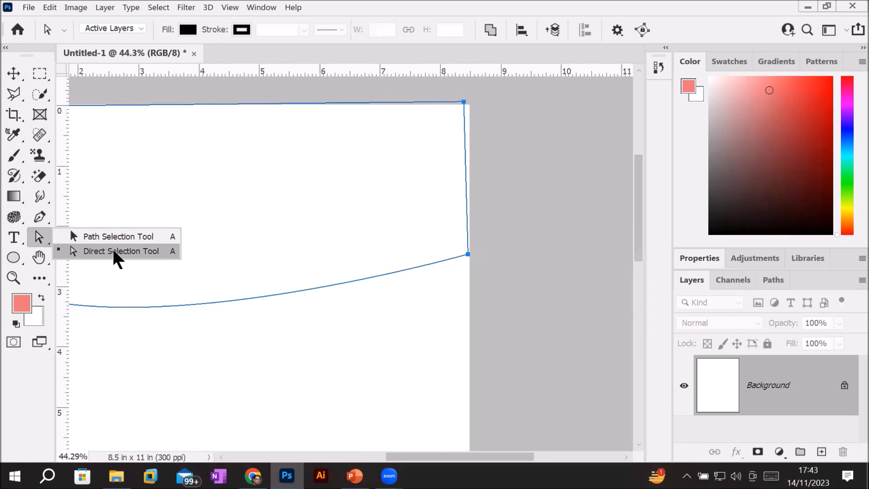
pyautogui.click(109, 252)
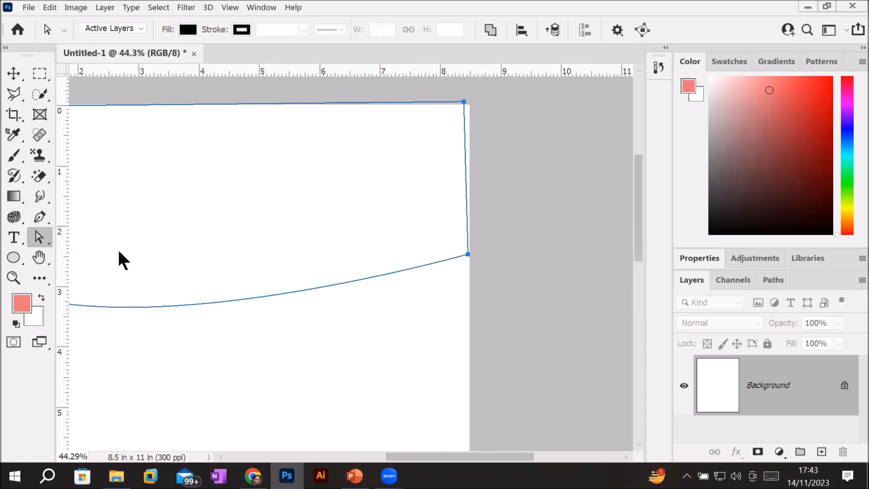
pyautogui.click(463, 103)
pyautogui.click(463, 103)
pyautogui.moveTo(463, 103); pyautogui.dragTo(471, 103)
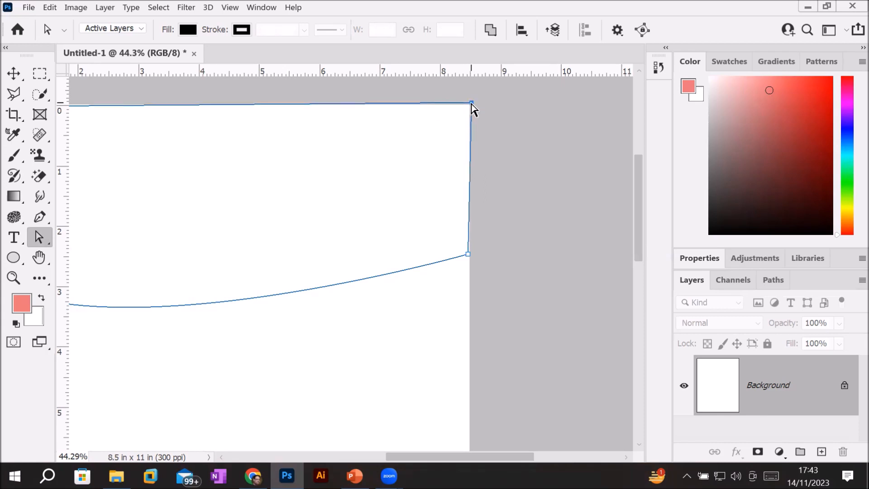
pyautogui.click(469, 255)
pyautogui.moveTo(468, 254); pyautogui.dragTo(470, 254)
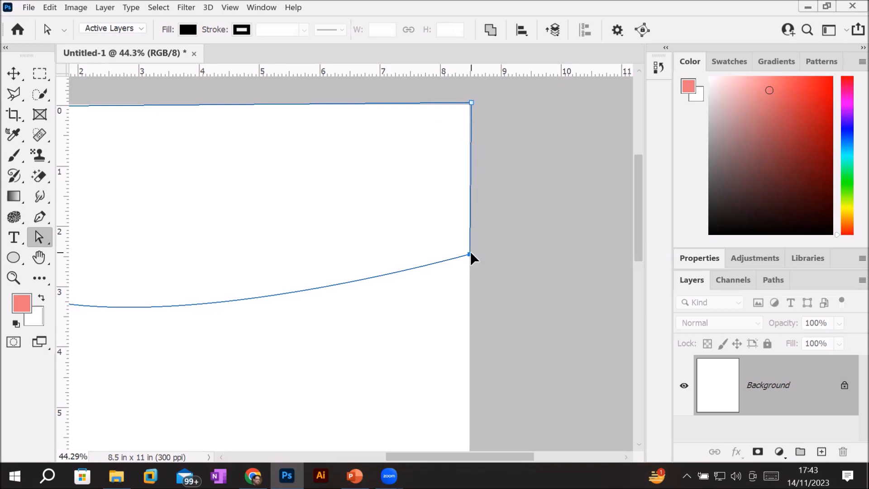
pyautogui.scroll(-2, 316, 247)
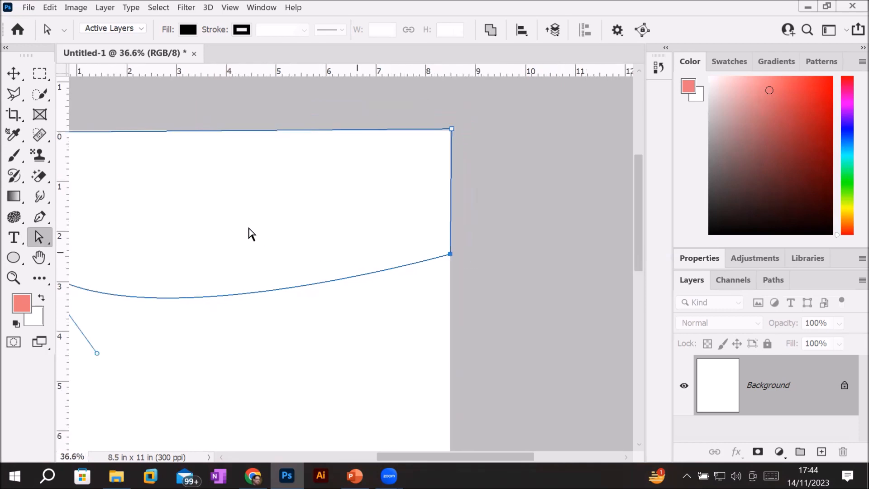
pyautogui.scroll(-2, 155, 229)
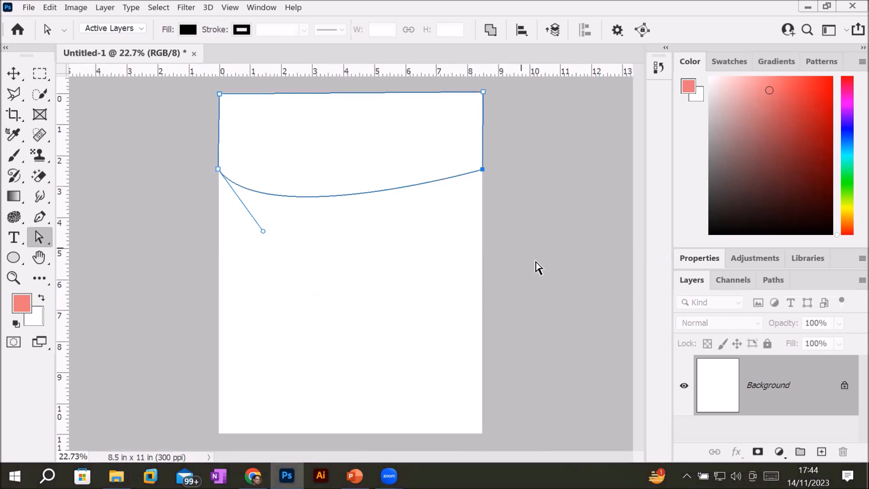
# Step: Draw an unfilled rectangle about 8.55 in wide across the foot of the page and shorten it to about 1.18 in high
pyautogui.click(707, 262)
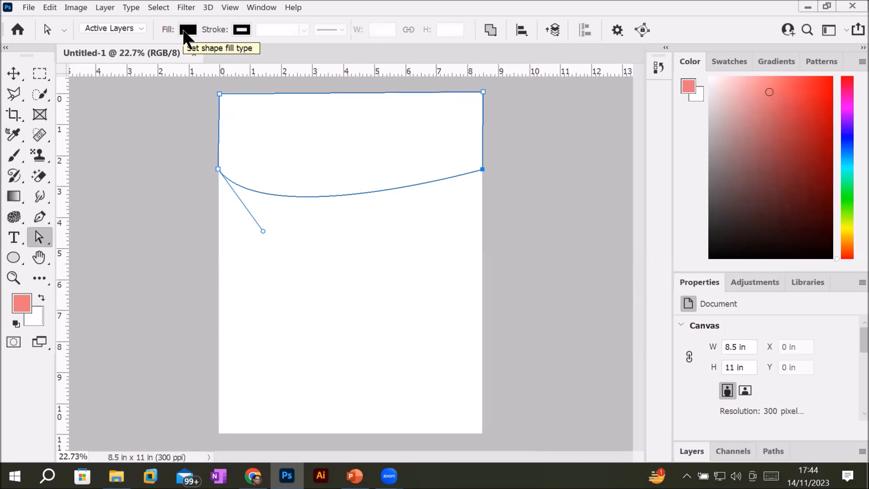
pyautogui.click(13, 74)
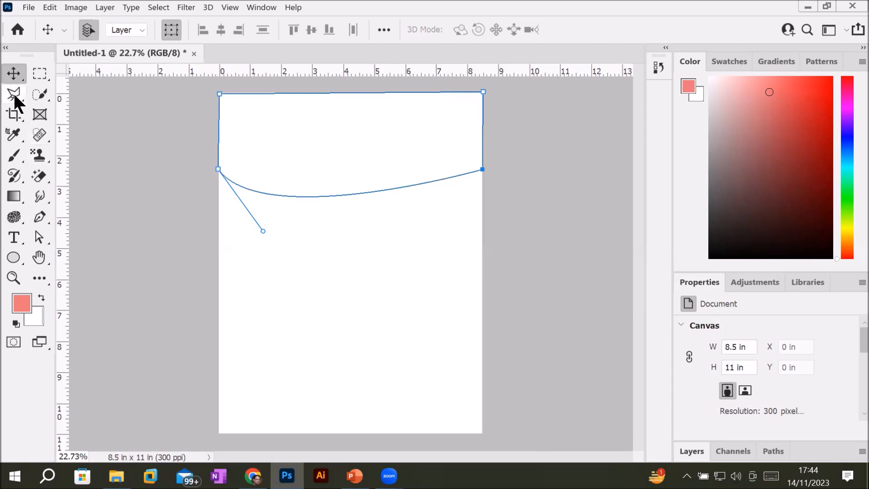
pyautogui.click(13, 258)
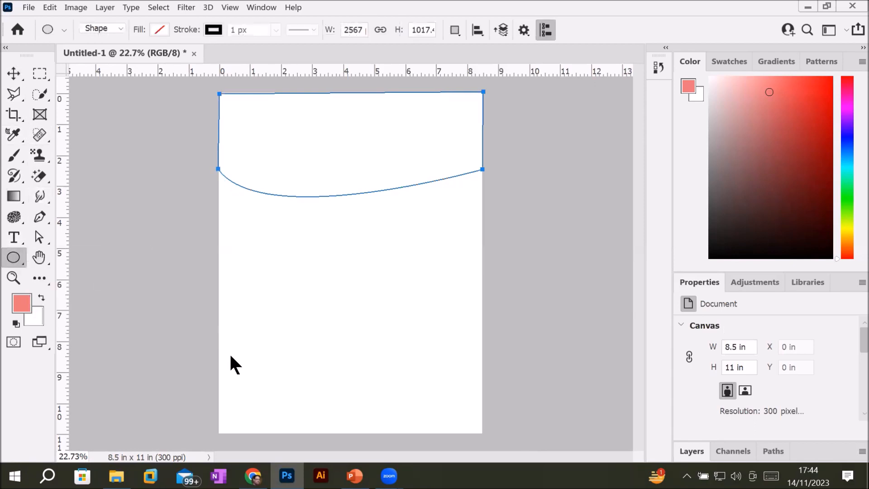
pyautogui.hotkey('shift', 'u')
pyautogui.moveTo(217, 361); pyautogui.dragTo(481, 433)
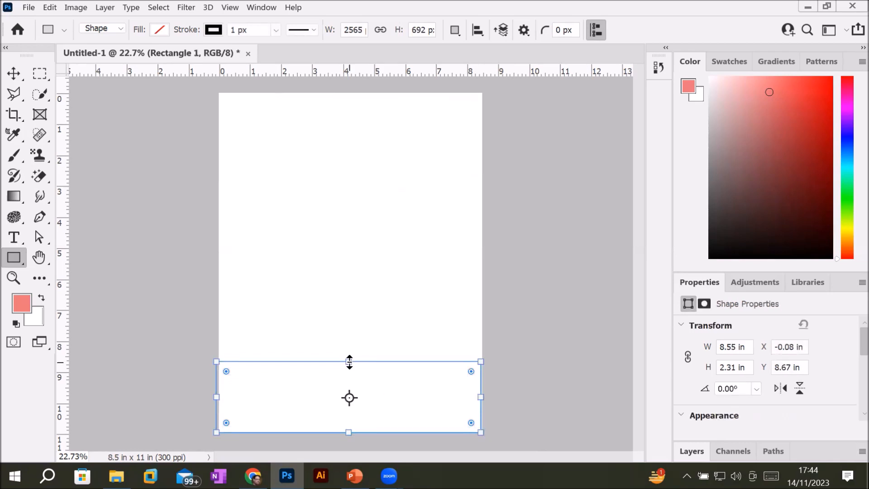
pyautogui.moveTo(348, 361); pyautogui.dragTo(349, 396)
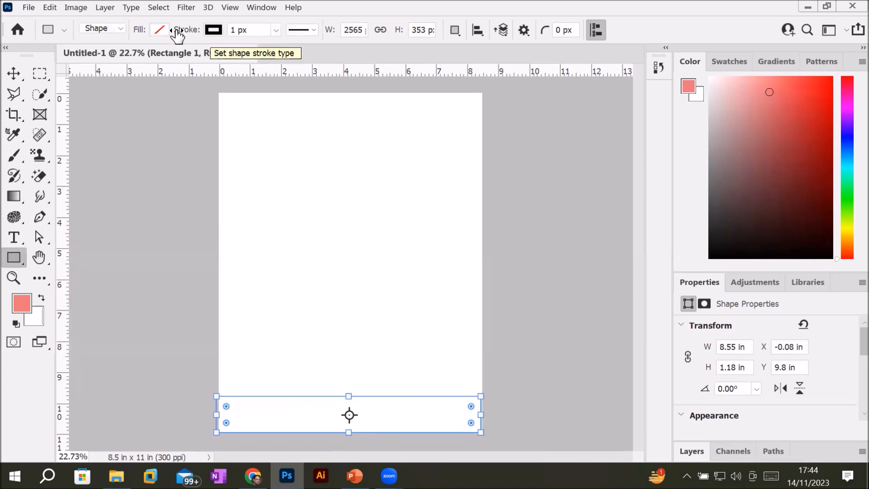
# Step: Fill the rectangle at the foot of the page with bright cyan from the recently used colors
pyautogui.click(159, 31)
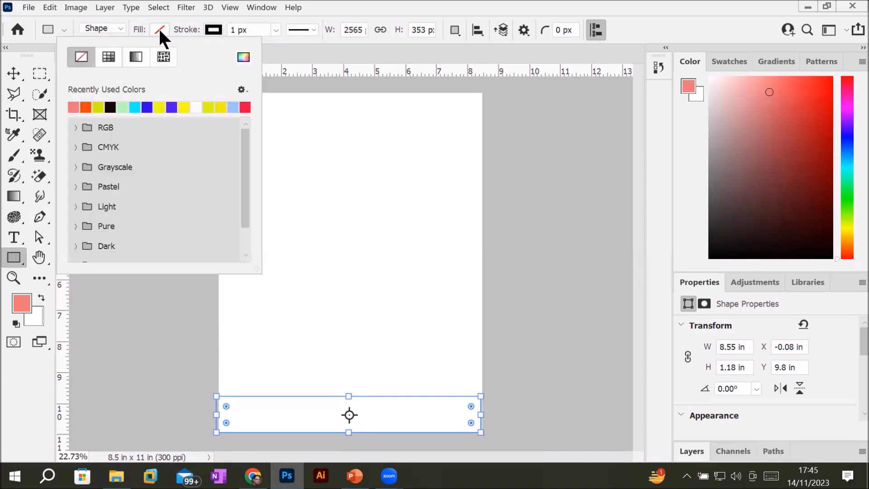
pyautogui.click(157, 106)
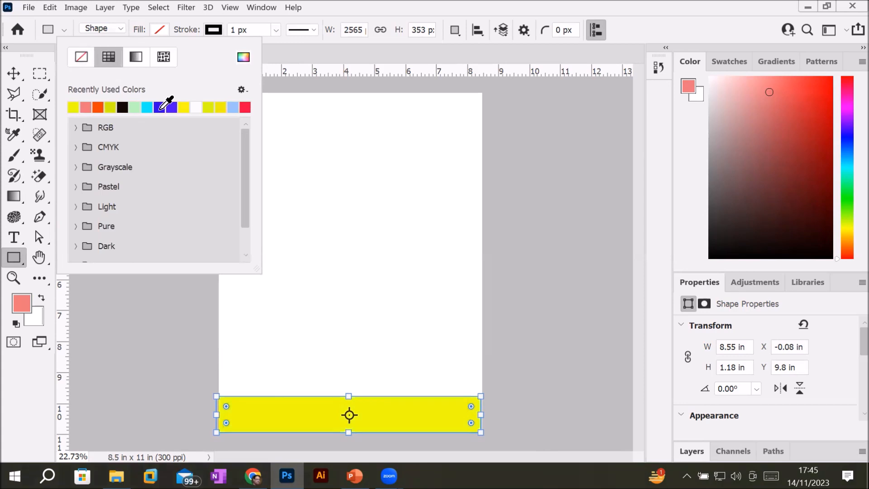
pyautogui.click(145, 107)
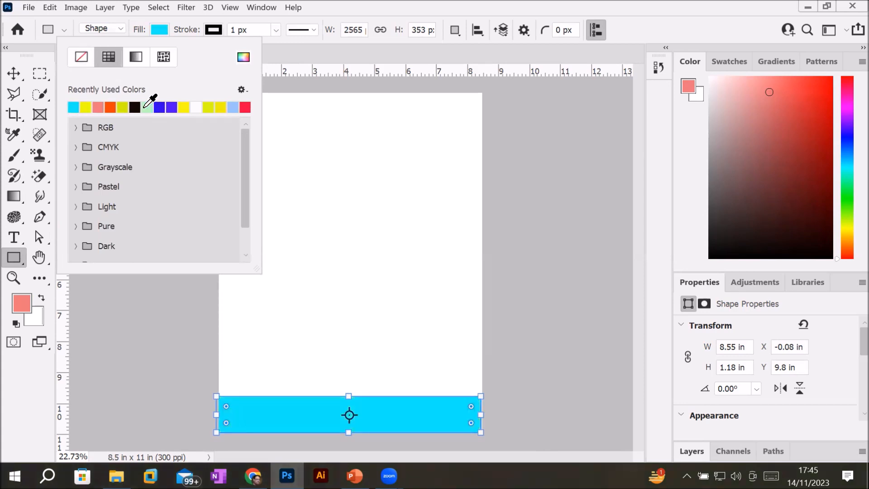
pyautogui.click(11, 258)
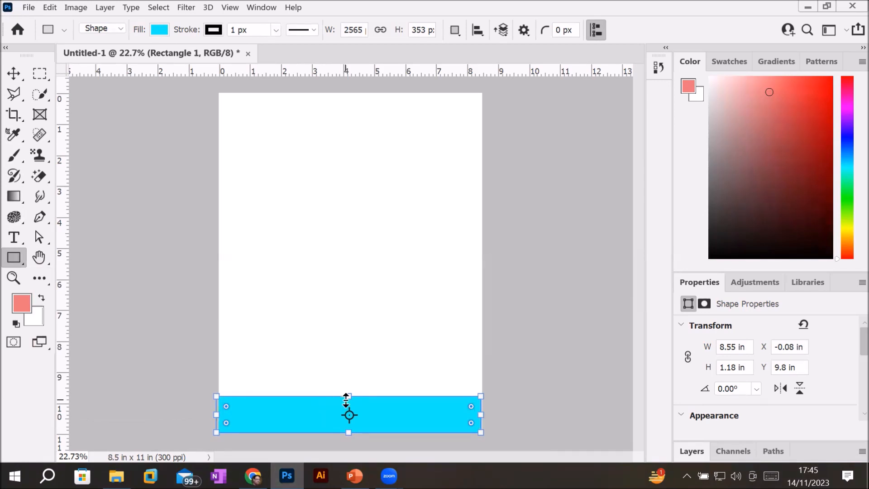
pyautogui.moveTo(346, 400)
pyautogui.mouseDown()
pyautogui.moveTo(349, 347)
pyautogui.moveTo(349, 397)
pyautogui.mouseUp()
# Step: Try to select the curved path in the upper part of the page with the Direct Selection tool
pyautogui.click(36, 238)
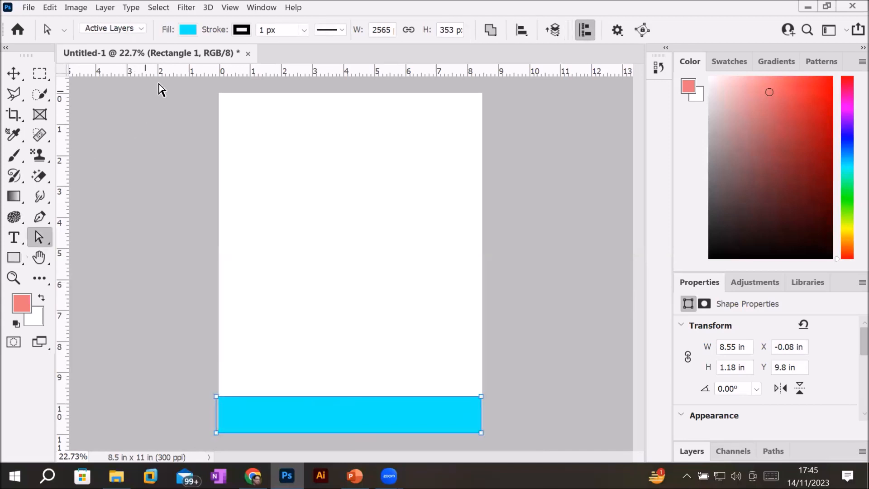
pyautogui.moveTo(158, 83); pyautogui.dragTo(462, 208)
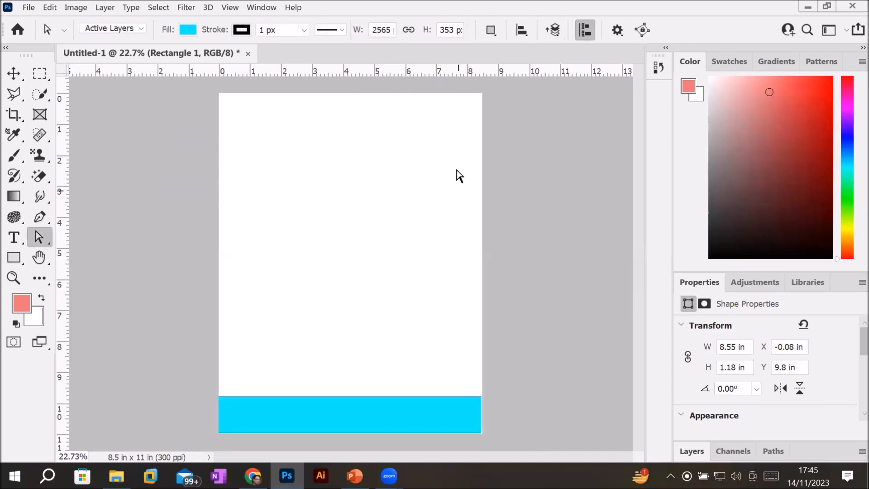
pyautogui.moveTo(185, 78); pyautogui.dragTo(528, 289)
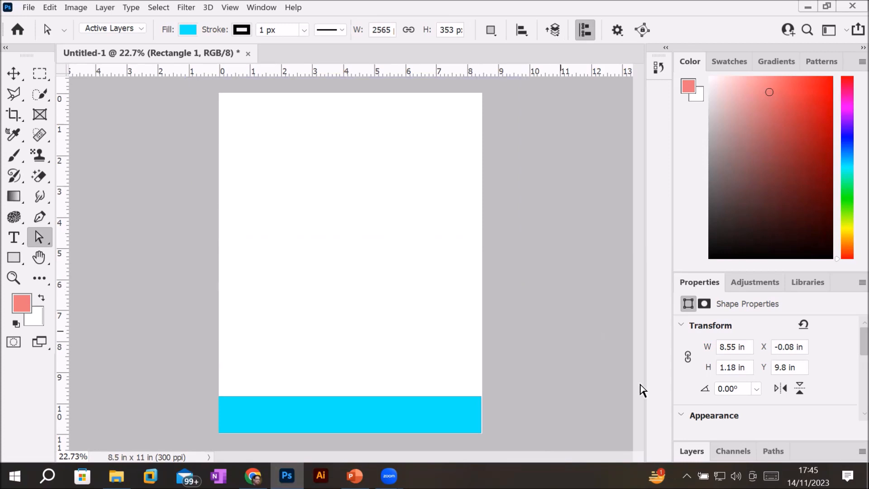
# Step: Undock and lengthen the layer list, and add an empty layer above the rectangle
pyautogui.click(684, 451)
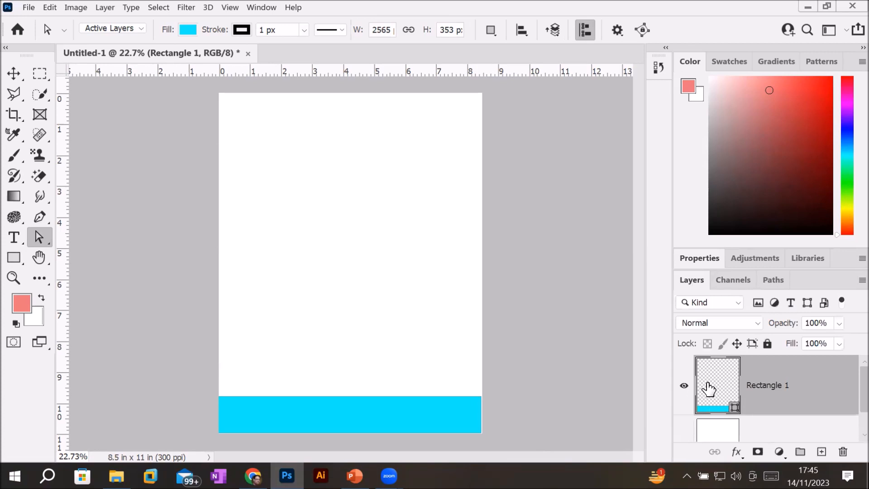
pyautogui.moveTo(694, 281); pyautogui.dragTo(549, 116)
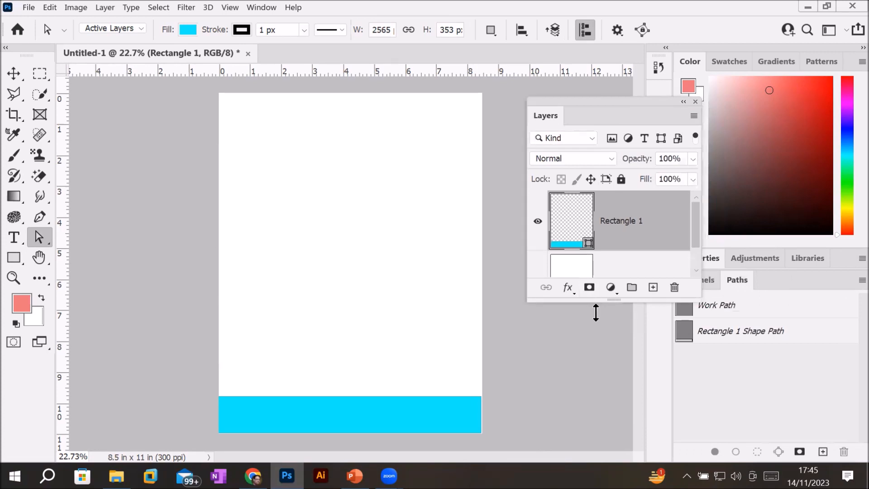
pyautogui.moveTo(595, 301); pyautogui.dragTo(604, 396)
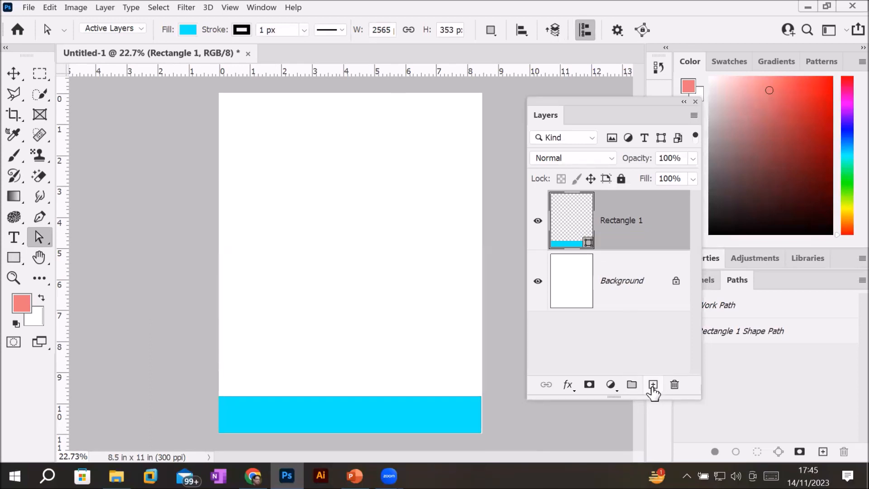
pyautogui.click(652, 384)
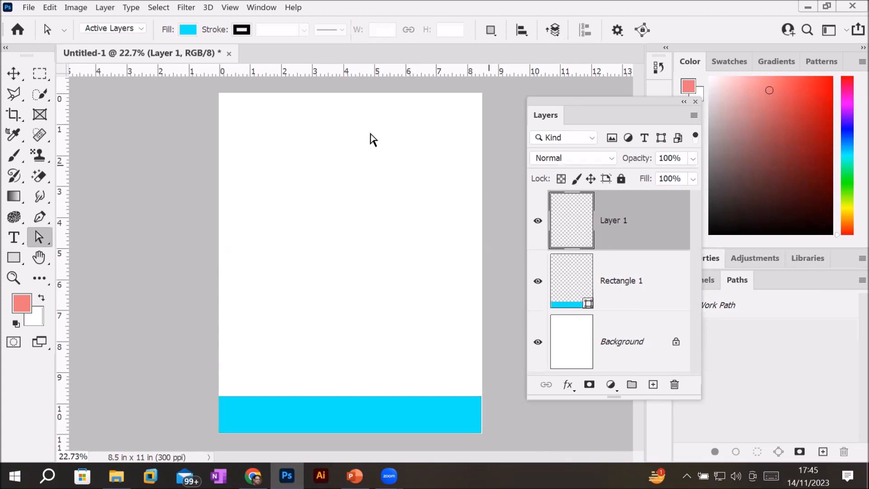
# Step: With the Pen tool in Shape mode, outline an unfilled header about 2541 px wide along the page top, ending in a downward-bulging curve to the right edge
pyautogui.click(40, 216)
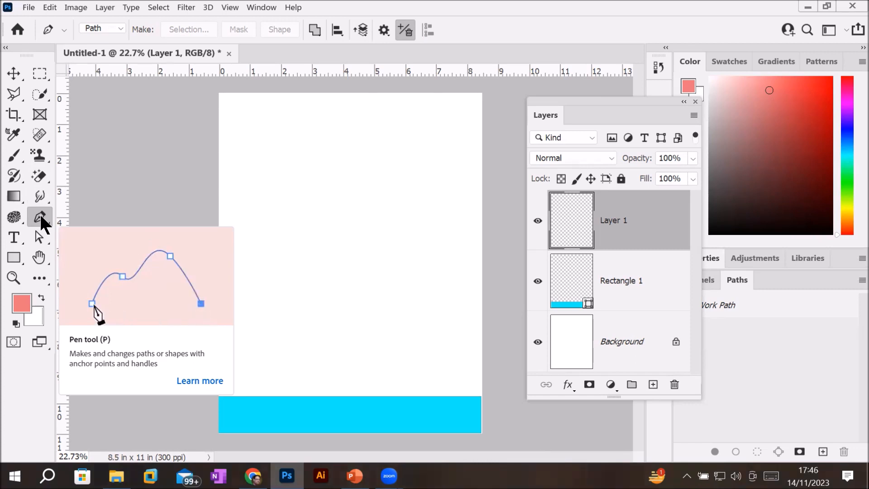
pyautogui.click(120, 28)
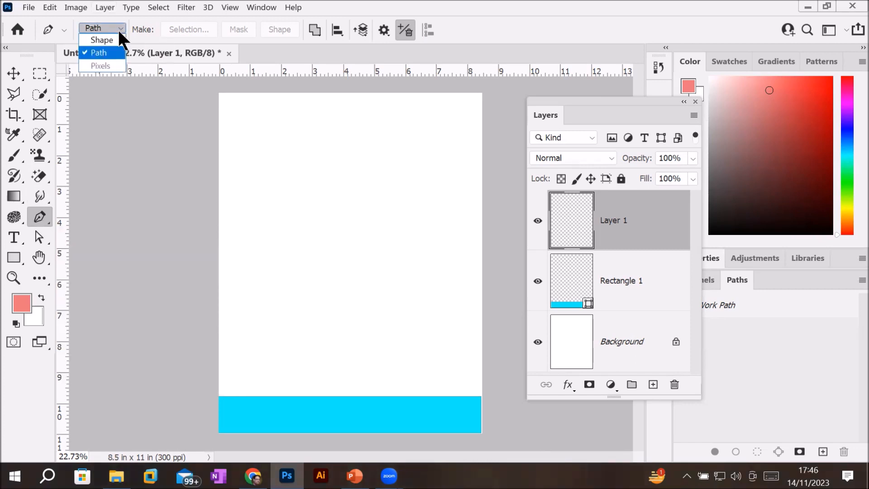
pyautogui.click(101, 39)
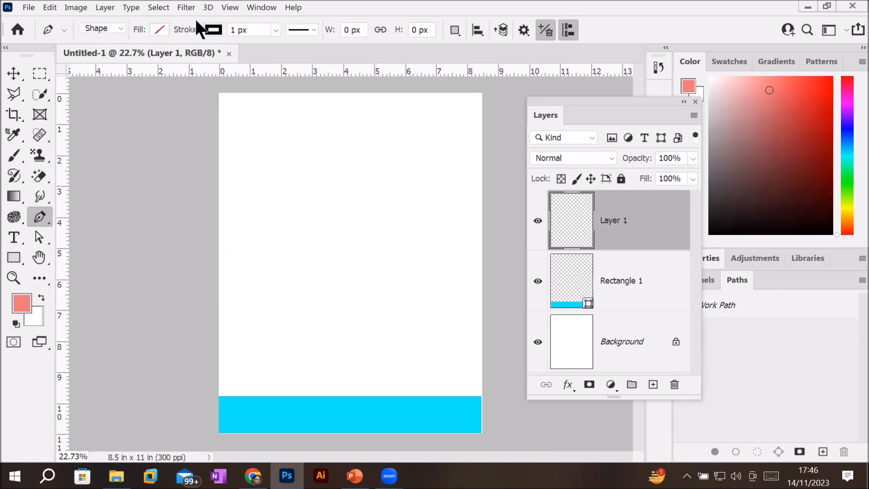
pyautogui.click(482, 91)
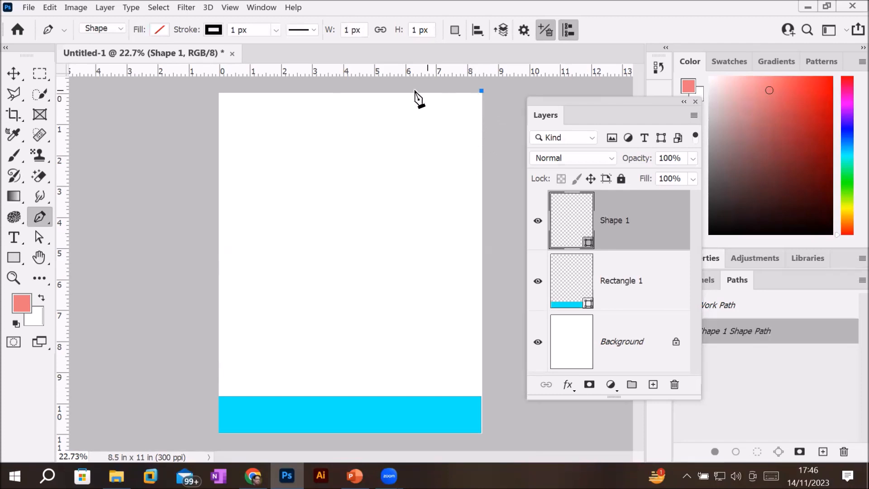
pyautogui.click(219, 91)
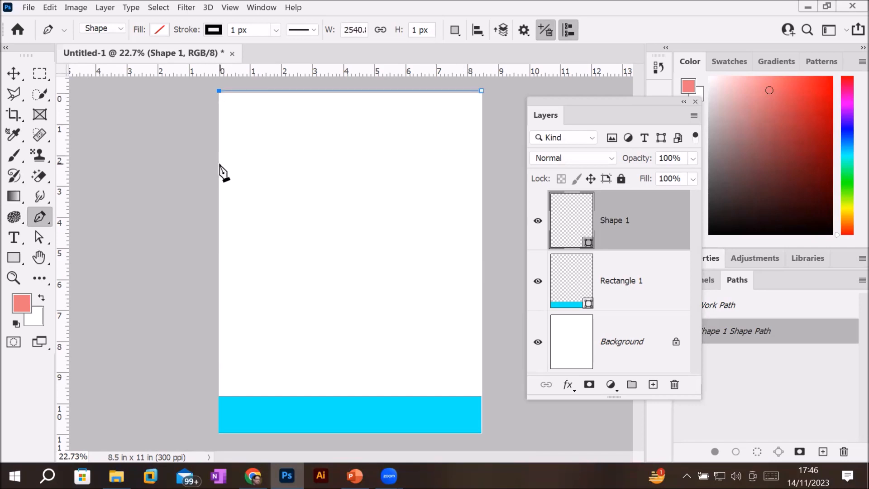
pyautogui.click(219, 163)
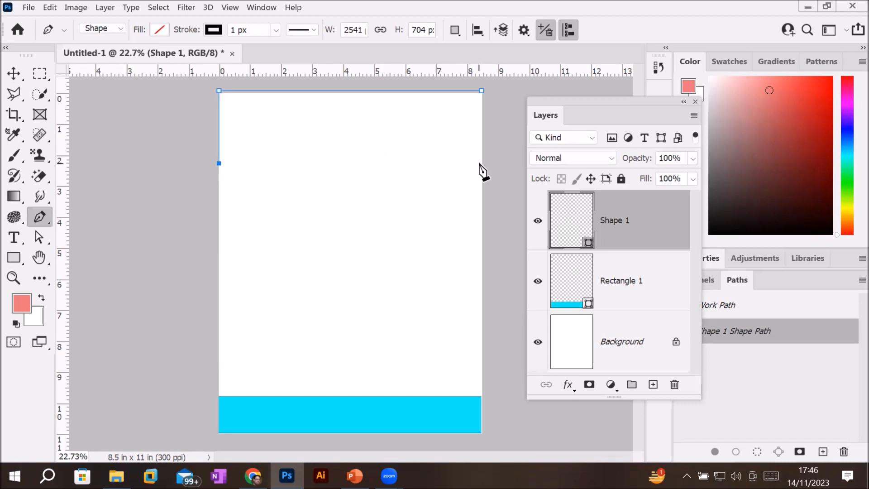
pyautogui.moveTo(479, 163); pyautogui.dragTo(520, 81)
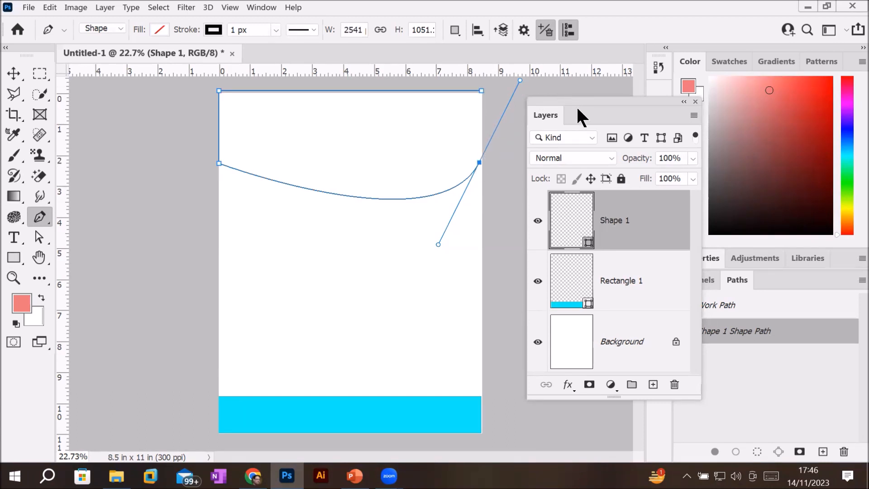
pyautogui.moveTo(580, 99); pyautogui.dragTo(609, 198)
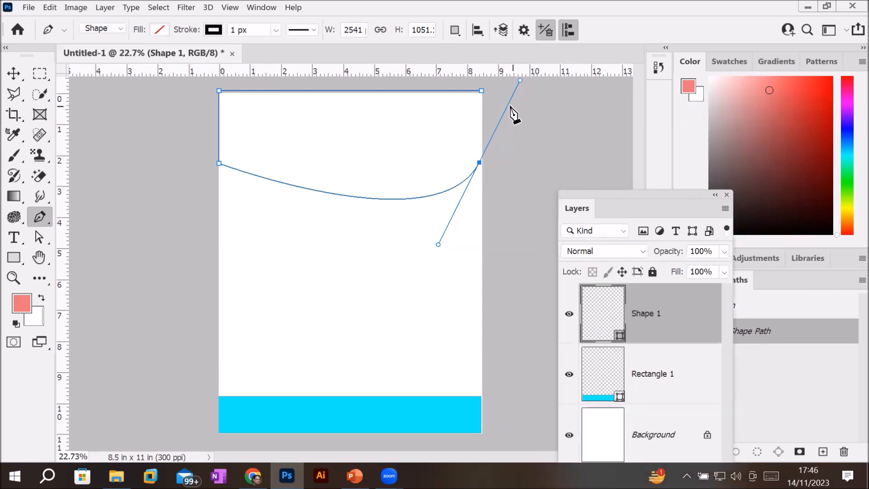
# Step: Try to close the header outline at its starting corner, and undo the curved closing segment
pyautogui.click(481, 91)
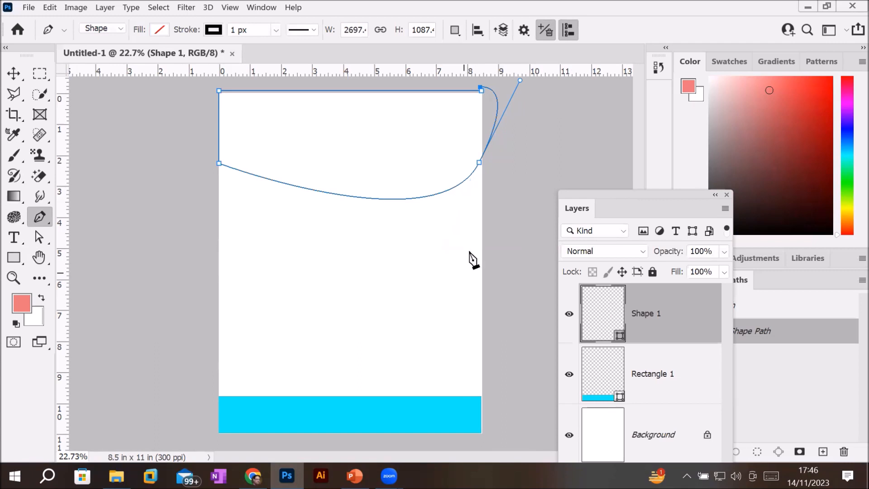
pyautogui.scroll(1, 513, 95)
pyautogui.scroll(10, 513, 95)
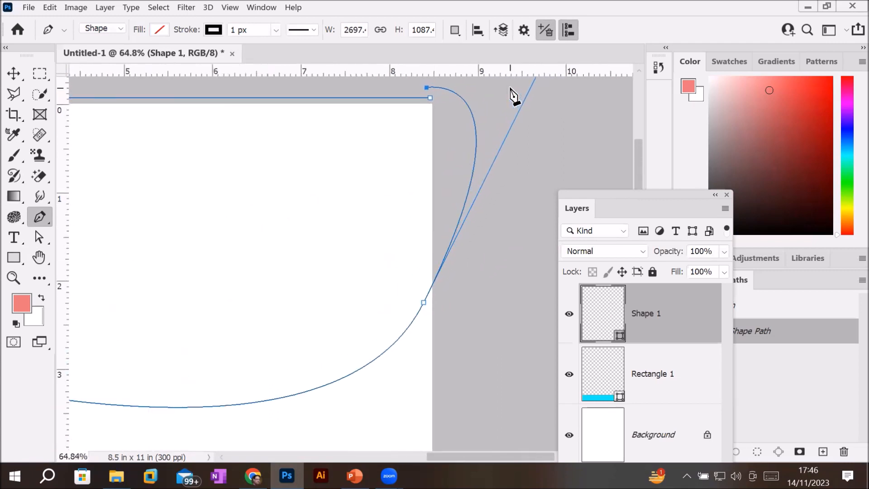
pyautogui.hotkey('ctrl', 'z')
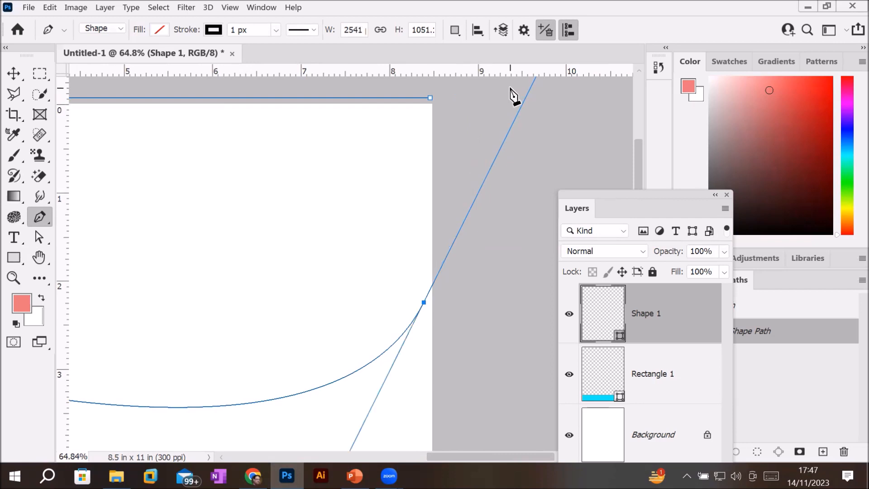
# Step: Remove the outgoing handle from the anchor ending the header's curve and add a straight segment up to the starting corner
pyautogui.click(424, 302)
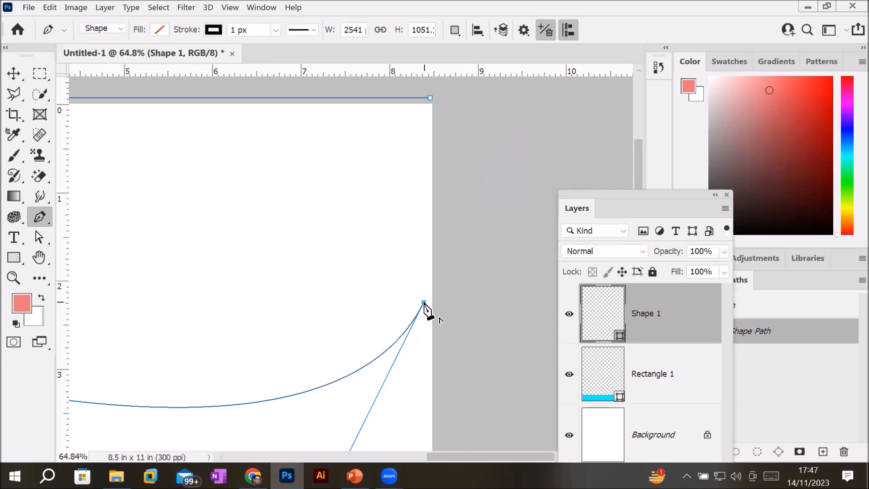
pyautogui.click(430, 97)
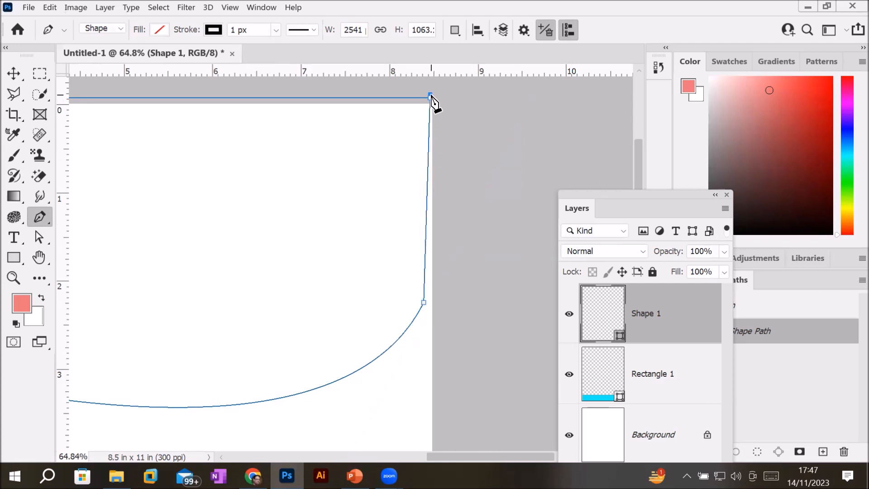
pyautogui.scroll(2, 405, 315)
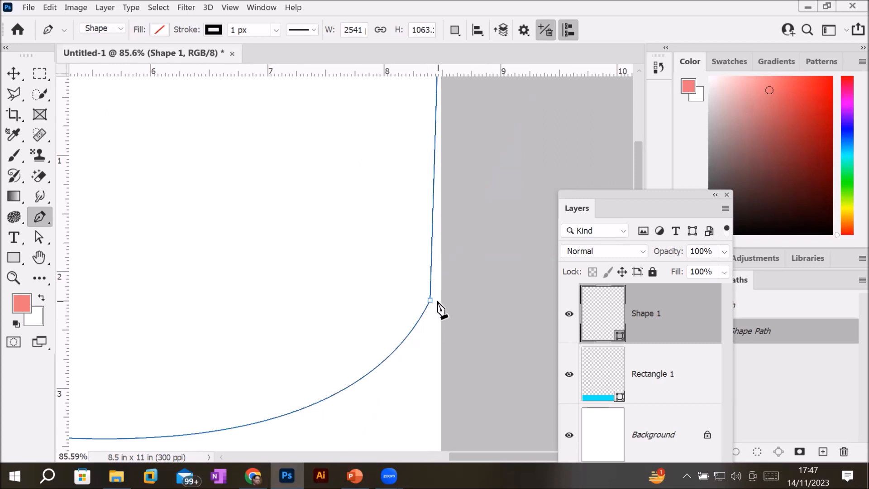
# Step: Move the anchor at the right end of the header's curve onto the page's right edge with the Direct Selection tool
pyautogui.click(38, 237)
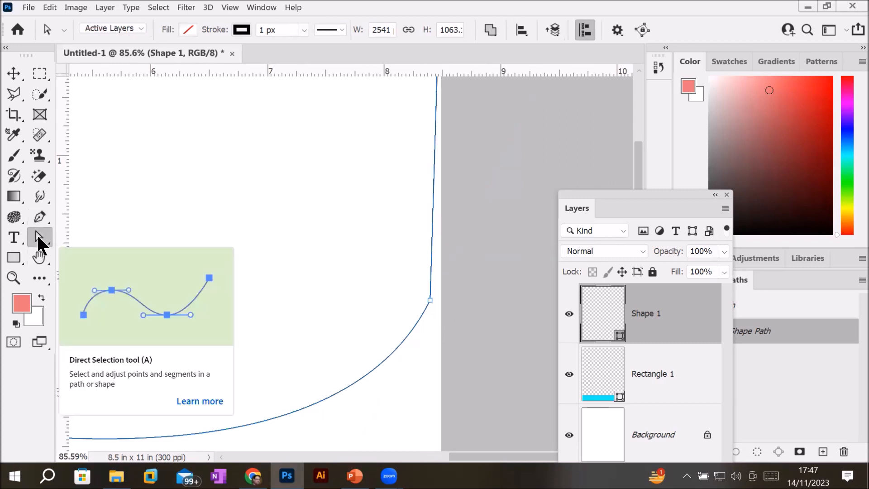
pyautogui.rightClick(38, 238)
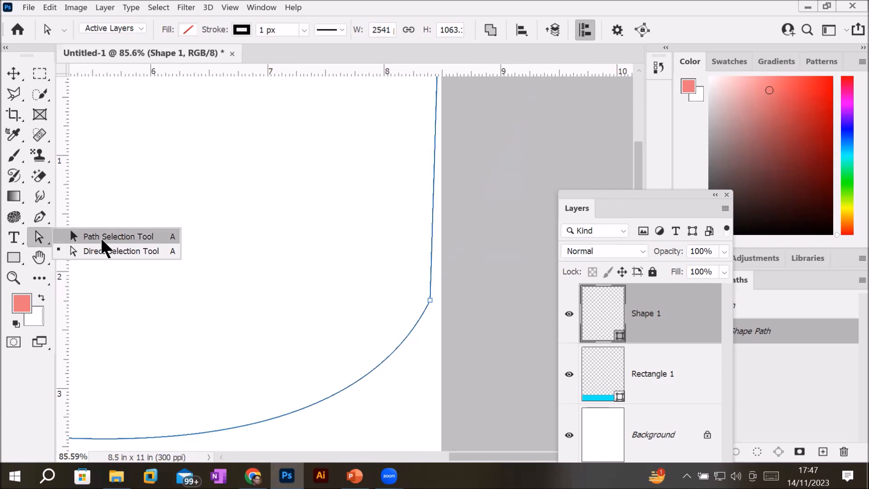
pyautogui.click(115, 251)
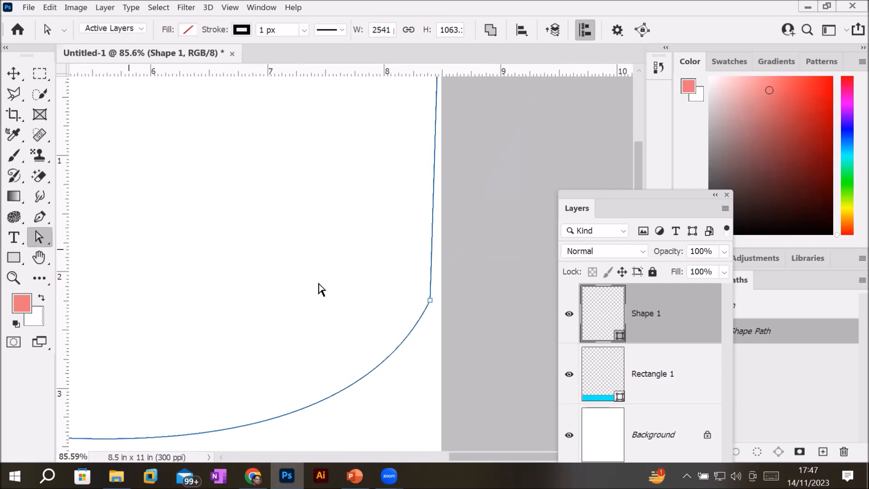
pyautogui.click(429, 300)
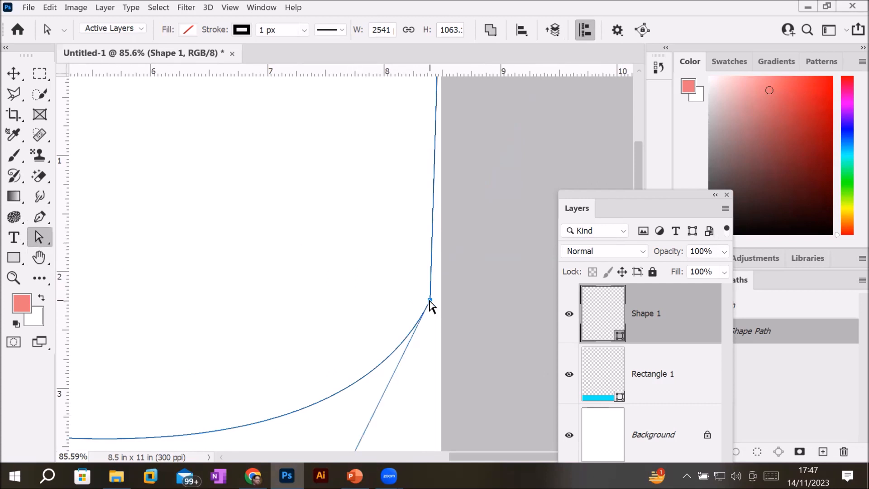
pyautogui.moveTo(430, 300); pyautogui.dragTo(437, 301)
pyautogui.scroll(-3, 389, 213)
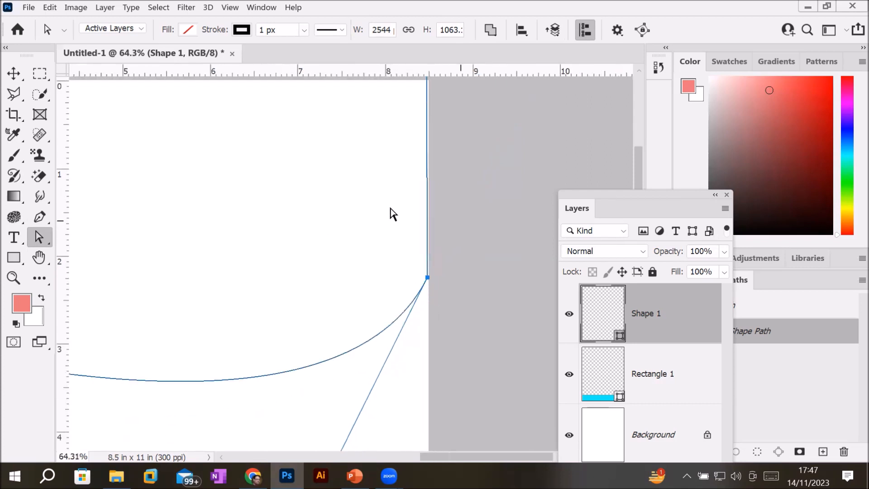
# Step: Try to shift the header's upper-right anchor outward, and undo this move, the previous anchor move and the straight side segment
pyautogui.scroll(3, 391, 213)
pyautogui.scroll(3, 354, 235)
pyautogui.moveTo(355, 235); pyautogui.dragTo(388, 245)
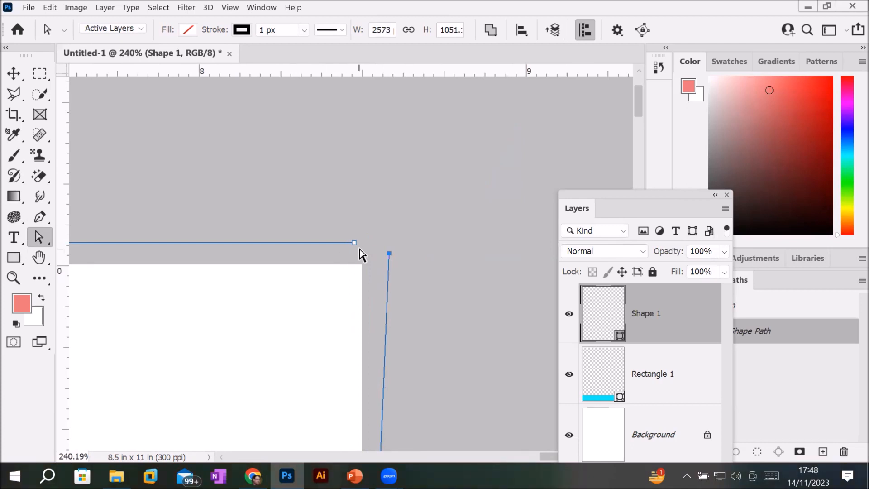
pyautogui.scroll(-4, 420, 210)
pyautogui.hotkey('ctrl', 'z')
pyautogui.hotkey('ctrl', 'z')
pyautogui.hotkey('ctrl', 'z')
# Step: Close the header shape at its upper-right starting anchor with a straight Pen segment
pyautogui.click(41, 217)
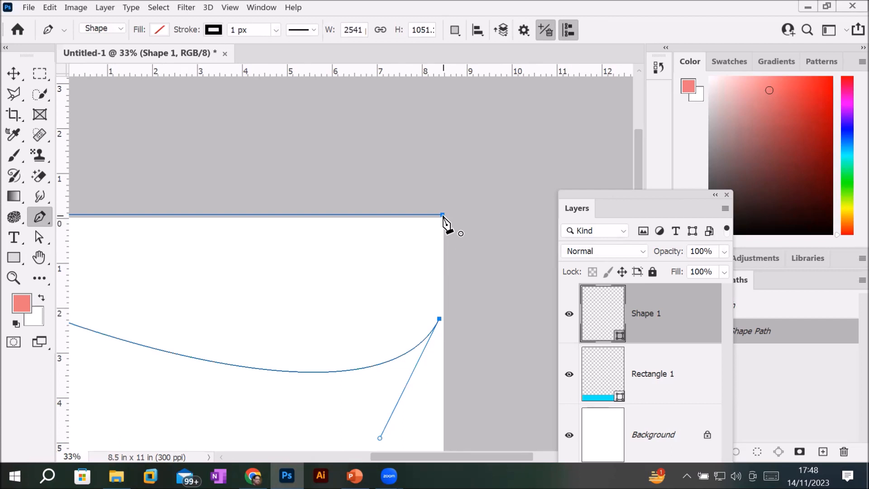
pyautogui.scroll(3, 442, 222)
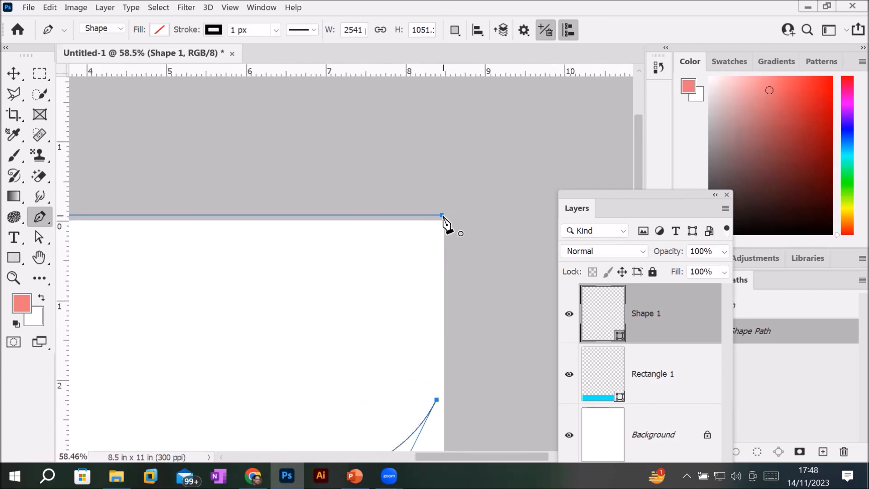
pyautogui.click(442, 216)
# Step: Move the header shape's upper-right anchor exactly onto the page's upper-right corner with the Direct Selection tool
pyautogui.scroll(2, 435, 201)
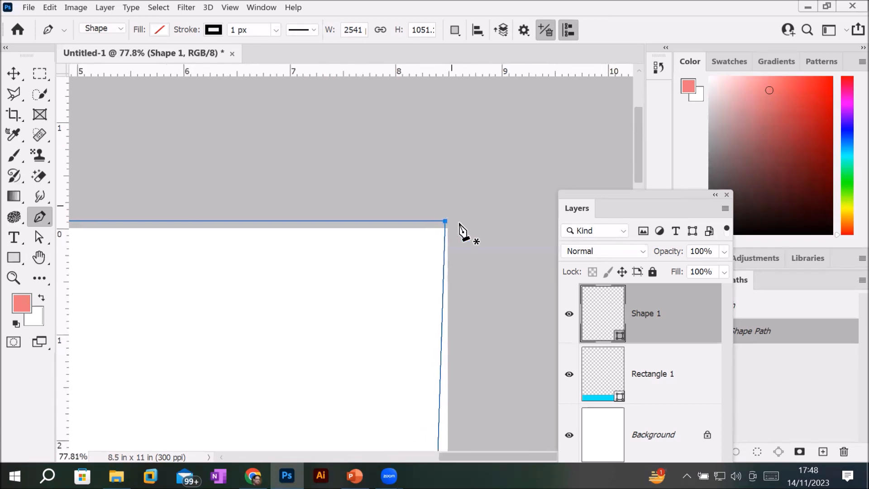
pyautogui.scroll(8, 460, 221)
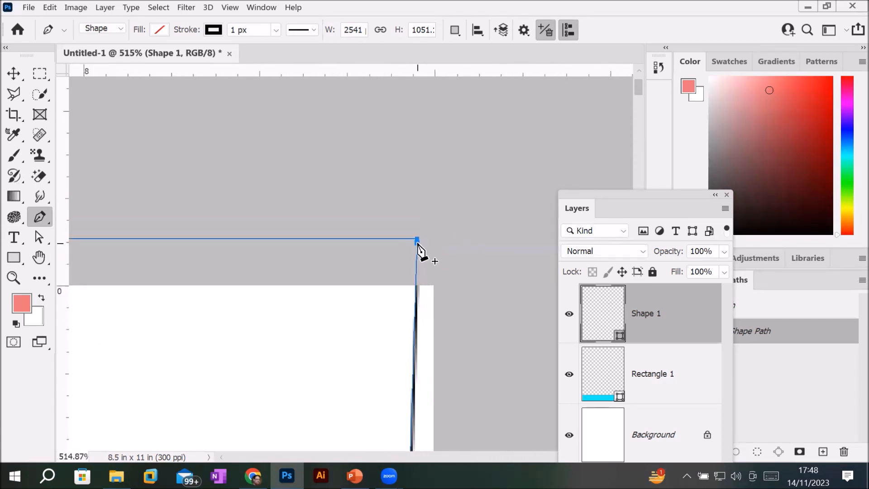
pyautogui.scroll(6, 417, 244)
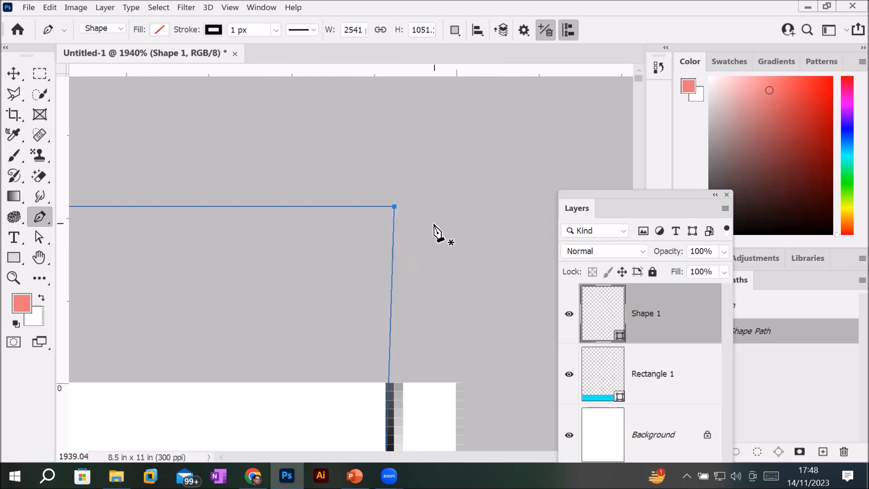
pyautogui.click(37, 238)
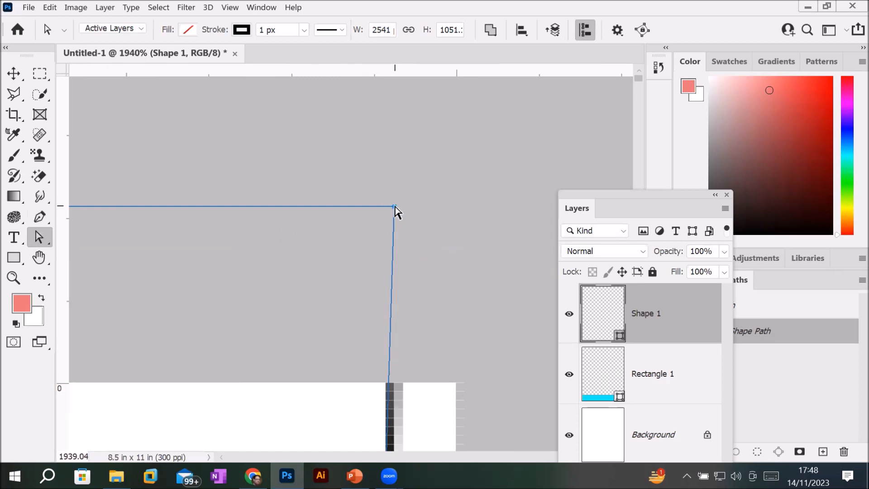
pyautogui.click(392, 207)
pyautogui.moveTo(393, 207); pyautogui.dragTo(454, 383)
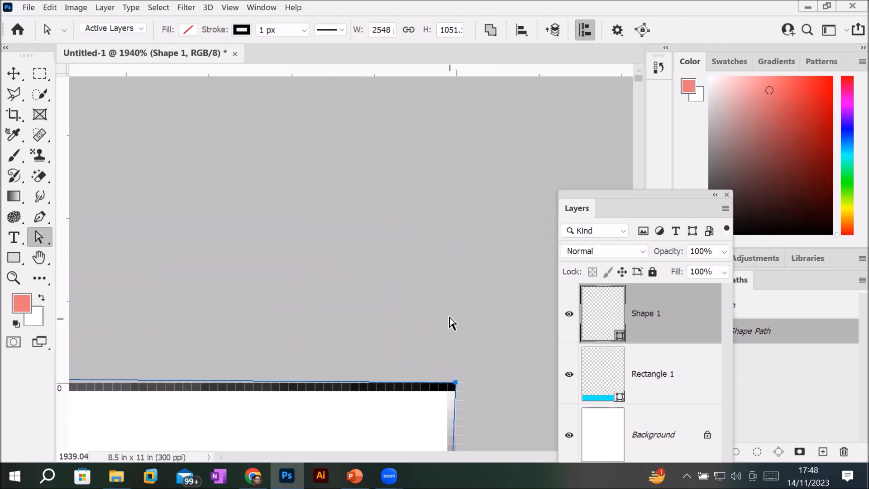
# Step: Move the anchor at the right end of the header's curve onto the page's right edge
pyautogui.scroll(-5, 449, 320)
pyautogui.scroll(-8, 448, 316)
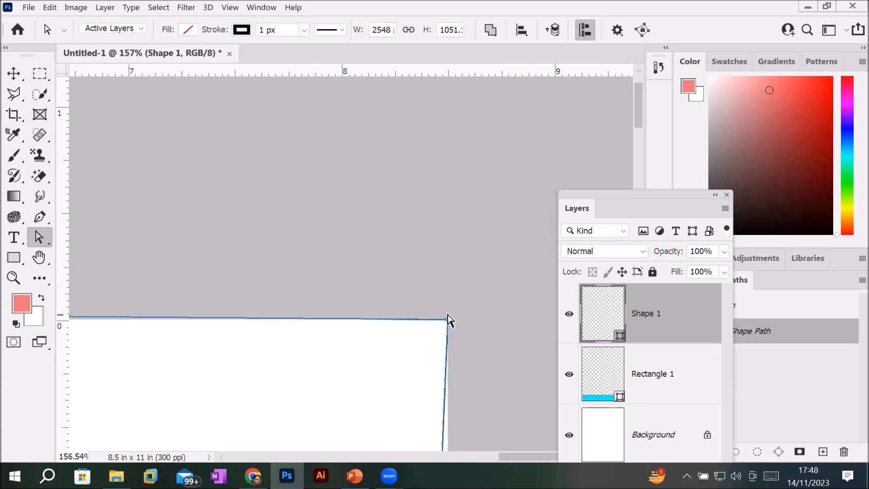
pyautogui.scroll(-2, 468, 332)
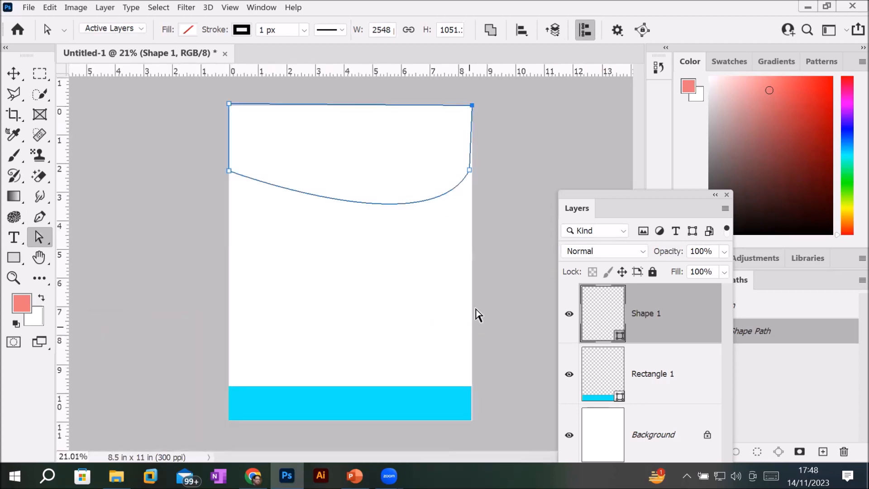
pyautogui.scroll(3, 485, 145)
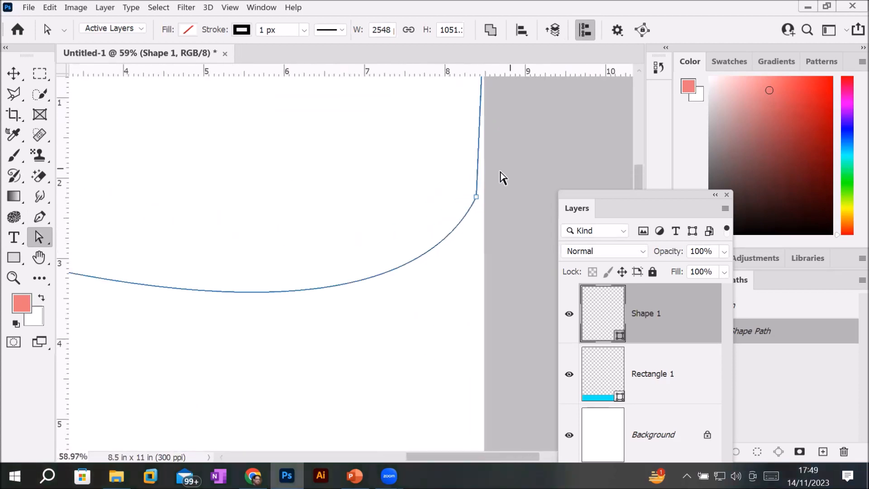
pyautogui.moveTo(478, 196); pyautogui.dragTo(485, 196)
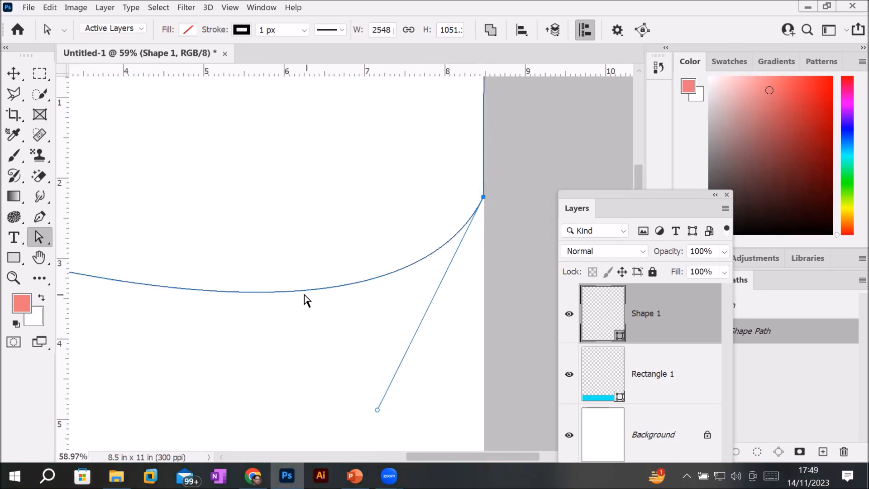
# Step: Move the header shape's upper-left anchor down to the page's upper-left corner and nudge it slightly outward
pyautogui.scroll(-3, 301, 289)
pyautogui.scroll(-1, 140, 219)
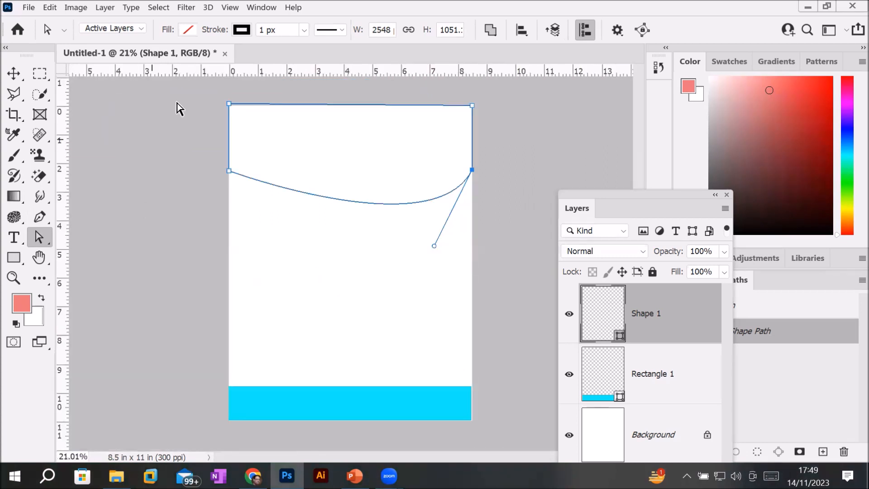
pyautogui.scroll(2, 217, 92)
pyautogui.scroll(2, 217, 92)
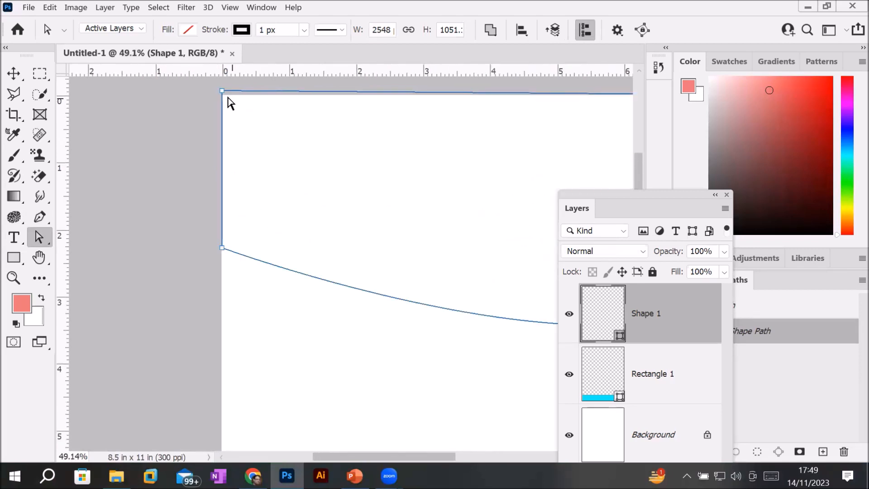
pyautogui.moveTo(221, 90); pyautogui.dragTo(220, 96)
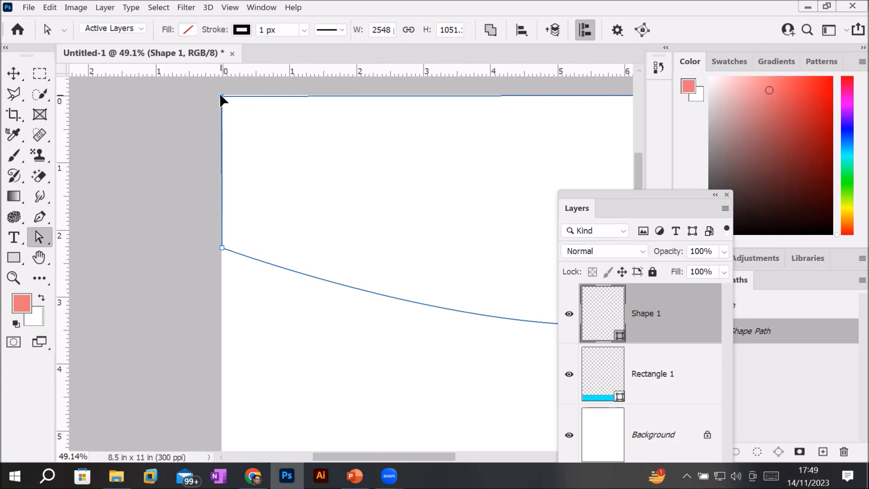
pyautogui.moveTo(220, 95); pyautogui.dragTo(219, 95)
pyautogui.scroll(-1, 442, 186)
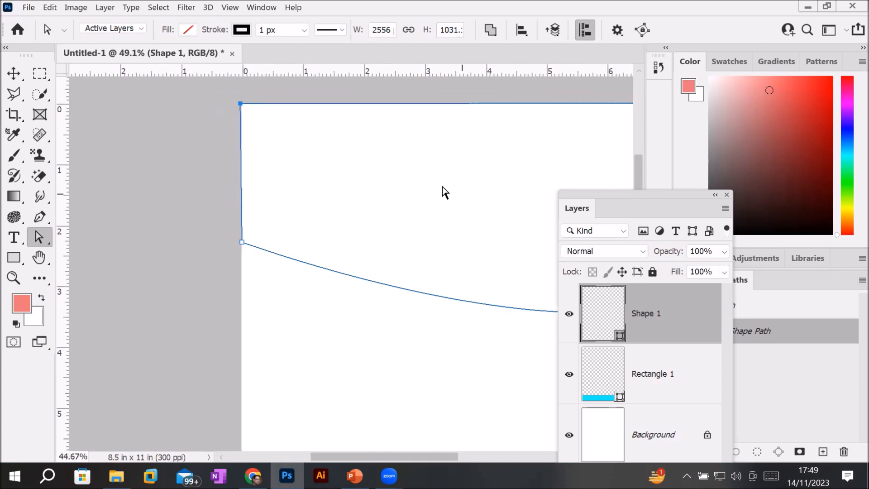
# Step: Thicken the header shape's outline to a stroke width of 26.52 px
pyautogui.scroll(-1, 443, 192)
pyautogui.moveTo(419, 176); pyautogui.dragTo(232, 178)
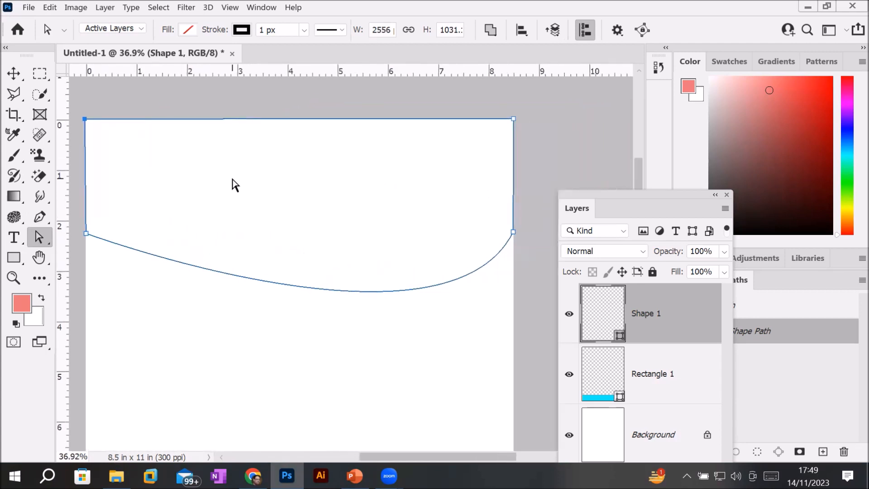
pyautogui.click(304, 31)
pyautogui.moveTo(309, 47); pyautogui.dragTo(315, 45)
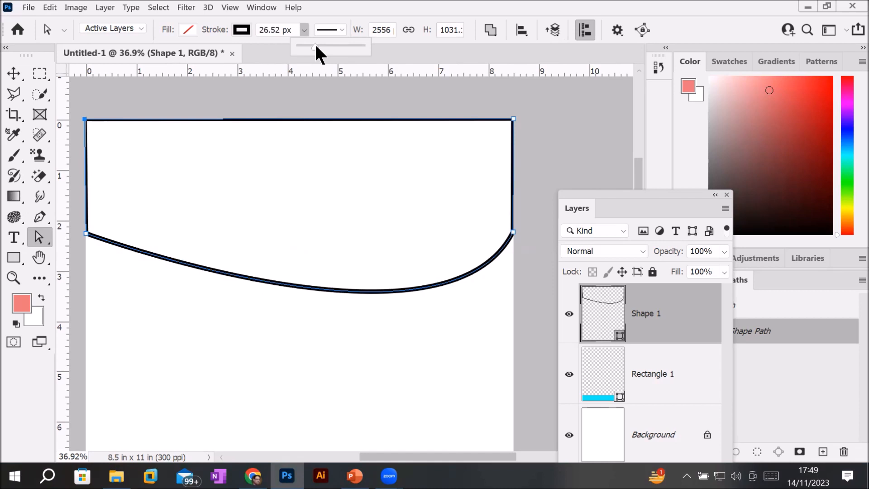
# Step: Try a recently used black and the RGB yellow swatch as the header shape's fill
pyautogui.click(190, 28)
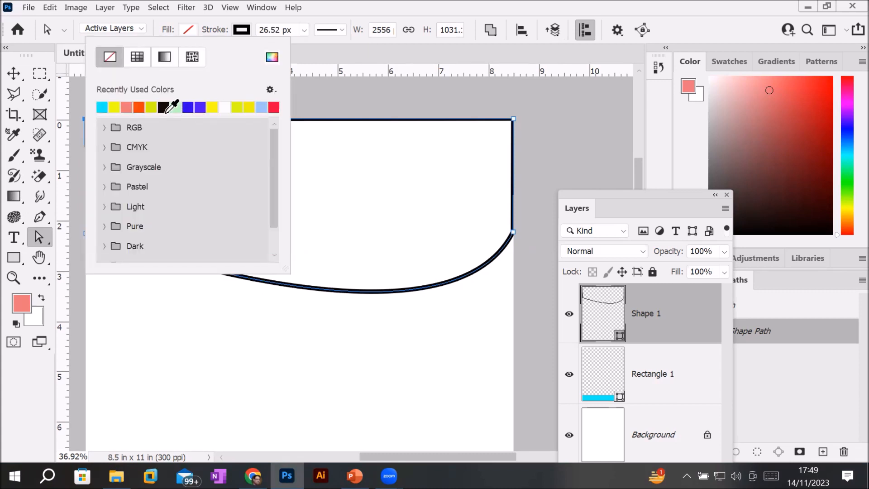
pyautogui.click(163, 107)
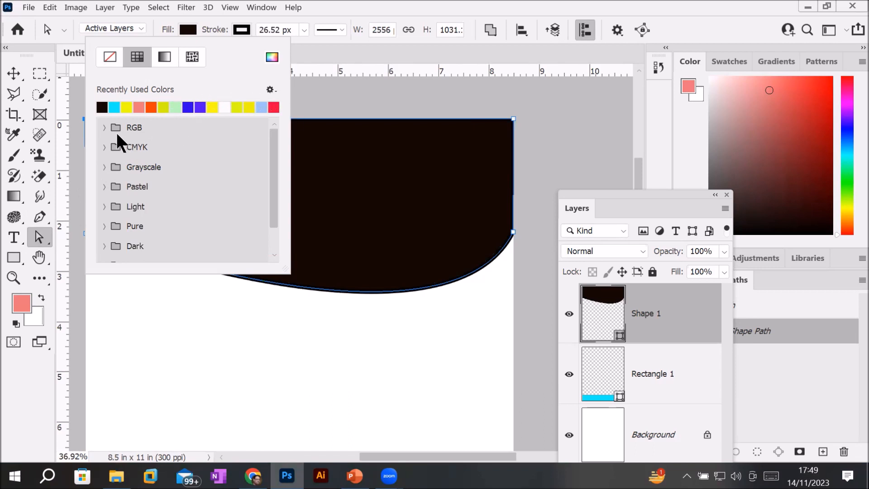
pyautogui.click(103, 127)
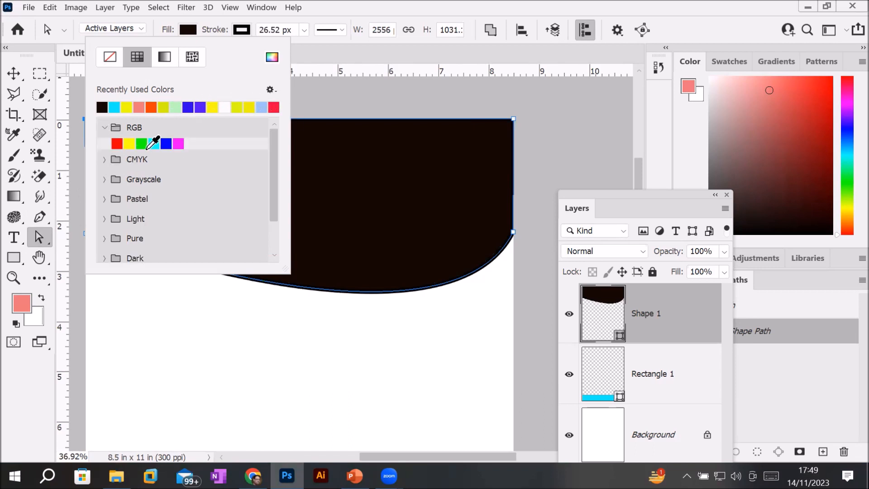
pyautogui.click(130, 144)
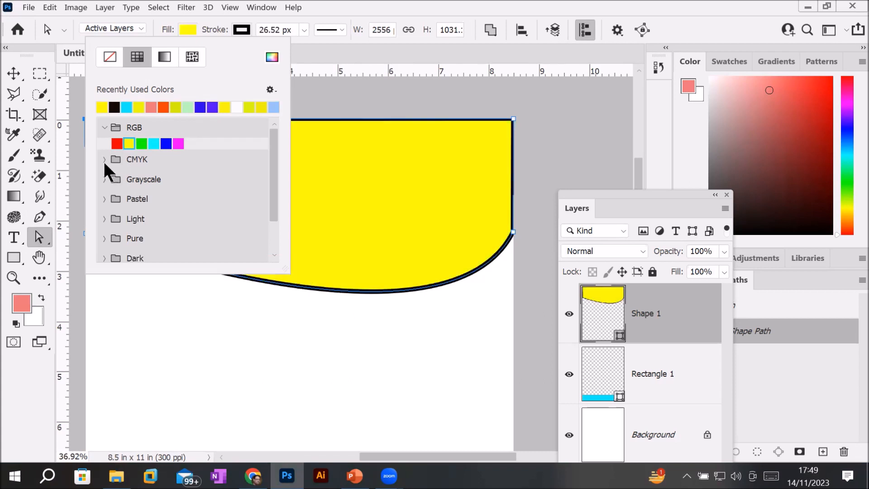
# Step: Fill the header shape with the light blue swatch from the CMYK swatch group
pyautogui.click(104, 159)
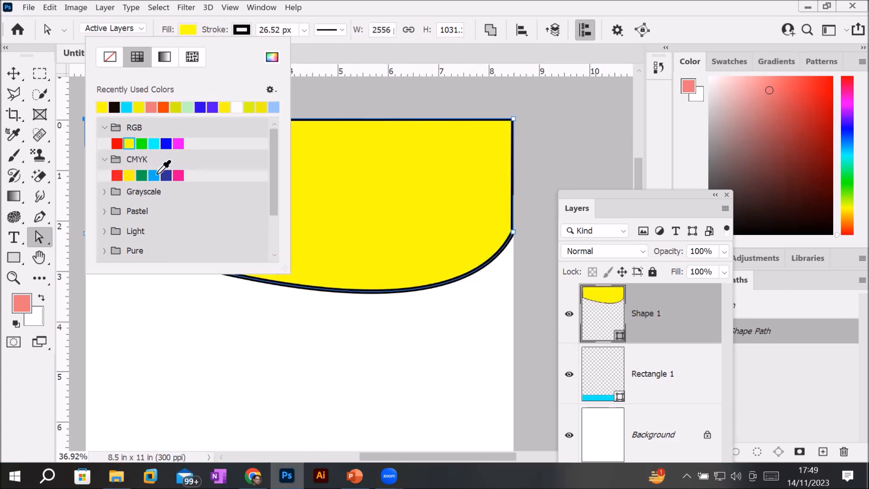
pyautogui.click(154, 175)
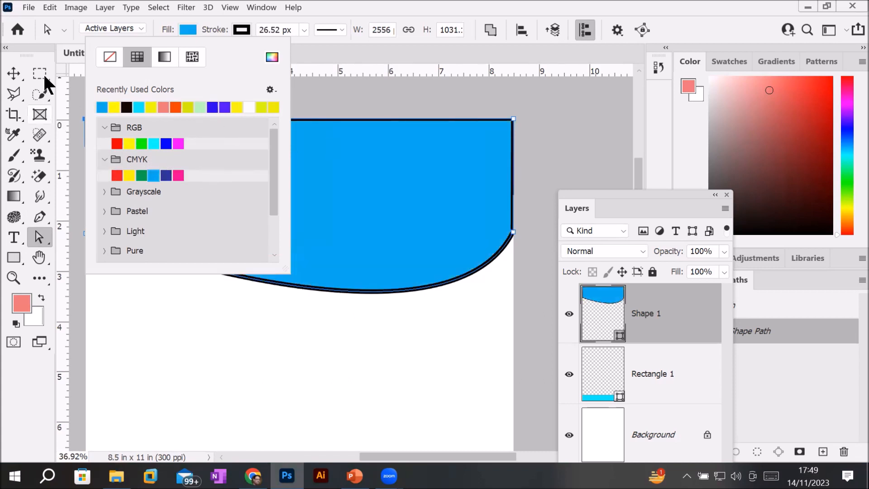
pyautogui.click(44, 235)
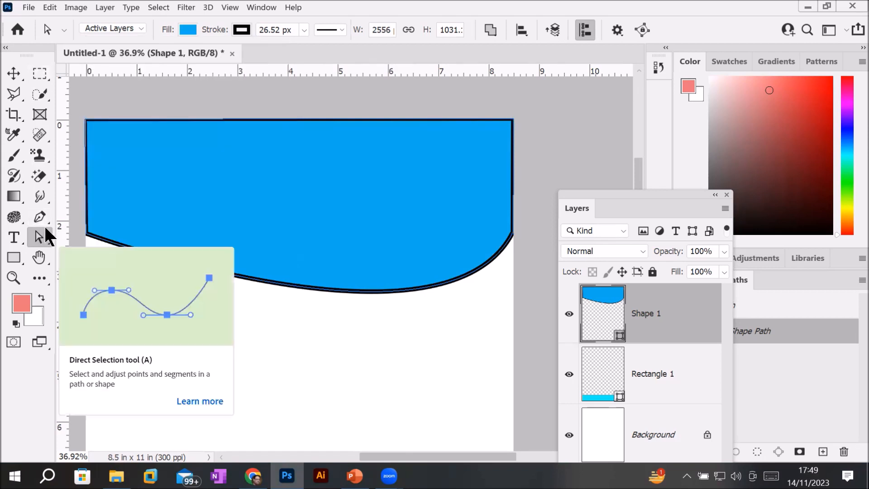
# Step: Try a linear gradient stroke on the header shape, using the coral-to-white preset and the coral-to-transparent preset
pyautogui.click(243, 29)
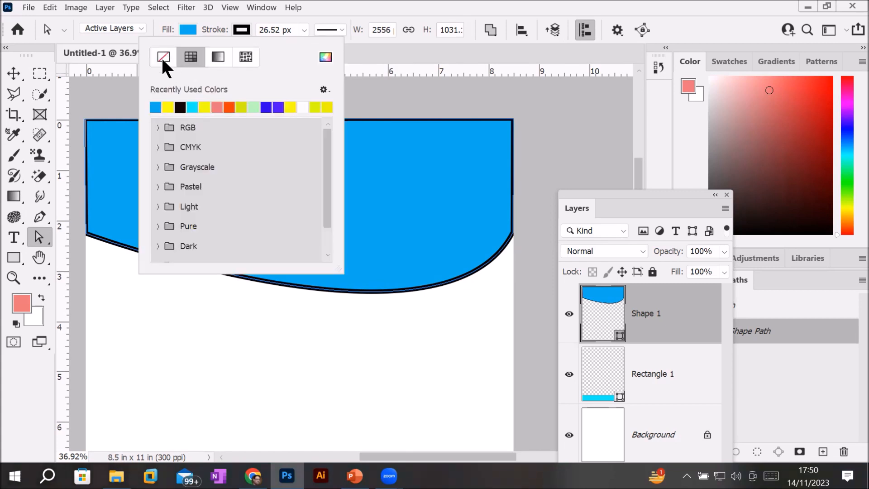
pyautogui.click(218, 55)
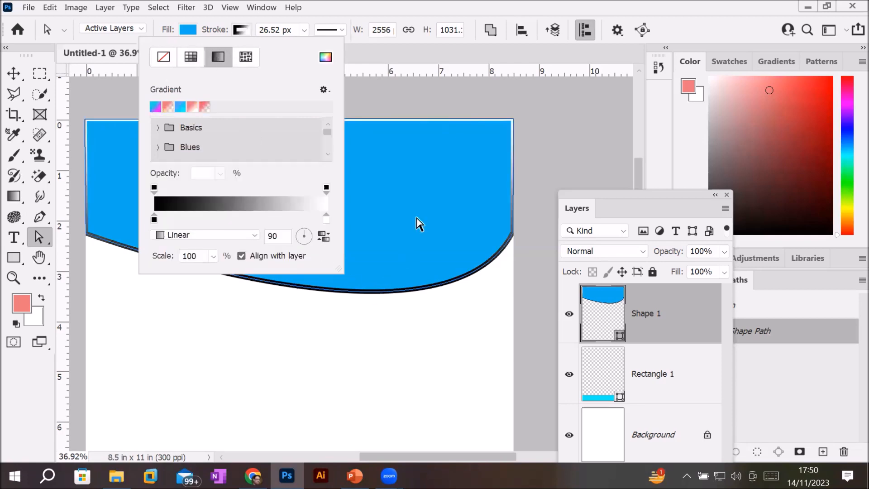
pyautogui.scroll(4, 536, 134)
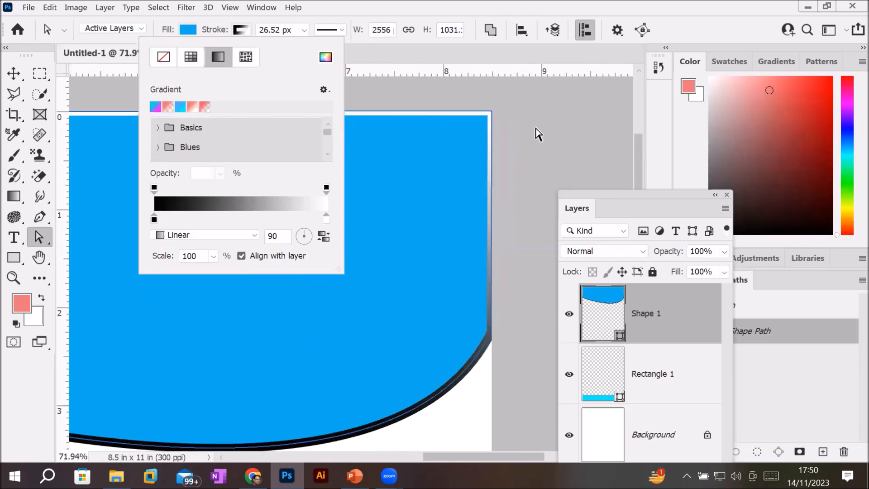
pyautogui.scroll(4, 536, 134)
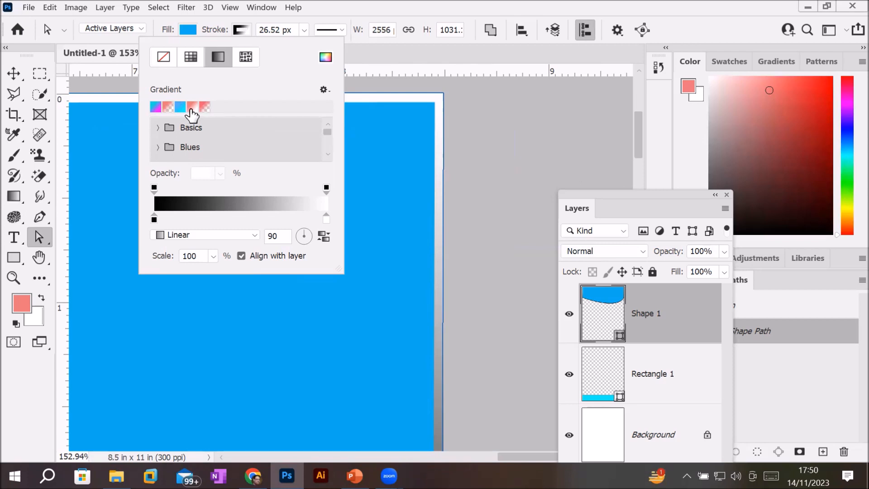
pyautogui.click(192, 109)
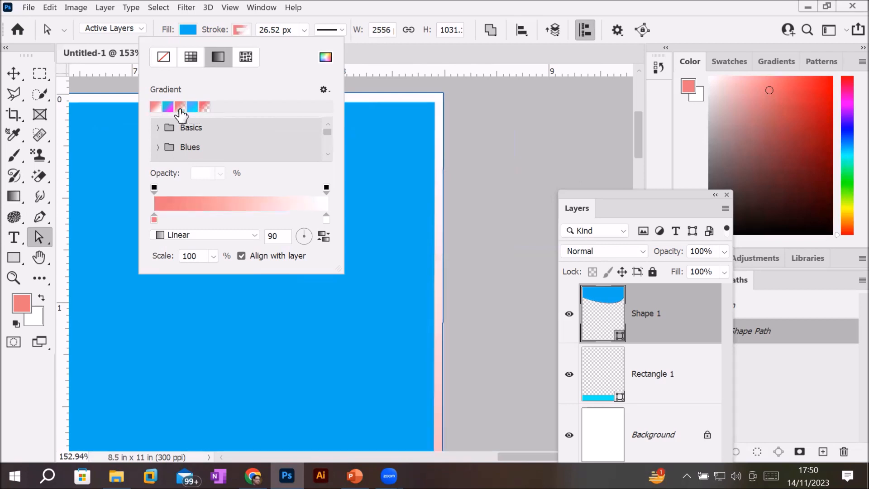
pyautogui.click(180, 108)
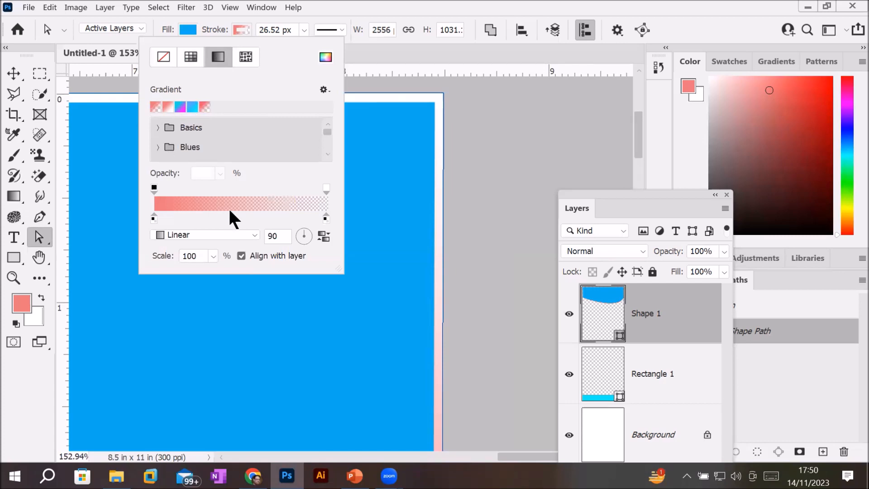
# Step: Add a color stop at the middle of the stroke gradient and color it magenta-pink
pyautogui.click(241, 217)
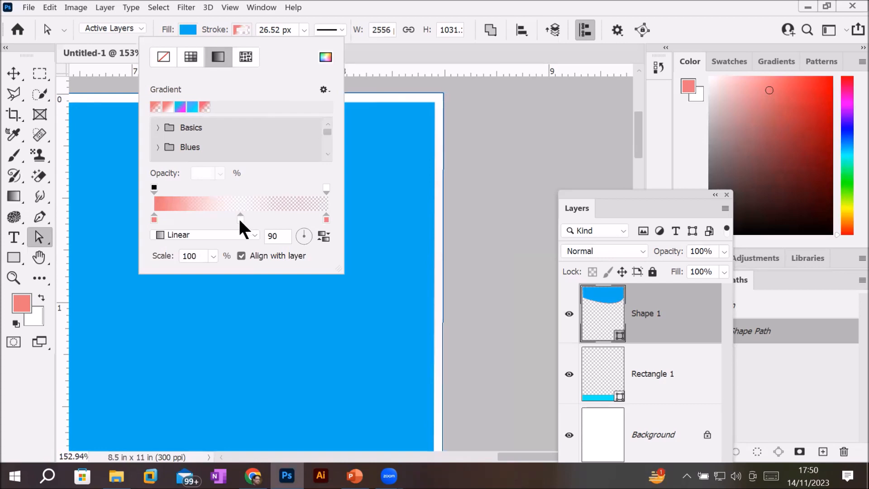
pyautogui.doubleClick(240, 219)
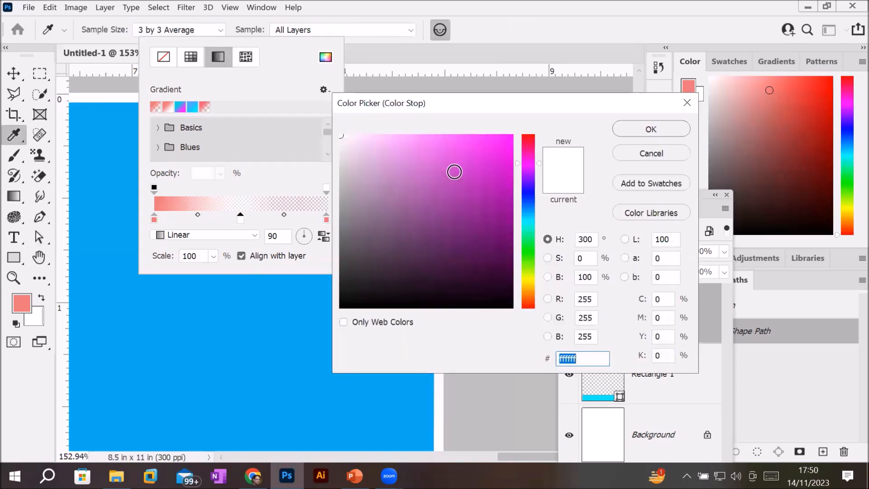
pyautogui.click(466, 162)
pyautogui.click(657, 132)
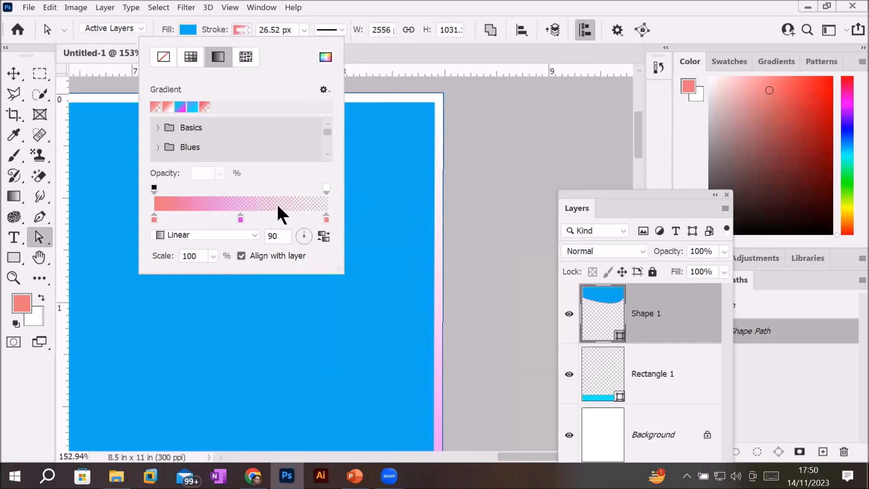
# Step: Set the opacity of the stroke gradient's transparent end stop to 3%
pyautogui.hotkey('ctrl', '+')
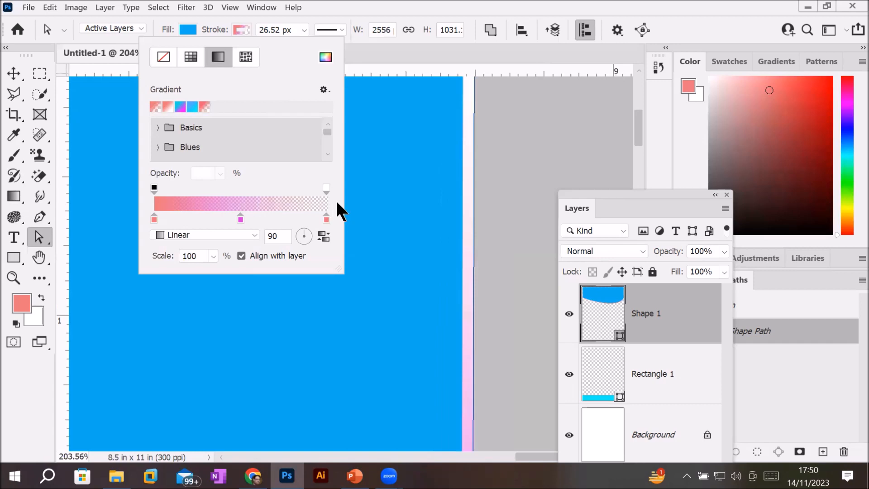
pyautogui.click(326, 219)
pyautogui.click(326, 185)
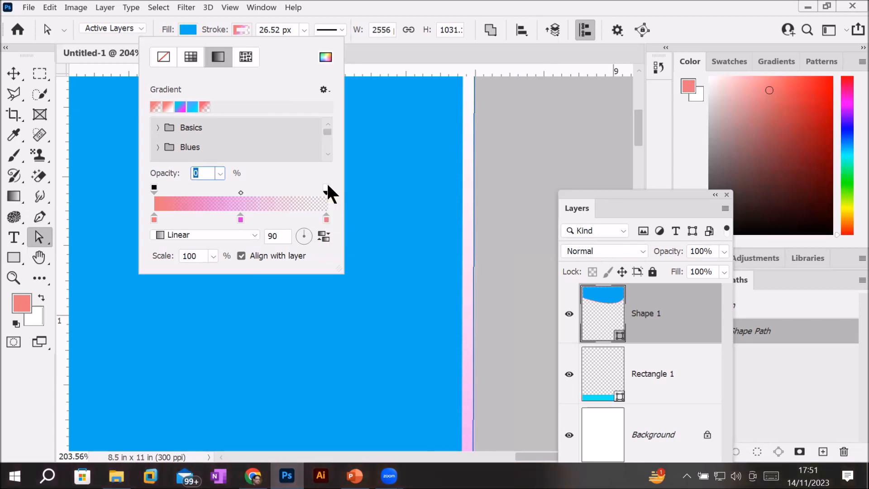
pyautogui.click(220, 173)
pyautogui.moveTo(221, 188)
pyautogui.mouseDown()
pyautogui.moveTo(290, 188)
pyautogui.moveTo(222, 189)
pyautogui.mouseUp()
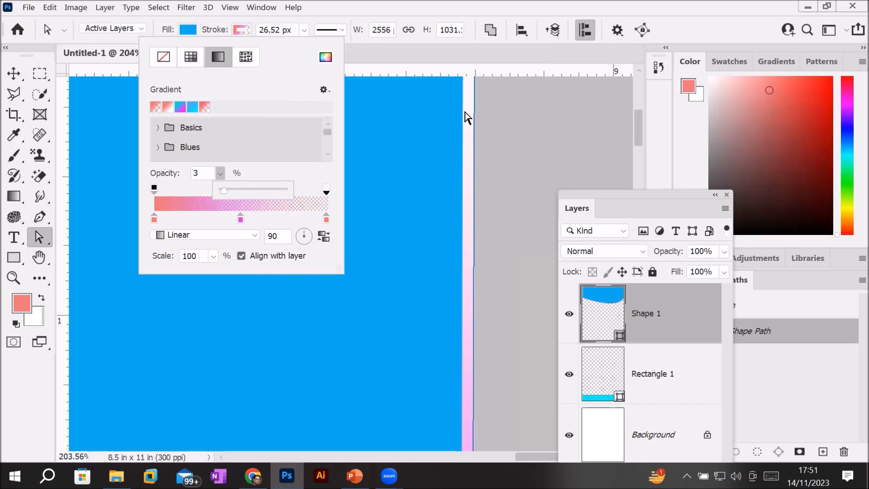
# Step: Try a pattern stroke on the header shape and browse the pattern presets
pyautogui.click(246, 56)
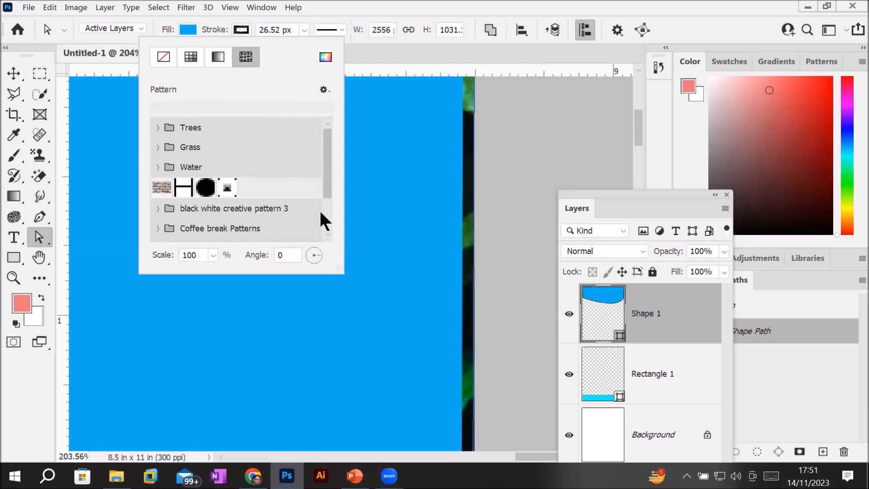
pyautogui.scroll(-2, 322, 219)
pyautogui.scroll(2, 326, 221)
# Step: Set the header shape's stroke to no color and bring the whole page into view
pyautogui.click(162, 58)
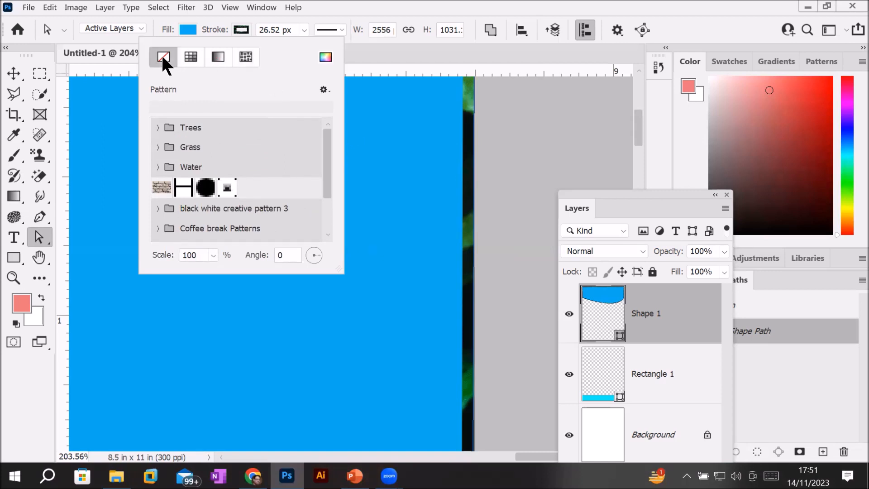
pyautogui.scroll(-5, 366, 255)
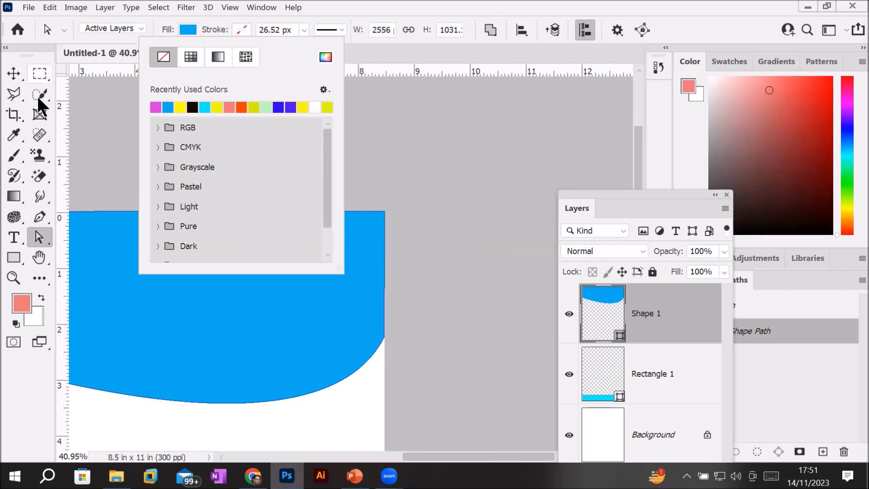
pyautogui.click(34, 241)
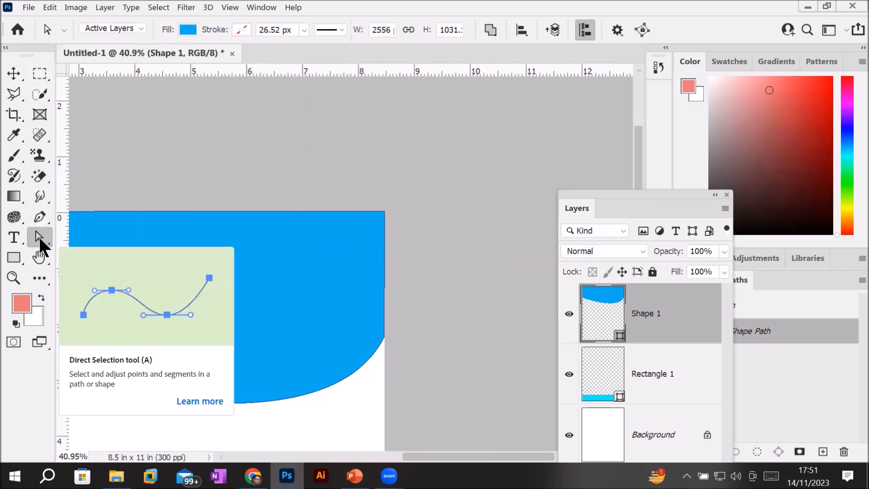
pyautogui.moveTo(430, 457); pyautogui.dragTo(390, 446)
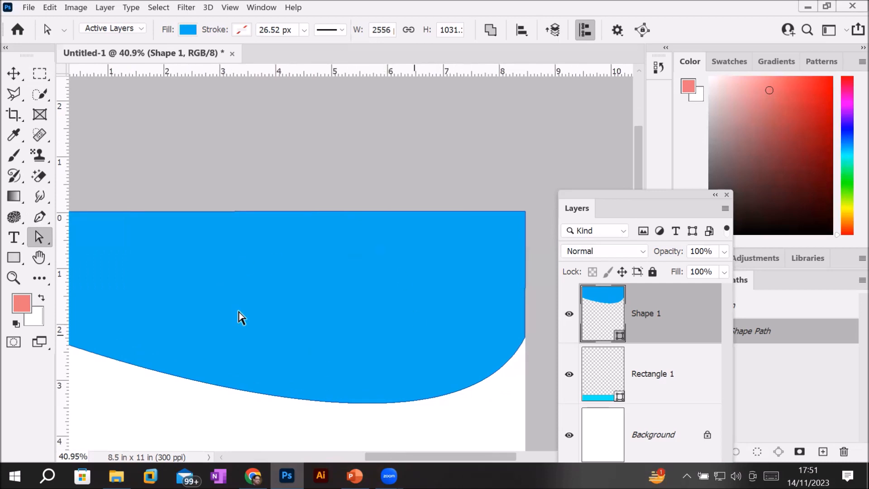
pyautogui.scroll(-4, 281, 330)
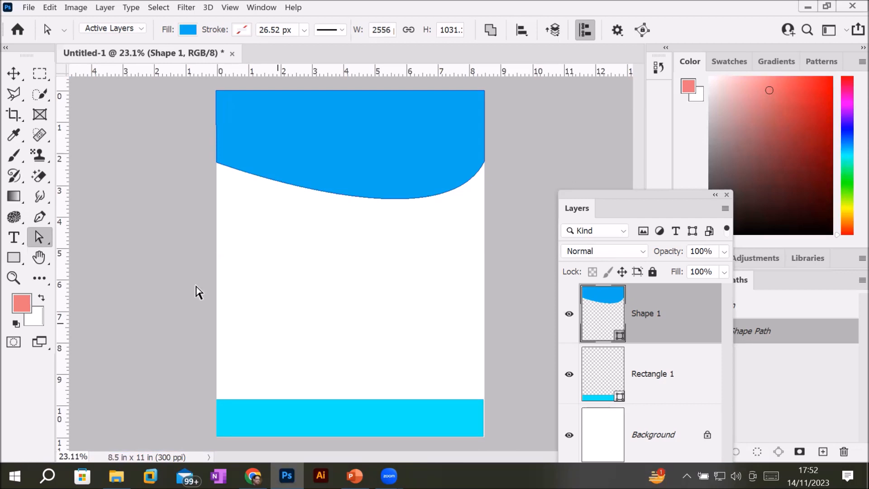
# Step: Activate the Horizontal Type tool and move the floating Layers panel higher beside the page
pyautogui.click(14, 236)
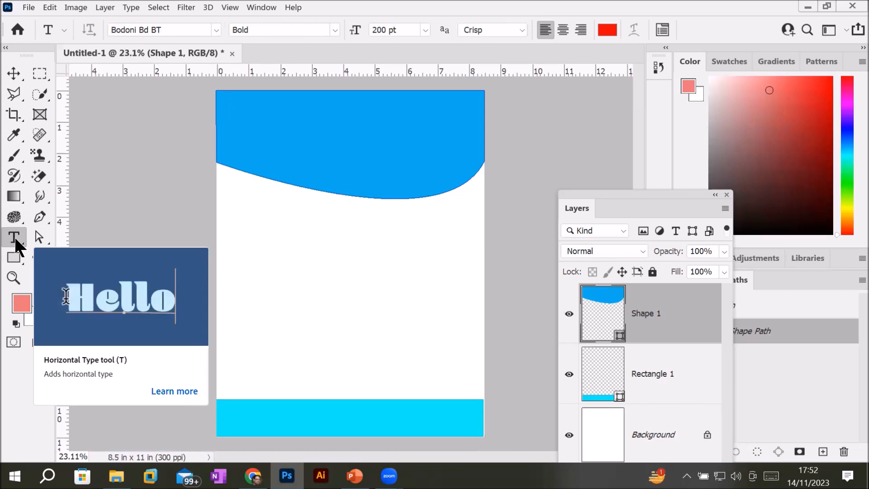
pyautogui.rightClick(14, 236)
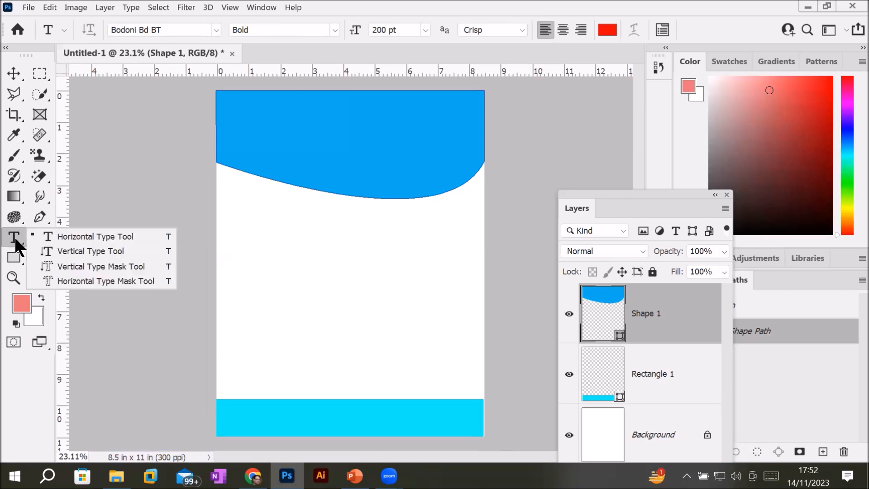
pyautogui.click(76, 236)
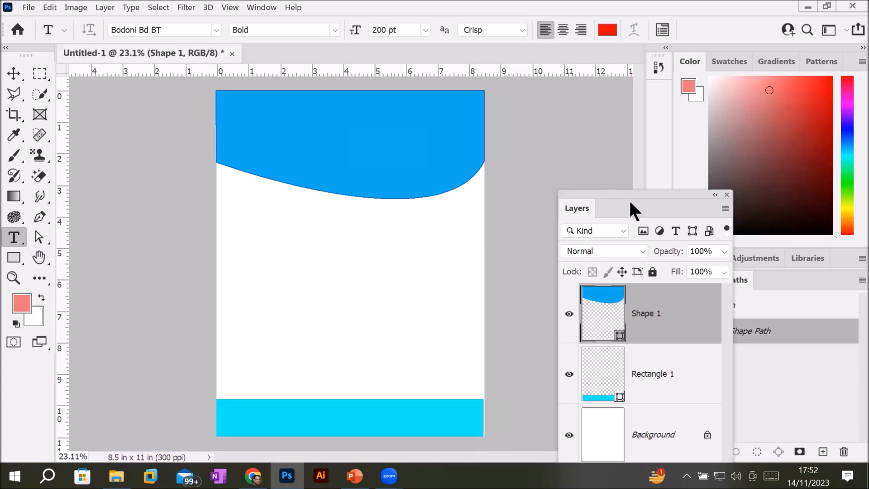
pyautogui.moveTo(631, 200); pyautogui.dragTo(587, 90)
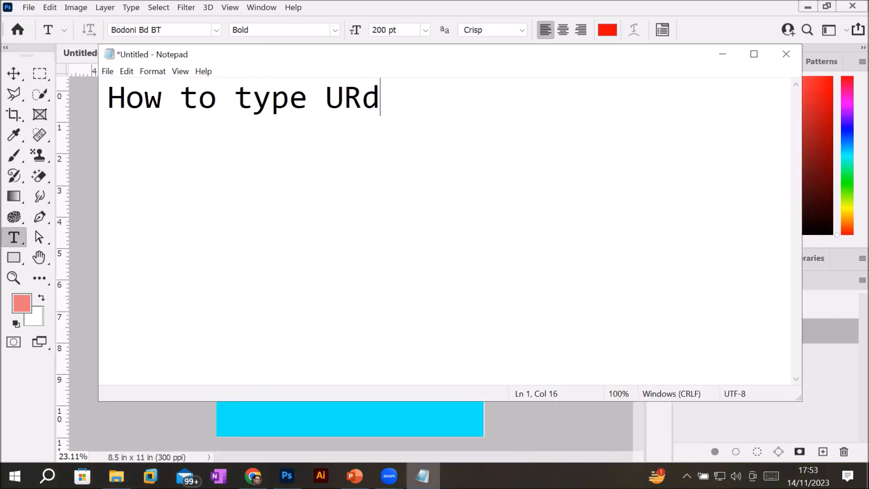
# Step: In Notepad, correct the end of the first line so it reads "How to type Urdu?"
pyautogui.press('BackSpace')
pyautogui.press('BackSpace')
pyautogui.write('rdu>')
pyautogui.press('BackSpace')
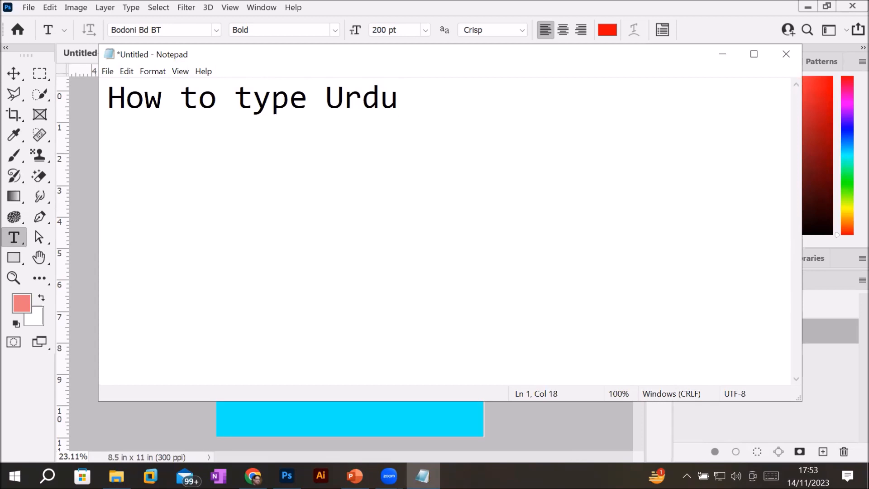
pyautogui.write('?')
# Step: Add a second line reading "How to install urdu keyboard?" to the note
pyautogui.press('Return')
pyautogui.write('How to i')
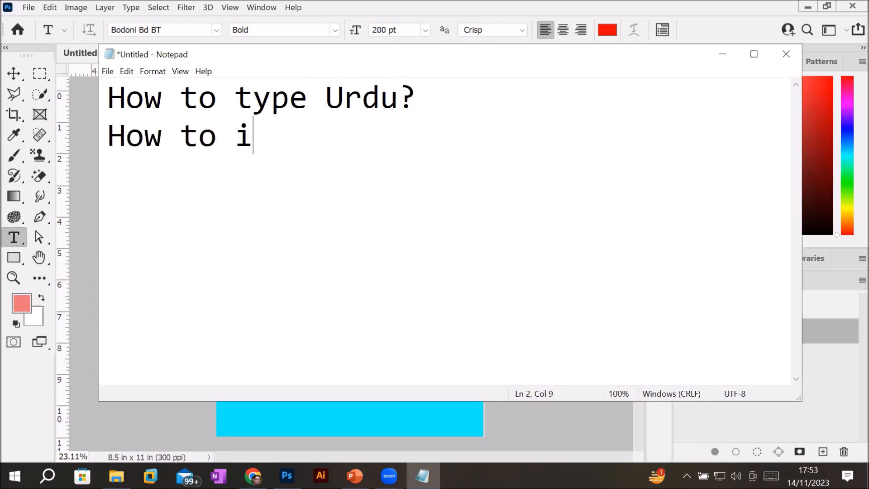
pyautogui.write('nstall ur')
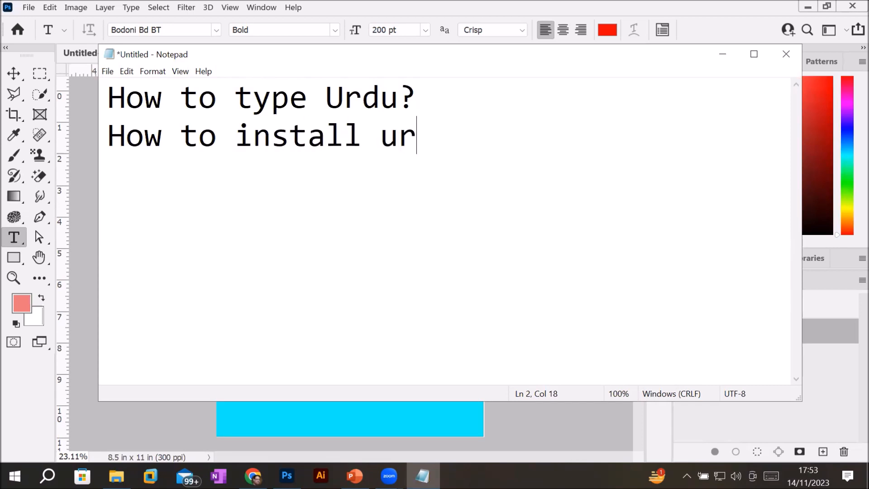
pyautogui.write('du keyboard?')
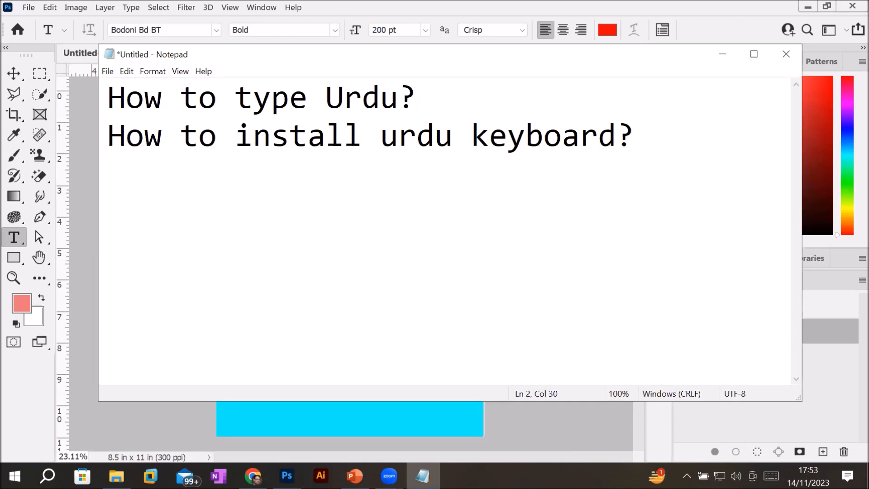
# Step: Add the question "How to type urdu letters by using Touch keyboard?" at the end of the note, breaking the line before "Touch"
pyautogui.press('Return')
pyautogui.write('How to type urdu letters?')
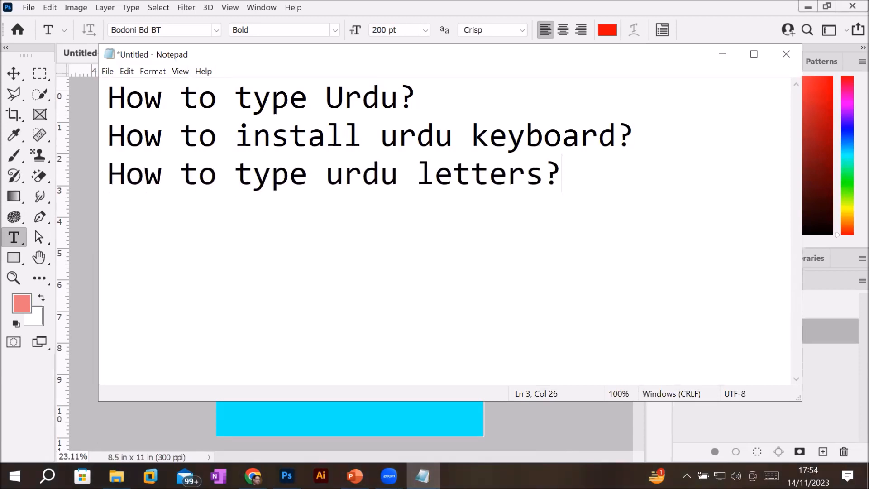
pyautogui.click(544, 174)
pyautogui.write('by usin')
pyautogui.write('g')
pyautogui.press('Return')
pyautogui.write('Tou')
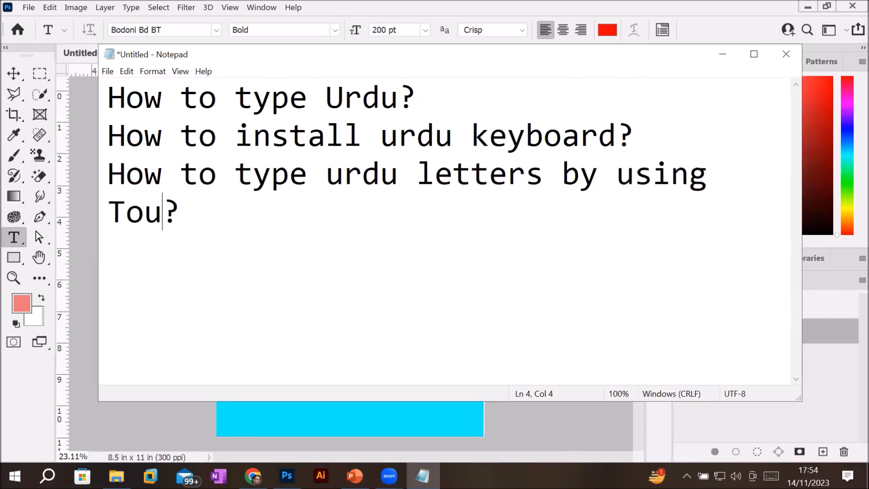
pyautogui.write('ch key')
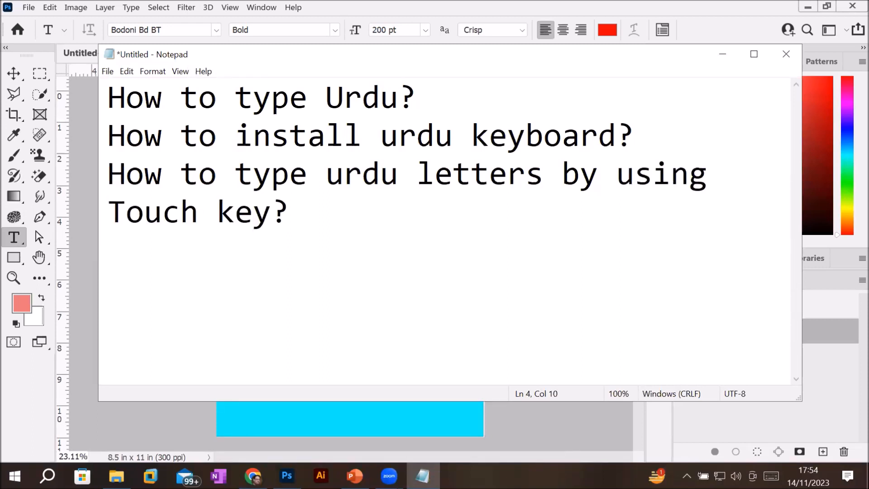
pyautogui.write('board')
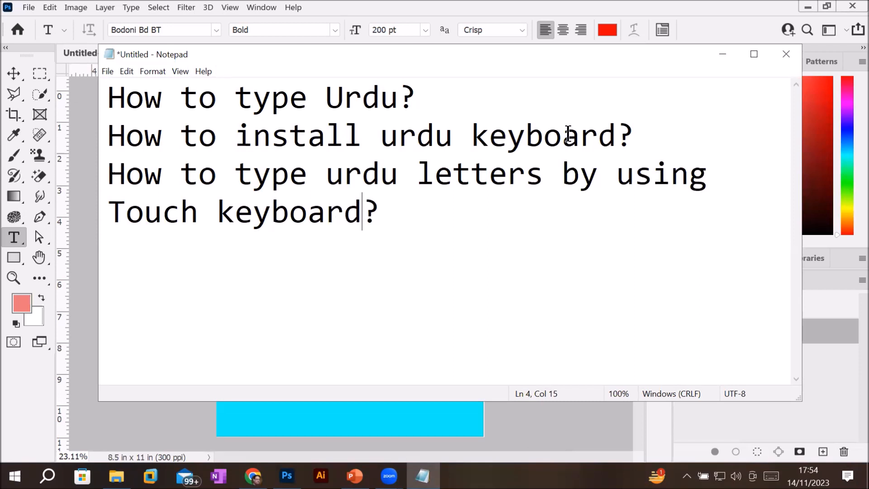
# Step: Below the install question, insert "1- Use control panel to install urdu keyboard package.", breaking the line before "keyboard"
pyautogui.click(648, 140)
pyautogui.press('Return')
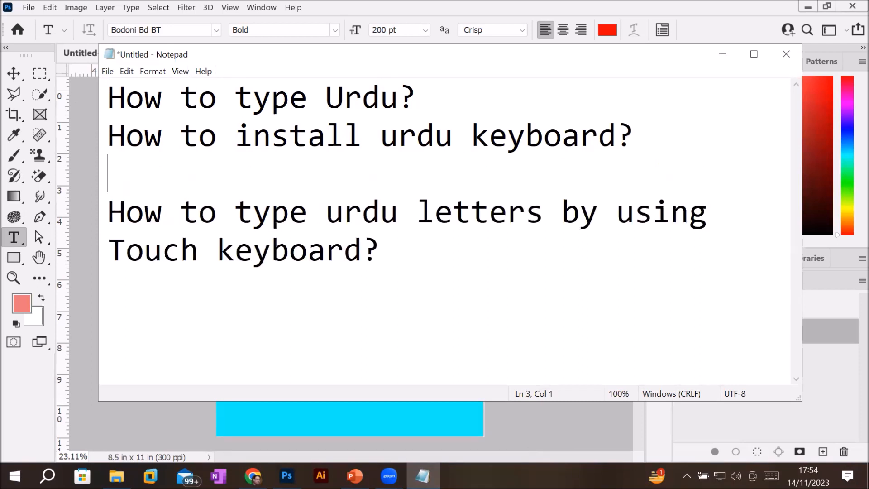
pyautogui.write('1- Use ')
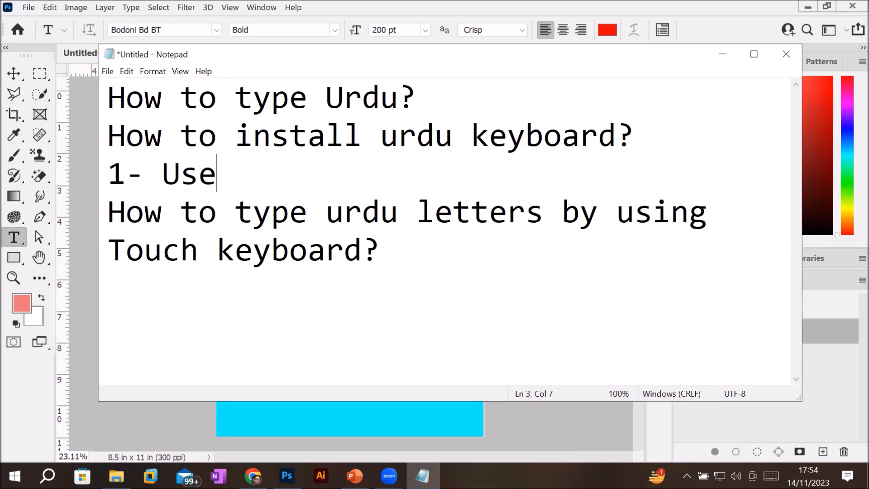
pyautogui.write('contro')
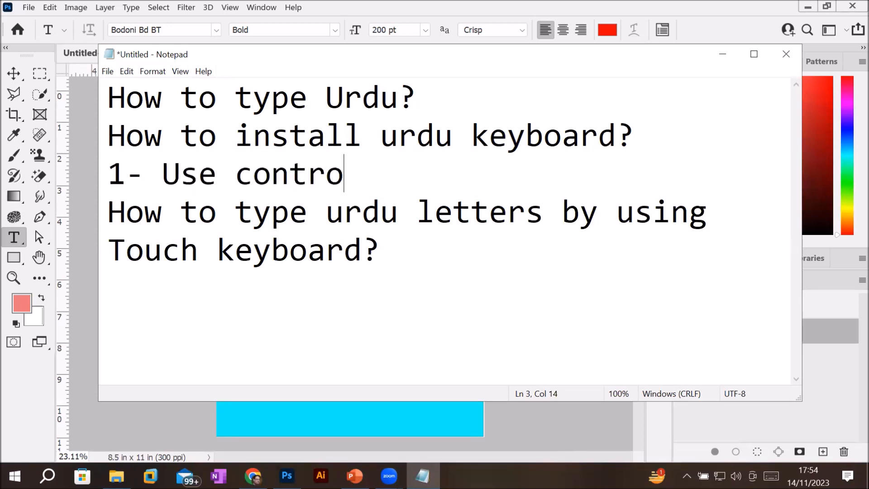
pyautogui.write('l panel')
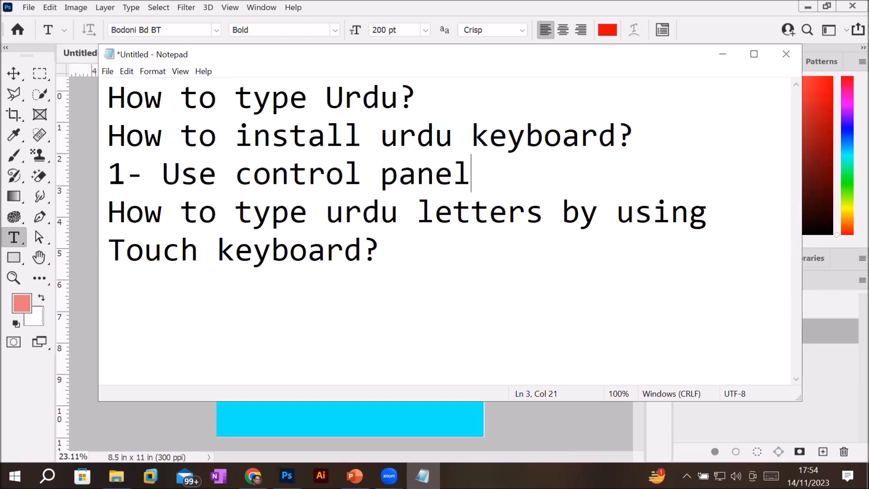
pyautogui.write(' to install urdu')
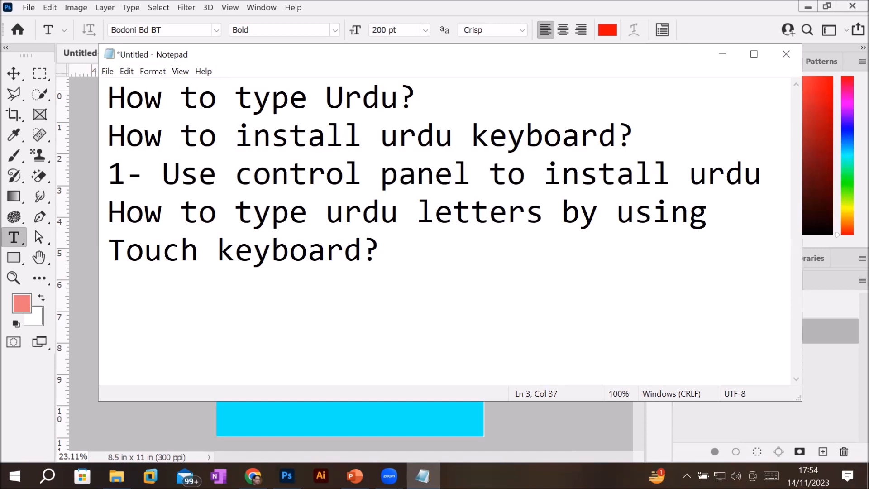
pyautogui.press('Return')
pyautogui.write('key')
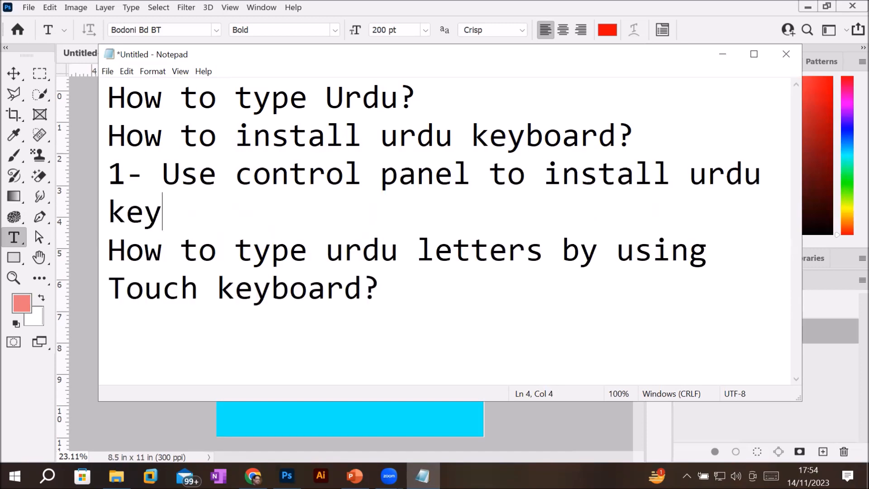
pyautogui.write('board packa')
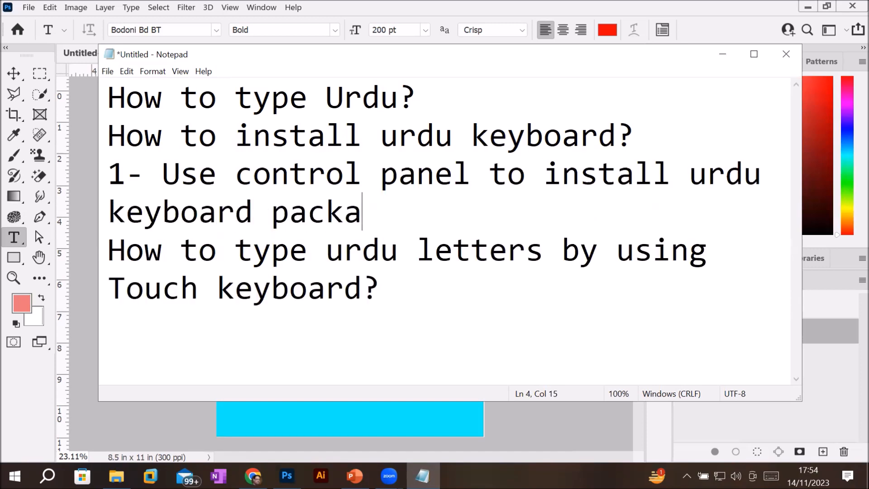
pyautogui.write('ge.')
# Step: Insert a second numbered point reading "2- Down CRULP software" below the first one
pyautogui.press('Return')
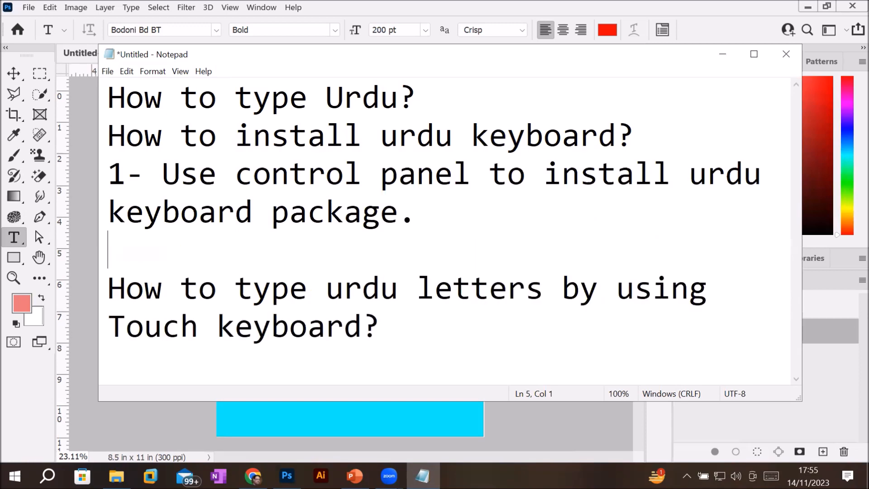
pyautogui.write('2-')
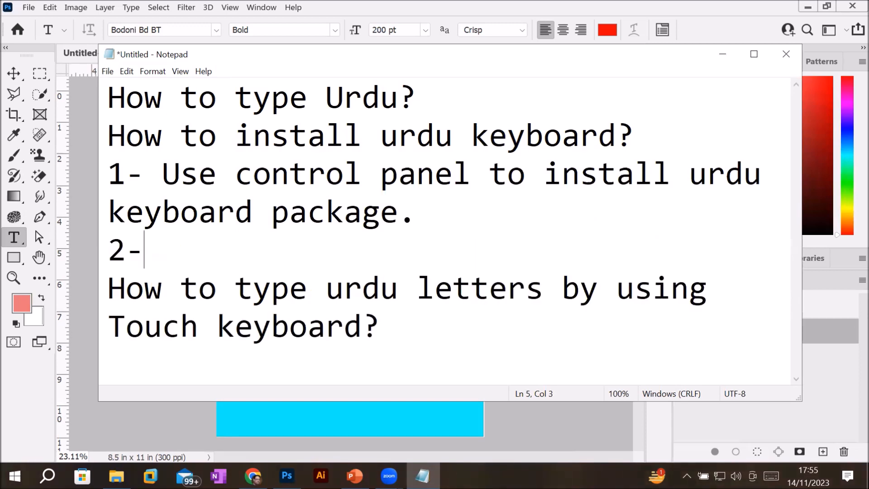
pyautogui.write(' Down ')
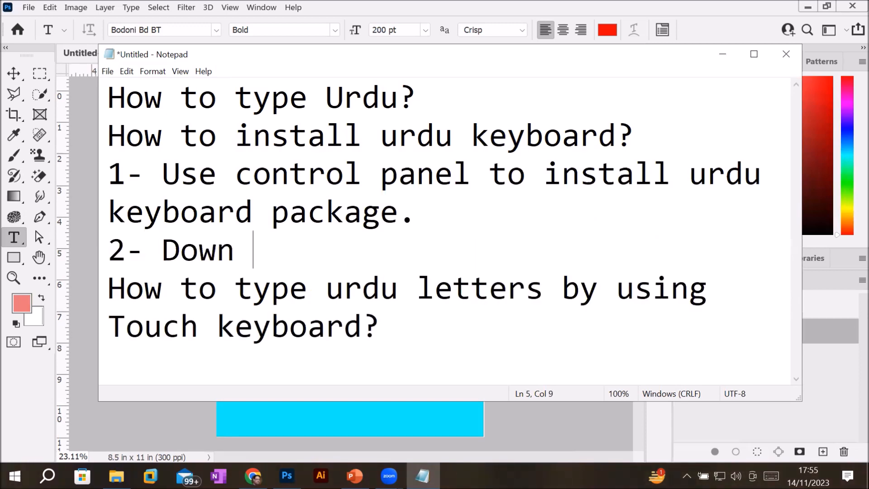
pyautogui.write('CRULP ')
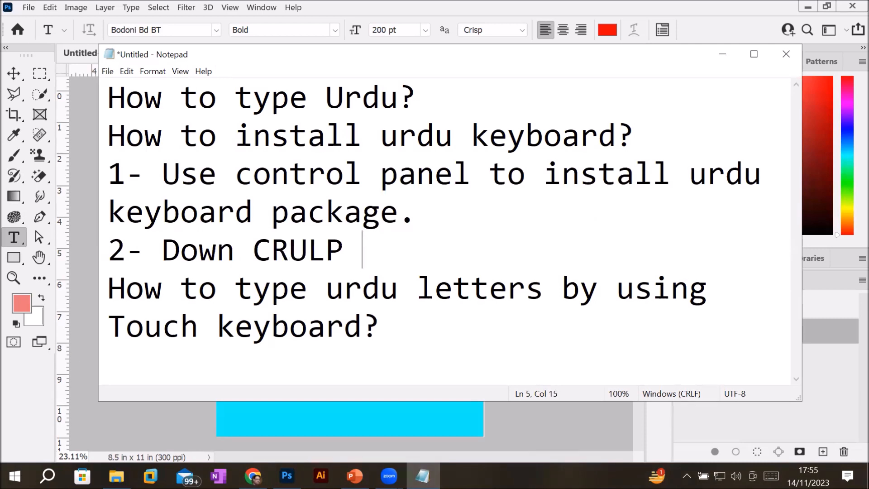
pyautogui.write('software')
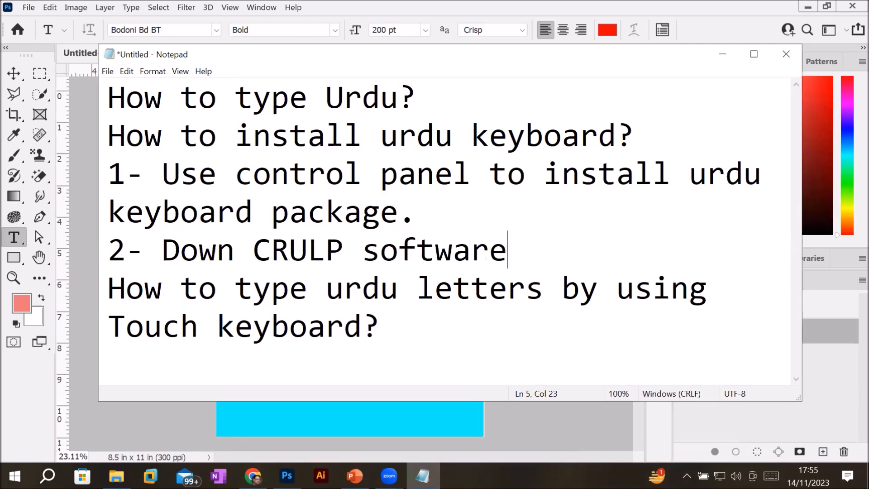
# Step: Expand "Down" in point 2 to "Download and install" and break the line before "CRULP software"
pyautogui.press('Left')
pyautogui.press('Left')
pyautogui.press('Left')
pyautogui.press('Left')
pyautogui.press('Left')
pyautogui.press('Left')
pyautogui.press('Left')
pyautogui.press('Left')
pyautogui.press('Left')
pyautogui.press('Left')
pyautogui.press('Left')
pyautogui.press('Left')
pyautogui.press('Left')
pyautogui.press('Left')
pyautogui.press('Left')
pyautogui.press('Left')
pyautogui.press('Left')
pyautogui.press('Right')
pyautogui.write('loa')
pyautogui.write('d and ins')
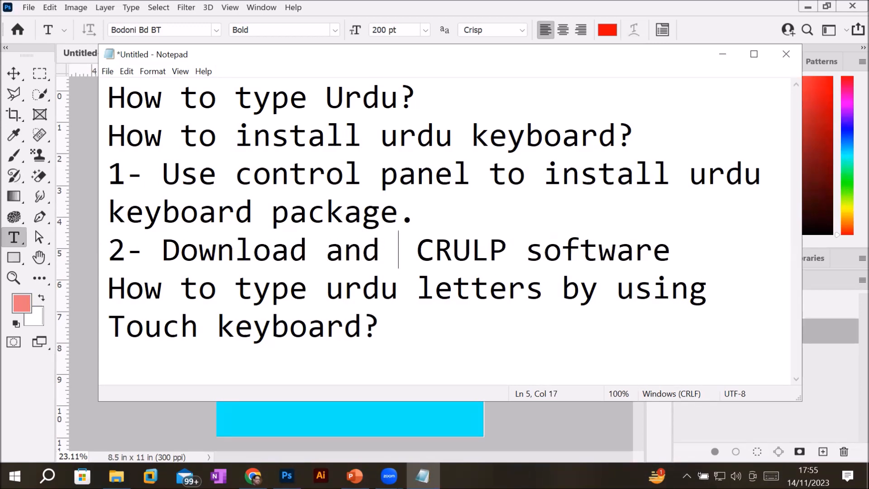
pyautogui.write('tall')
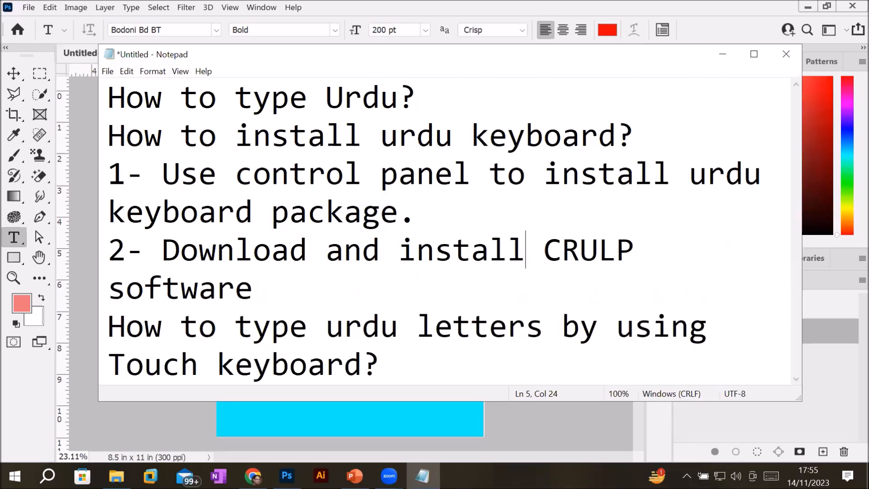
pyautogui.press('Return')
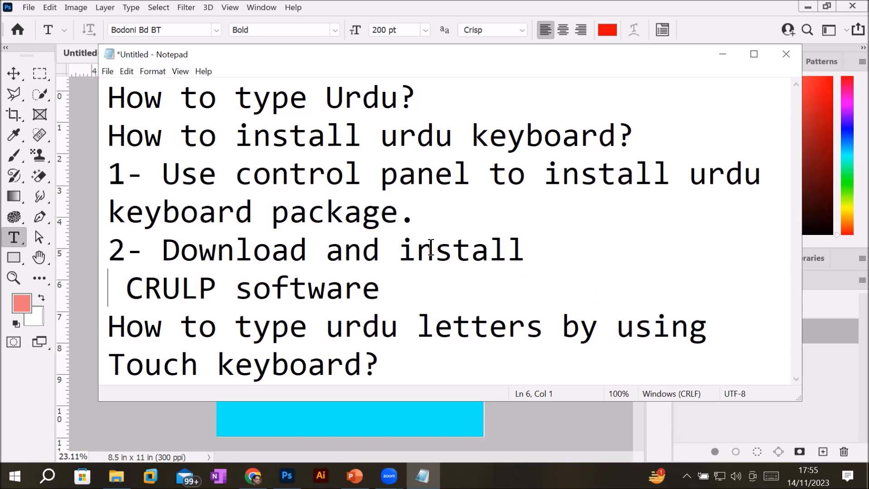
# Step: Append "(Microsoft windows)" to the end of point 1, directly following "keyboard package."
pyautogui.click(440, 215)
pyautogui.write('(')
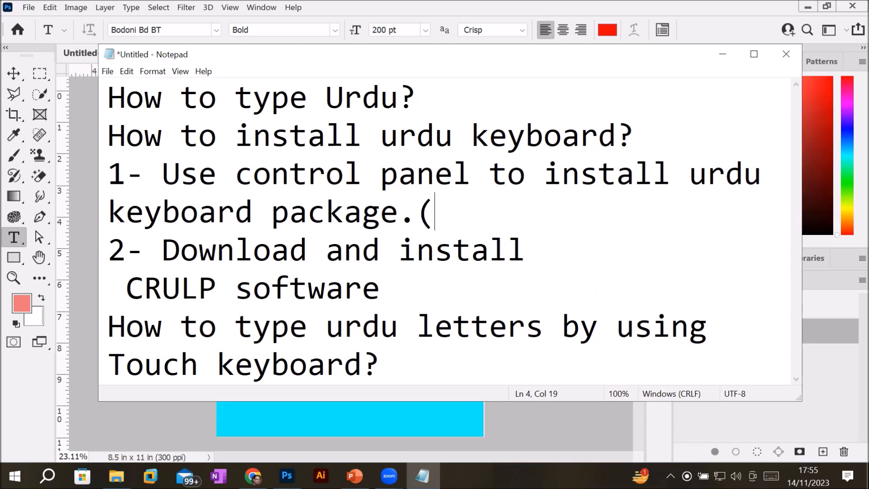
pyautogui.write('Microsof')
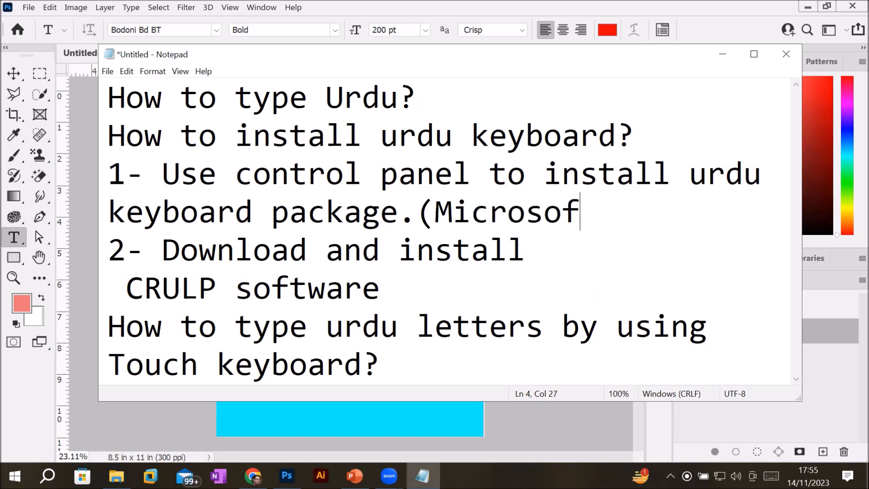
pyautogui.press('BackSpace')
pyautogui.press('BackSpace')
pyautogui.write('oft)')
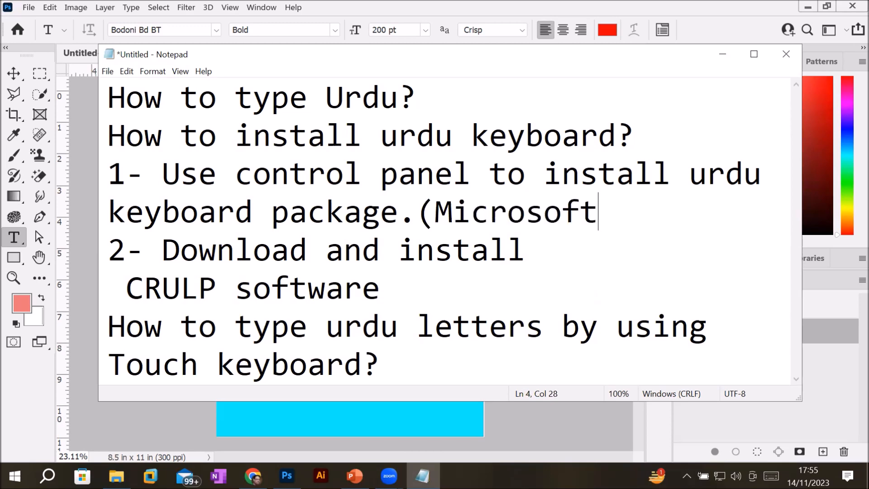
pyautogui.press('Left')
pyautogui.write('windows')
# Step: Append "(Third pary tool)" behind "CRULP software" in point 2
pyautogui.press('Down')
pyautogui.press('Down')
pyautogui.press('Down')
pyautogui.press('Up')
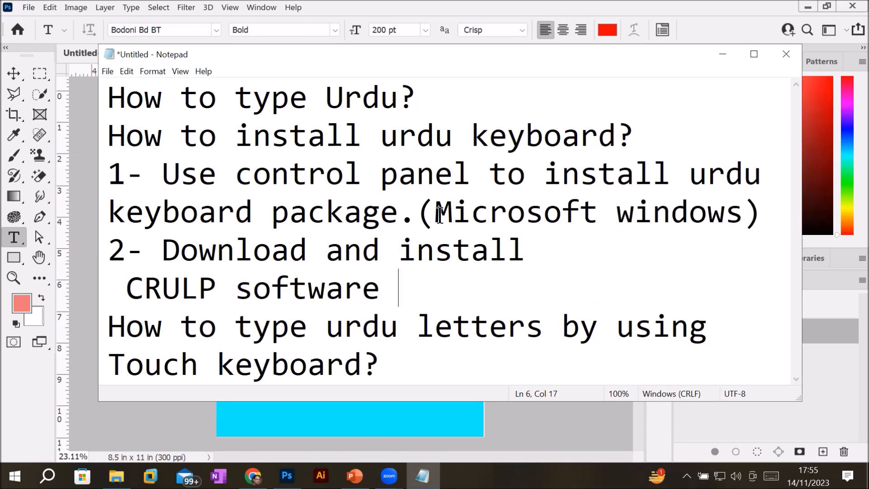
pyautogui.write('(Thir')
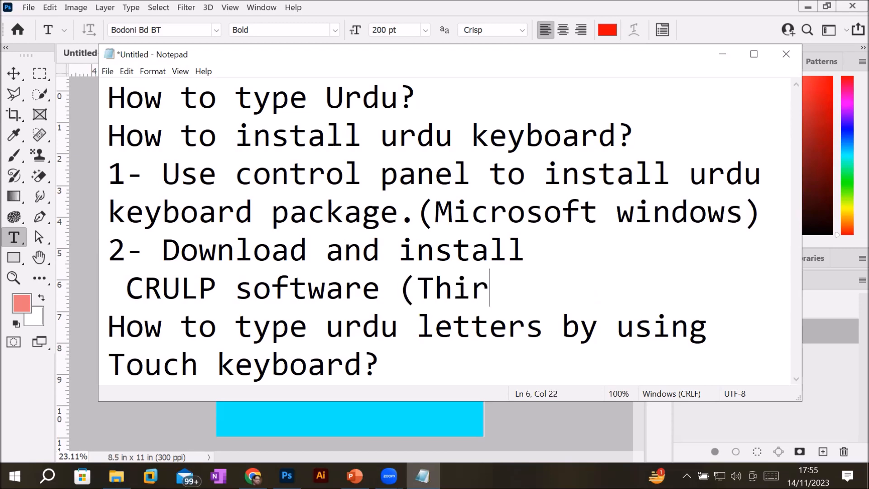
pyautogui.write('d pary ')
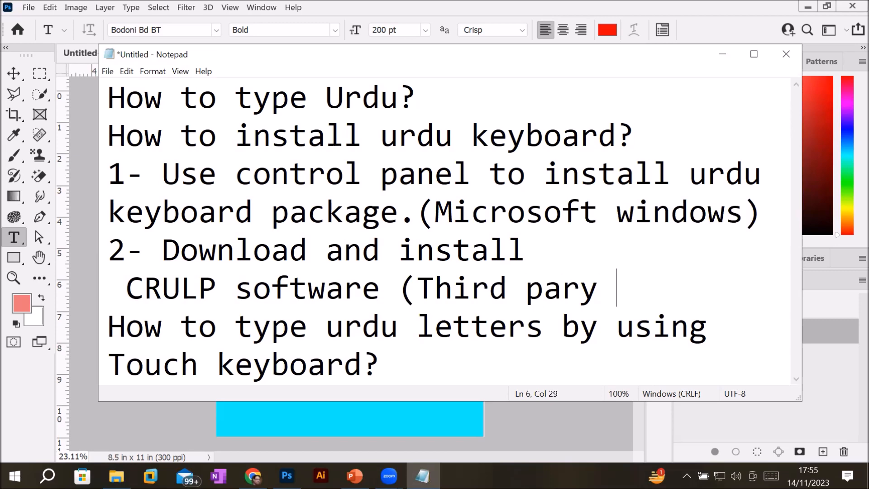
pyautogui.write('tool)')
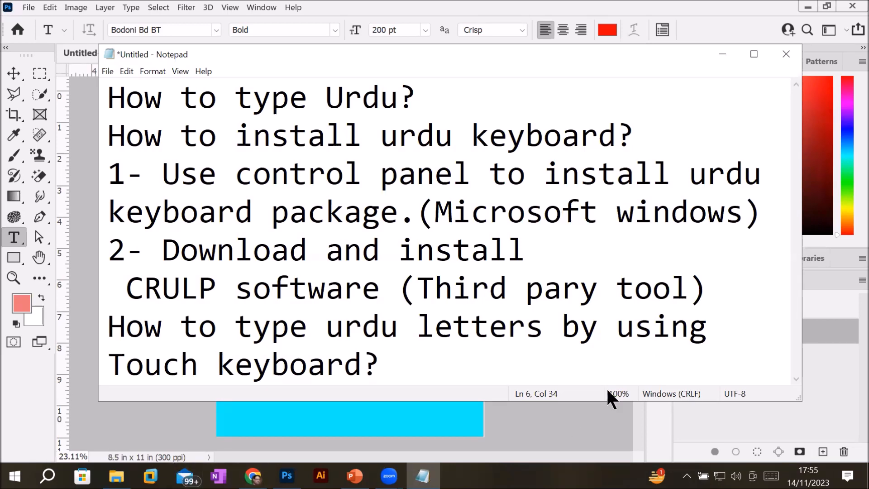
pyautogui.click(687, 475)
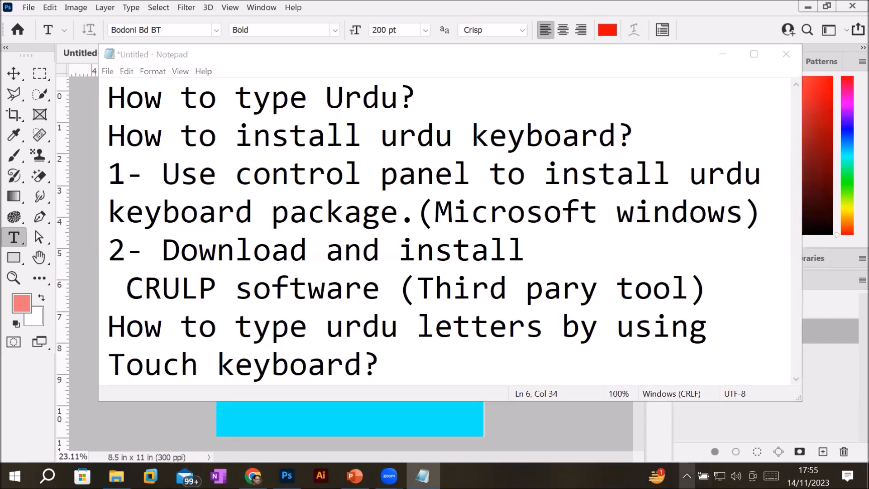
pyautogui.click(414, 214)
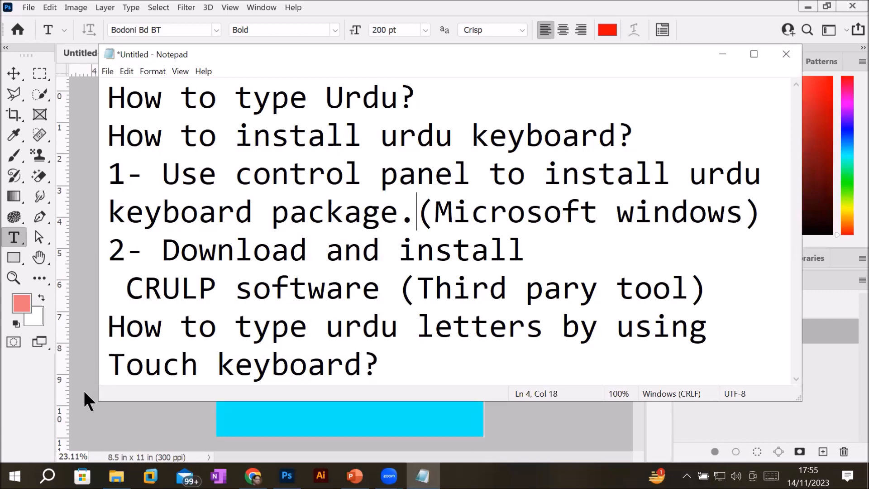
# Step: Search Windows for "control" and open the Control Panel
pyautogui.click(48, 475)
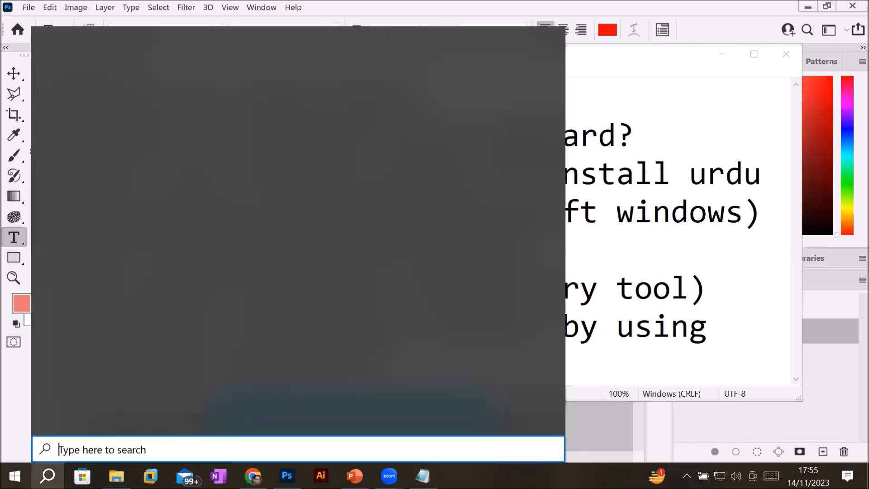
pyautogui.write('control')
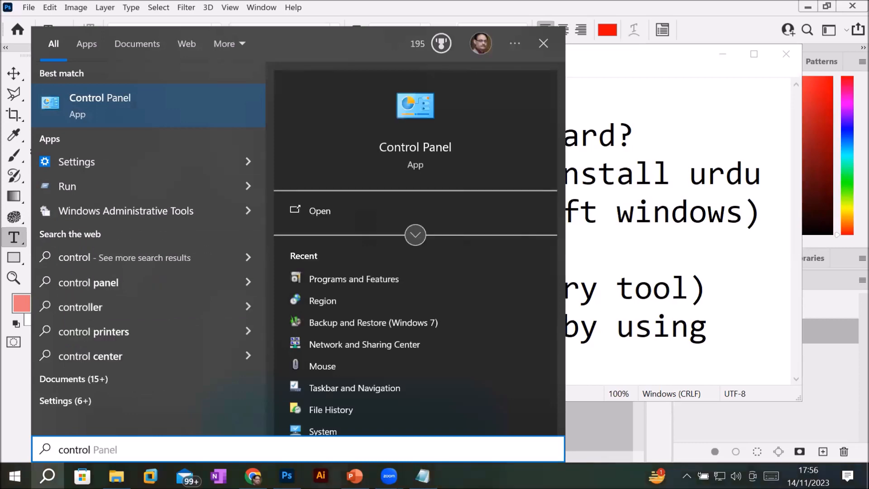
pyautogui.press('Return')
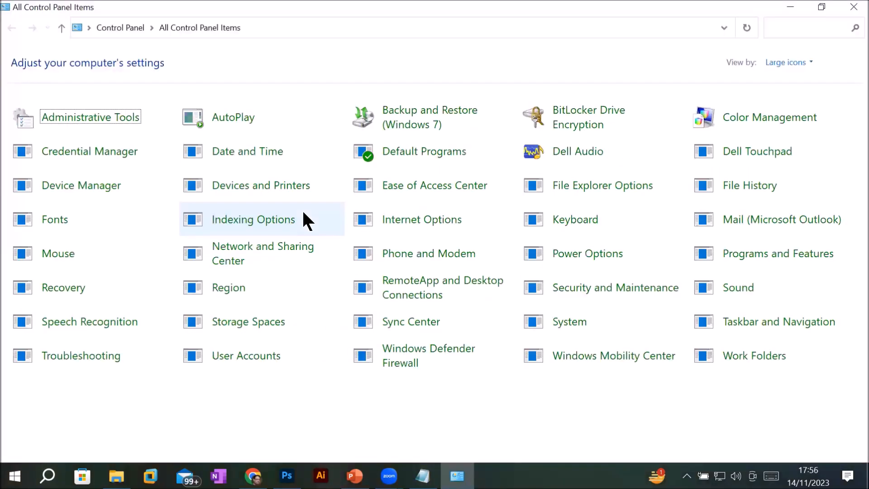
# Step: Switch the Control Panel view to Category and back to Large icons
pyautogui.click(805, 63)
pyautogui.click(795, 81)
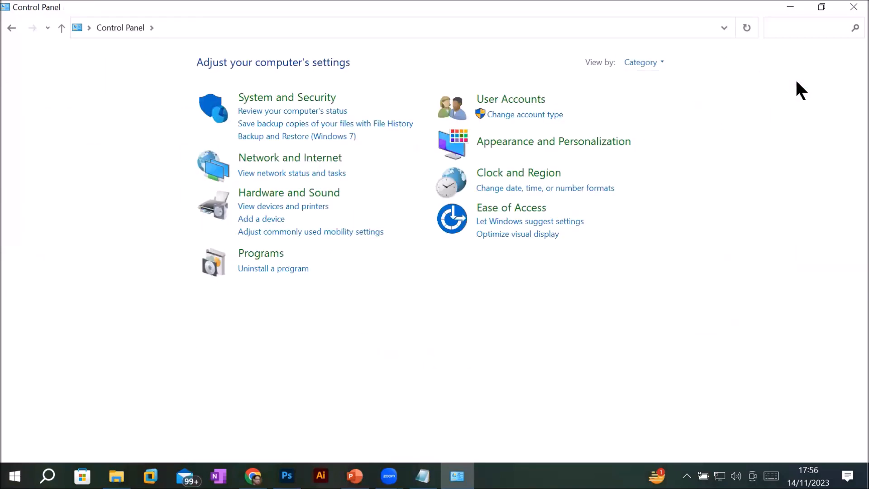
pyautogui.click(661, 63)
pyautogui.click(678, 95)
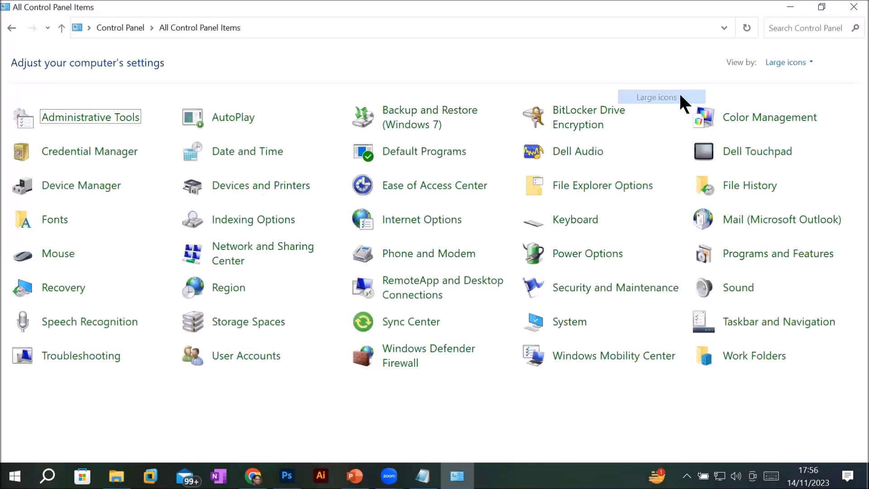
# Step: Open the Region settings and go to the language preferences, down to the preferred languages
pyautogui.click(236, 293)
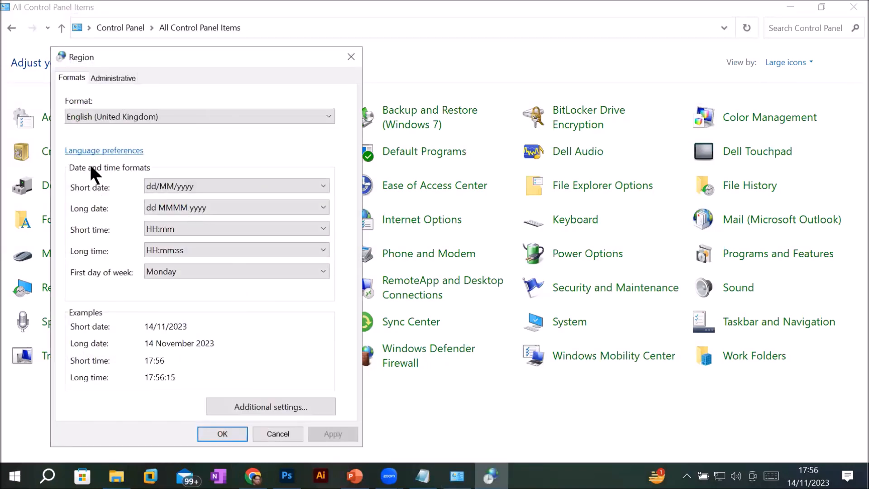
pyautogui.click(104, 153)
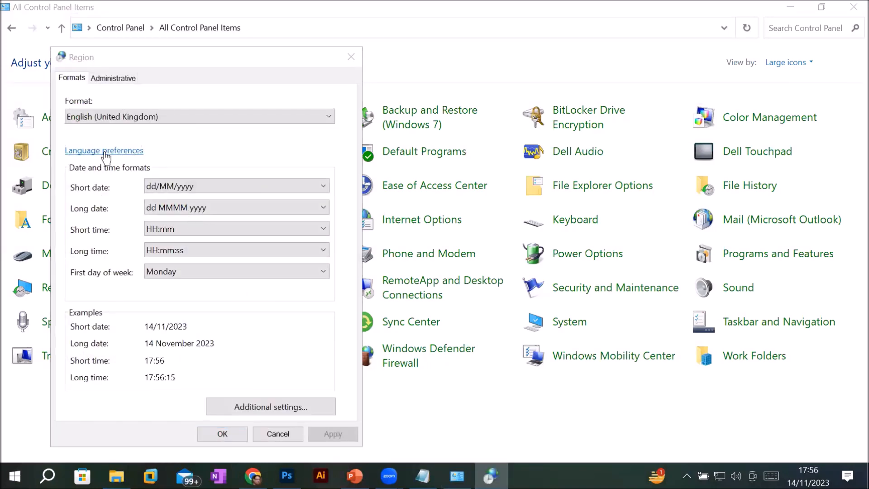
pyautogui.scroll(-3, 501, 334)
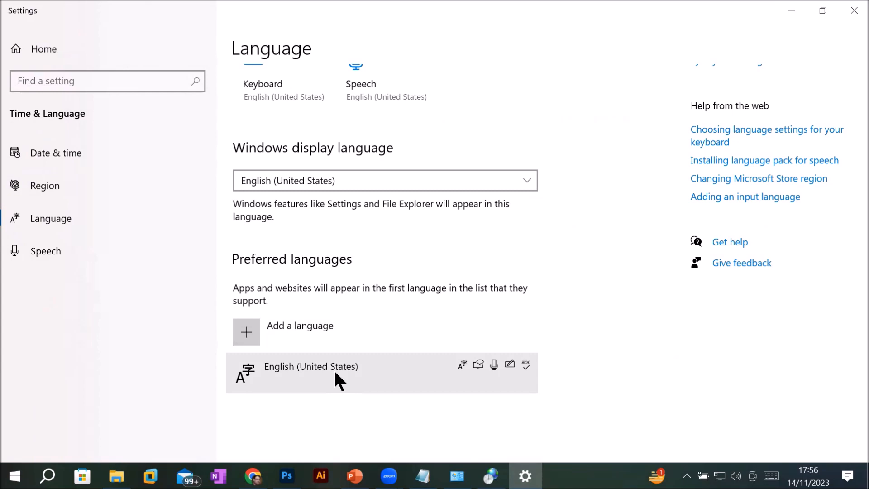
# Step: Add Urdu (Pakistan) as a preferred language, install its features and close the Region dialog
pyautogui.click(247, 332)
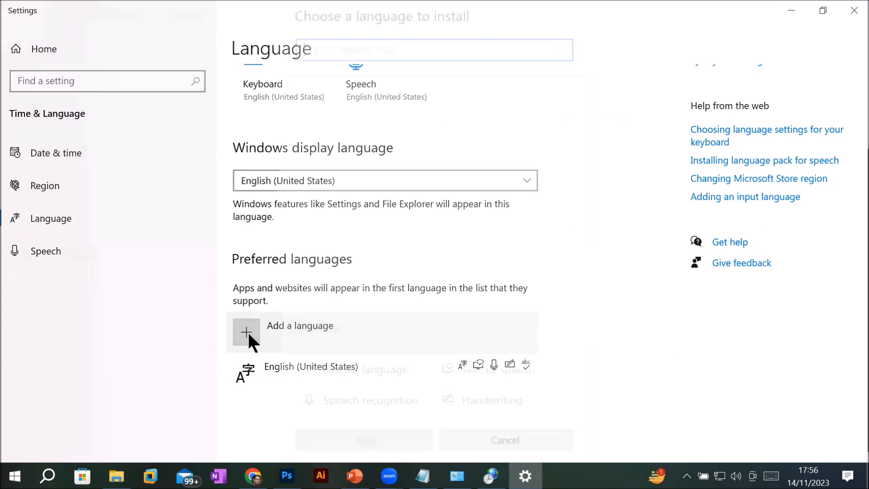
pyautogui.write('urdu')
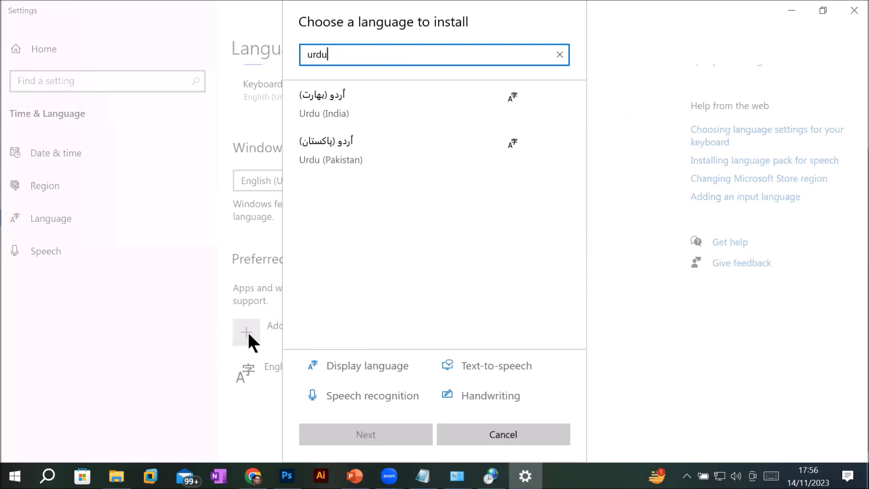
pyautogui.click(348, 143)
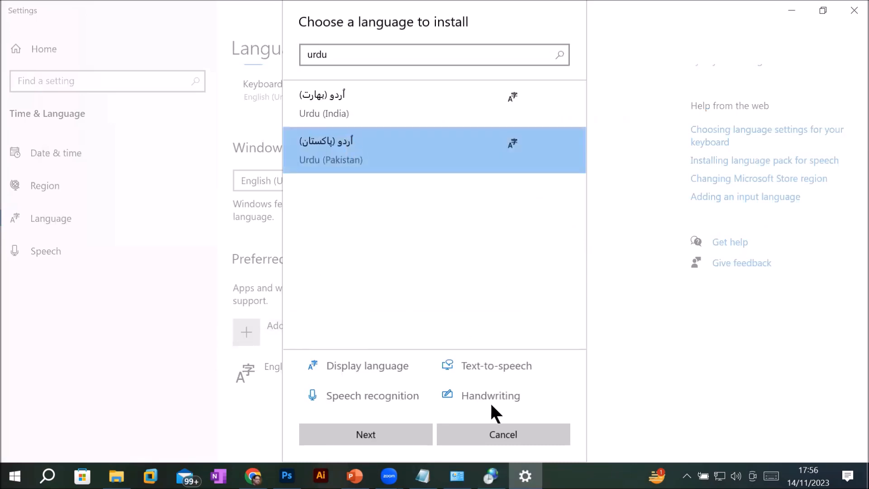
pyautogui.click(387, 429)
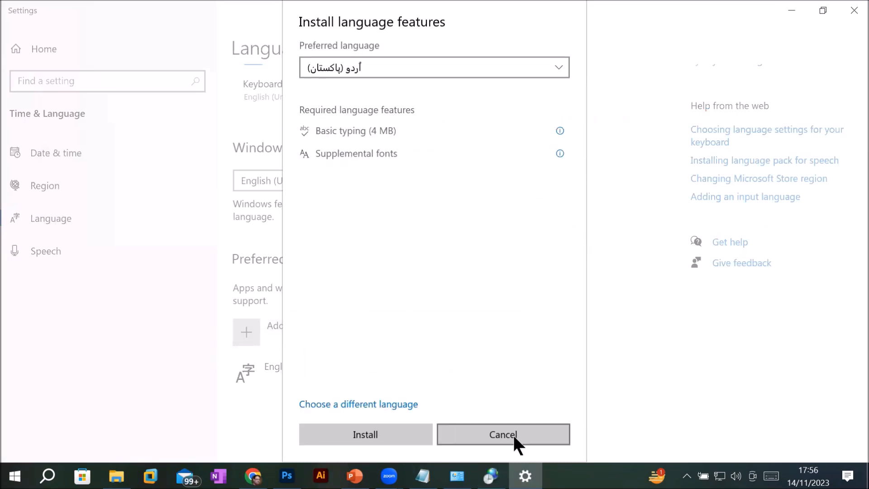
pyautogui.click(365, 434)
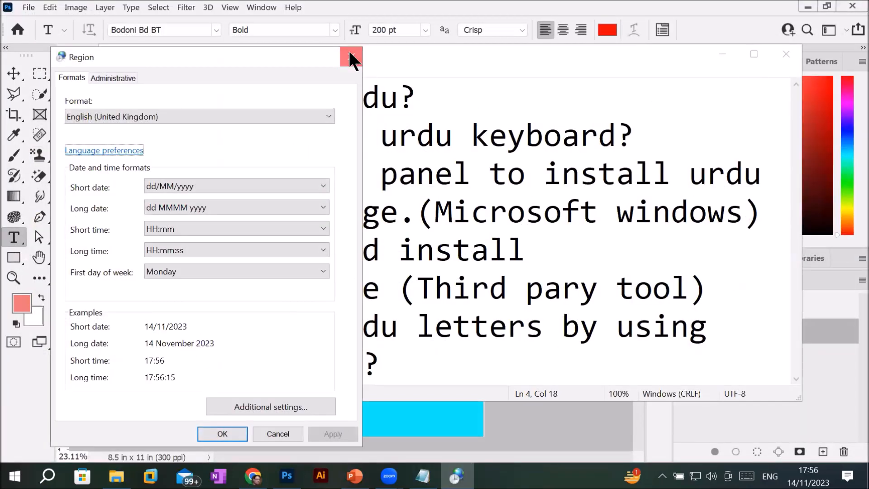
pyautogui.click(348, 50)
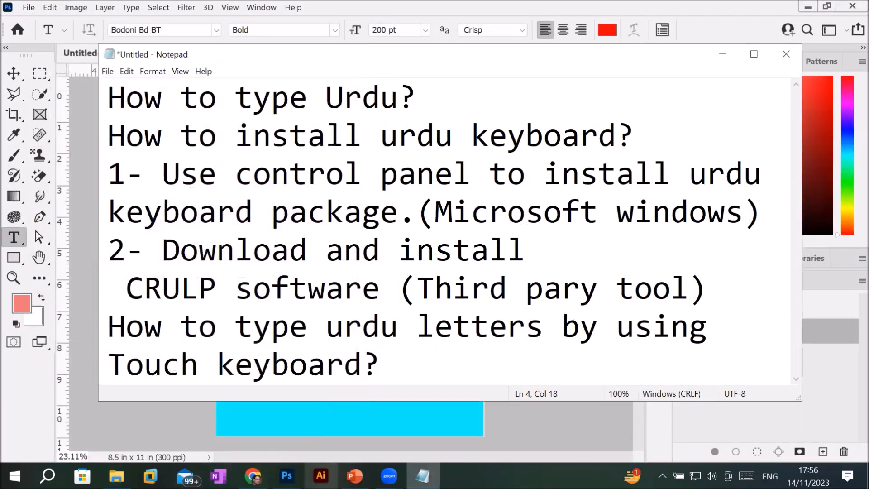
# Step: Switch to Photoshop, start a text layer below the blue shape and set the input language to Urdu (Pakistan)
pyautogui.click(287, 475)
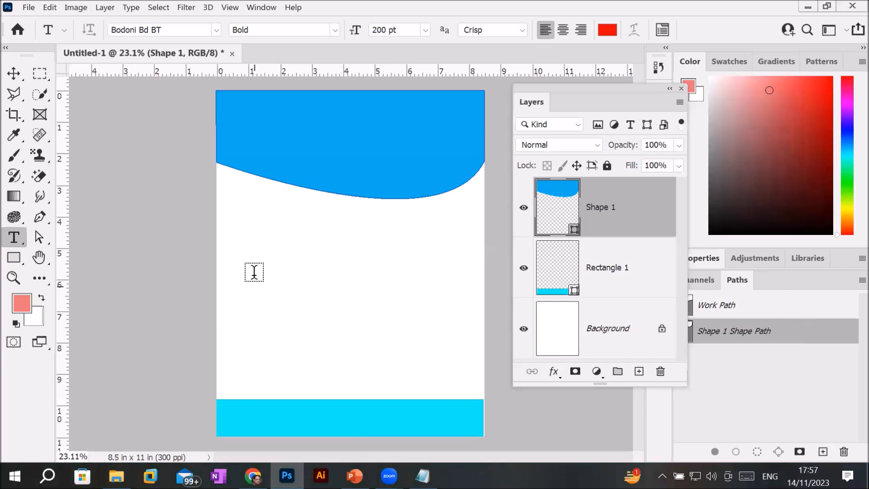
pyautogui.click(260, 266)
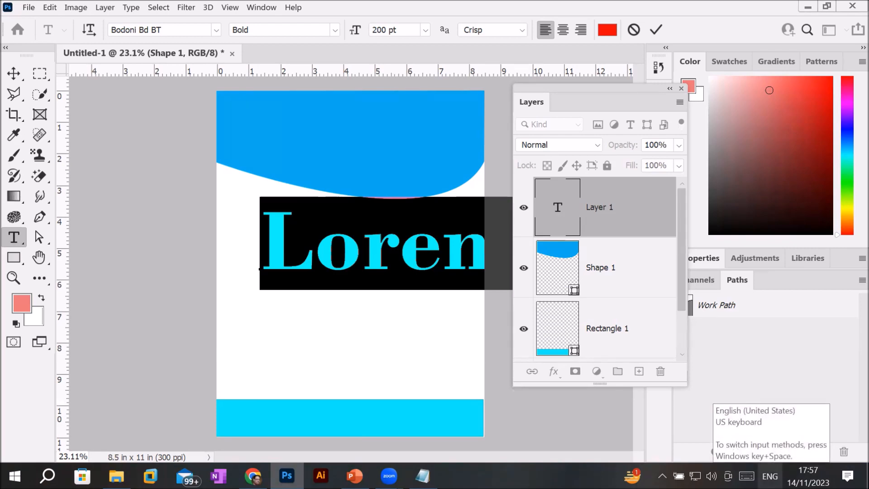
pyautogui.click(769, 476)
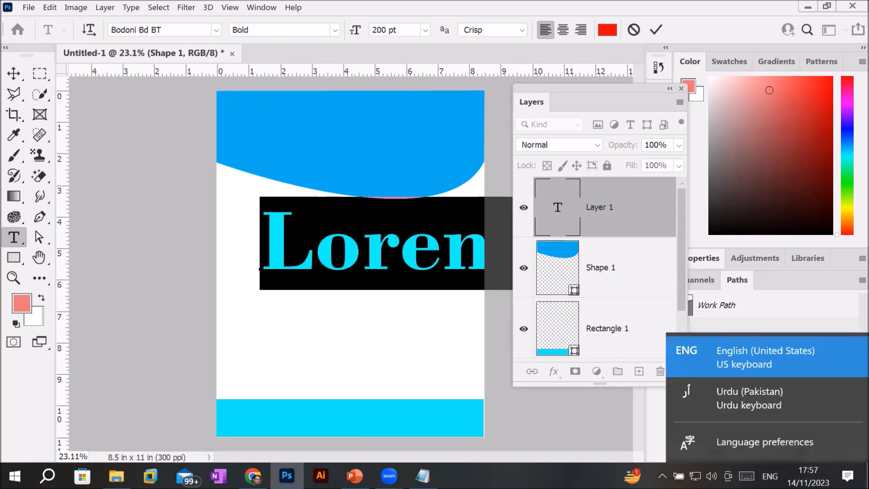
pyautogui.click(739, 399)
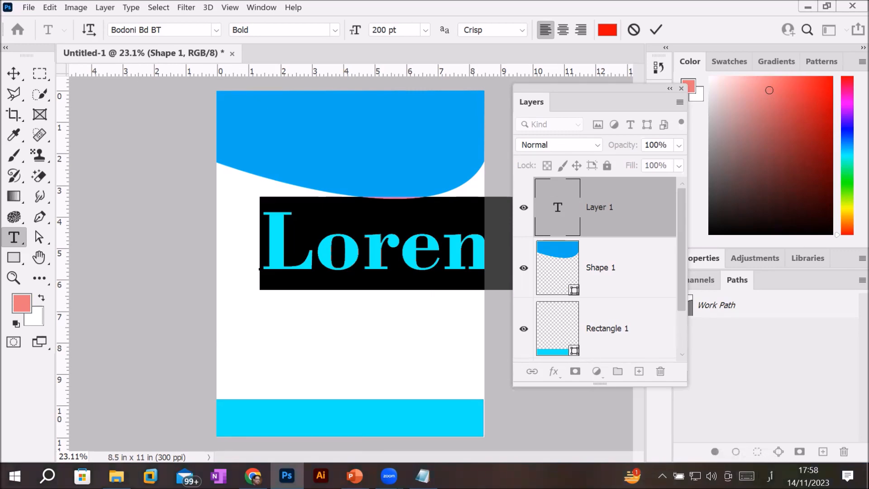
# Step: Hide the touch keyboard button from the taskbar and show it again
pyautogui.rightClick(744, 476)
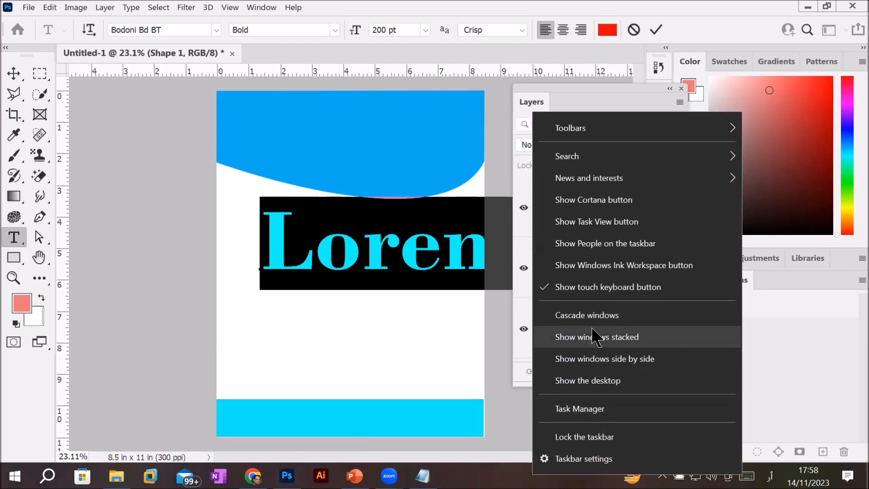
pyautogui.click(628, 291)
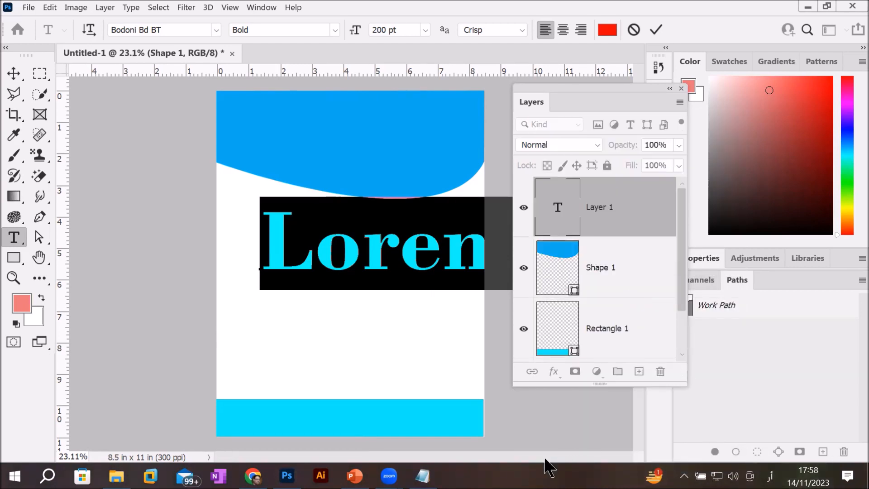
pyautogui.rightClick(518, 473)
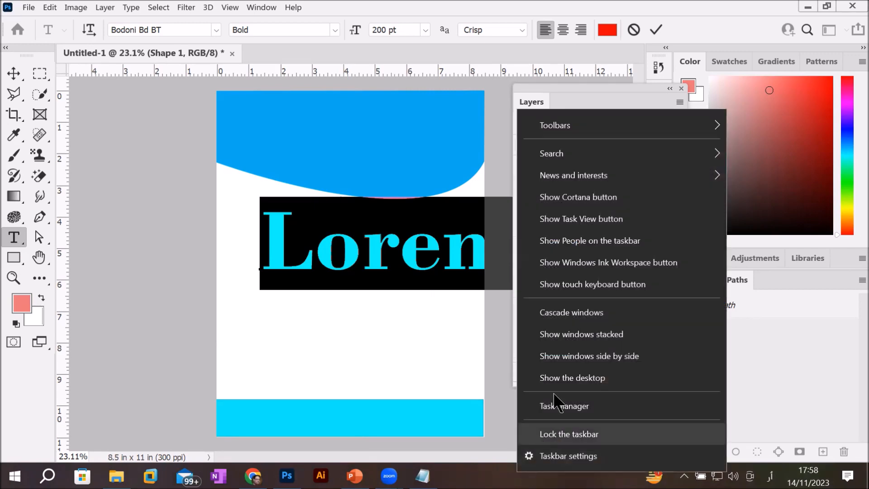
pyautogui.click(636, 285)
# Step: Open the touch keyboard to examine the Urdu letter layout, and close it
pyautogui.click(747, 476)
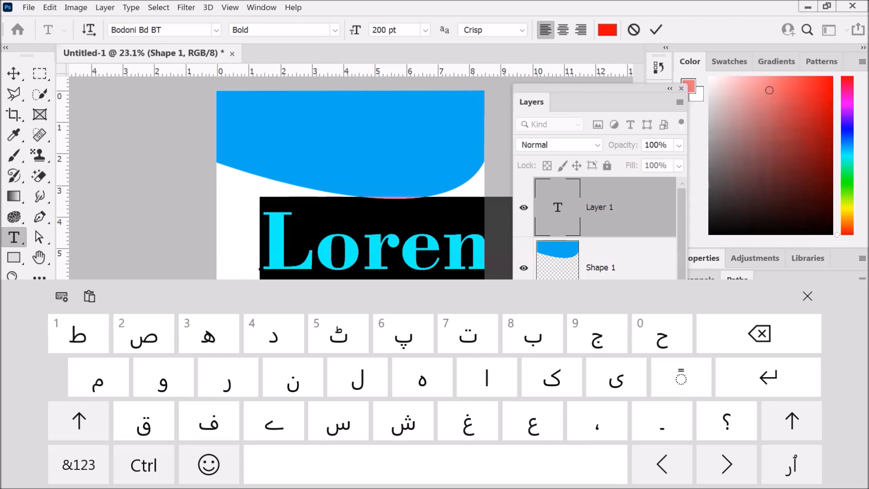
pyautogui.click(593, 243)
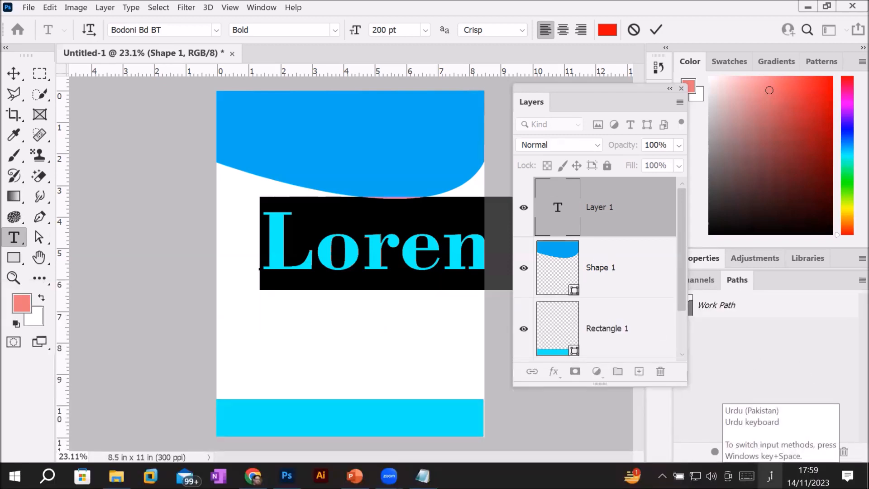
# Step: Switch to Chrome and search the web for "لجج"
pyautogui.click(253, 475)
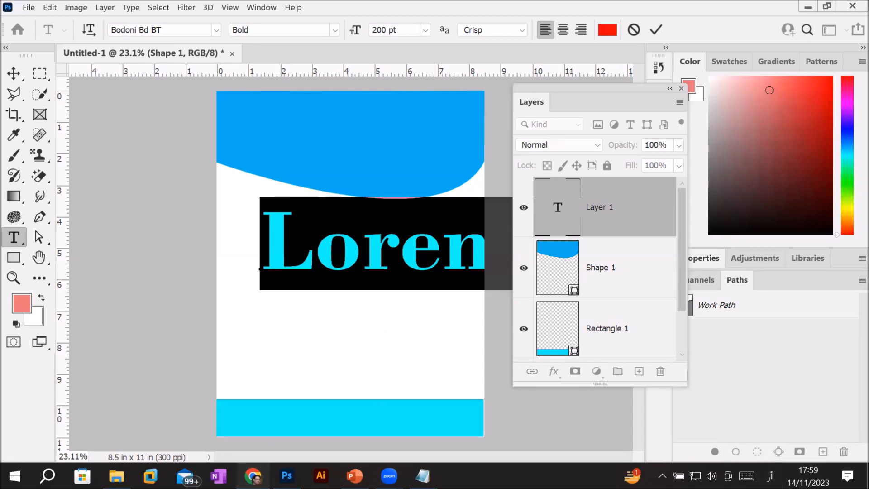
pyautogui.click(280, 37)
pyautogui.write('لجج')
pyautogui.press('Return')
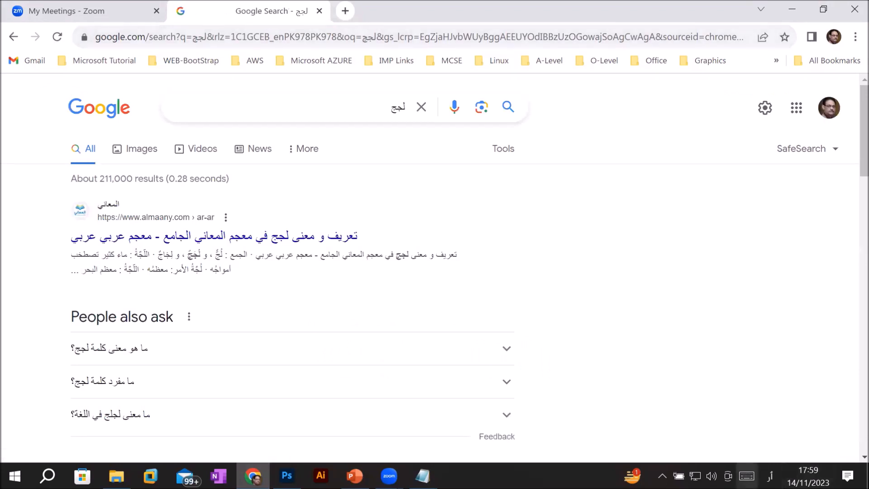
# Step: Set the input language back to English (United States) and load the Google home page
pyautogui.click(770, 476)
pyautogui.click(750, 344)
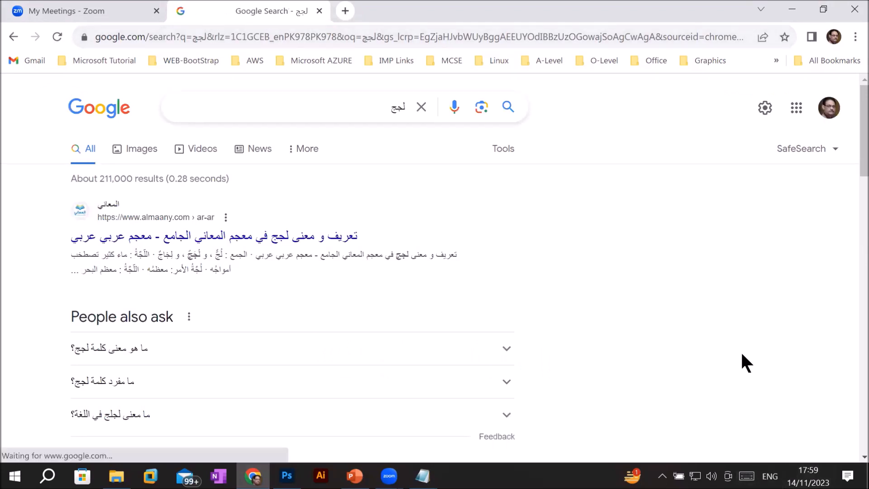
pyautogui.click(212, 37)
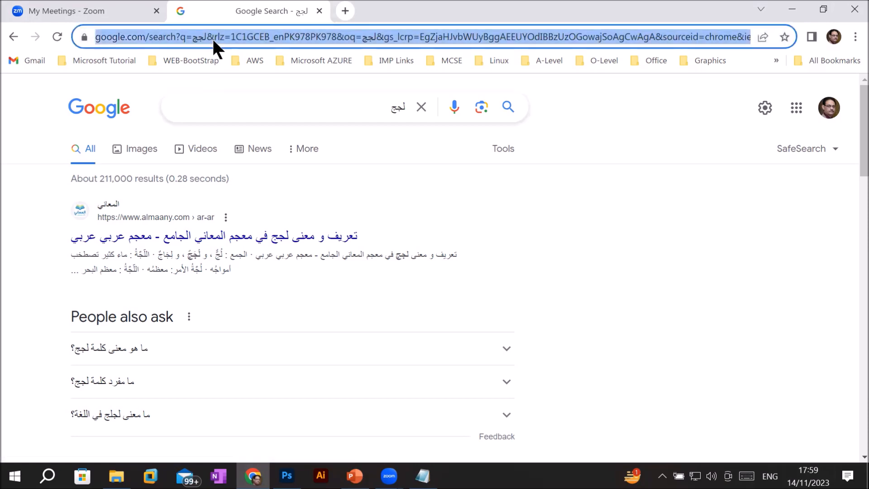
pyautogui.write('goo')
pyautogui.press('Return')
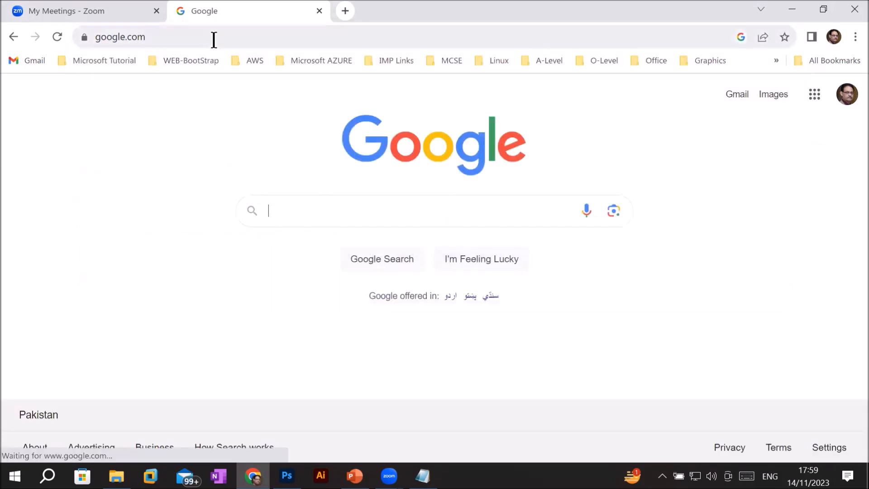
# Step: Search Google for "crulp urdu phonetic keyboard download"
pyautogui.write('crulp')
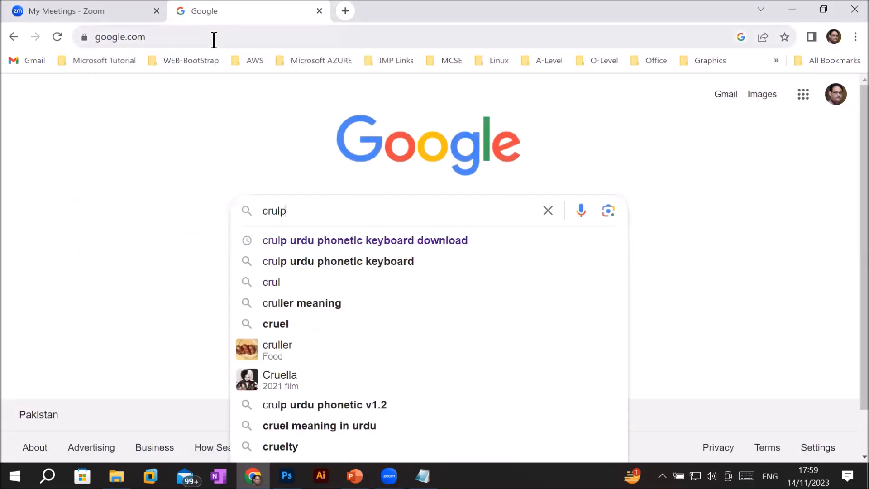
pyautogui.press('Down')
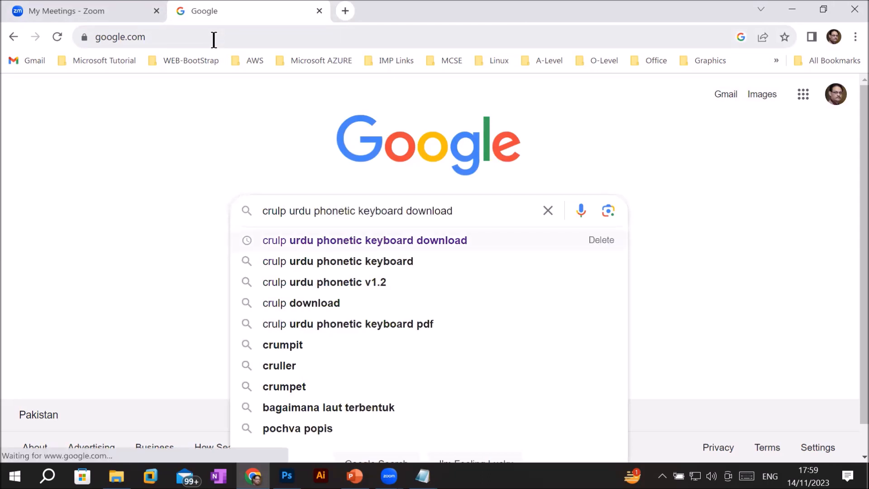
pyautogui.press('Return')
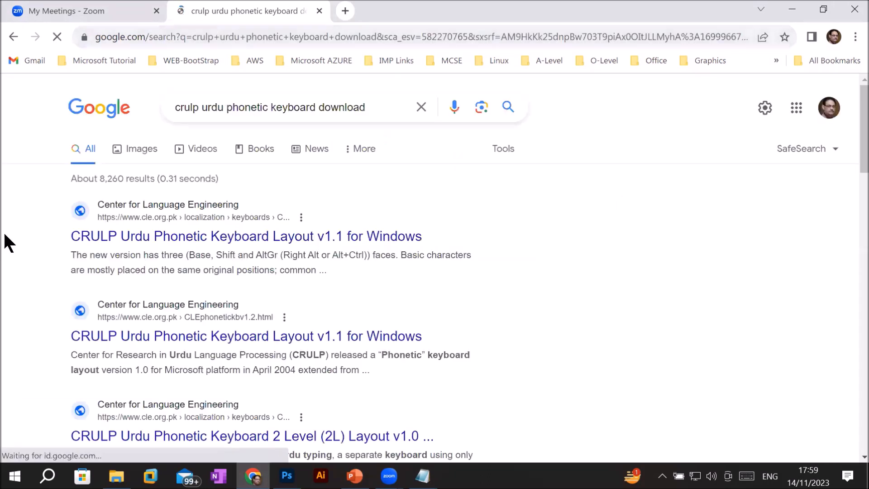
# Step: Open the Center for Language Engineering page CLEphonetickbv1.2.html and download CRULP Urdu Phonetic Keyboard Layout v1.2
pyautogui.click(328, 337)
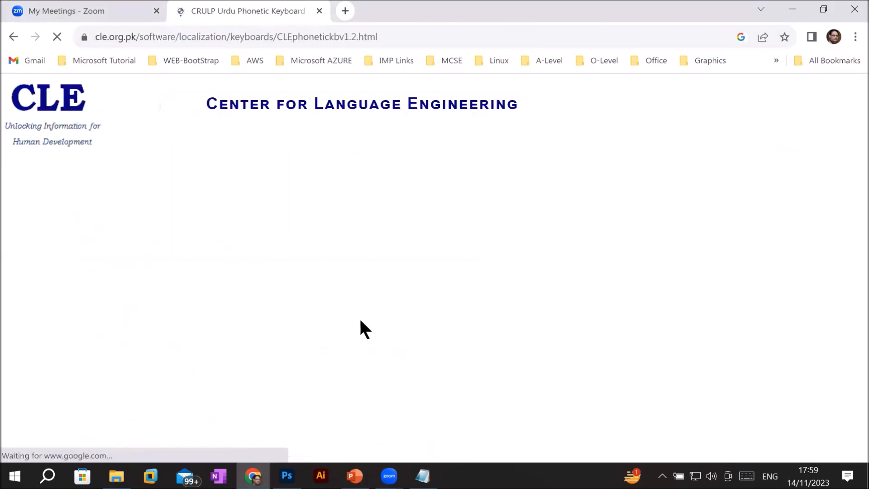
pyautogui.scroll(-4, 361, 322)
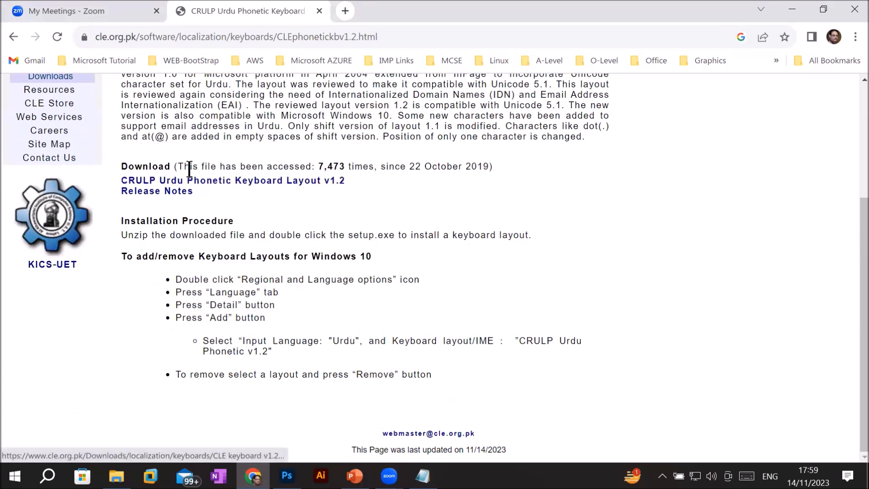
pyautogui.click(239, 182)
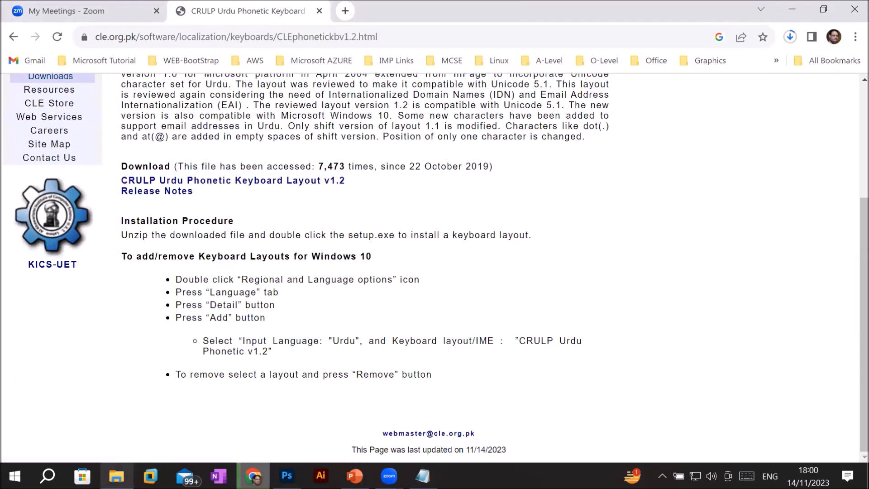
# Step: Switch to File Explorer, check Downloads, and select crulp_urdu_phonetic_kb_v1.1.zip in the Software folder on Local Disk (D:)
pyautogui.click(117, 475)
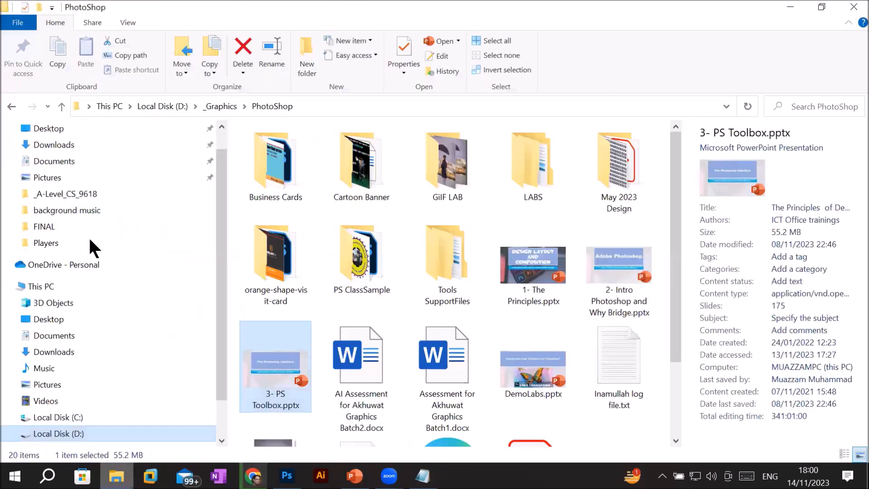
pyautogui.click(91, 144)
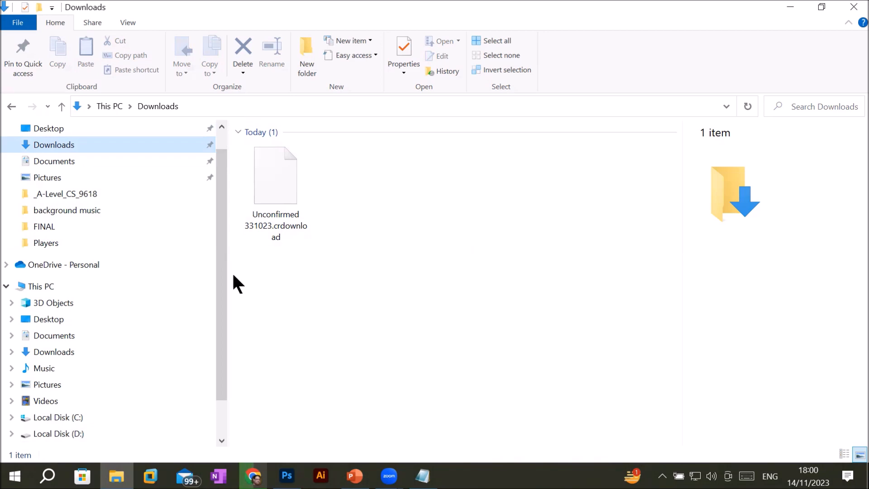
pyautogui.click(89, 432)
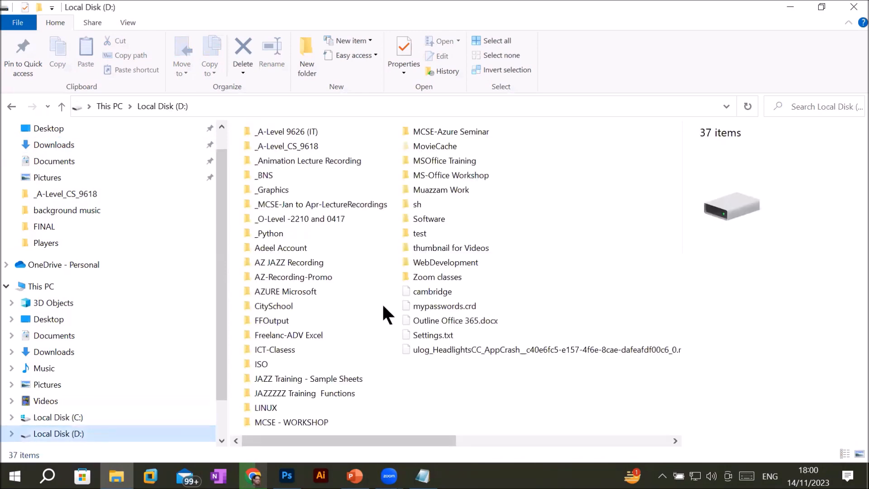
pyautogui.doubleClick(433, 220)
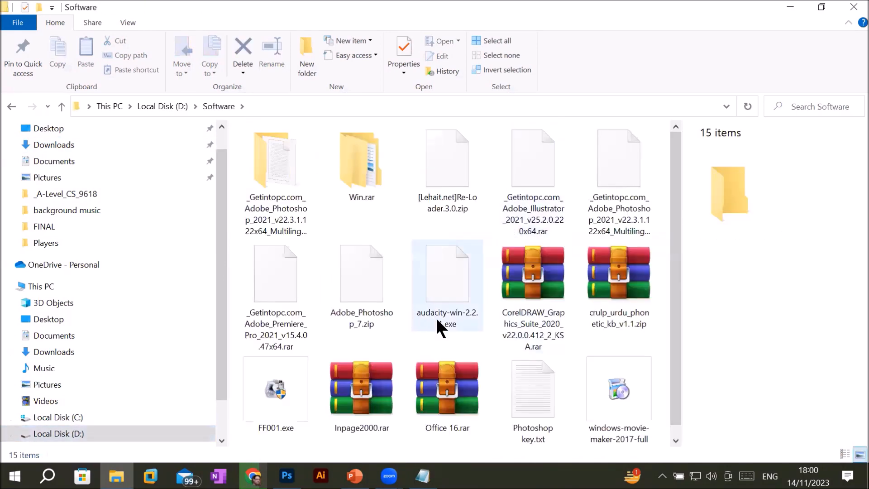
pyautogui.scroll(-1, 454, 323)
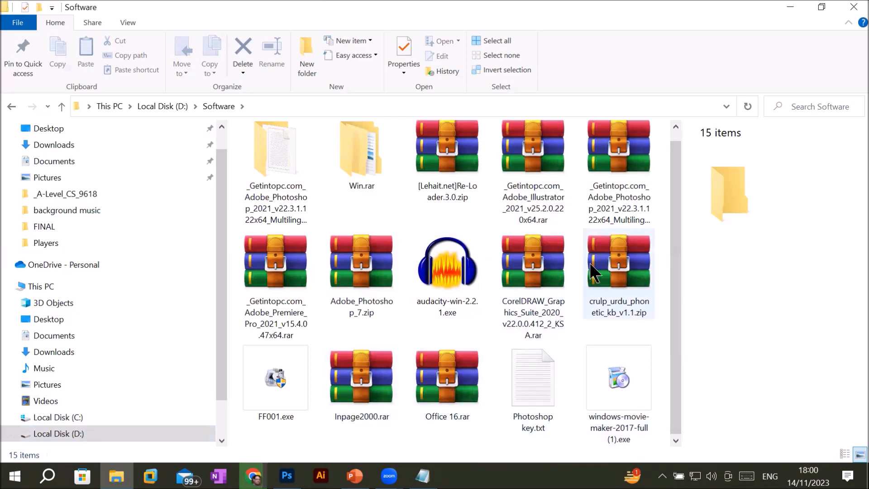
pyautogui.click(622, 262)
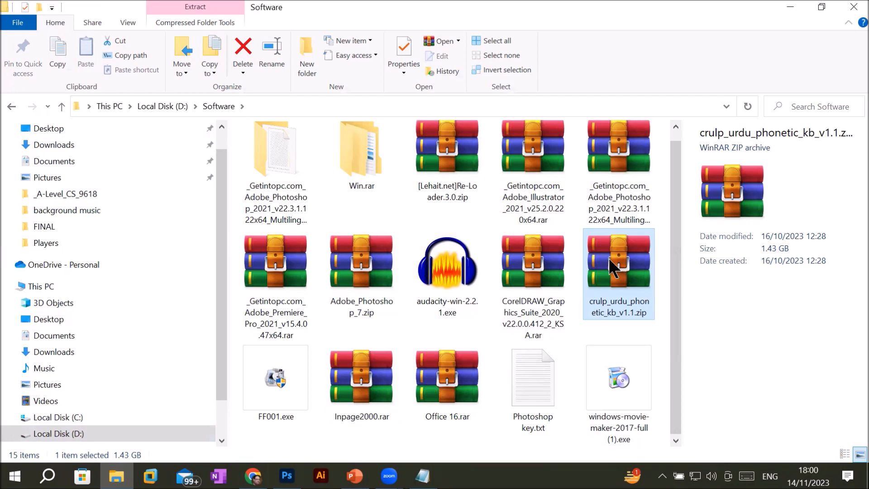
# Step: Extract crulp_urdu_phonetic_kb_v1.1.zip into its own crulp_urdu_phonetic_kb_v1.1 folder
pyautogui.rightClick(608, 257)
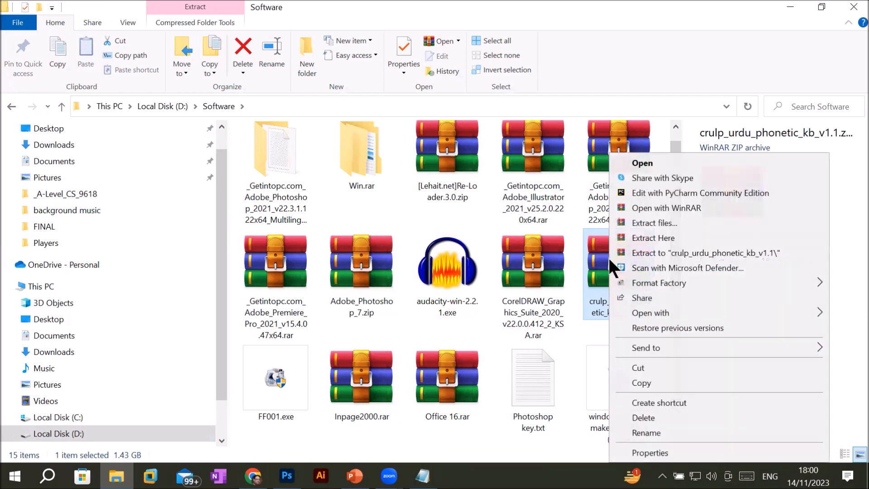
pyautogui.click(686, 252)
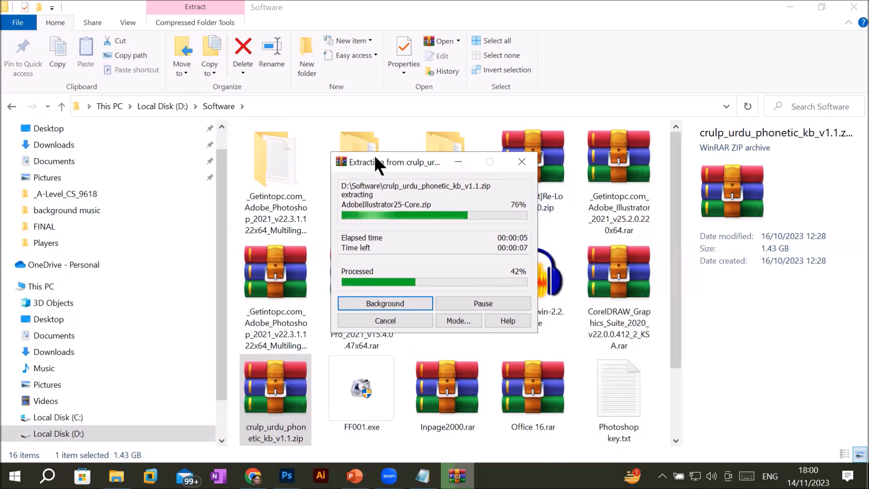
pyautogui.moveTo(375, 157); pyautogui.dragTo(431, 245)
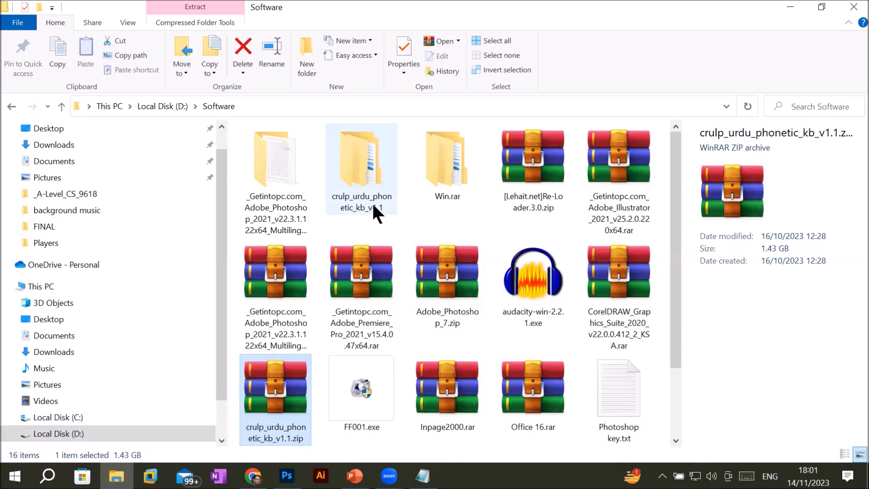
# Step: Open the extracted CRULP_Urdu_Phonetic_kb_v1.1 folder and run setup.exe to install the keyboard layout
pyautogui.doubleClick(371, 202)
pyautogui.doubleClick(300, 166)
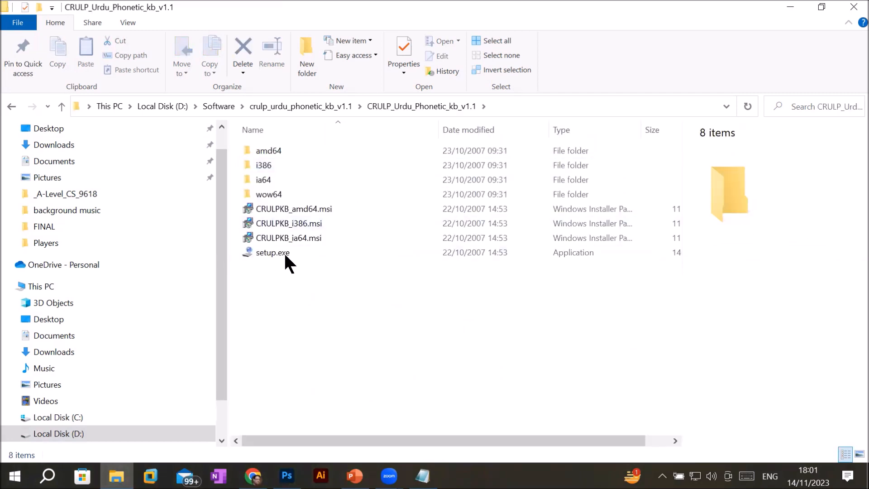
pyautogui.doubleClick(281, 252)
pyautogui.click(572, 310)
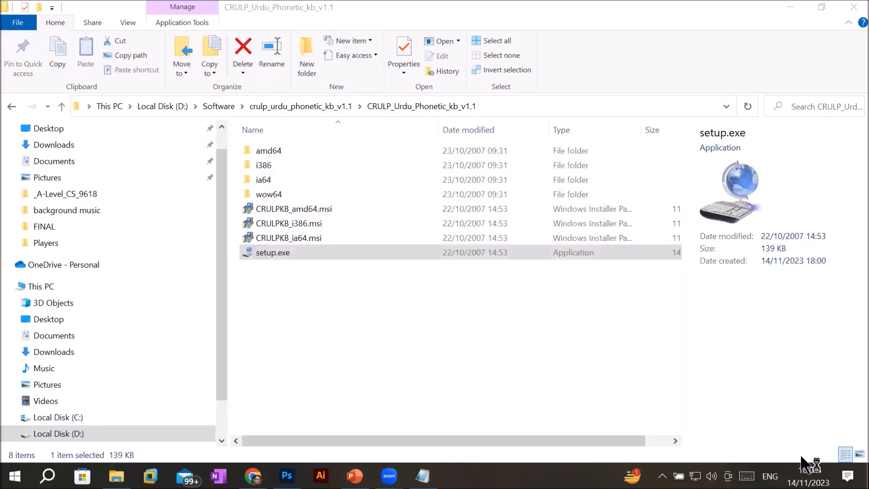
# Step: Switch to Photoshop and set the input language to Urdu (Pakistan) with the CRULP Urdu Phonetic v1.1 keyboard
pyautogui.press('super+space')
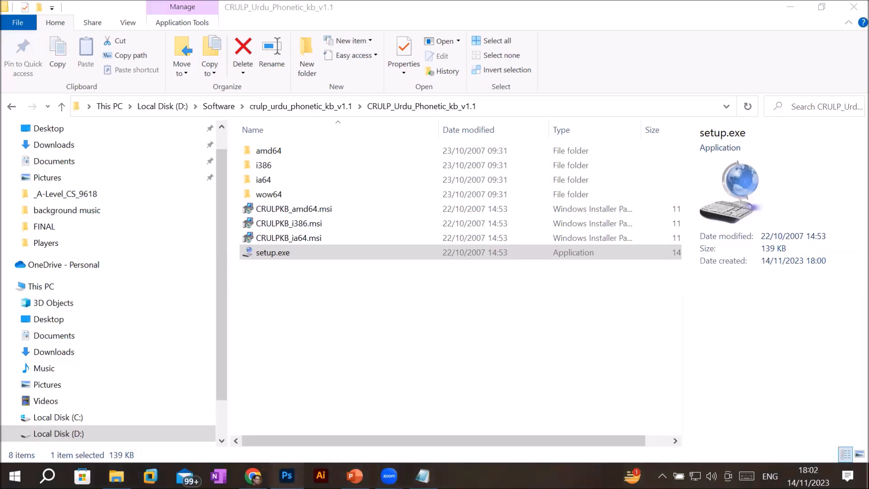
pyautogui.click(287, 475)
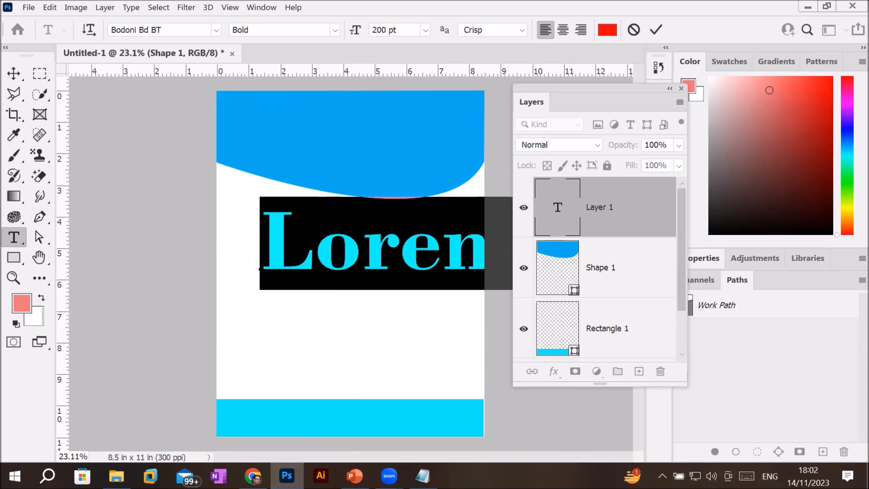
pyautogui.click(770, 476)
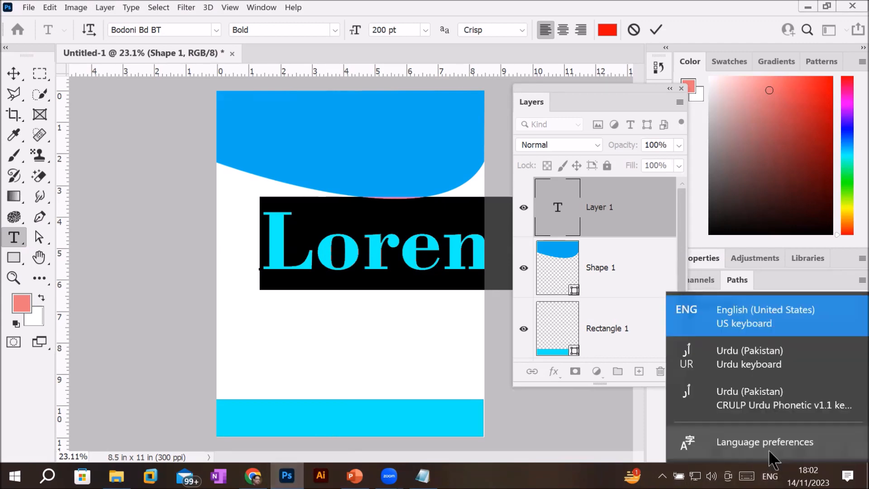
pyautogui.click(784, 401)
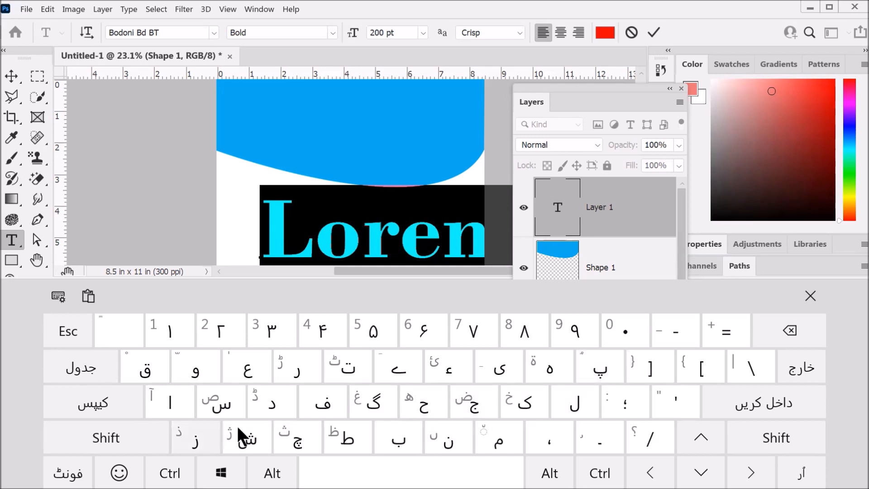
# Step: Try entering the Urdu letters پ, ا, ک and س over the placeholder text with the on-screen keyboard, and erase them
pyautogui.click(601, 369)
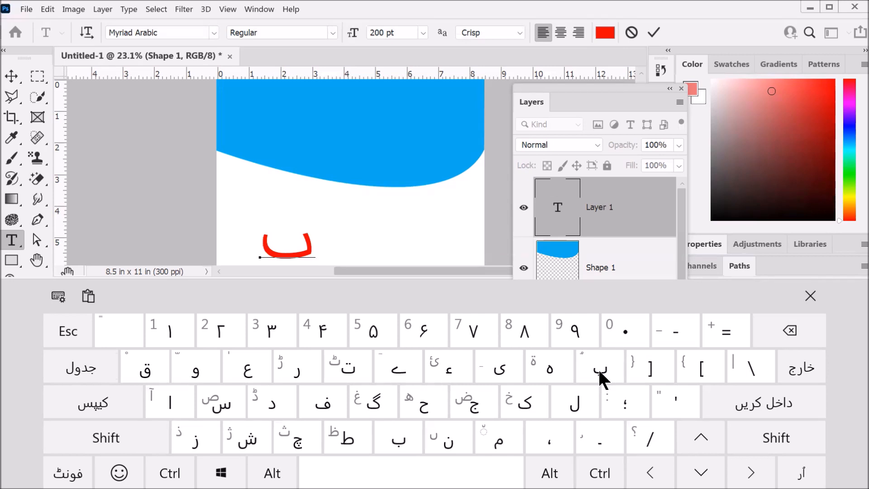
pyautogui.click(181, 402)
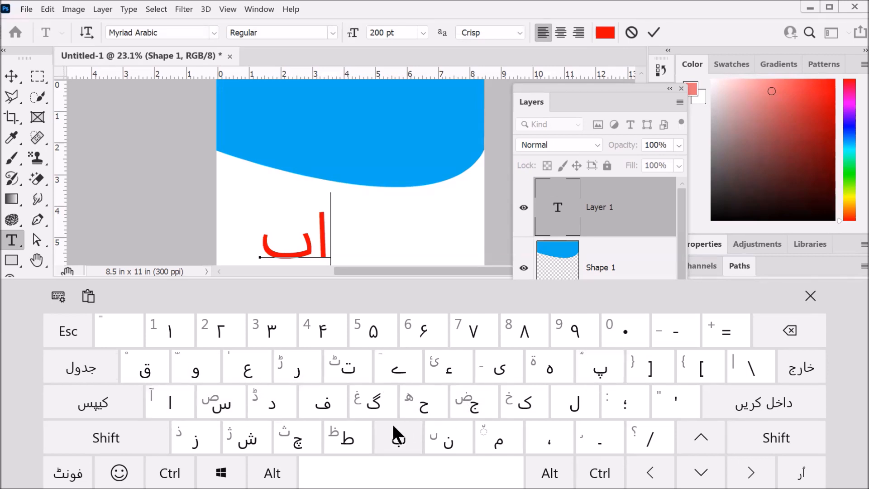
pyautogui.click(529, 401)
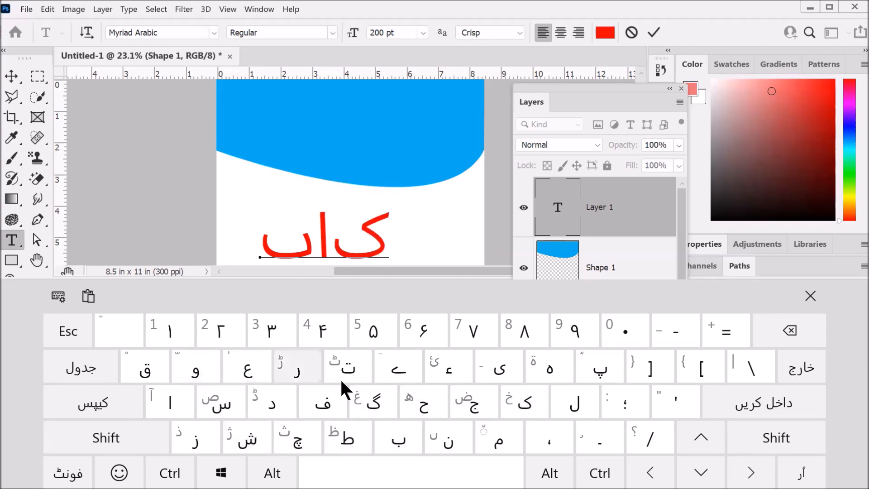
pyautogui.click(226, 398)
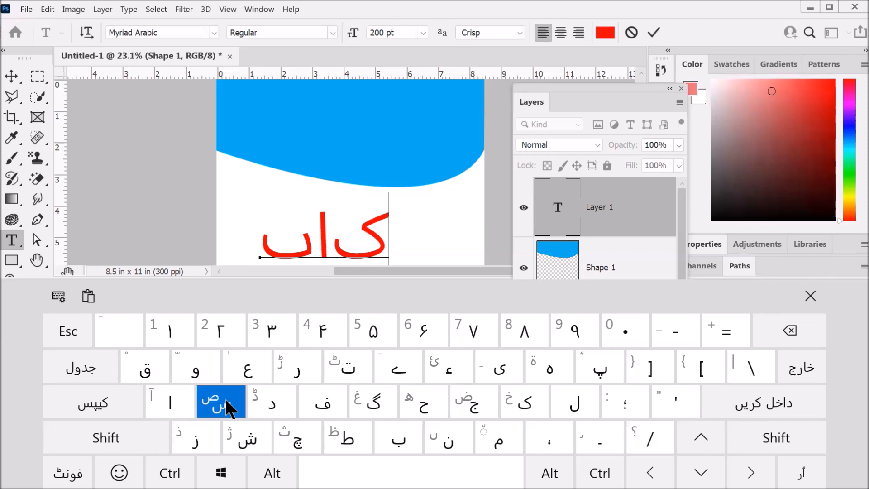
pyautogui.click(810, 297)
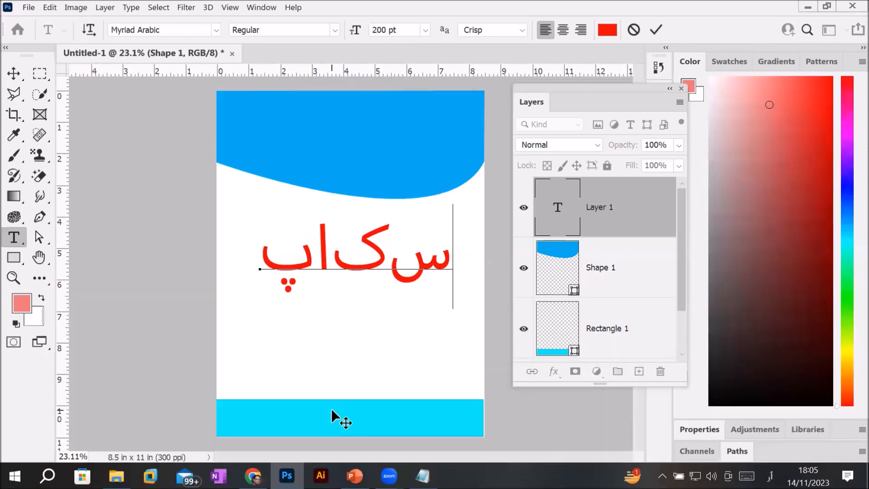
pyautogui.press('BackSpace')
pyautogui.press('BackSpace')
pyautogui.press('BackSpace')
pyautogui.press('BackSpace')
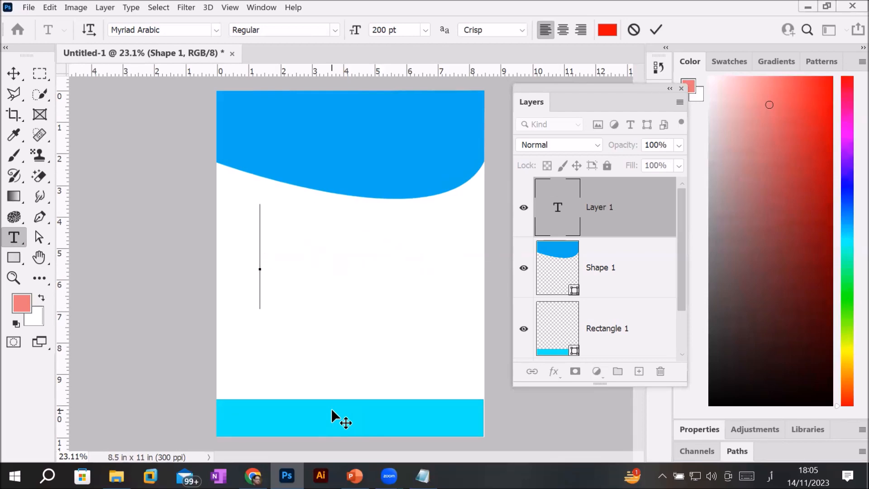
pyautogui.click(50, 7)
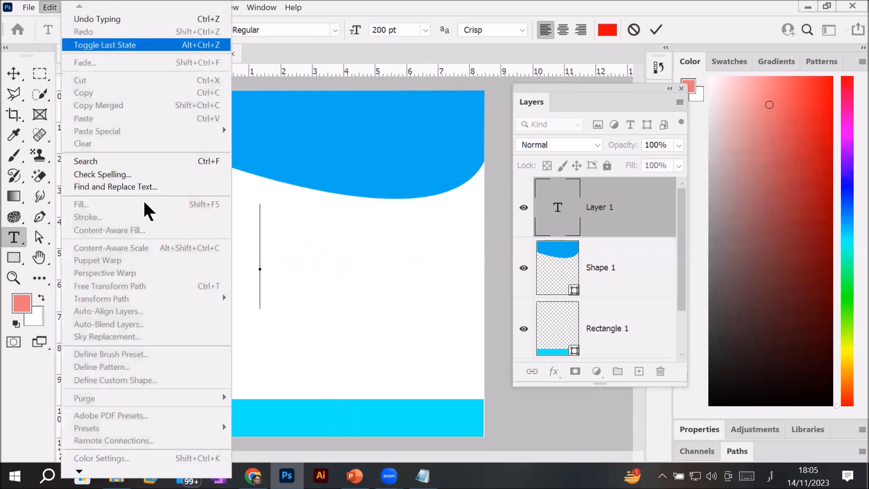
pyautogui.moveTo(80, 470)
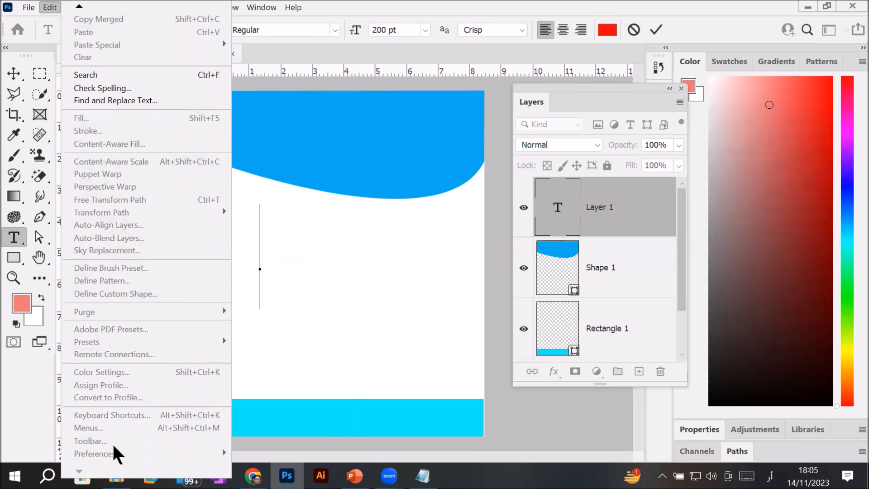
pyautogui.click(391, 173)
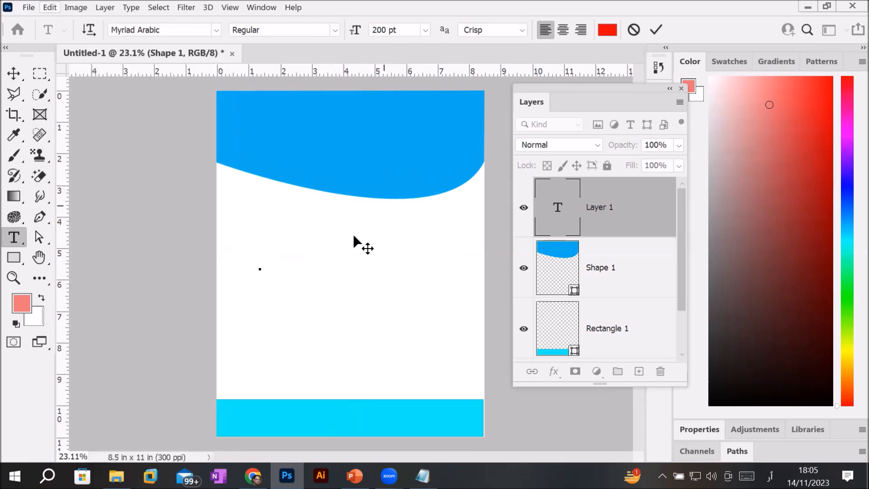
# Step: Leave text editing and set the text engine to World-Ready Layout in the Type preferences
pyautogui.click(16, 72)
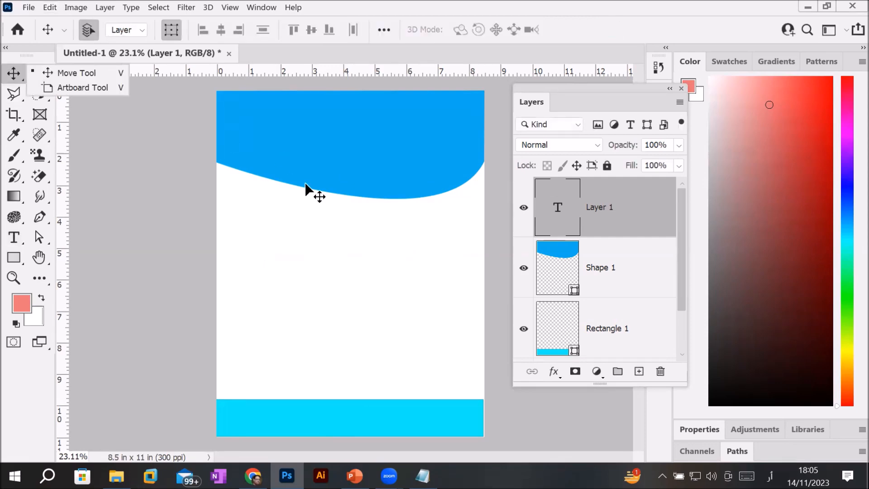
pyautogui.click(51, 7)
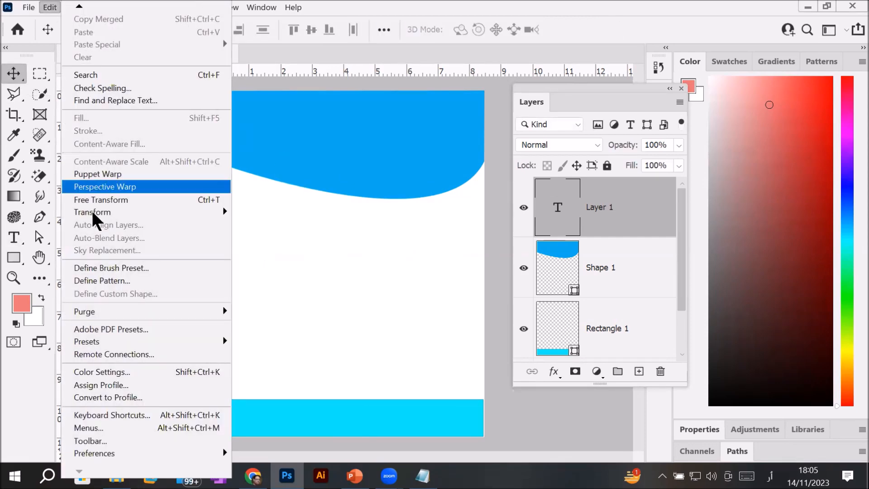
pyautogui.moveTo(148, 458)
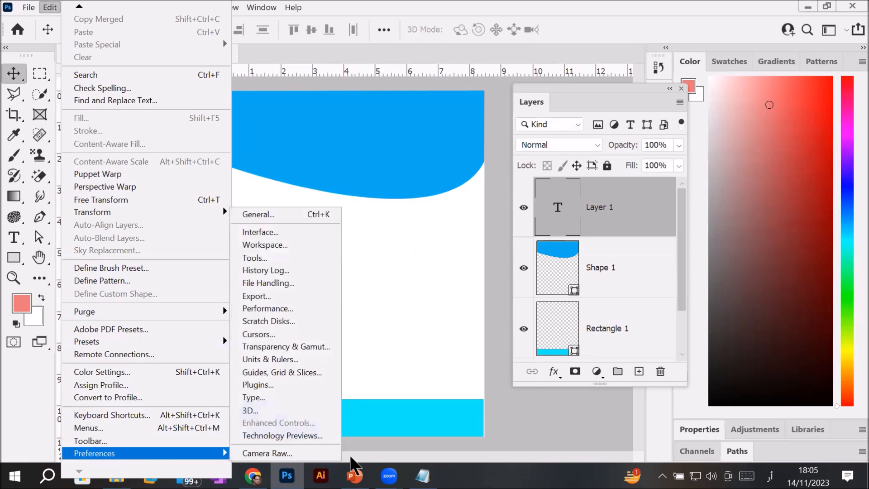
pyautogui.click(330, 405)
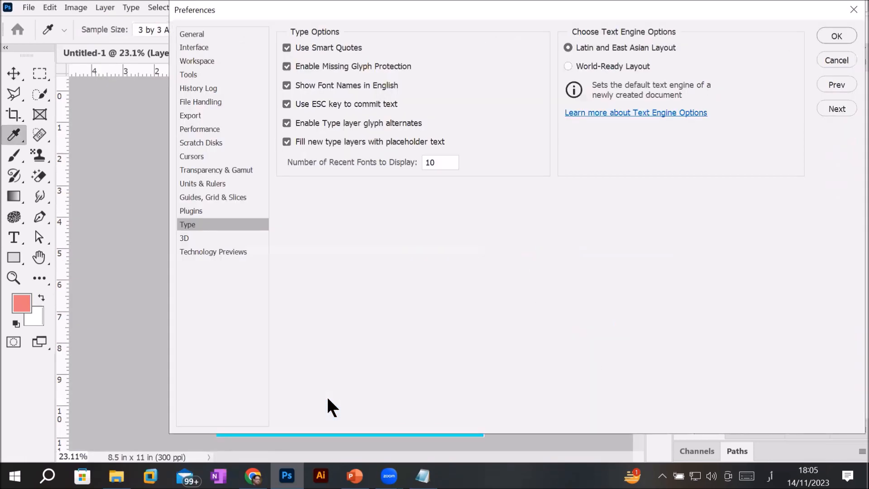
pyautogui.click(611, 67)
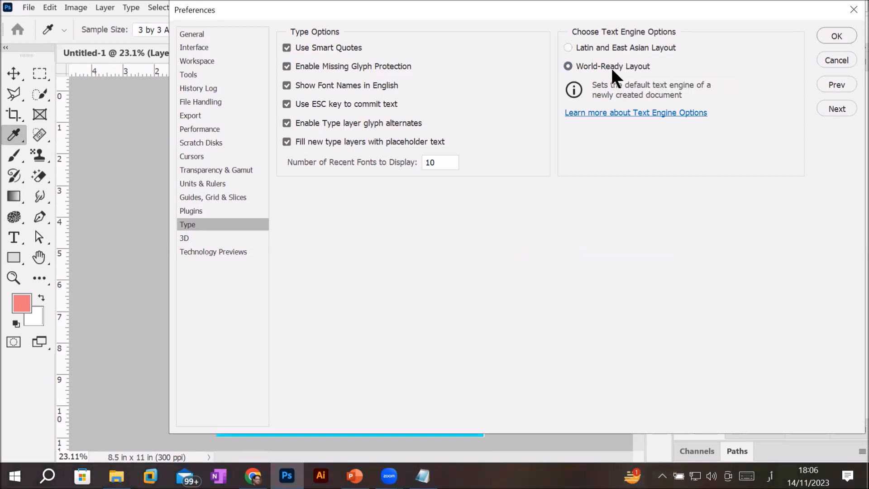
pyautogui.click(836, 36)
pyautogui.press('v')
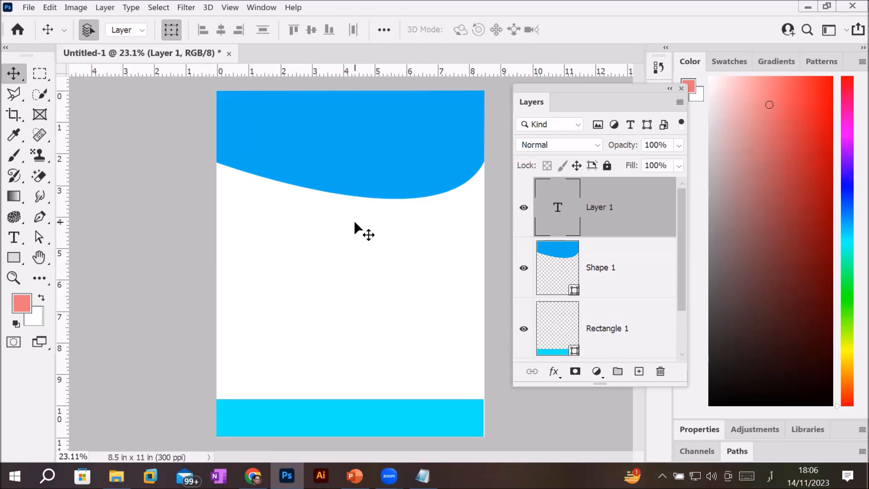
# Step: Test Urdu typing by entering پا in a new text layer below the blue shape, and discard it
pyautogui.click(14, 237)
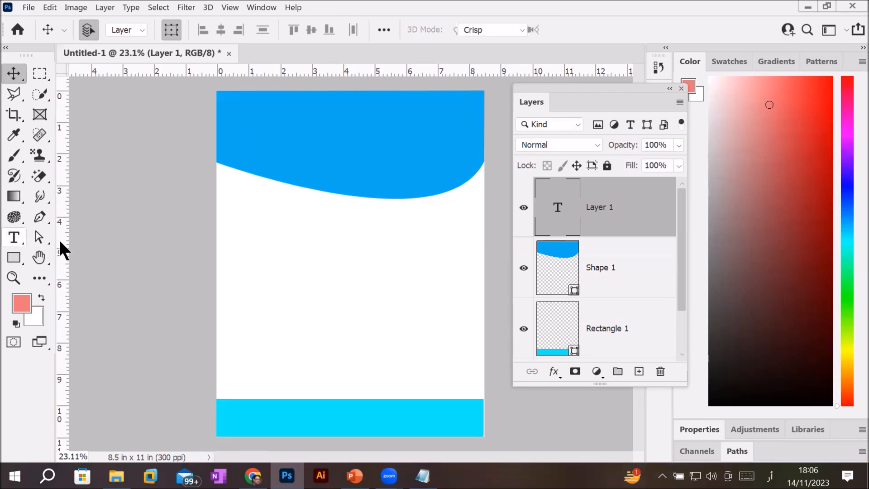
pyautogui.click(424, 257)
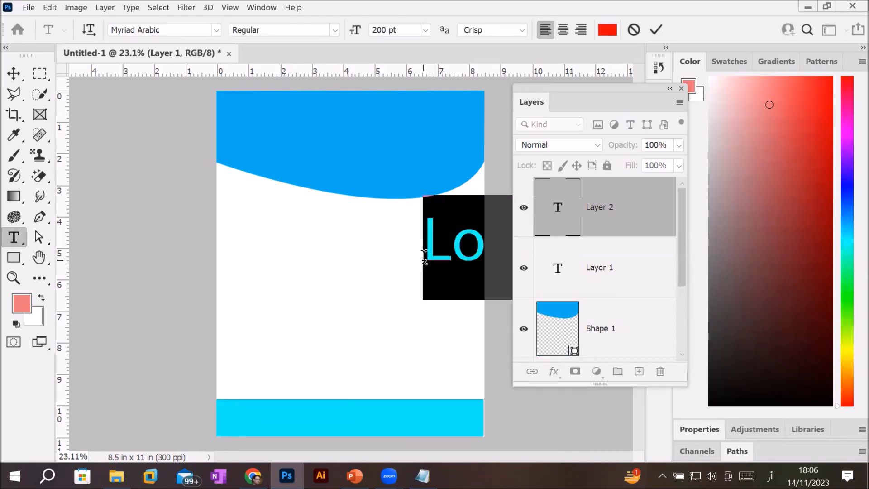
pyautogui.write('پا')
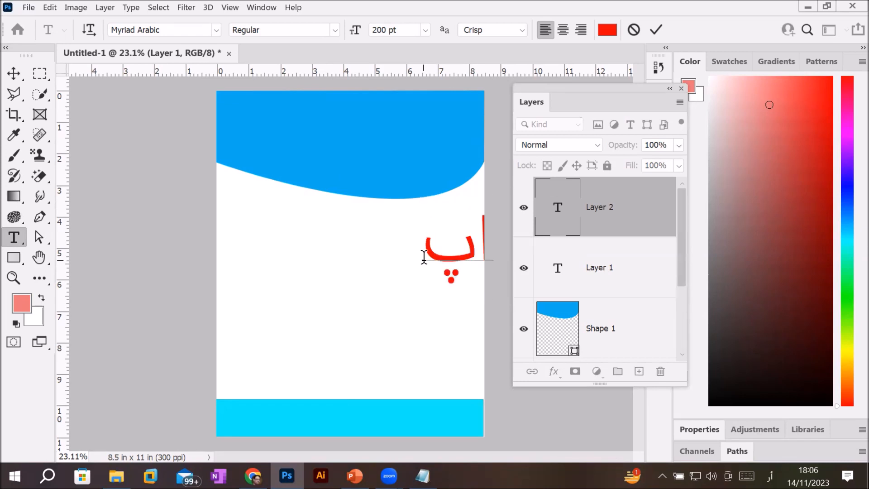
pyautogui.press('BackSpace')
pyautogui.press('BackSpace')
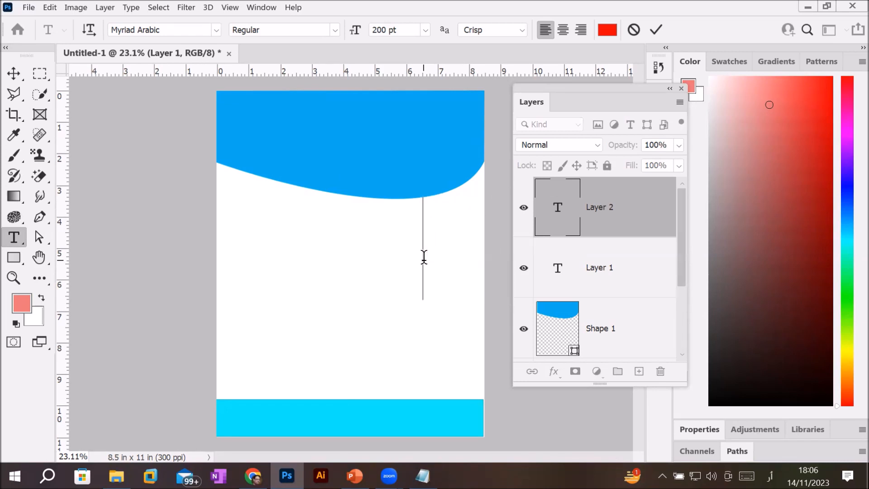
pyautogui.click(29, 7)
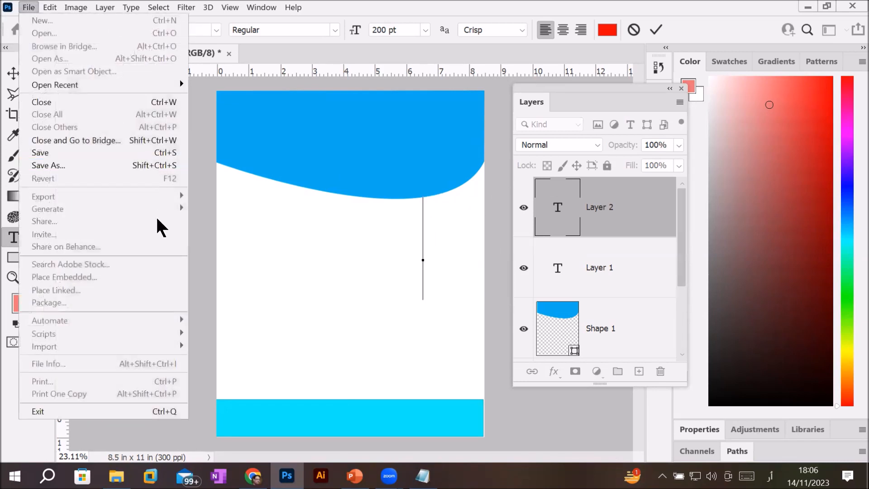
pyautogui.press('Escape')
# Step: Switch the input back to English and save the document as flyer.psd in the My Client folder on the Desktop
pyautogui.click(29, 8)
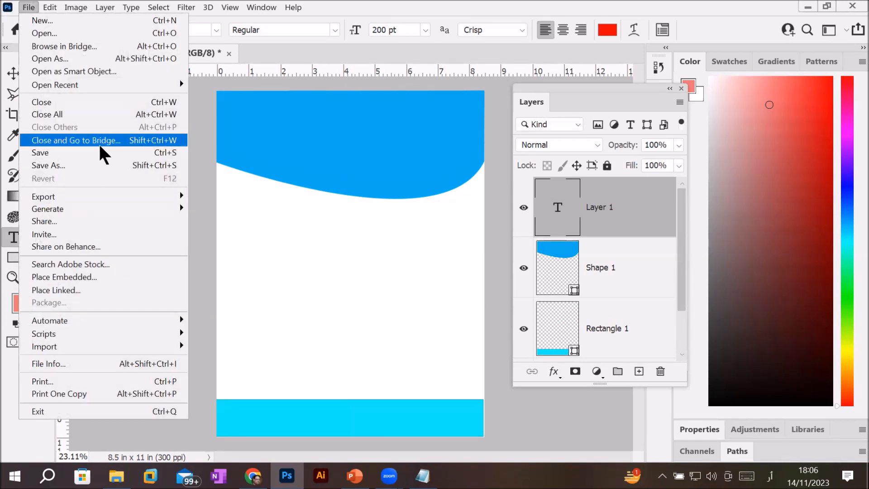
pyautogui.click(41, 165)
pyautogui.write('لا')
pyautogui.press('BackSpace')
pyautogui.press('BackSpace')
pyautogui.hotkey('alt', 'shift')
pyautogui.write('flyer')
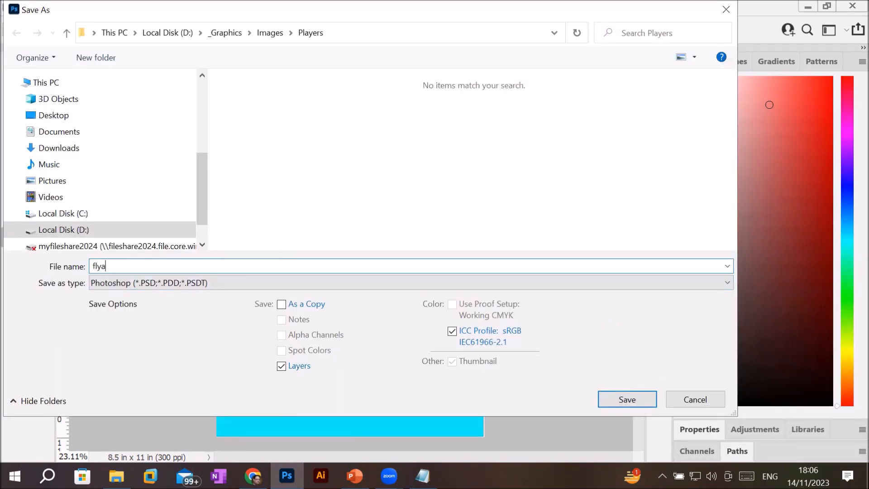
pyautogui.click(45, 82)
pyautogui.click(53, 115)
pyautogui.doubleClick(261, 165)
pyautogui.click(626, 405)
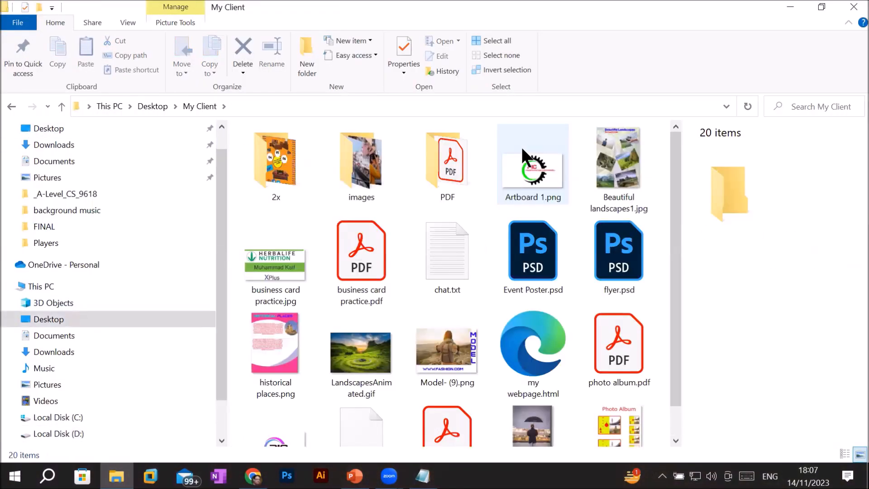
# Step: Reopen flyer.psd from the My Client folder and start a text layer below the blue shape in the Al Qalam font
pyautogui.doubleClick(622, 267)
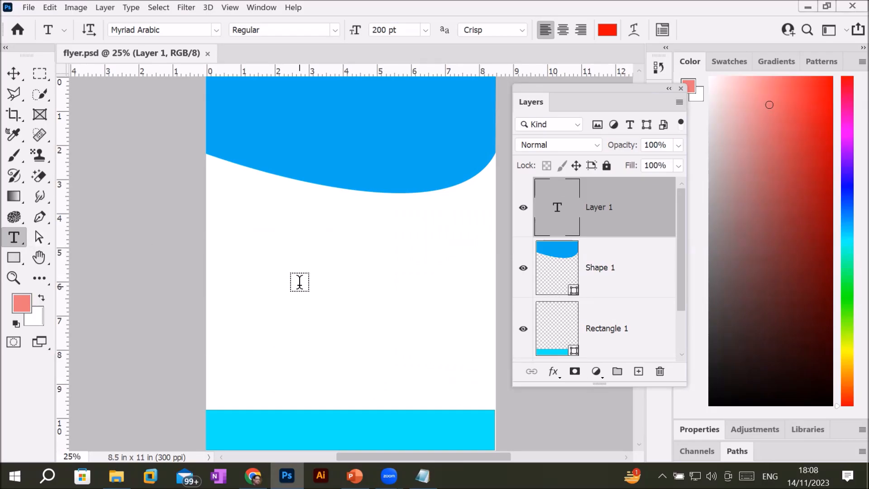
pyautogui.click(299, 281)
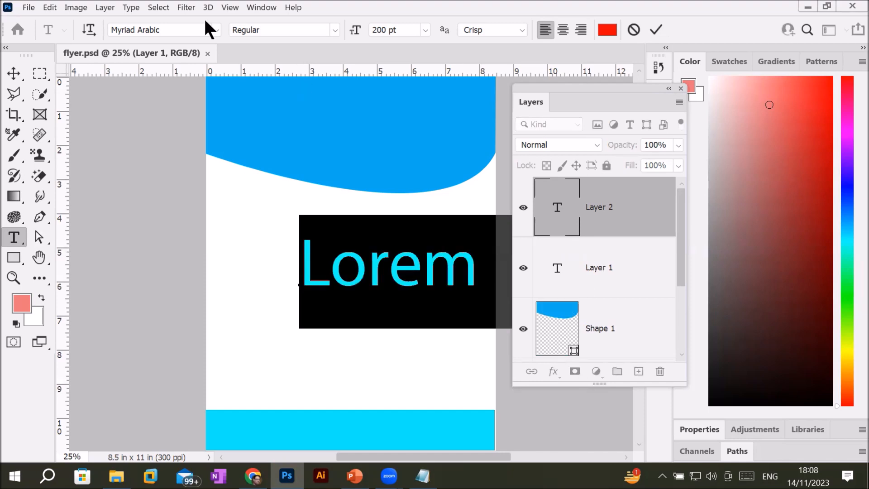
pyautogui.click(216, 29)
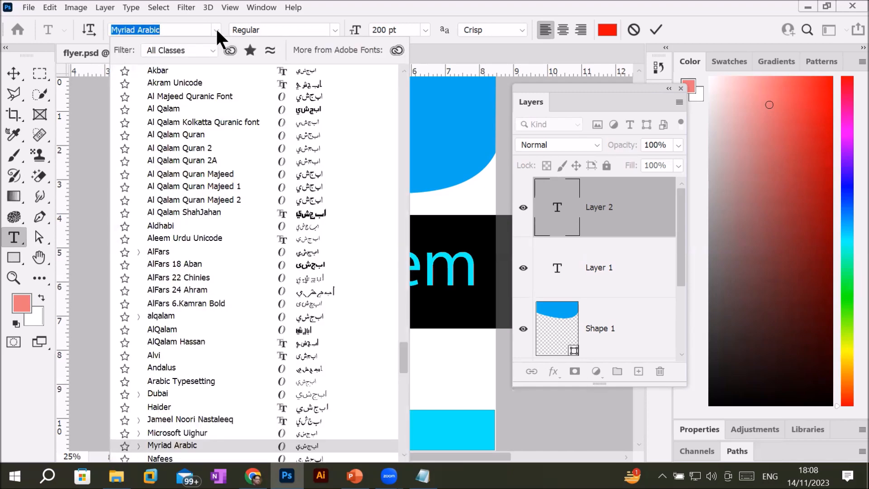
pyautogui.click(188, 109)
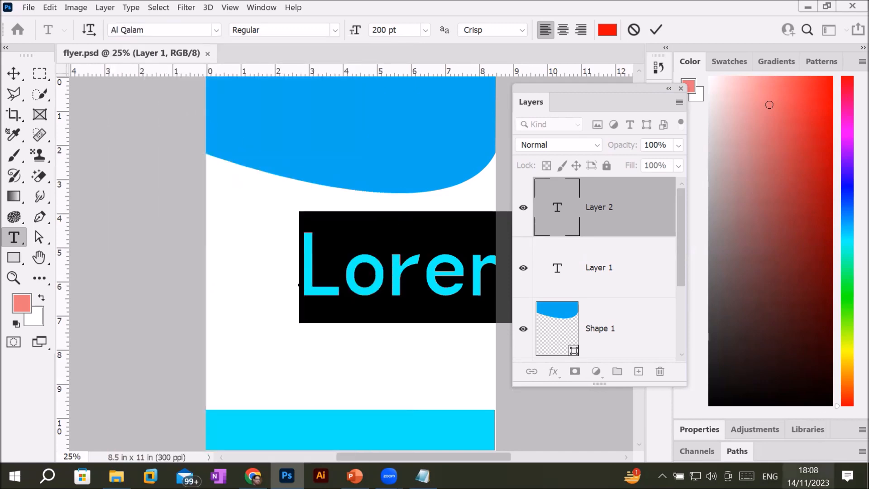
# Step: Switch the input to the CRULP Urdu Phonetic keyboard and replace the placeholder text with پاکستان using the on-screen keyboard
pyautogui.click(769, 475)
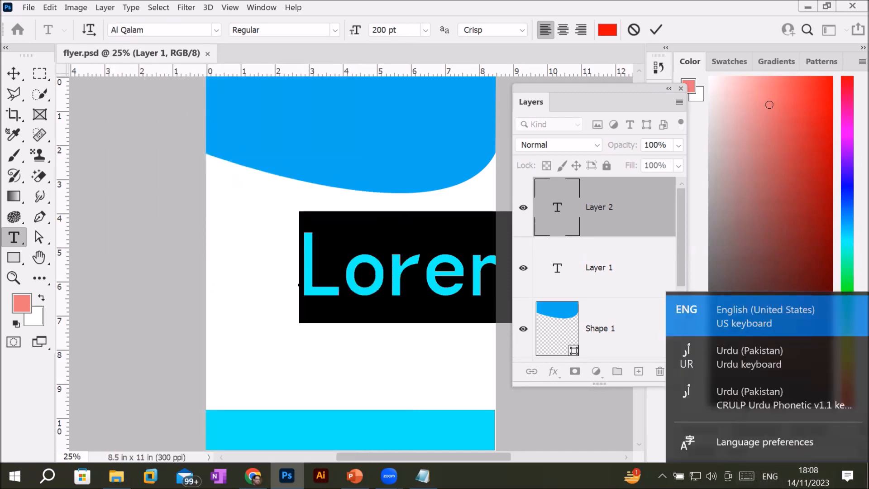
pyautogui.click(762, 403)
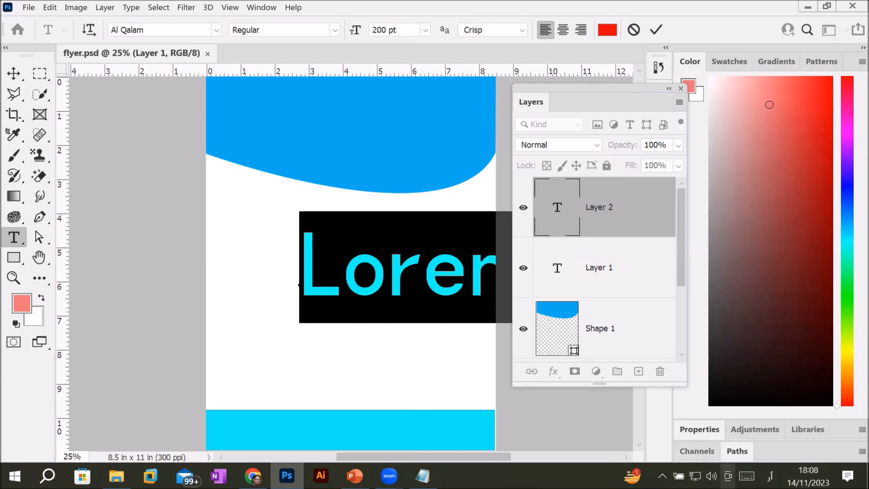
pyautogui.click(747, 476)
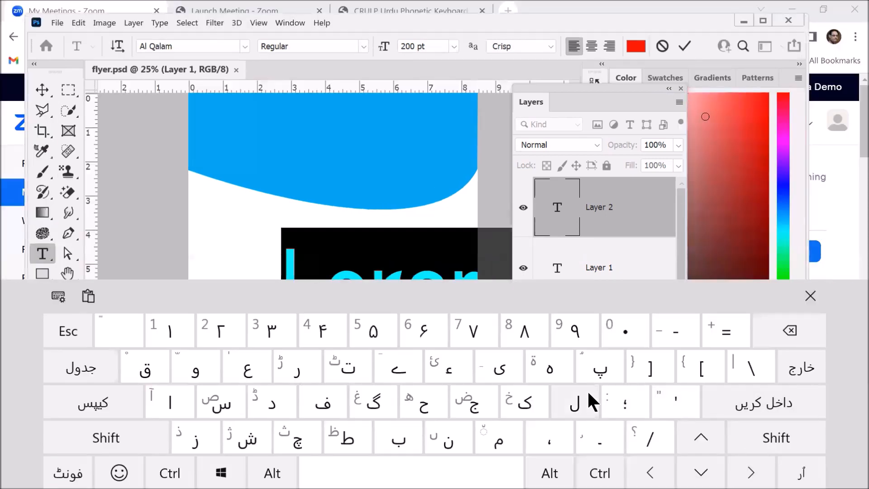
pyautogui.click(602, 363)
pyautogui.click(603, 364)
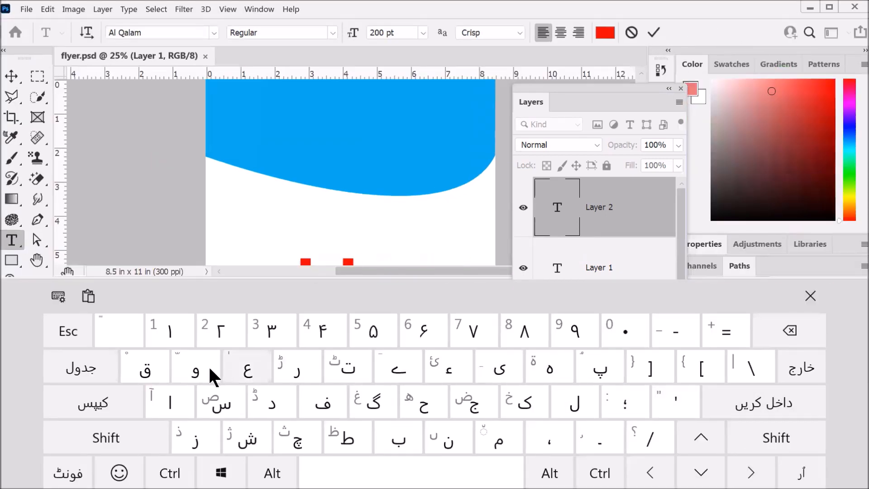
pyautogui.click(175, 403)
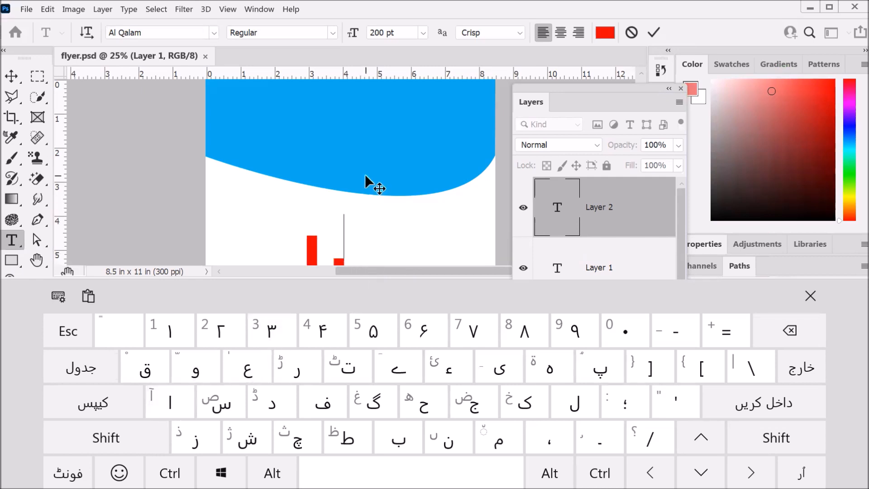
pyautogui.click(522, 399)
pyautogui.click(225, 401)
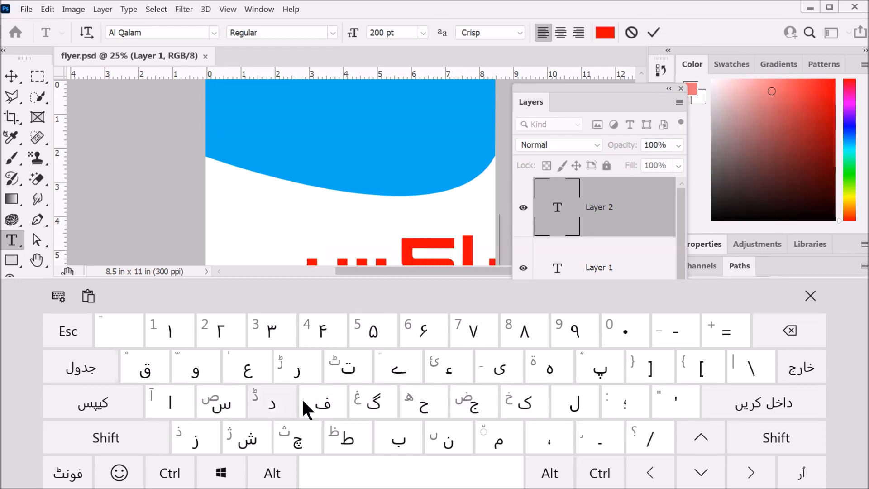
pyautogui.click(355, 371)
pyautogui.click(168, 402)
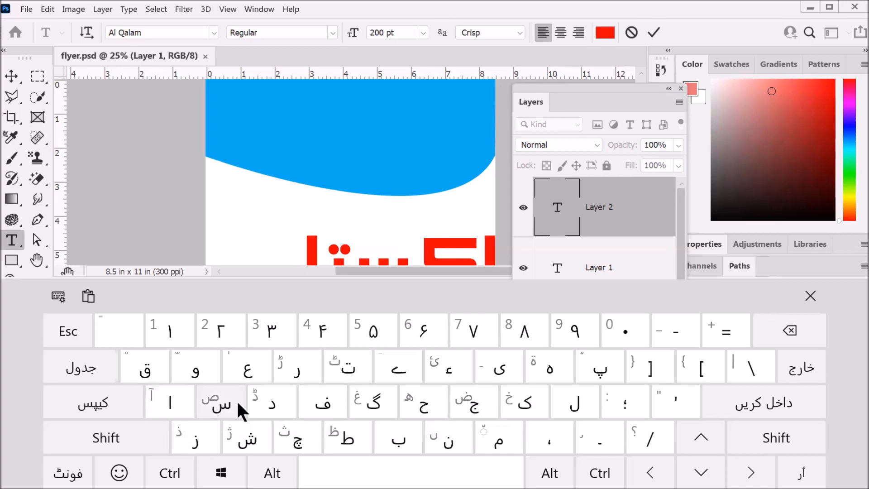
pyautogui.click(435, 433)
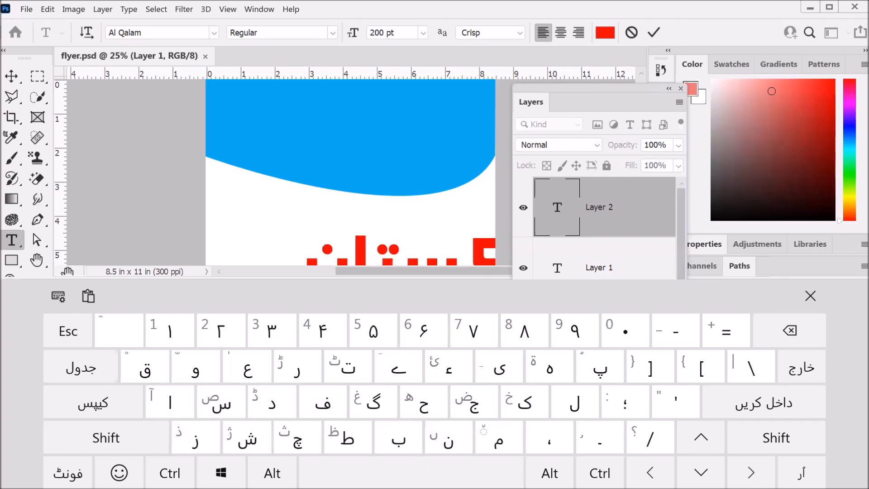
pyautogui.click(810, 296)
pyautogui.moveTo(389, 476)
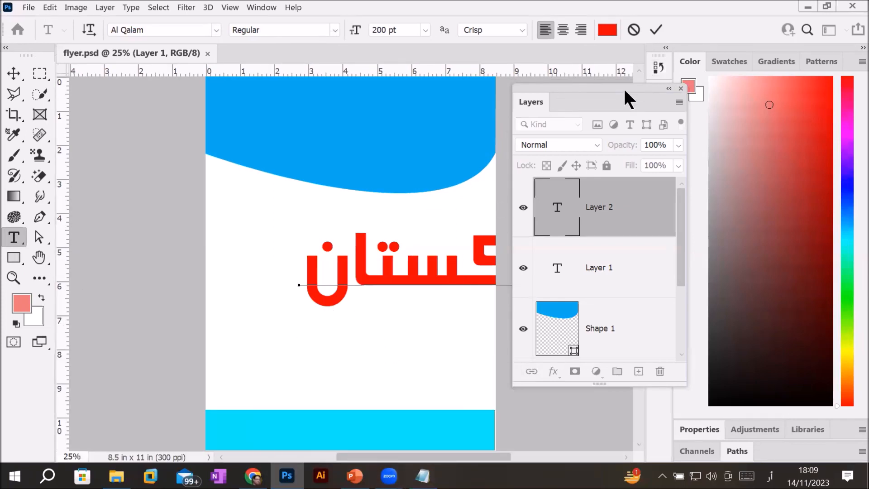
# Step: Move the Layers panel clear of the page and centre the پاکستان text across the white area below the blue shape
pyautogui.moveTo(620, 93); pyautogui.dragTo(700, 150)
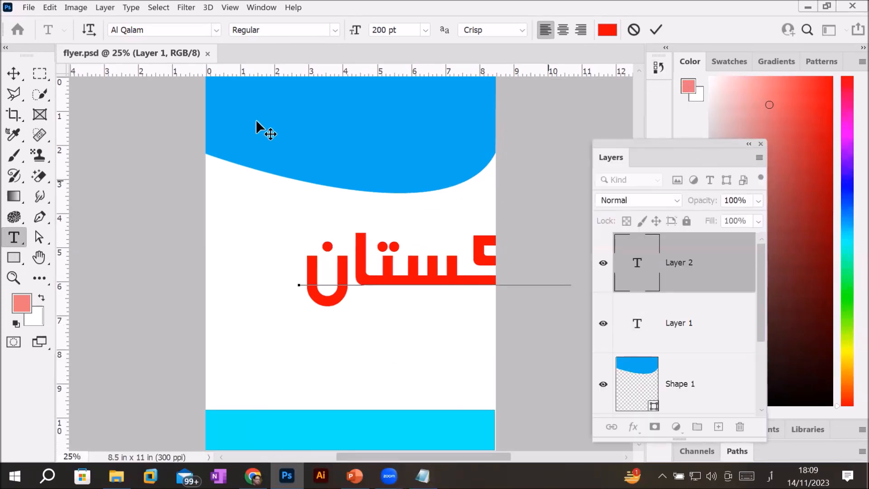
pyautogui.click(14, 74)
pyautogui.moveTo(408, 283); pyautogui.dragTo(326, 268)
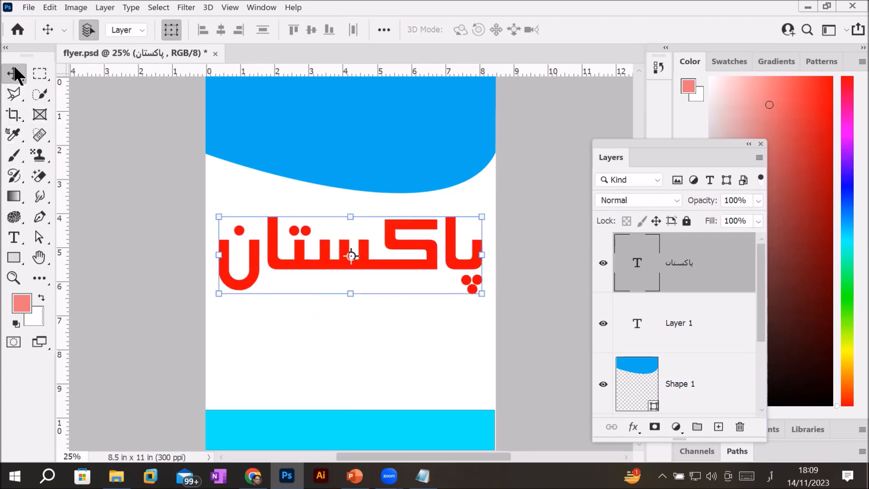
pyautogui.click(331, 346)
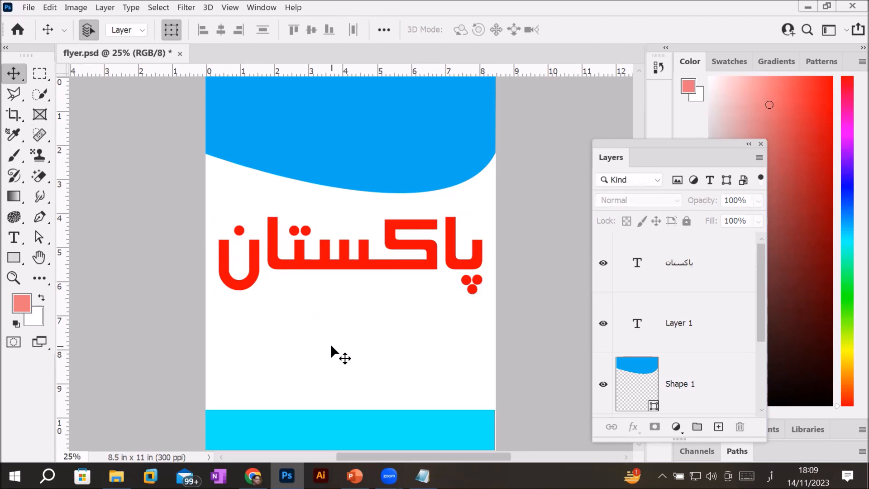
pyautogui.click(355, 475)
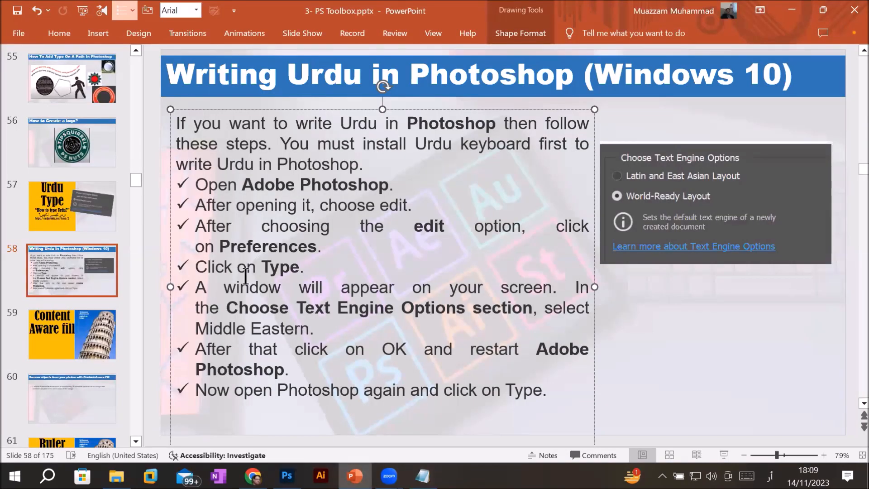
pyautogui.click(64, 210)
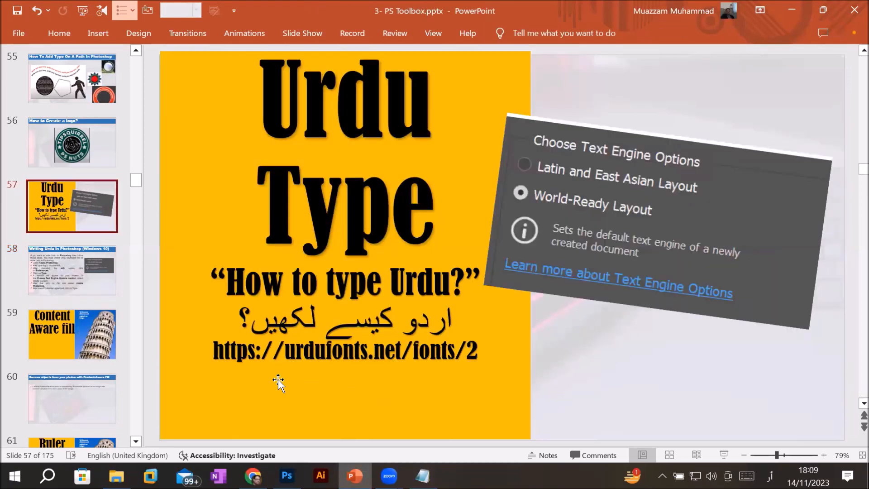
pyautogui.doubleClick(261, 357)
pyautogui.tripleClick(262, 358)
pyautogui.click(273, 355)
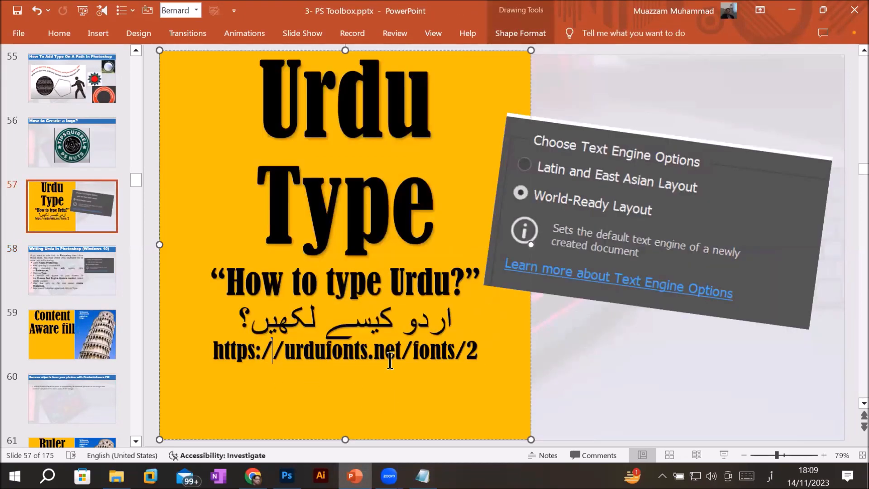
pyautogui.moveTo(486, 350); pyautogui.dragTo(243, 354)
pyautogui.hotkey('ctrl', 'c')
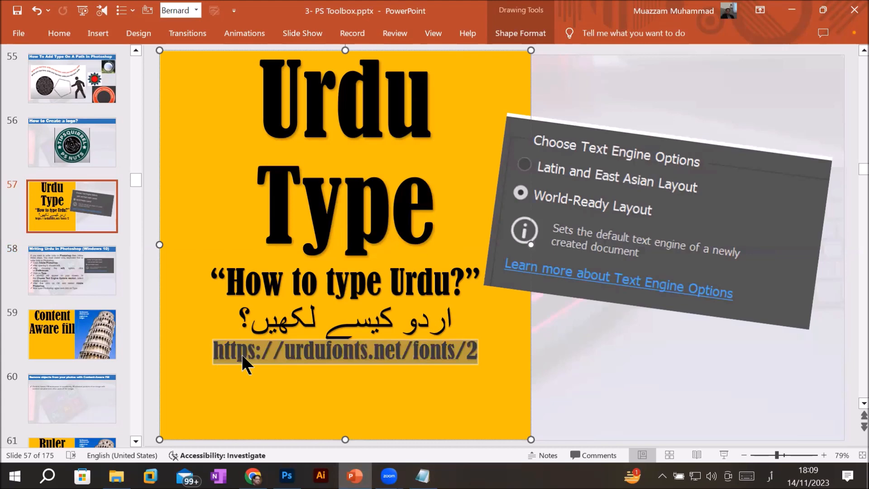
pyautogui.rightClick(243, 360)
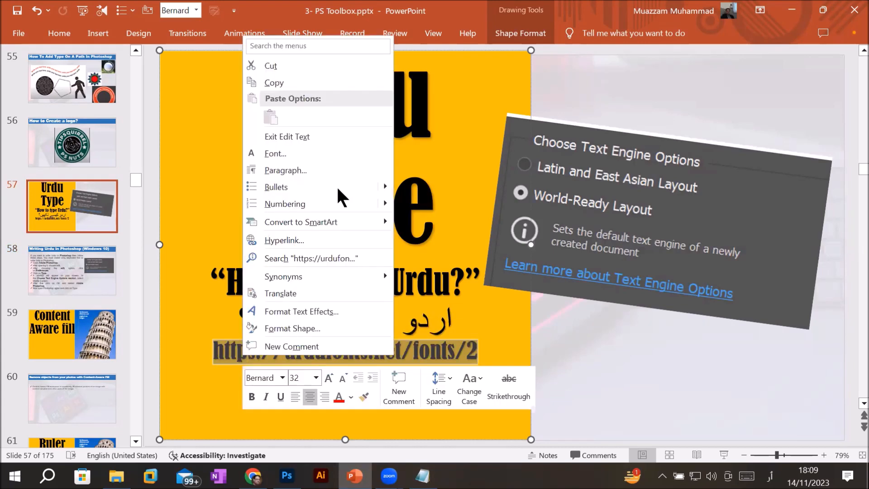
pyautogui.click(333, 84)
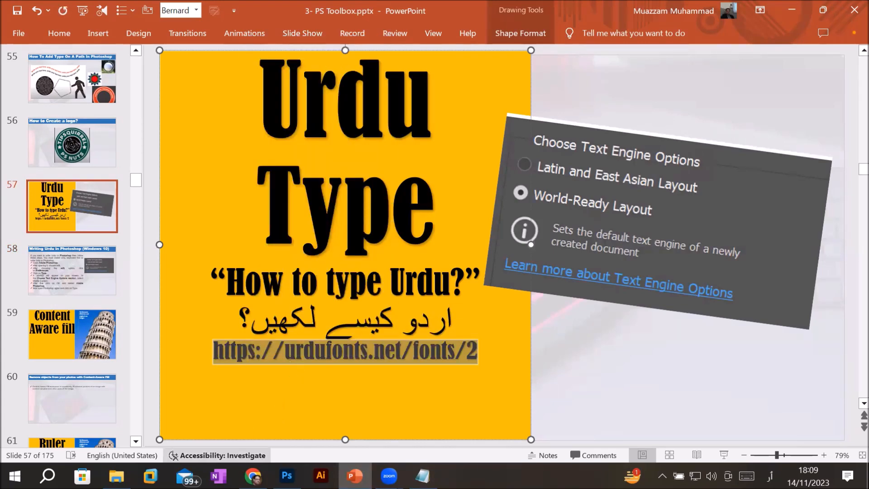
# Step: Switch to Chrome and open the copied address urdufonts.net/fonts/2
pyautogui.click(253, 475)
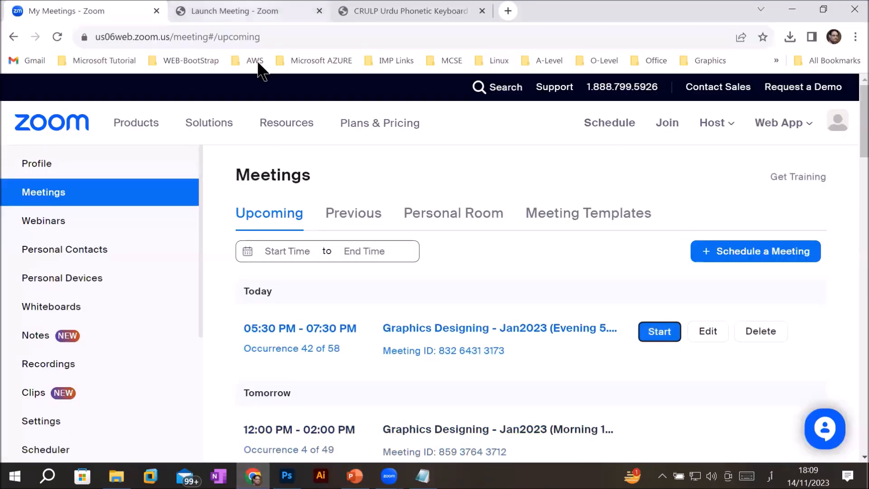
pyautogui.click(318, 39)
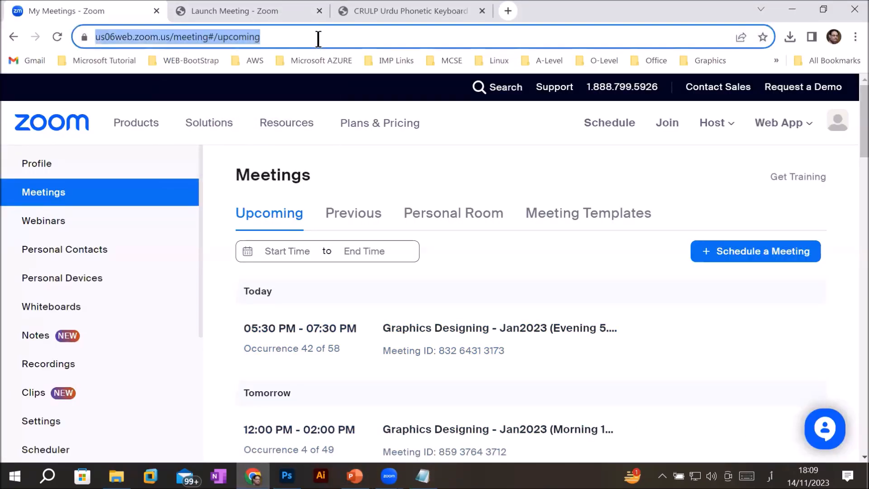
pyautogui.hotkey('ctrl', 'v')
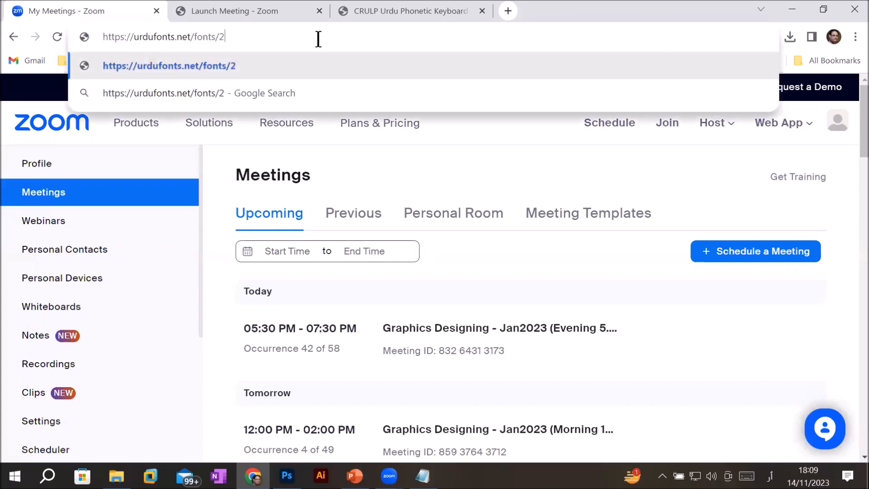
pyautogui.press('Return')
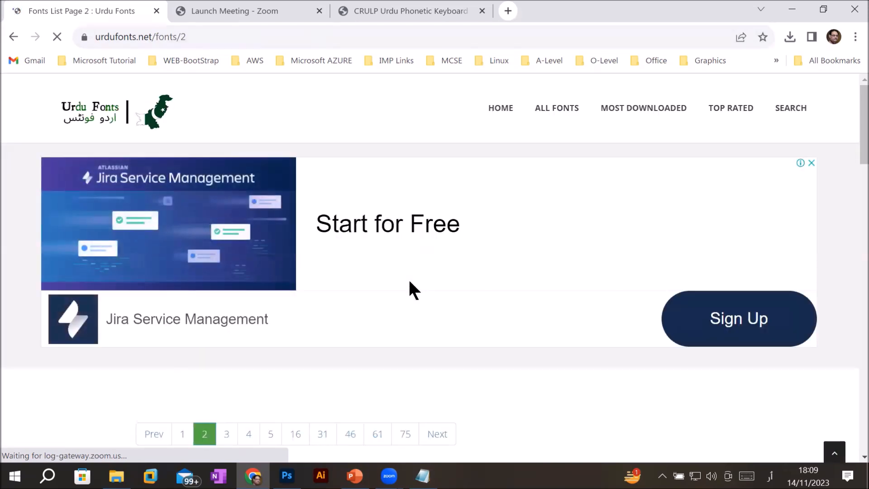
# Step: Browse the Urdu font samples on pages 2 and 3 of the fonts list, dismissing the advertisement between them
pyautogui.scroll(-7, 409, 280)
pyautogui.scroll(-12, 409, 282)
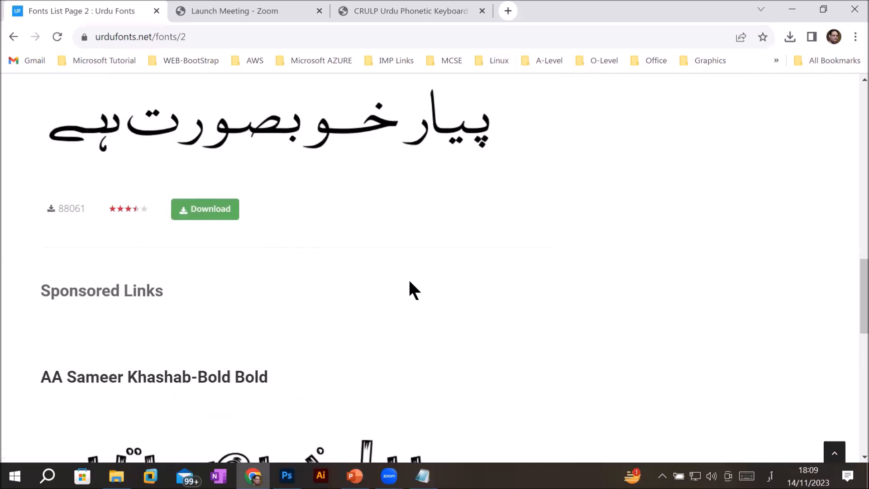
pyautogui.scroll(-12, 409, 281)
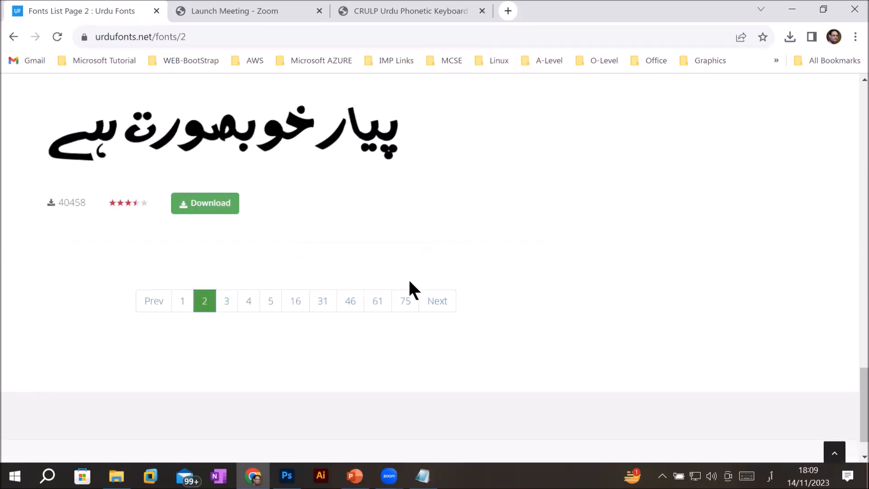
pyautogui.click(230, 309)
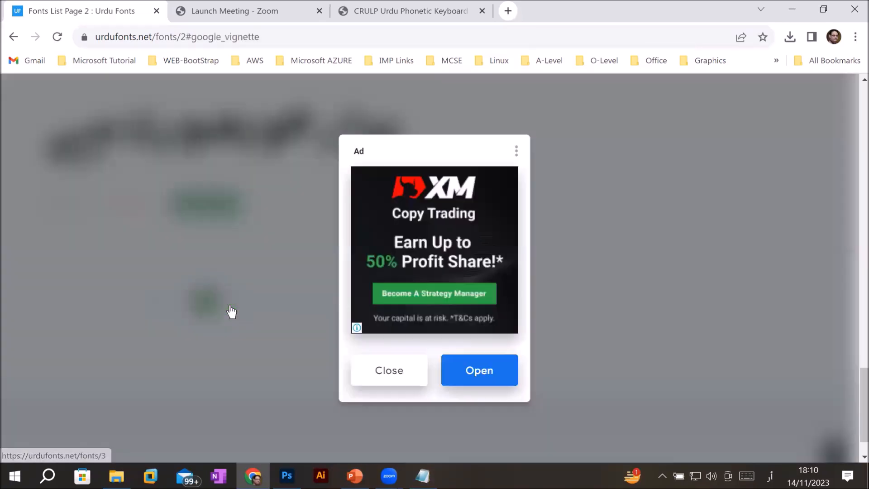
pyautogui.click(418, 370)
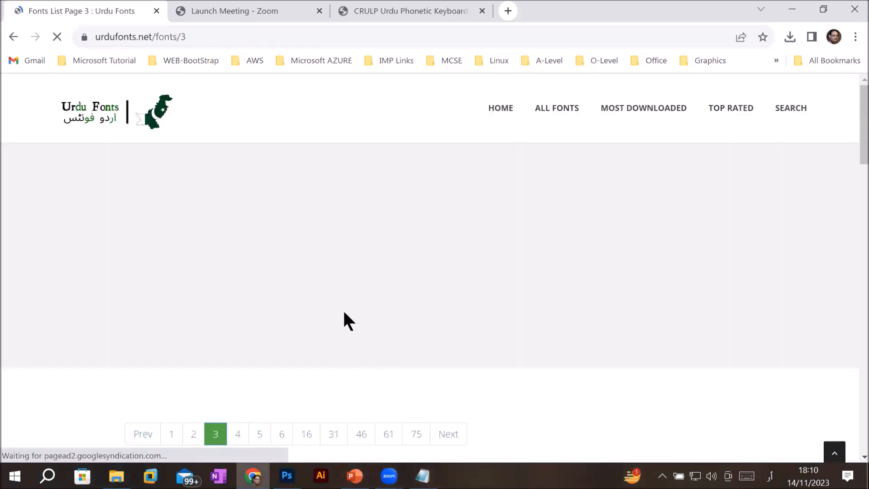
pyautogui.scroll(-10, 344, 312)
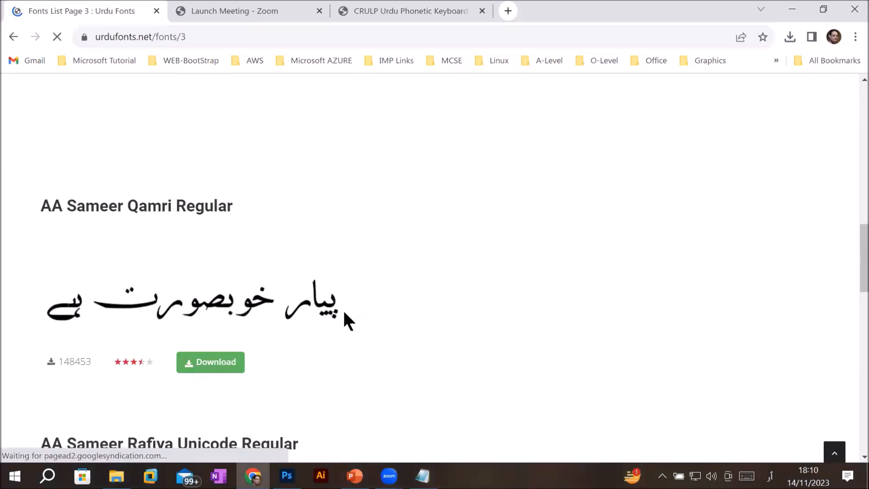
pyautogui.scroll(-12, 343, 312)
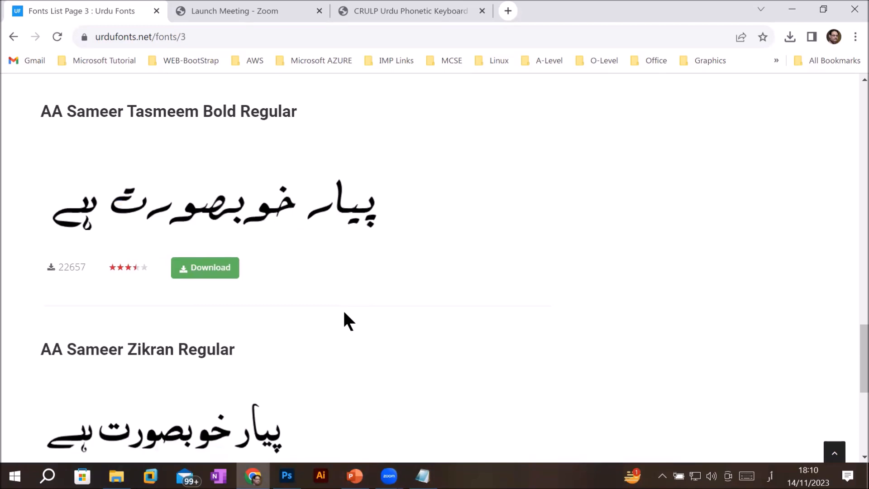
pyautogui.scroll(-7, 344, 312)
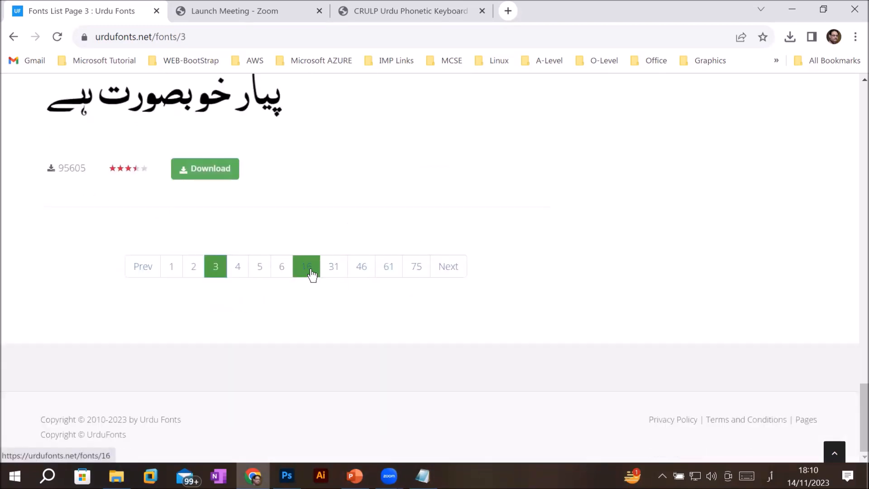
# Step: Go to page 6 of the fonts list and open the page of the AlFars 15 Farnaz Regular font
pyautogui.click(286, 271)
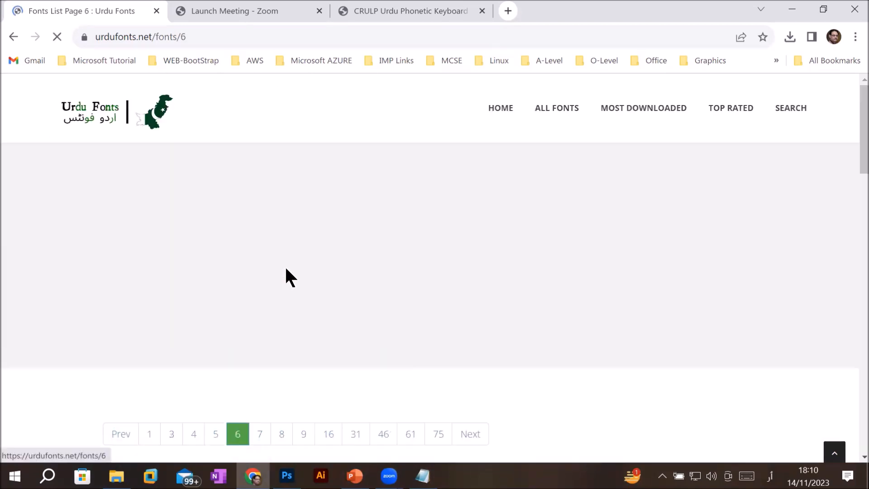
pyautogui.scroll(-5, 448, 325)
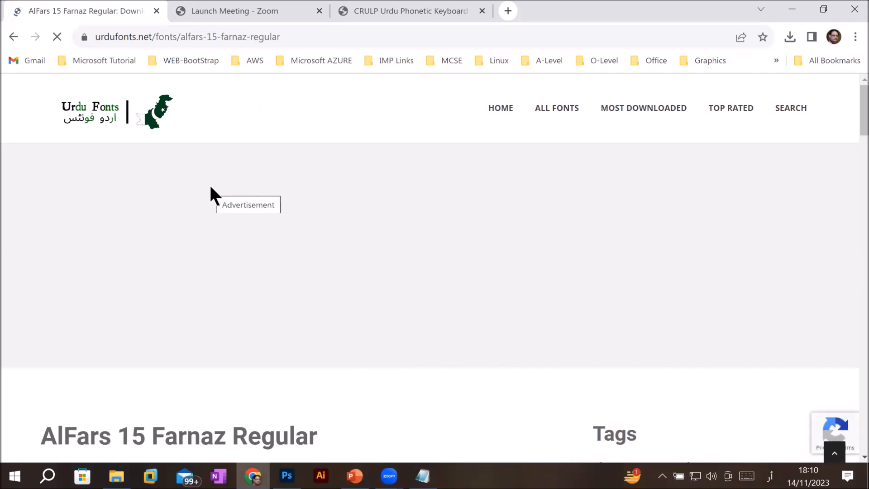
# Step: Preview the word پاکستان in the AlFars 15 Farnaz Regular font and download the font
pyautogui.scroll(-6, 219, 190)
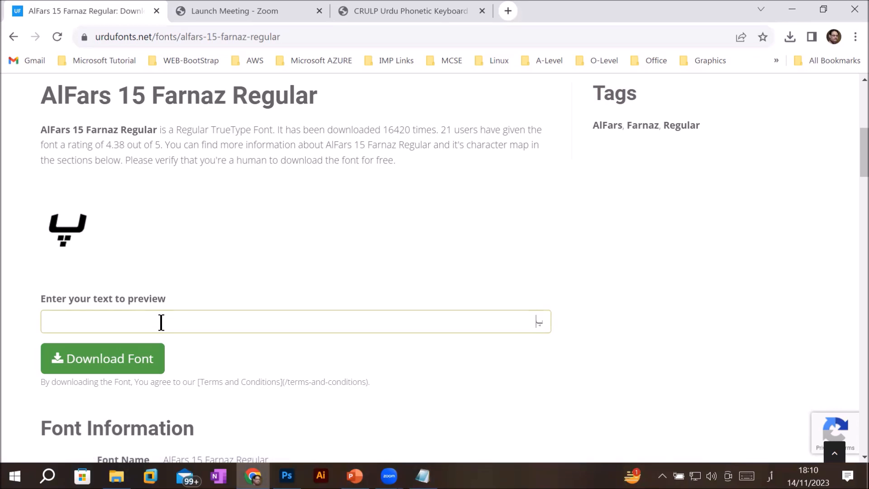
pyautogui.write('اک')
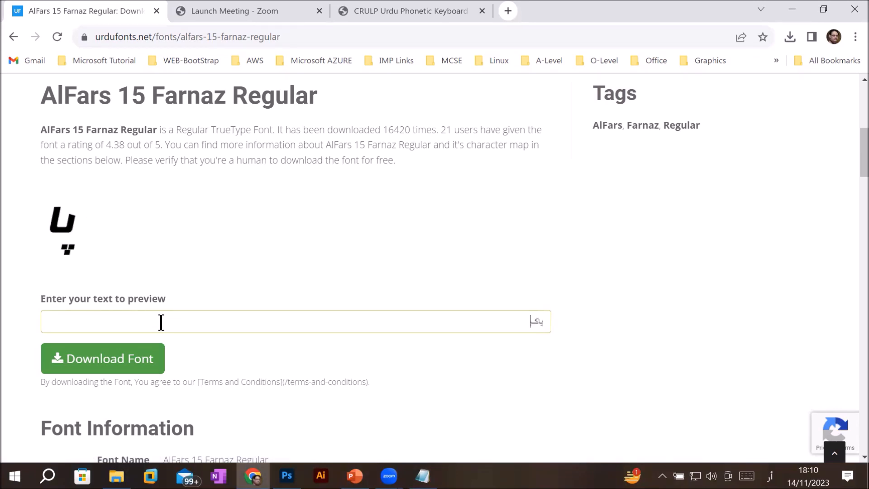
pyautogui.write('ستان')
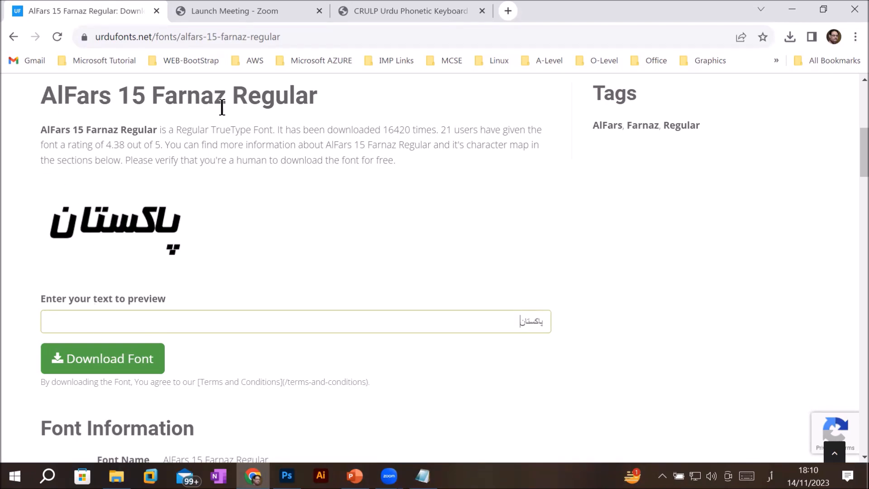
pyautogui.click(98, 368)
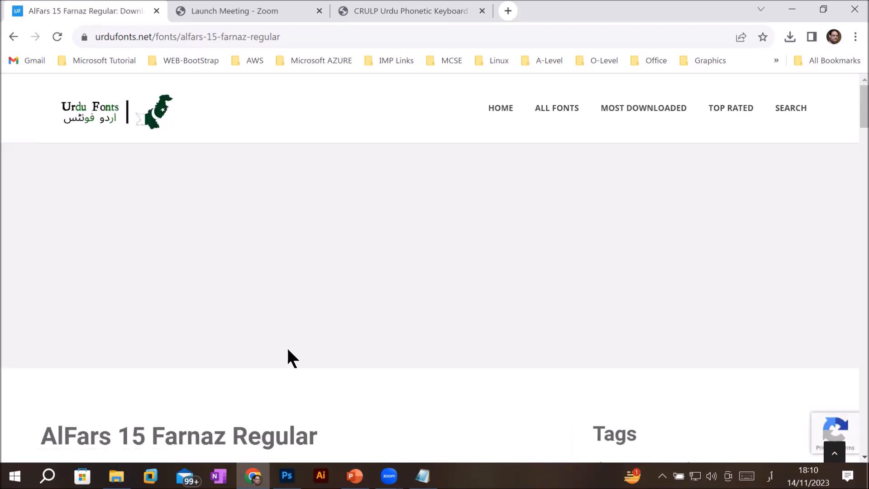
# Step: Switch to File Explorer and extract alfars-15-farnaz-regular.zip in Downloads into its own alfars-15-farnaz-regular folder
pyautogui.click(117, 476)
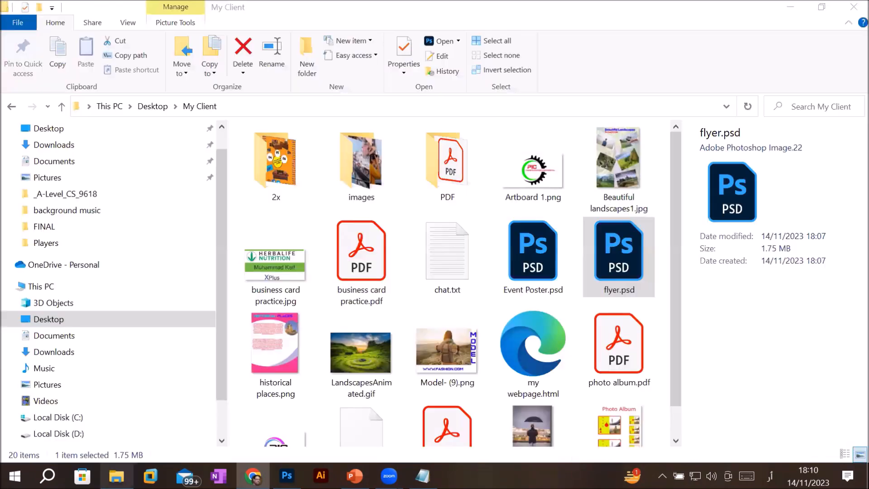
pyautogui.click(52, 143)
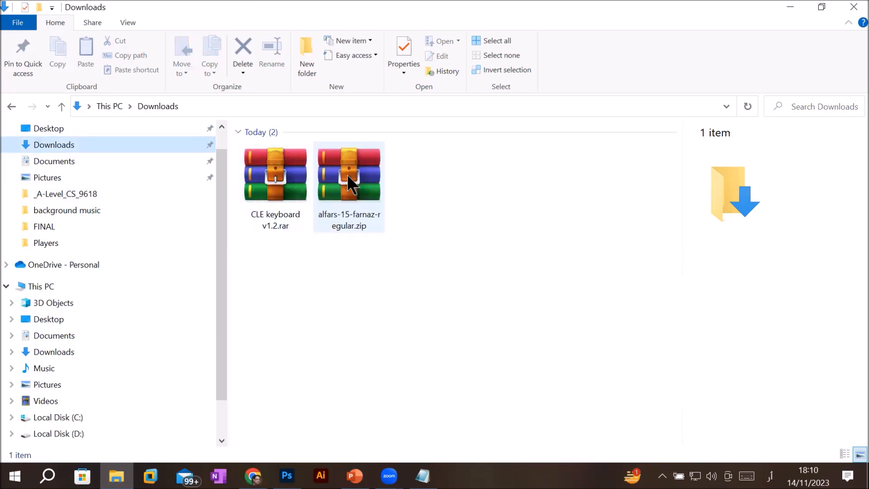
pyautogui.click(347, 173)
pyautogui.rightClick(347, 173)
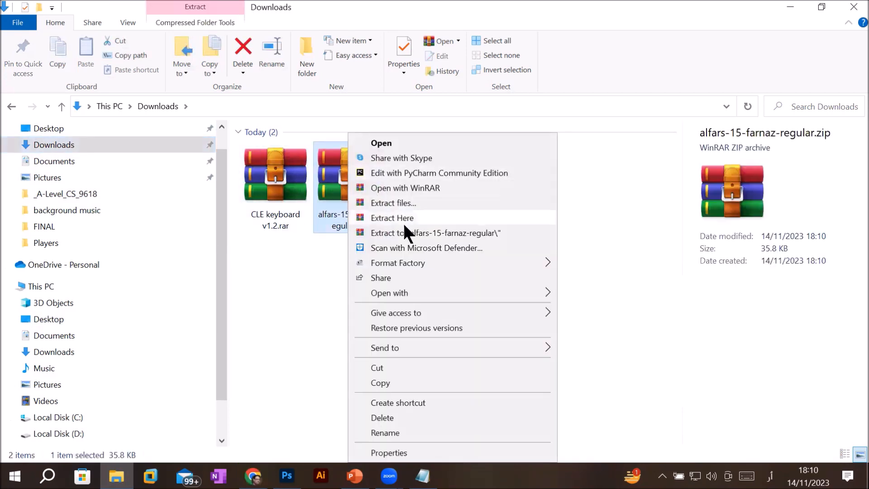
pyautogui.click(528, 232)
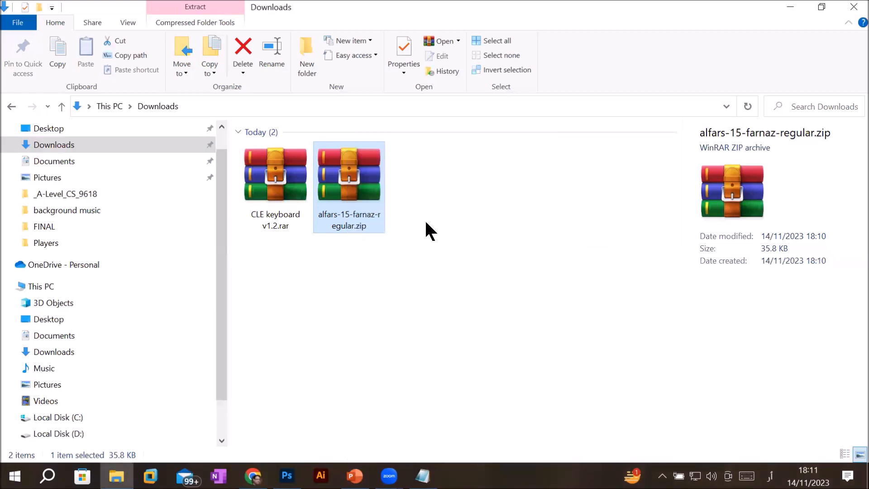
# Step: Install the AlFars 15 Farnaz Regular.ttf font from the AlFars 15 Farnaz Regular subfolder of the extracted folder
pyautogui.doubleClick(437, 189)
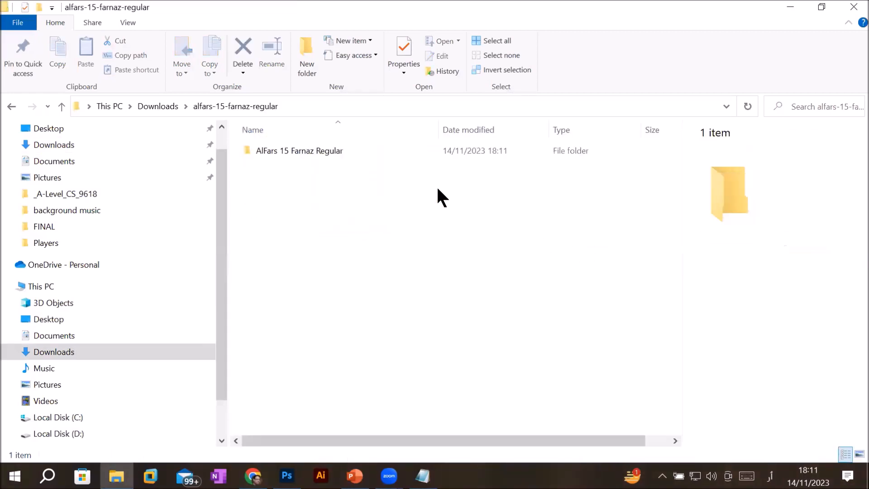
pyautogui.doubleClick(272, 151)
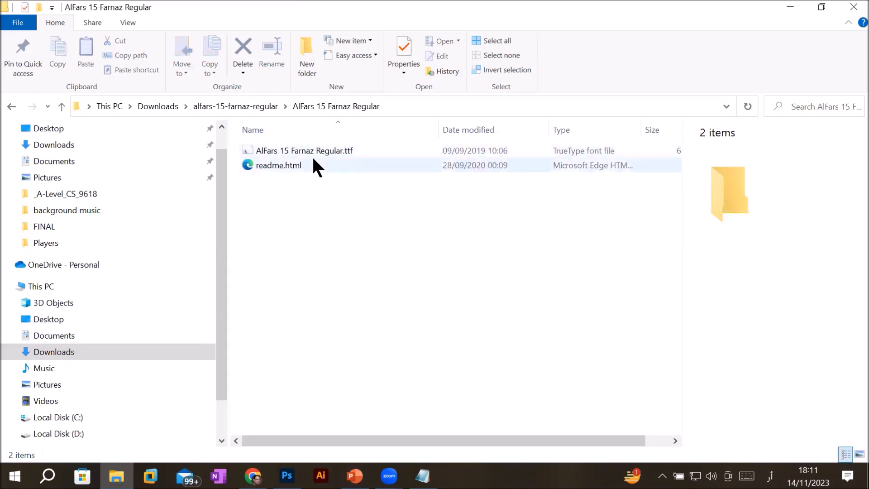
pyautogui.click(328, 151)
pyautogui.rightClick(328, 150)
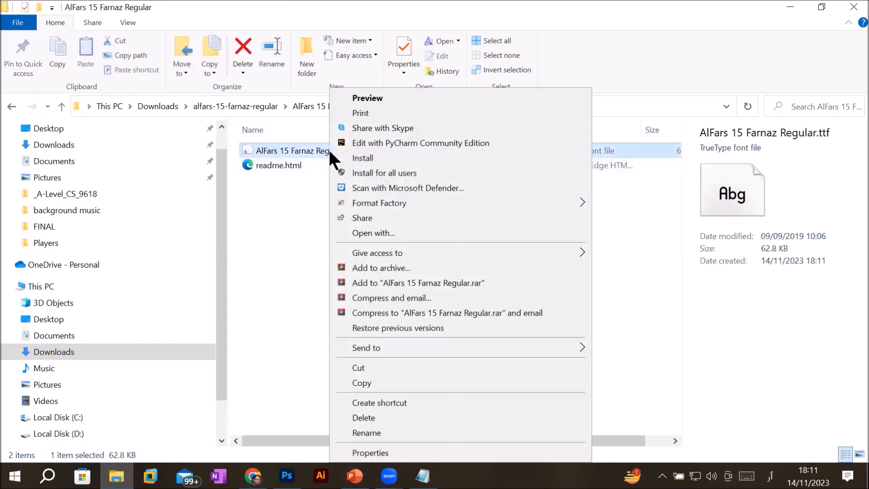
pyautogui.click(384, 156)
pyautogui.click(465, 242)
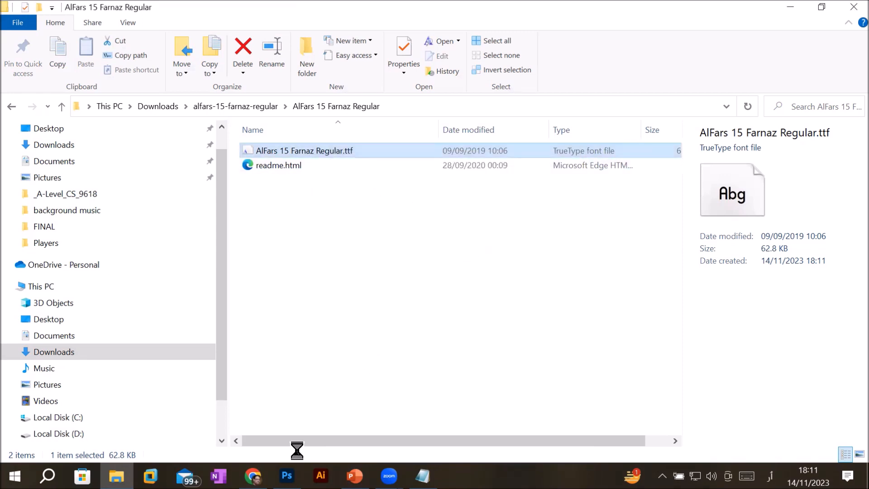
# Step: Switch to Photoshop and select all of the red پاکستان text on the flyer for editing
pyautogui.click(287, 475)
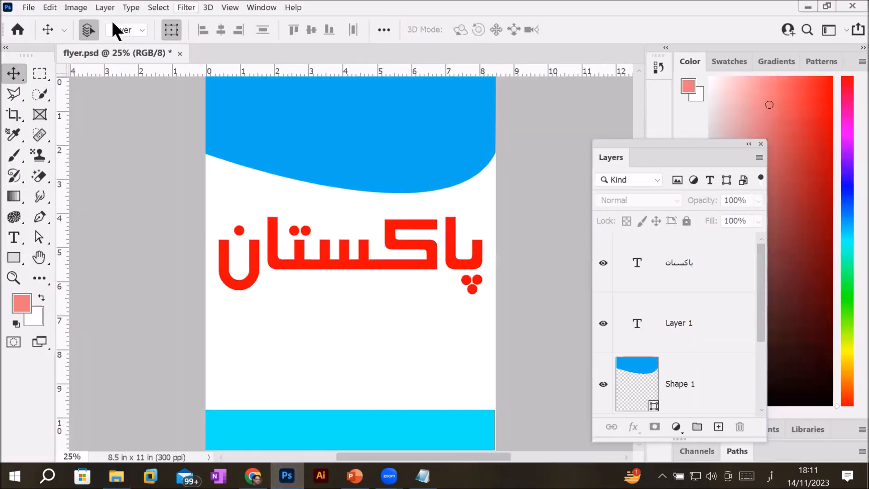
pyautogui.click(15, 235)
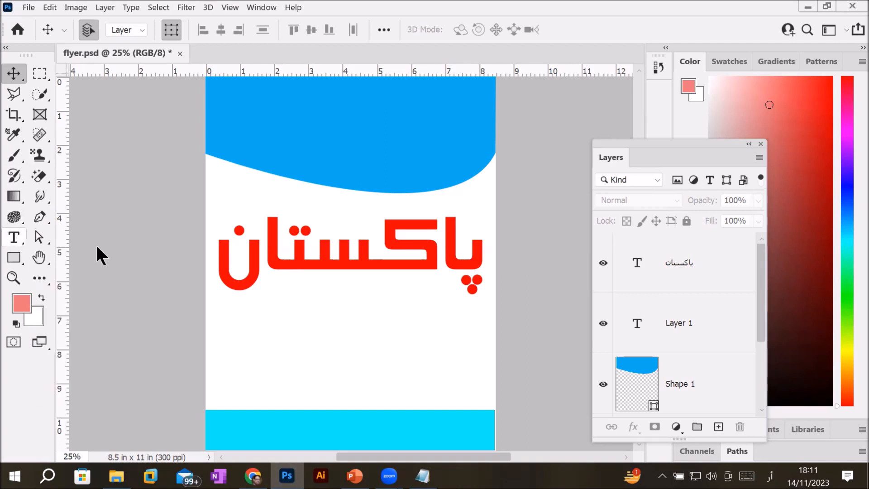
pyautogui.click(349, 251)
pyautogui.hotkey('ctrl', 'a')
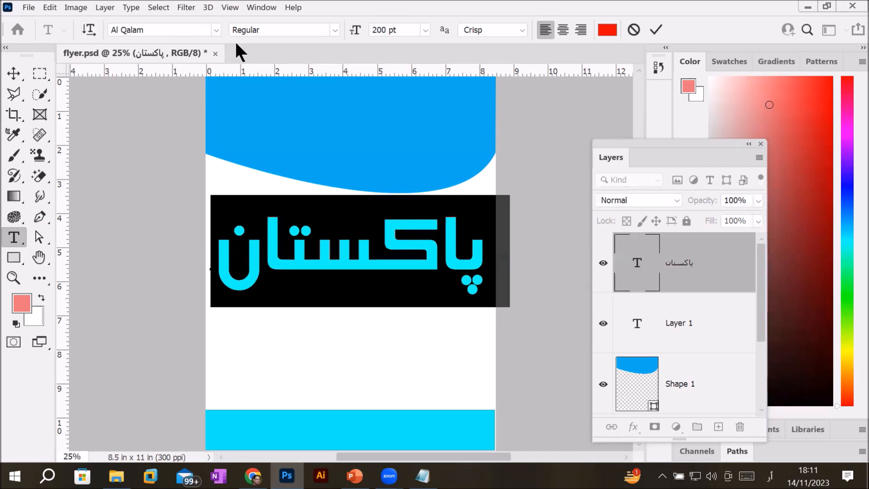
# Step: Look through the list of installed fonts for the new AlFars font for the selected Urdu text
pyautogui.click(213, 28)
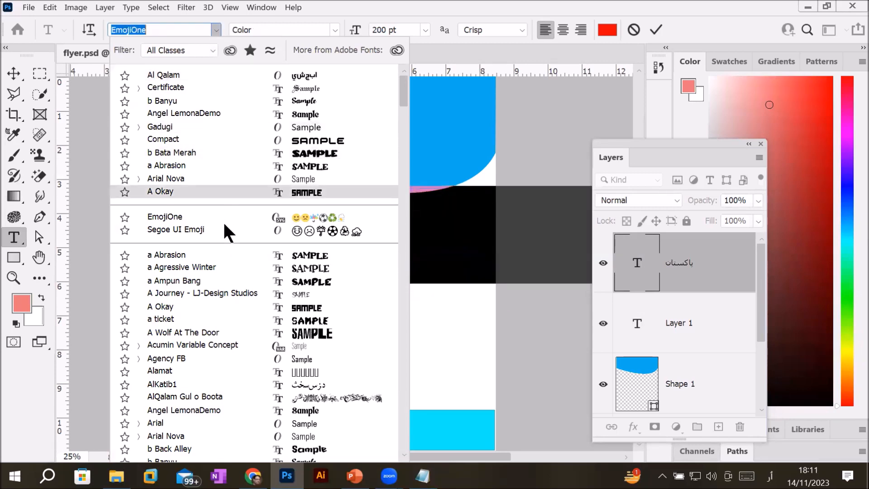
pyautogui.scroll(-2, 220, 315)
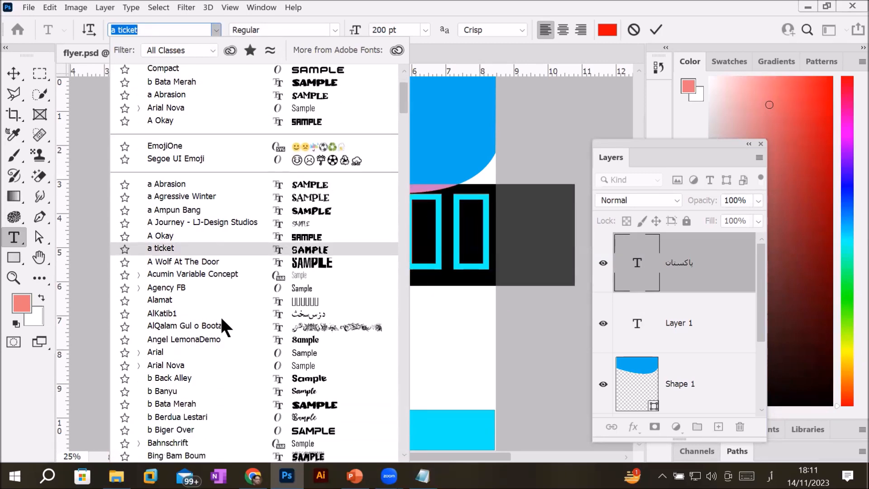
pyautogui.scroll(-1, 221, 317)
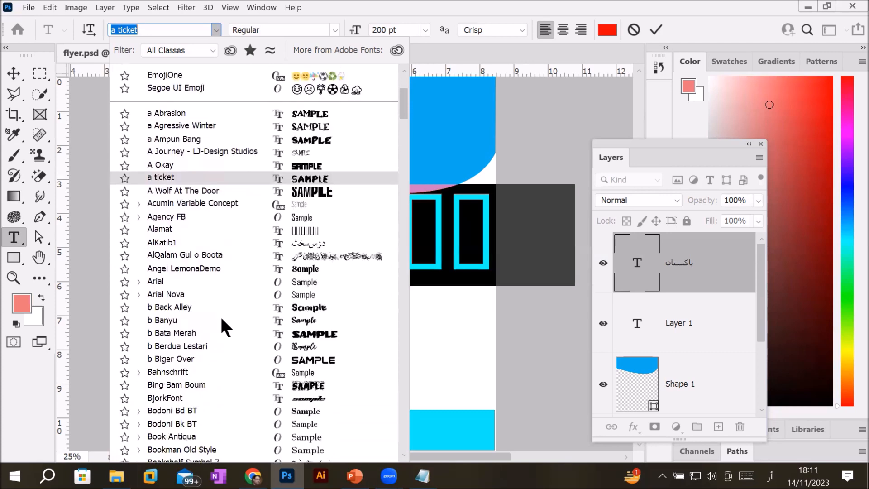
pyautogui.scroll(-1, 220, 315)
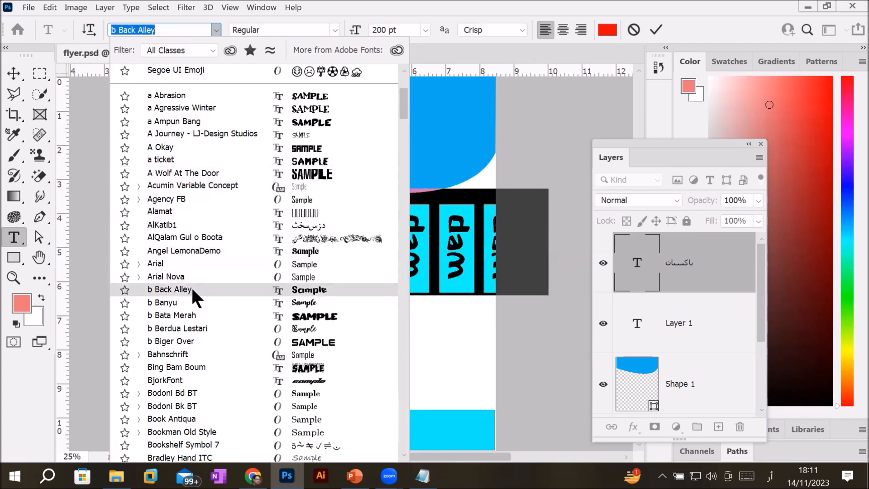
pyautogui.scroll(-3, 206, 338)
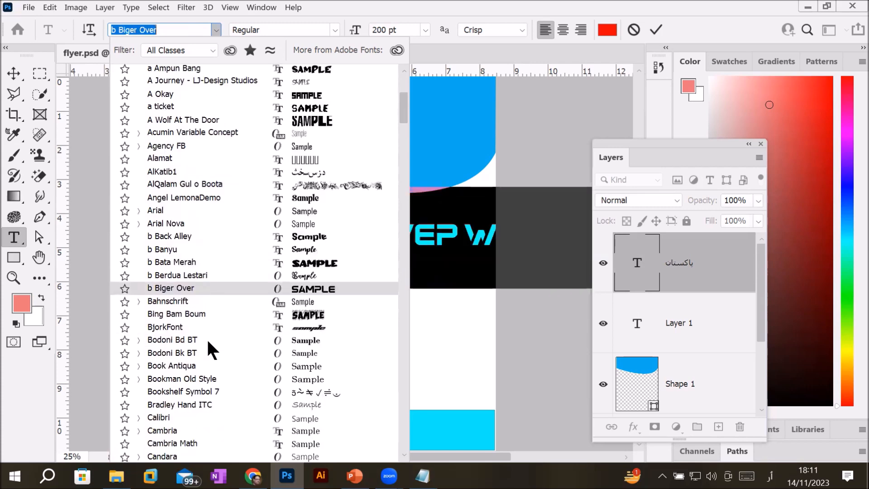
pyautogui.scroll(-8, 207, 342)
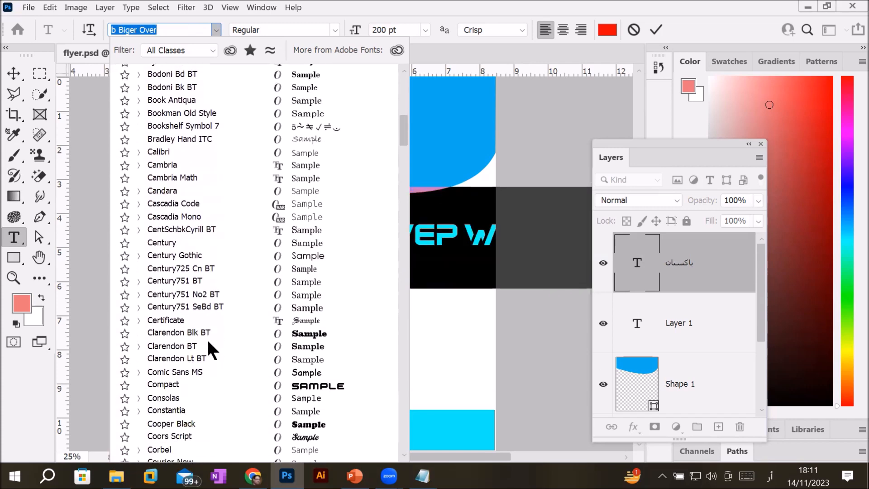
pyautogui.scroll(-5, 206, 338)
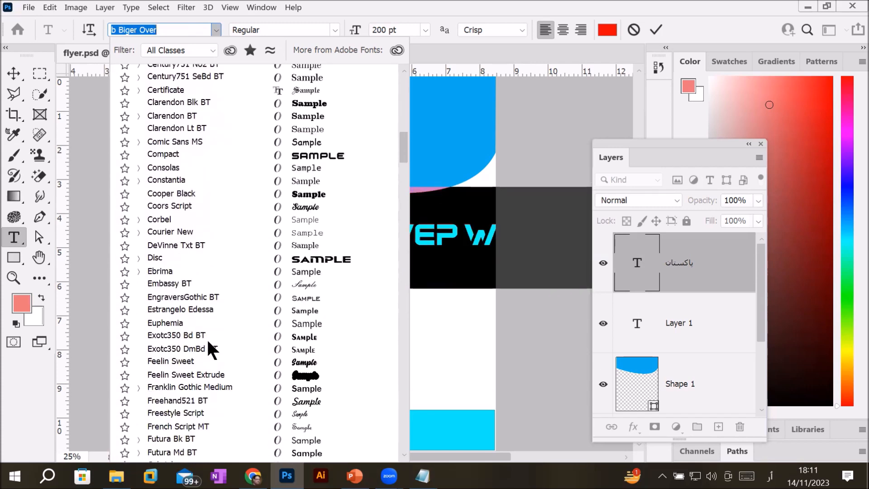
pyautogui.scroll(-4, 206, 338)
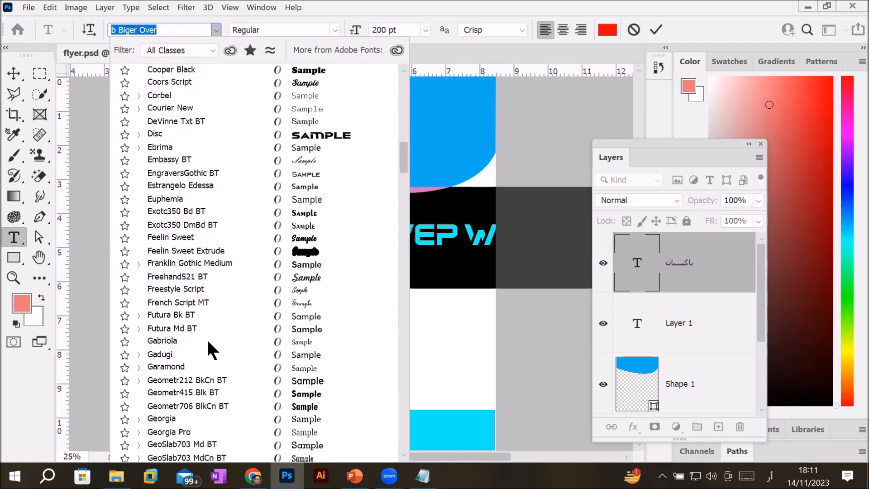
pyautogui.scroll(-5, 206, 338)
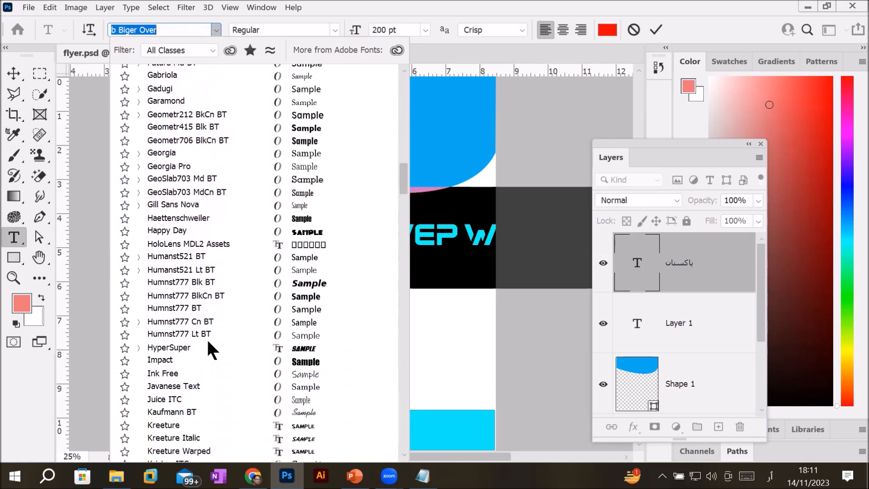
pyautogui.scroll(-4, 206, 338)
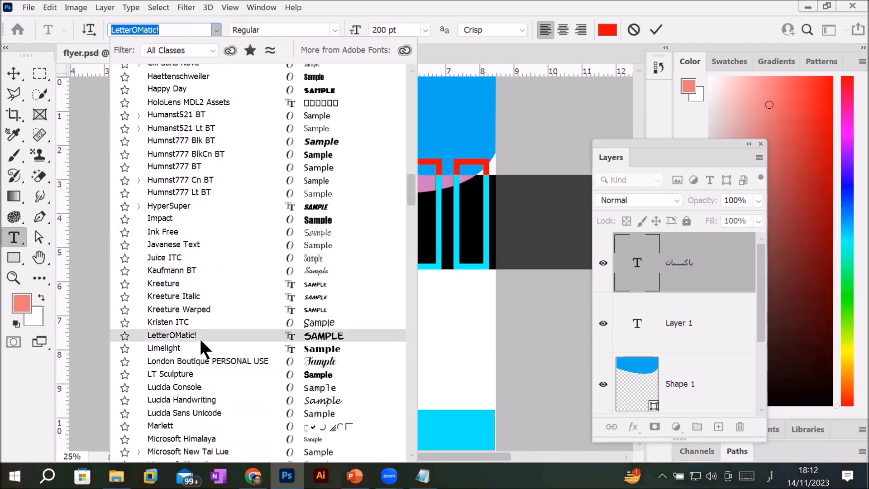
pyautogui.scroll(-6, 192, 359)
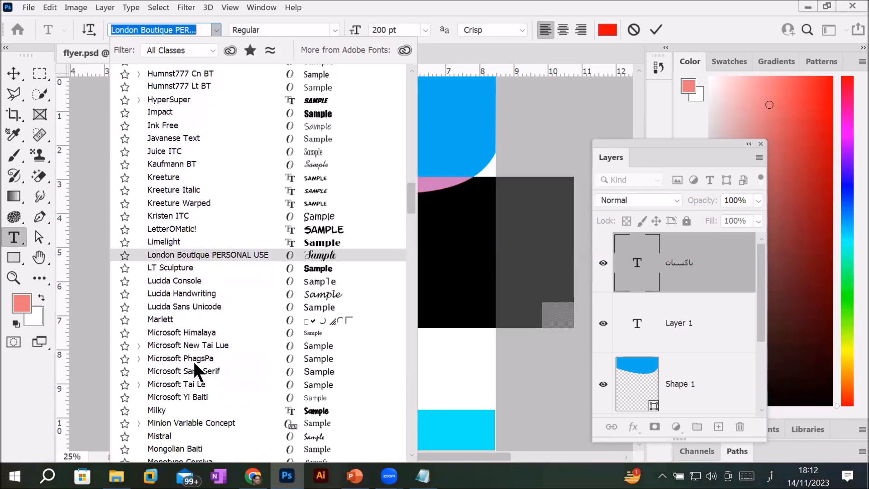
pyautogui.scroll(-4, 192, 359)
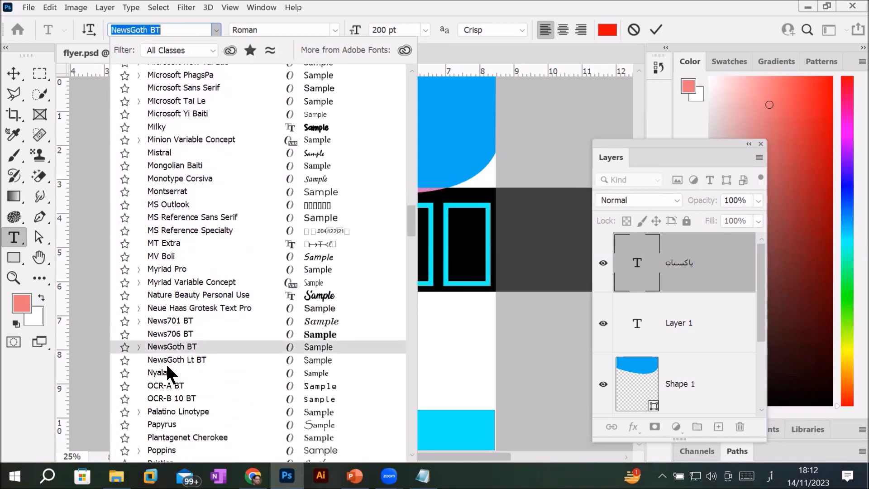
pyautogui.scroll(-2, 168, 367)
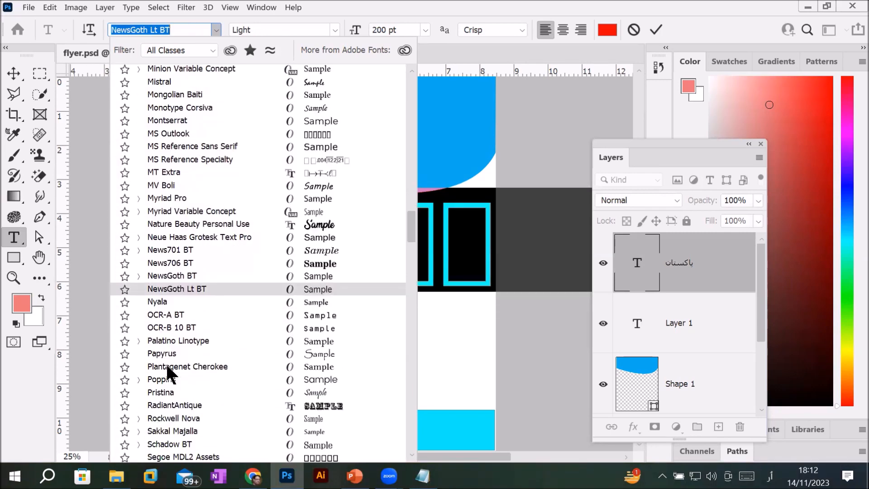
pyautogui.scroll(-6, 168, 376)
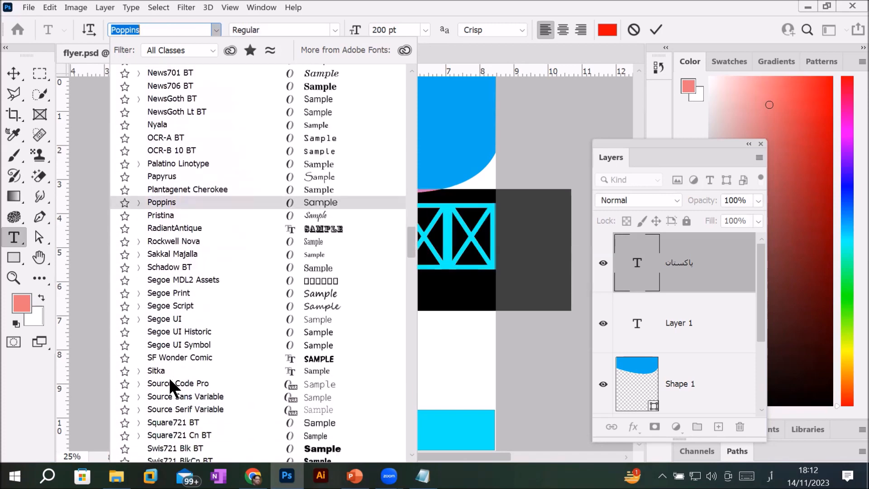
pyautogui.scroll(-2, 169, 380)
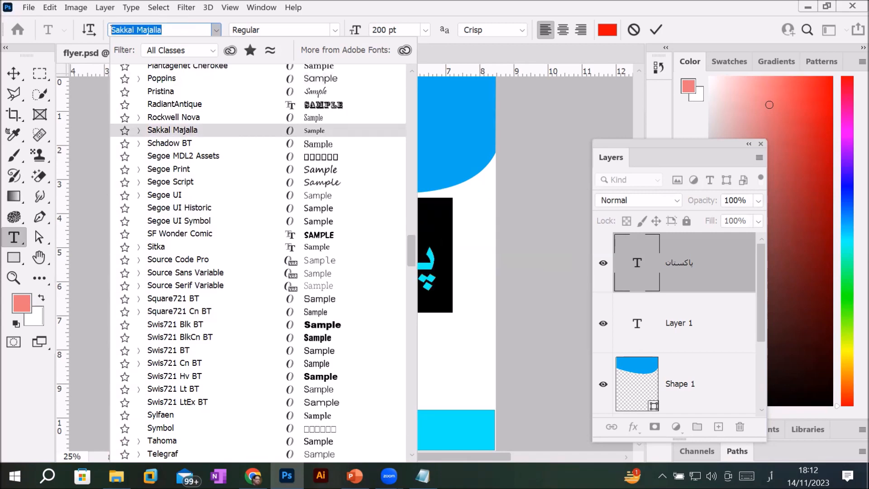
# Step: Switch the keyboard input language to English (United States) for searching the font list
pyautogui.write('ا')
pyautogui.press('BackSpace')
pyautogui.press('BackSpace')
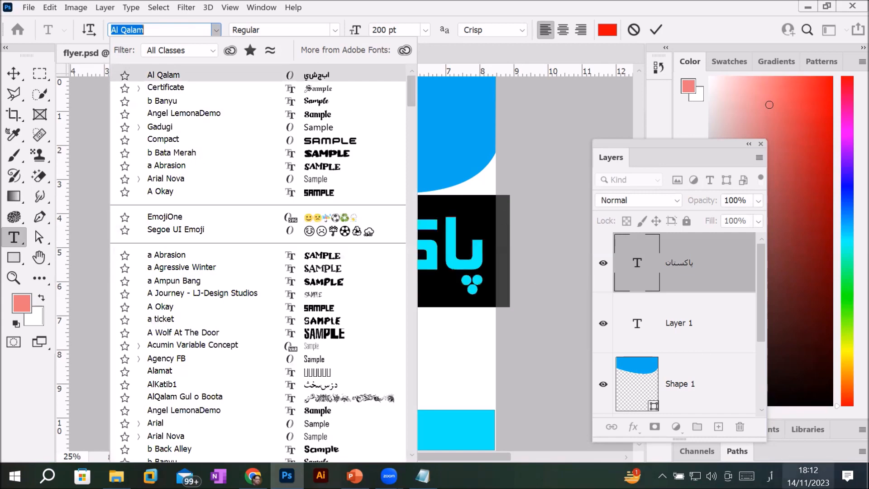
pyautogui.click(769, 475)
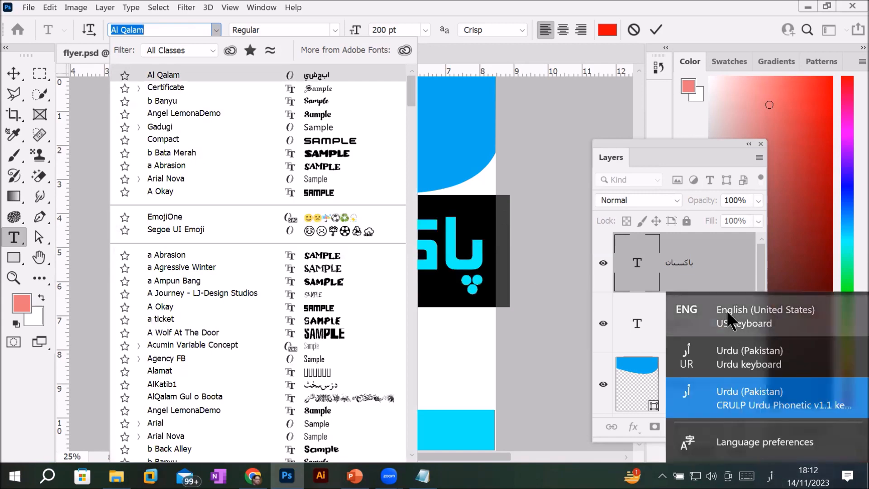
pyautogui.click(729, 319)
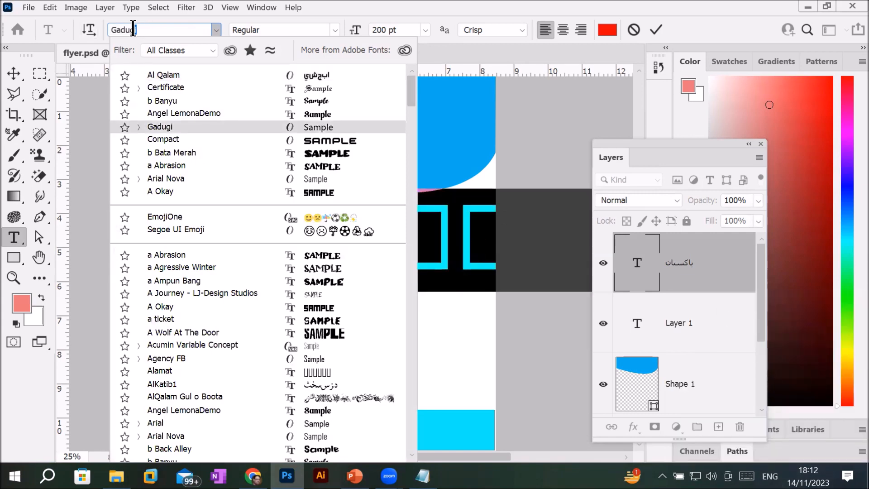
# Step: Search the fonts for "al f" and apply AlFars Regular to the selected Urdu text
pyautogui.write('al')
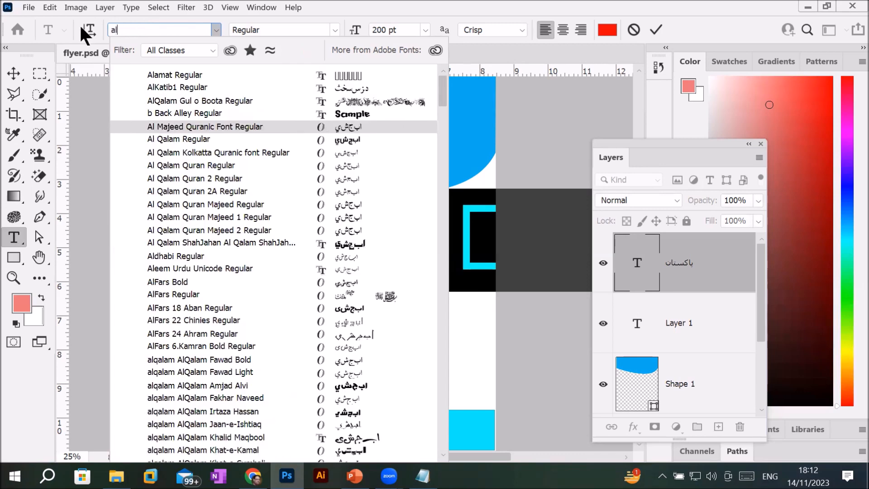
pyautogui.write(' f')
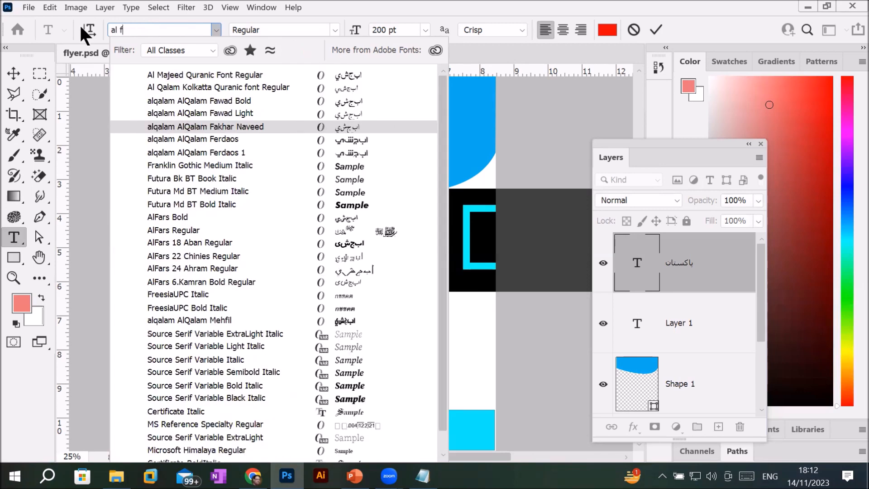
pyautogui.click(189, 230)
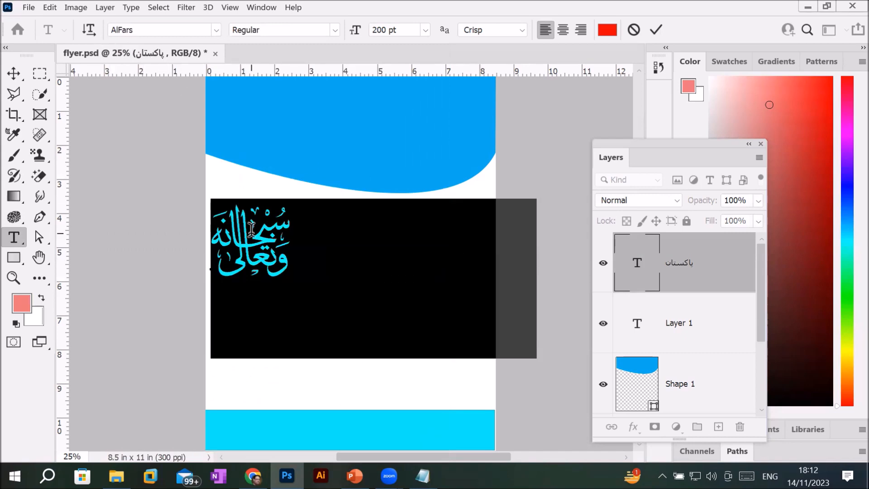
# Step: Apply the Al Qalam font to the selected پاکستان text and finish the text editing
pyautogui.click(218, 29)
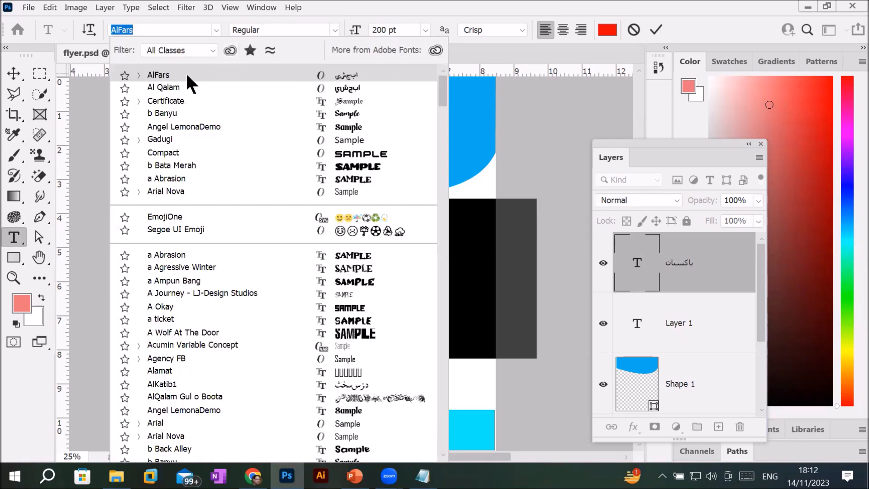
pyautogui.click(185, 91)
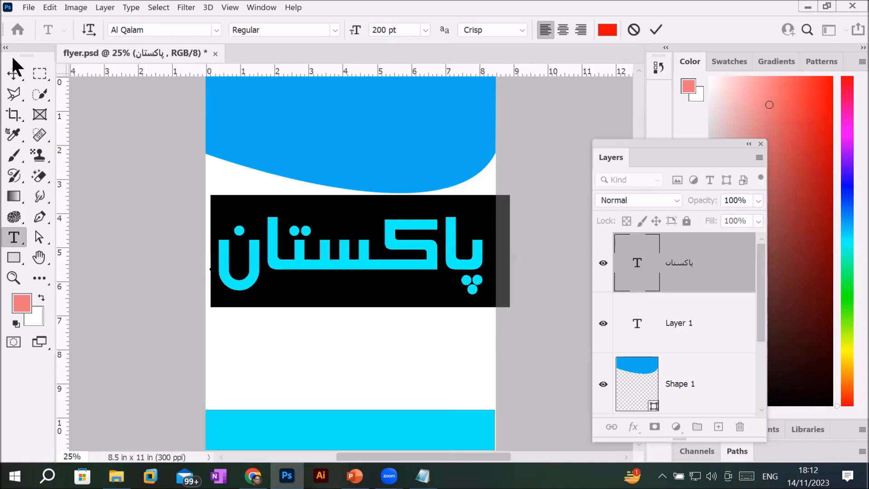
pyautogui.click(349, 244)
pyautogui.press('v')
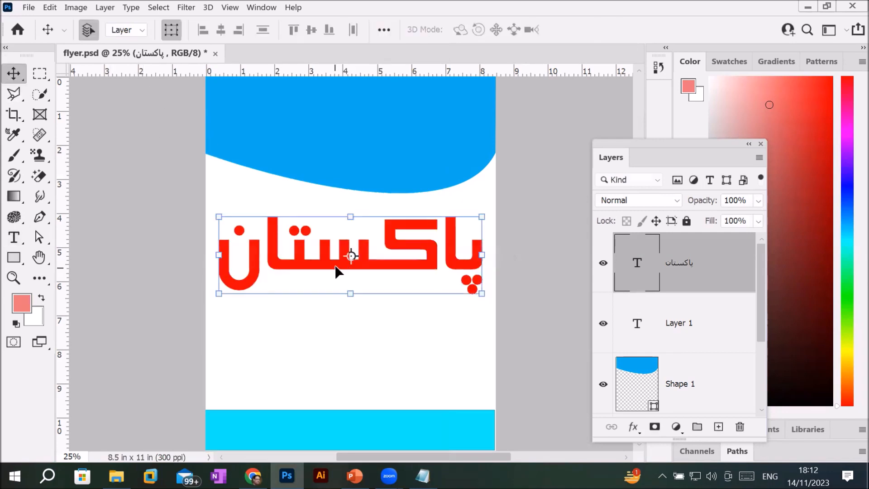
# Step: Move the red پاکستان text about 1 in down into the white middle of the flyer
pyautogui.moveTo(336, 271); pyautogui.dragTo(337, 338)
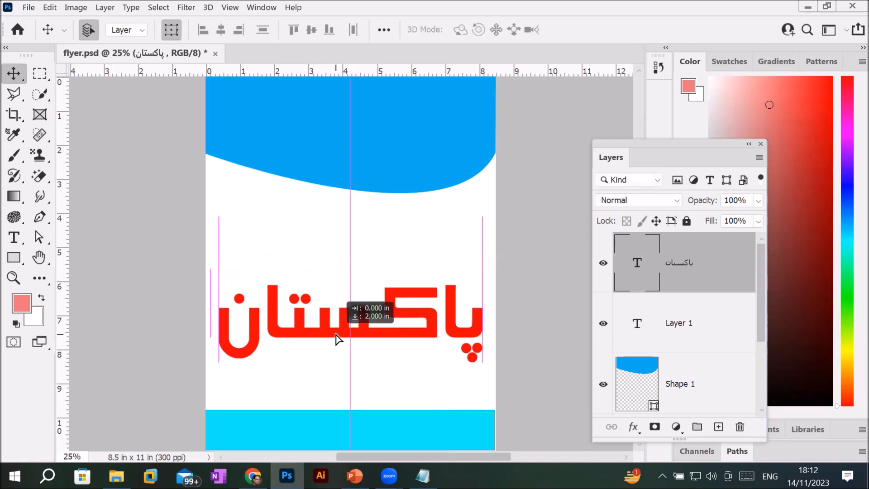
pyautogui.moveTo(337, 339); pyautogui.dragTo(337, 306)
pyautogui.scroll(2, 348, 102)
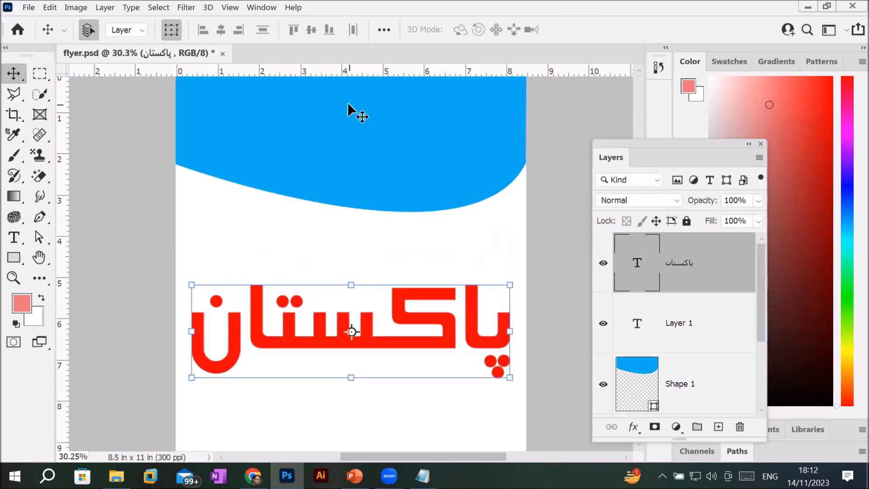
pyautogui.scroll(-6, 348, 102)
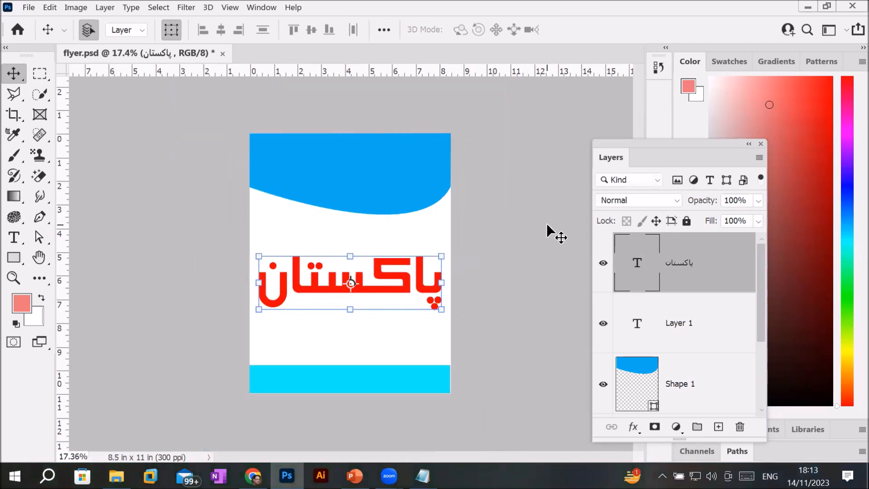
# Step: Place the Unsplash photo of a man in green between two women above Shape 1 as linked, from D:\_Graphics\Images\Computer room Products
pyautogui.click(655, 387)
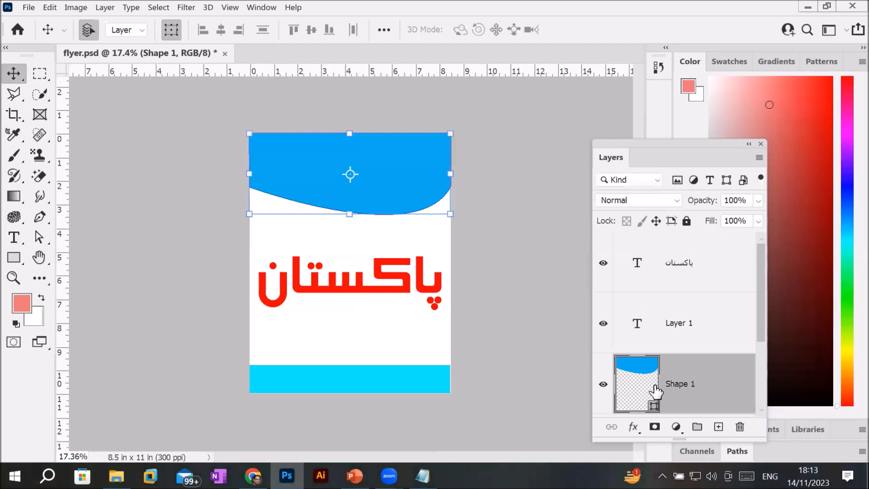
pyautogui.moveTo(761, 324); pyautogui.dragTo(766, 386)
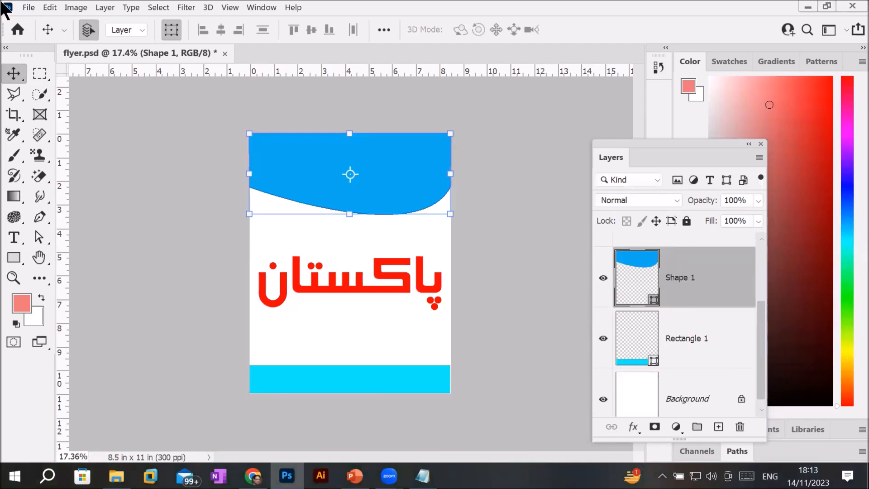
pyautogui.click(49, 8)
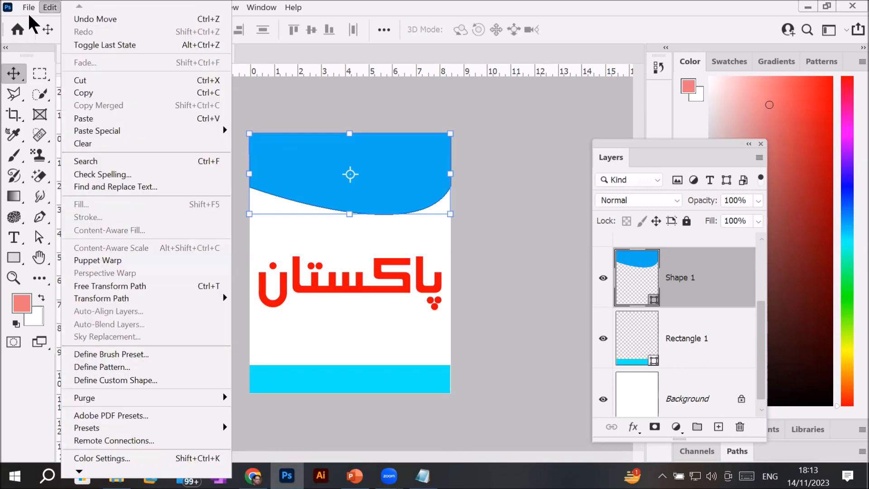
pyautogui.moveTo(29, 7)
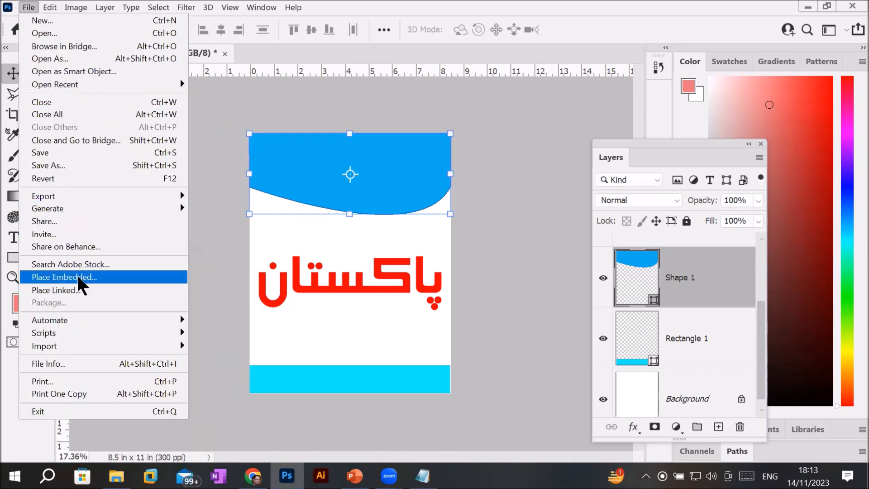
pyautogui.click(84, 292)
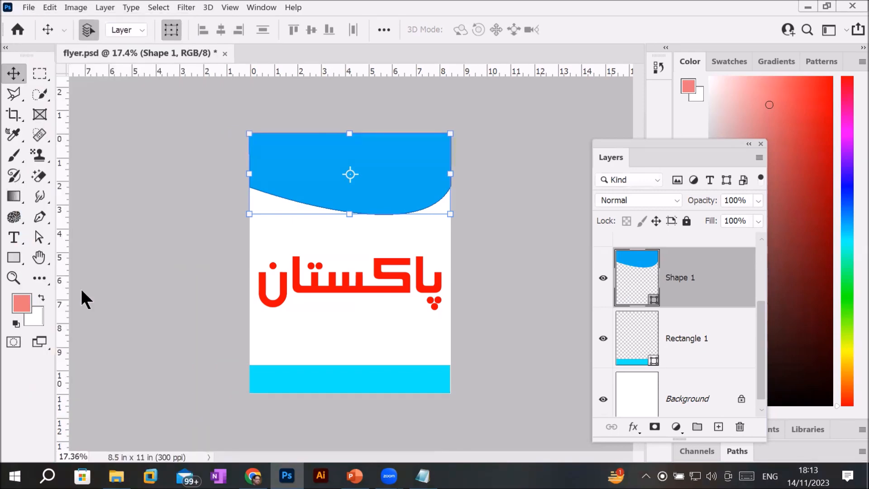
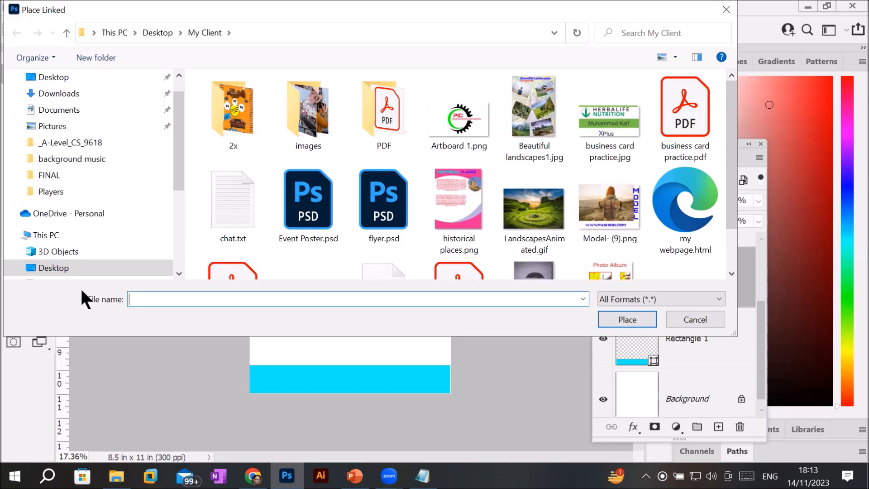
pyautogui.click(159, 33)
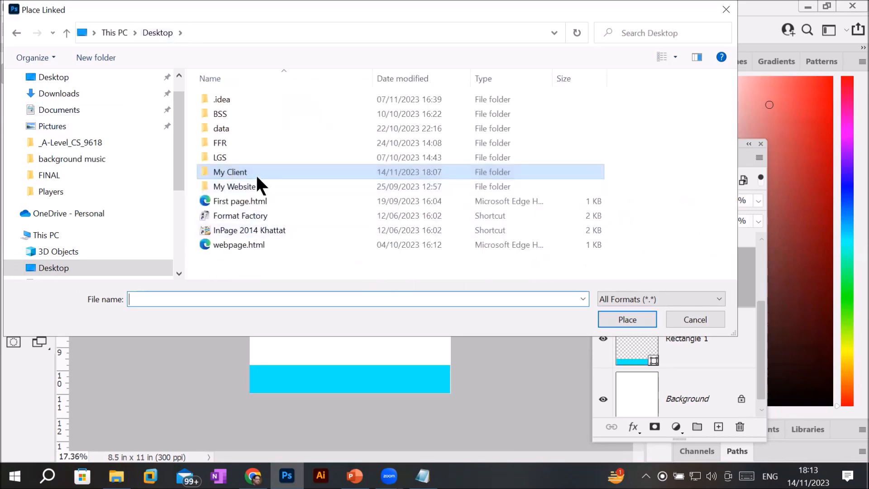
pyautogui.click(109, 33)
pyautogui.doubleClick(428, 247)
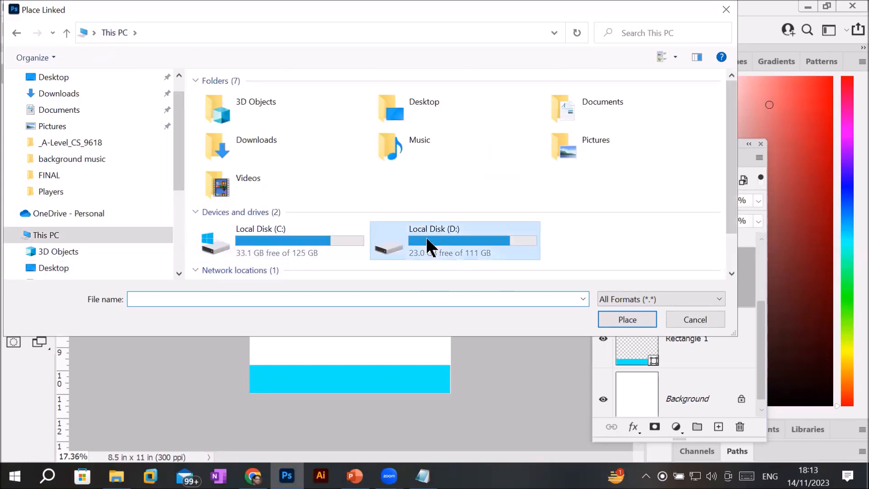
pyautogui.doubleClick(268, 155)
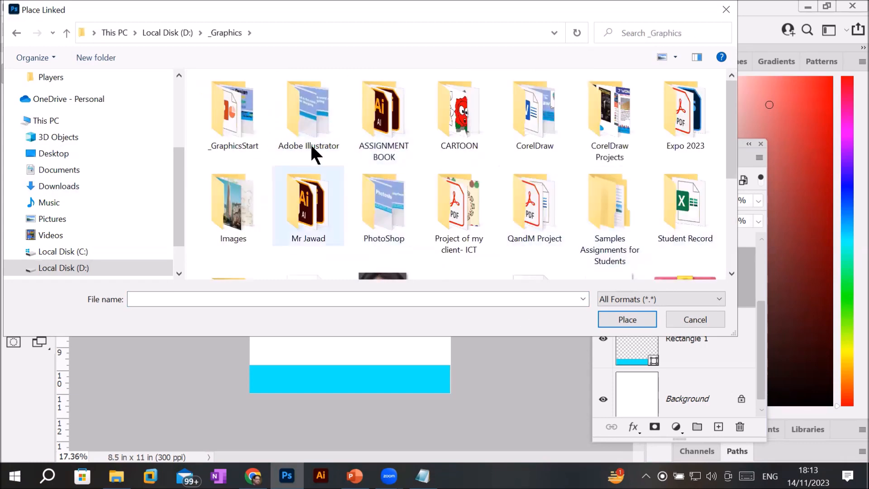
pyautogui.doubleClick(255, 205)
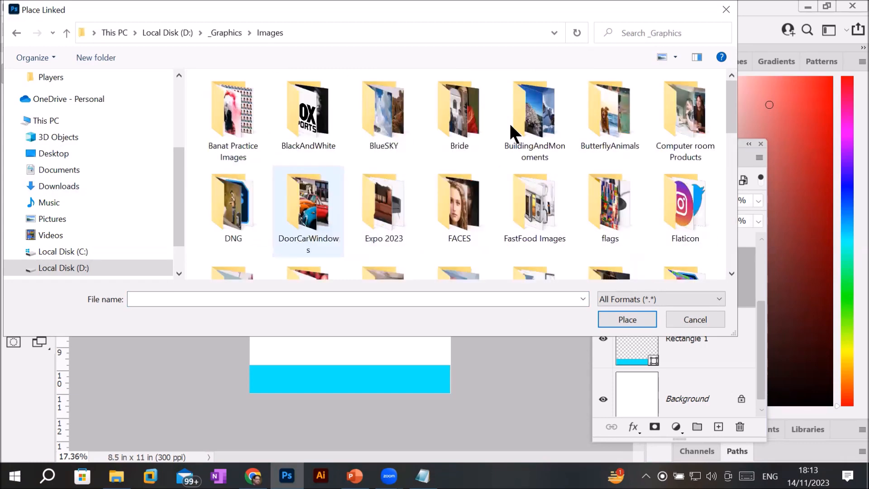
pyautogui.doubleClick(688, 116)
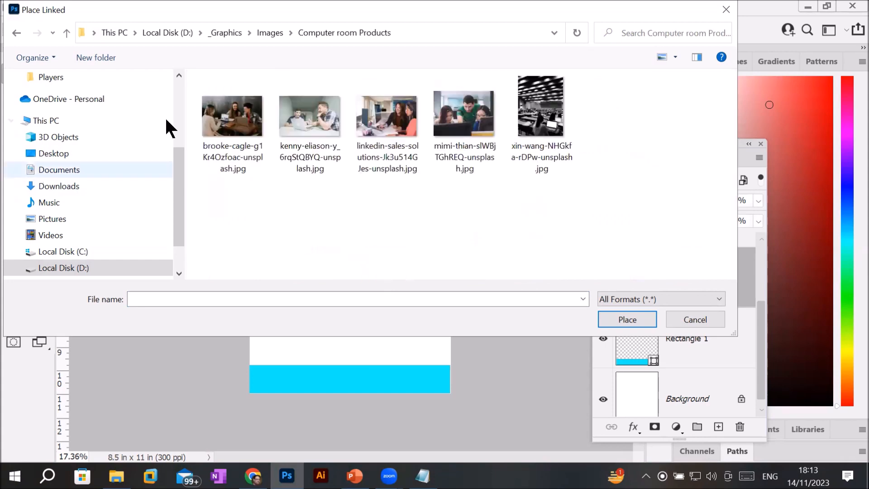
pyautogui.doubleClick(468, 121)
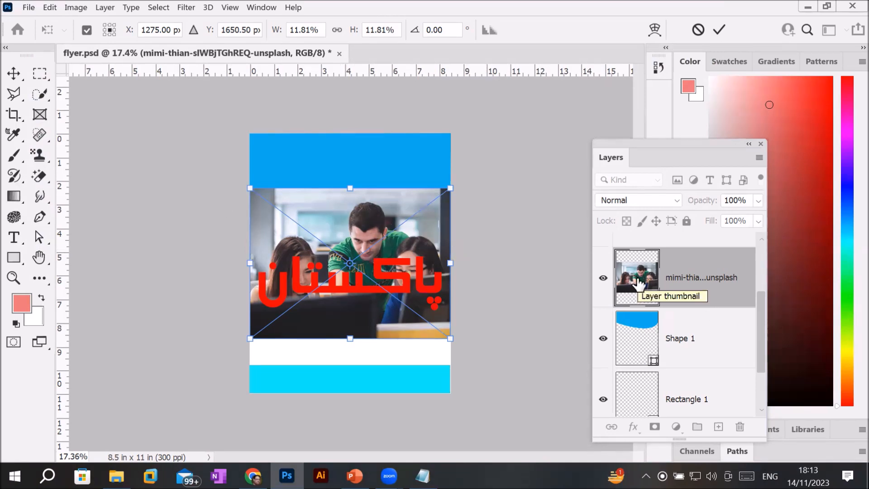
# Step: Confirm the placed photo and make its layer a clipping mask on the Shape 1 layer
pyautogui.click(635, 334)
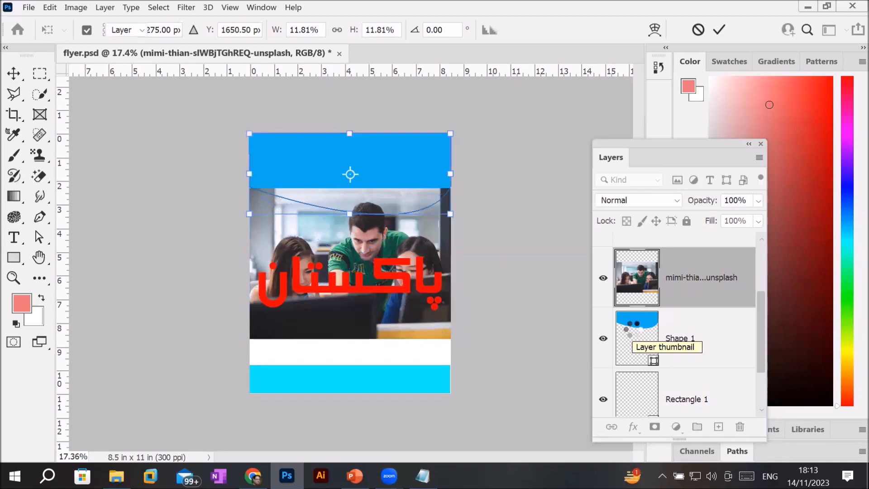
pyautogui.click(699, 294)
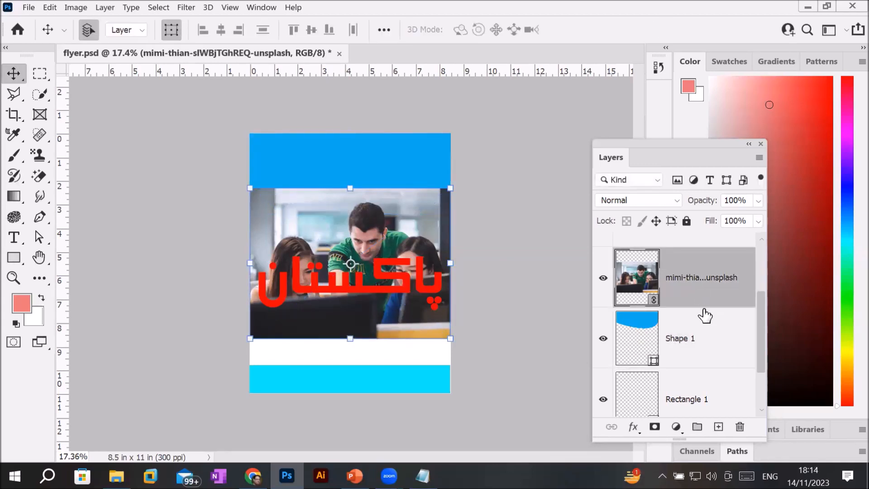
pyautogui.moveTo(704, 315); pyautogui.dragTo(702, 293)
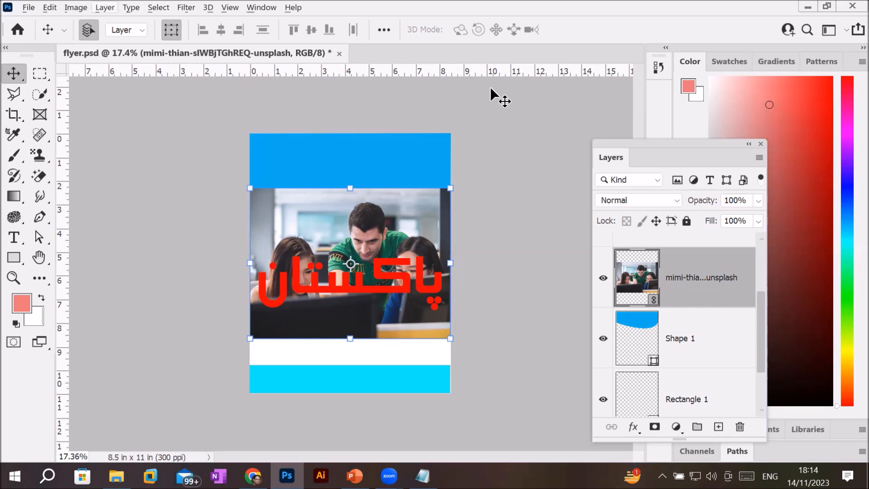
pyautogui.click(105, 7)
pyautogui.moveTo(186, 267)
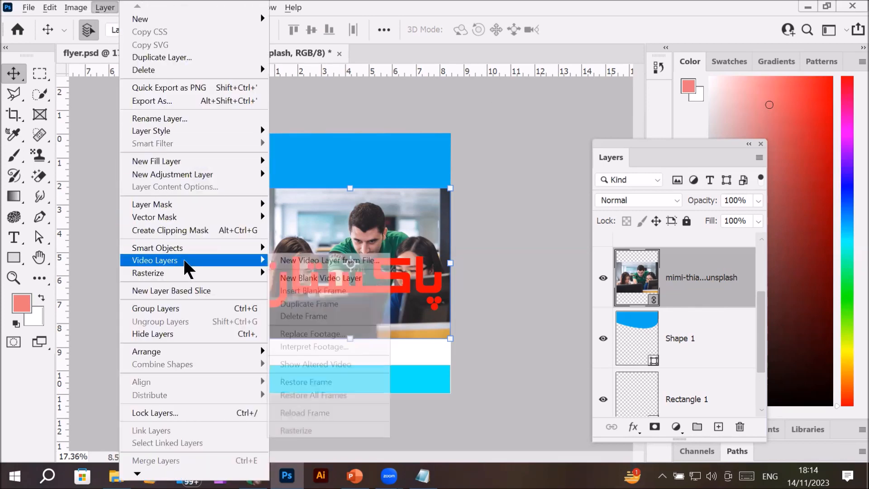
pyautogui.click(210, 230)
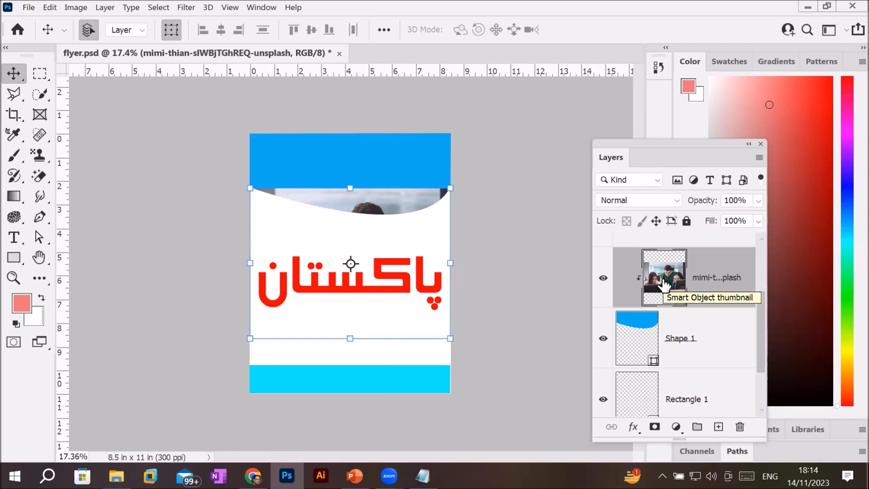
# Step: Move the clipped photo up over the header shape and stretch its width to 14.18% so it fills the shape
pyautogui.moveTo(359, 202); pyautogui.dragTo(378, 136)
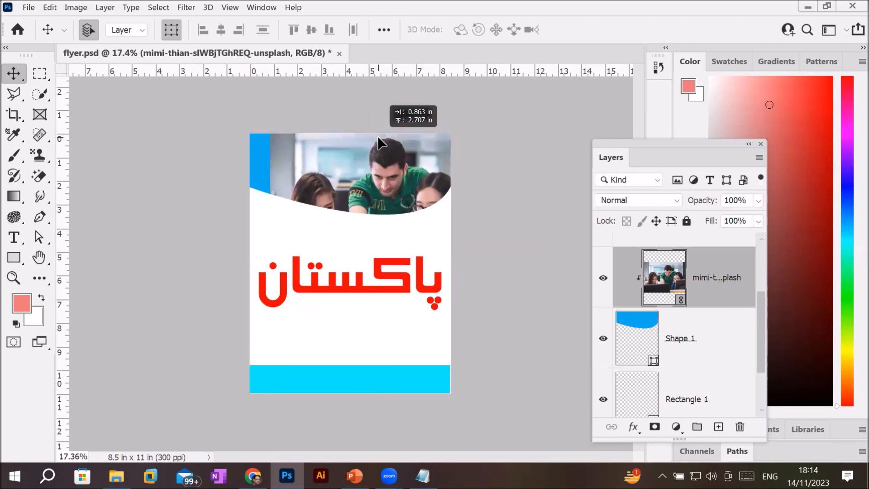
pyautogui.moveTo(270, 199); pyautogui.dragTo(229, 198)
pyautogui.moveTo(394, 202); pyautogui.dragTo(395, 188)
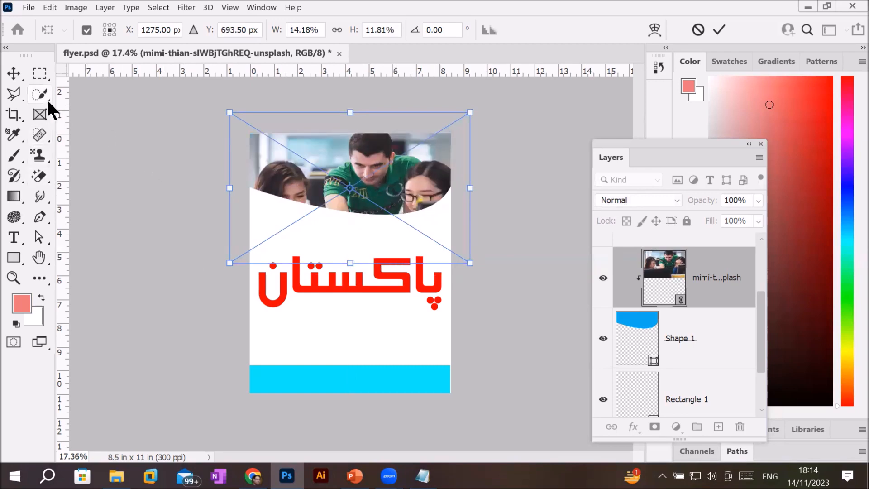
pyautogui.press('Return')
pyautogui.press('v')
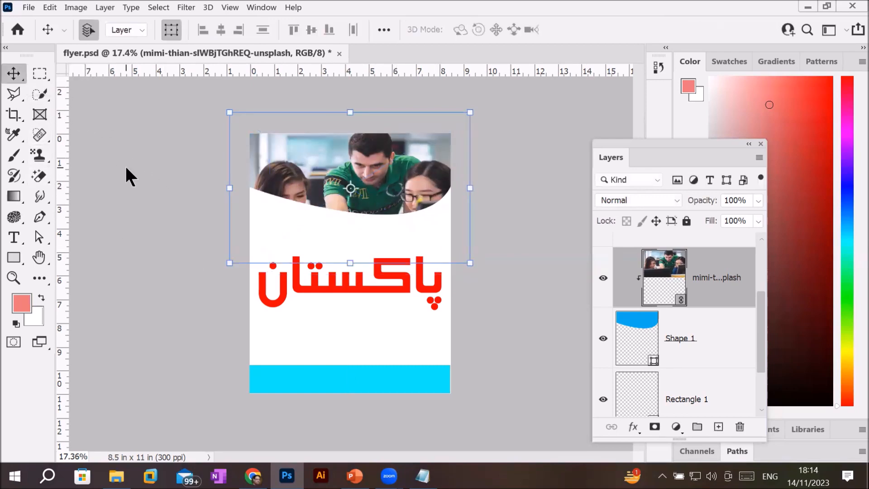
# Step: Examine the 3D tools in the eyedropper and gradient tool groups and the available 3D commands with the Rectangle 1 layer selected
pyautogui.click(687, 350)
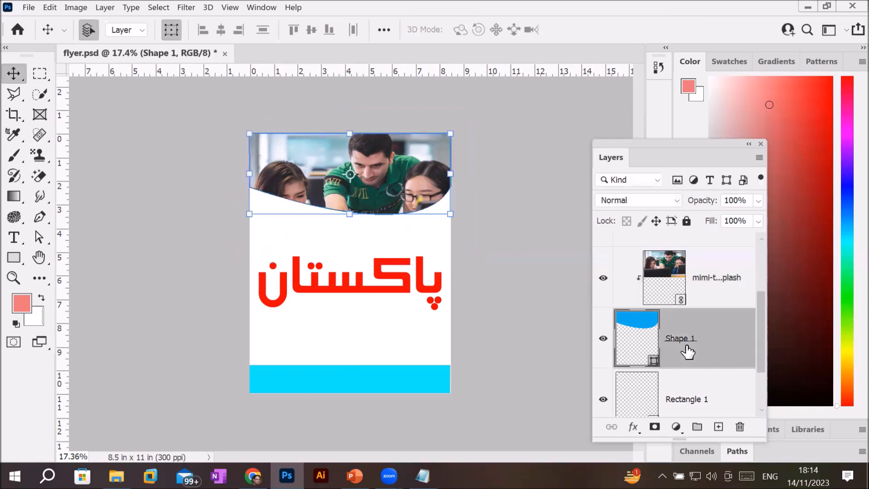
pyautogui.click(679, 398)
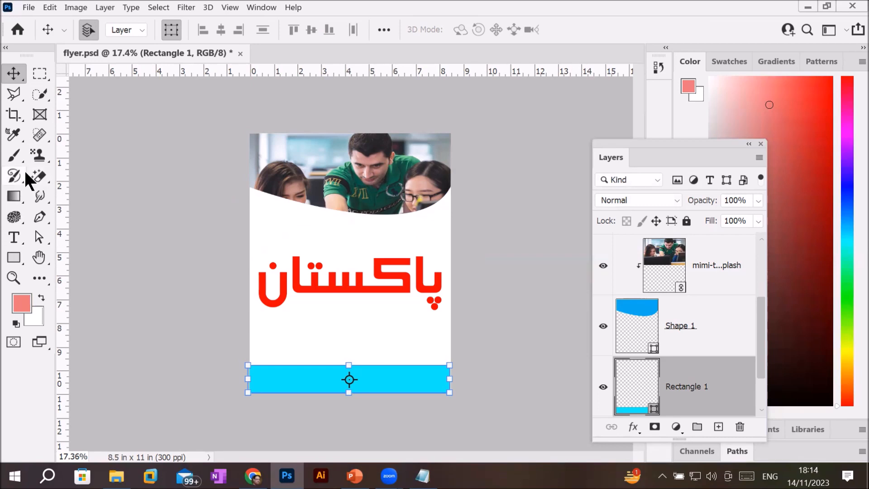
pyautogui.click(19, 138)
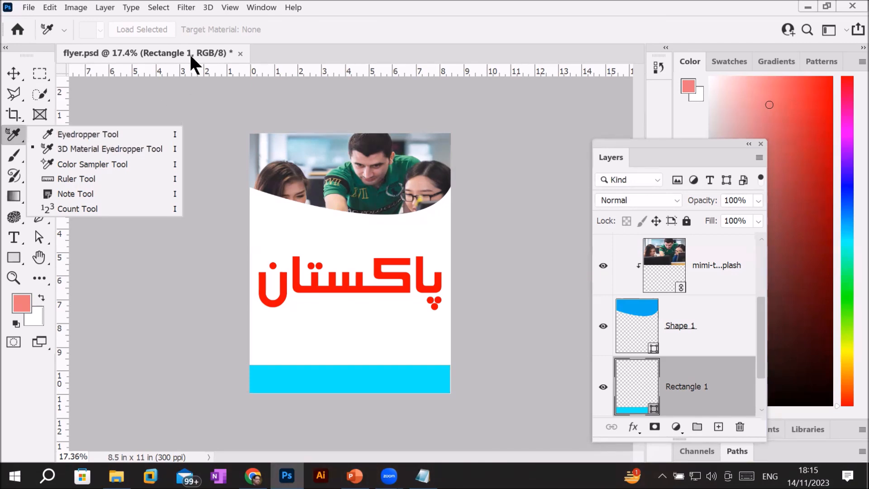
pyautogui.click(208, 8)
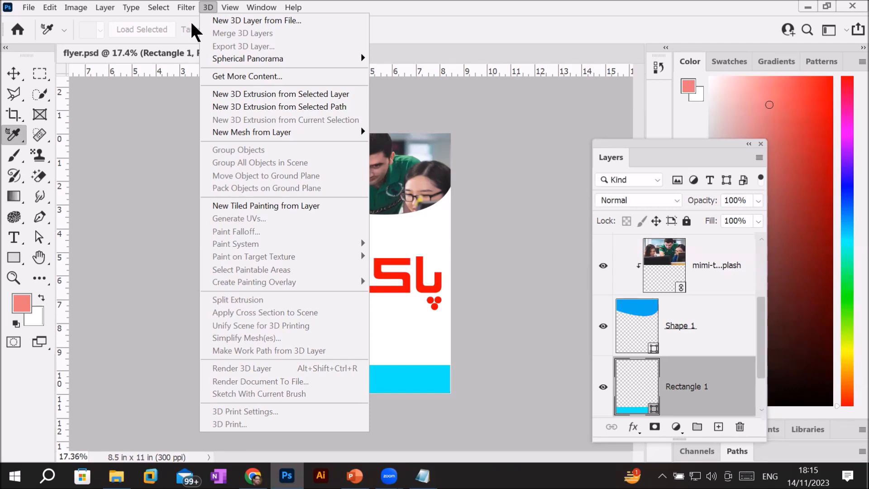
pyautogui.press('Left')
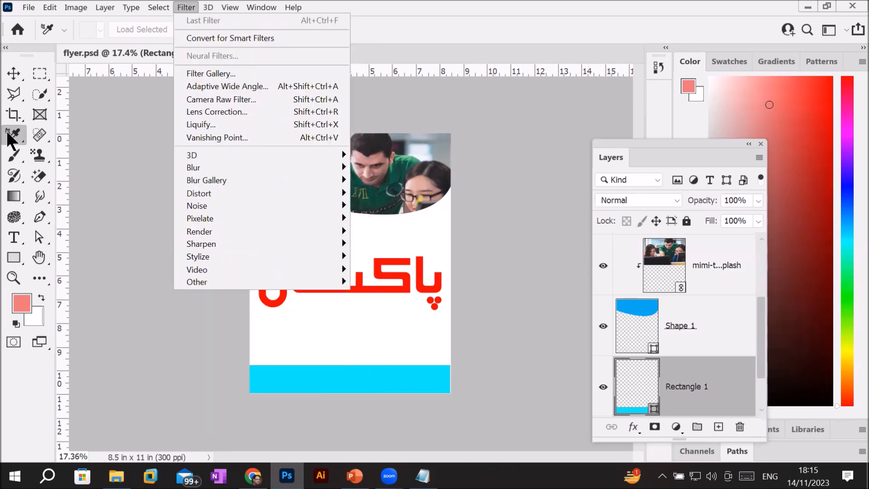
pyautogui.rightClick(8, 135)
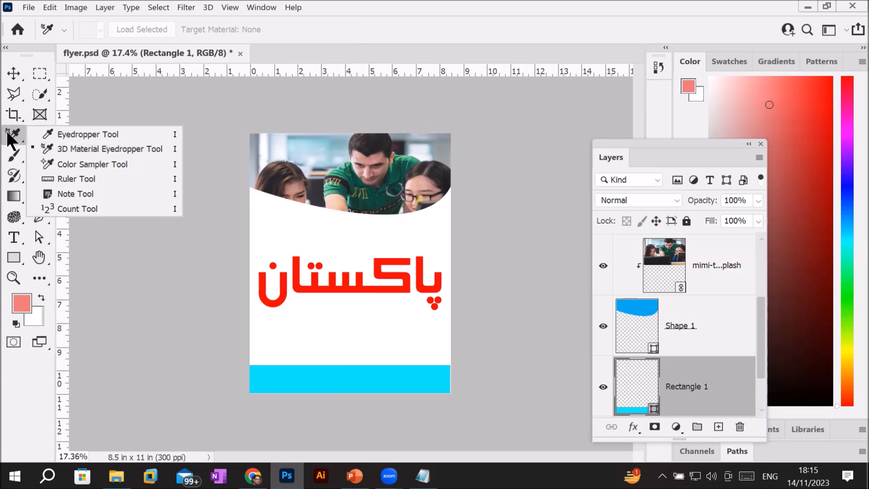
pyautogui.click(11, 197)
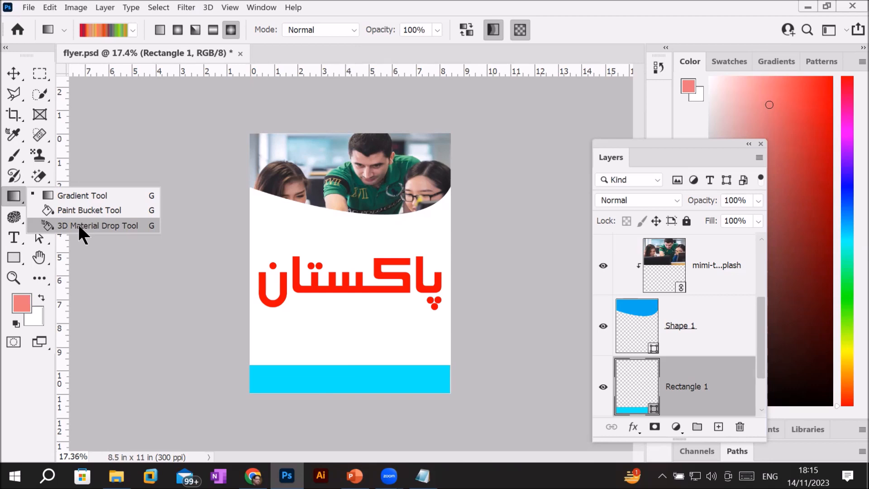
pyautogui.click(202, 13)
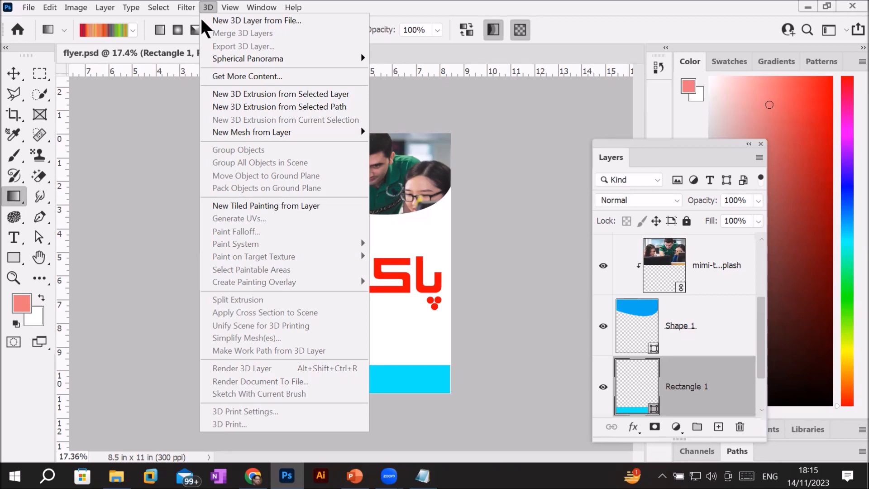
pyautogui.press('Escape')
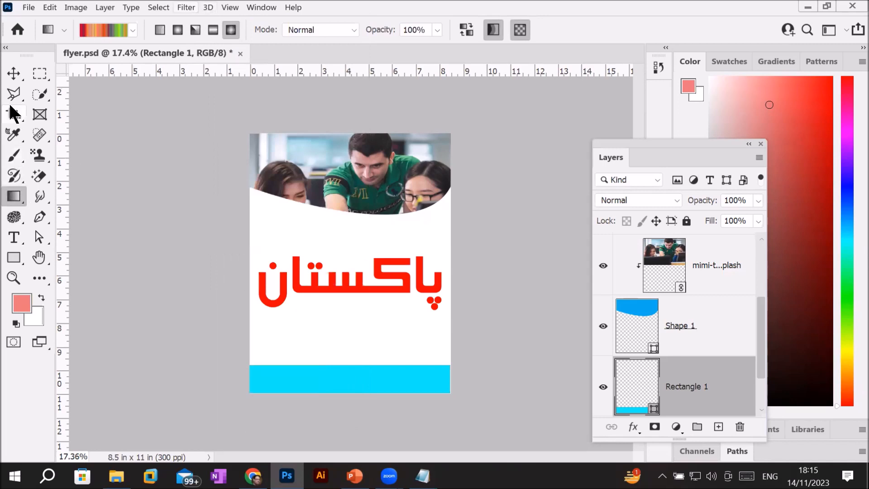
pyautogui.click(10, 132)
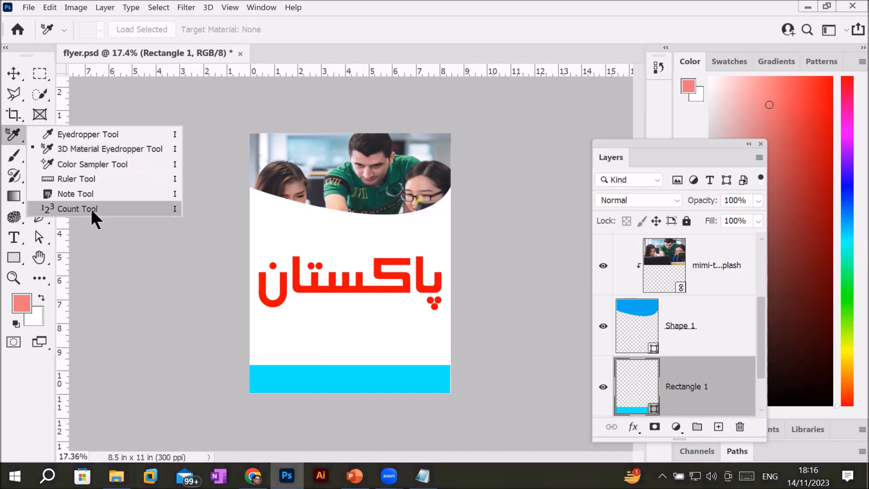
# Step: Move the red پاکستان text about 2 in down so it sits just above the cyan band of the flyer
pyautogui.scroll(2, 482, 126)
pyautogui.scroll(1, 482, 125)
pyautogui.click(14, 73)
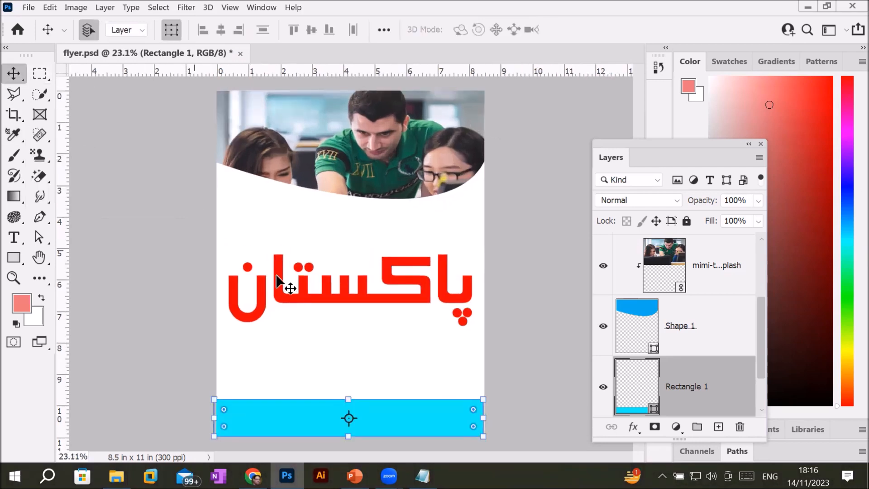
pyautogui.moveTo(316, 303); pyautogui.dragTo(309, 357)
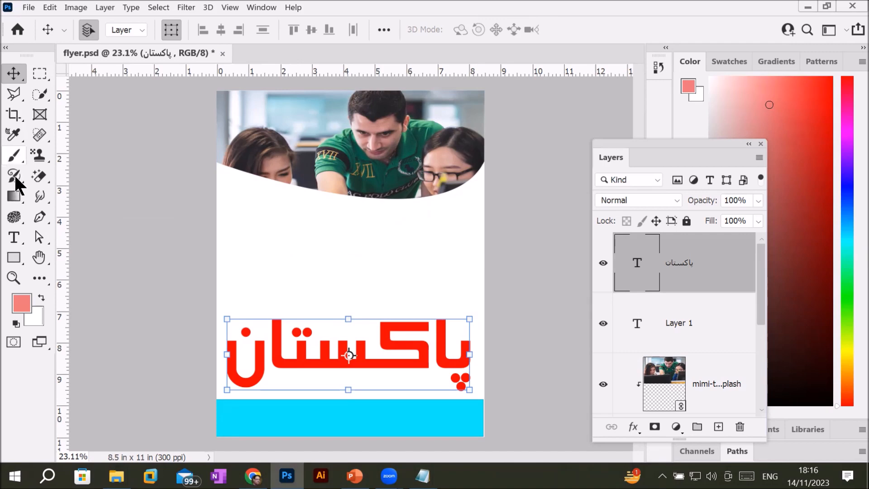
# Step: Switch to Chrome and open google.com in place of the Urdu font page
pyautogui.click(13, 131)
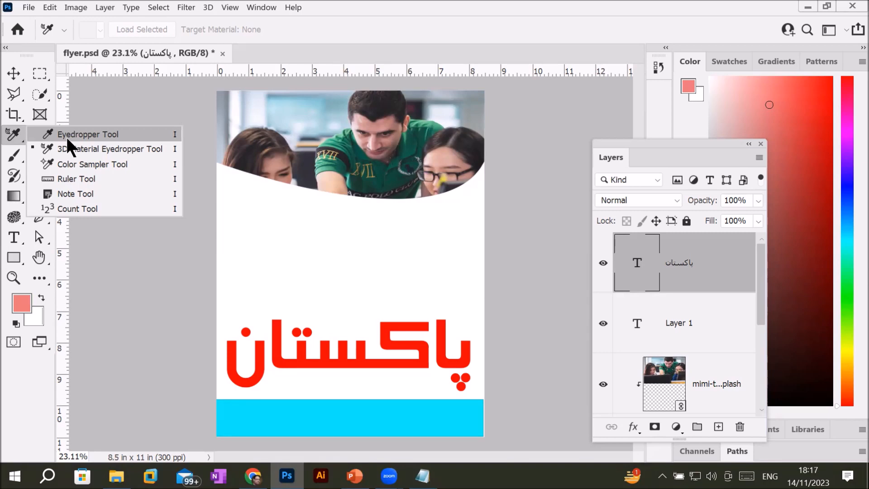
pyautogui.hotkey('alt', 'Tab')
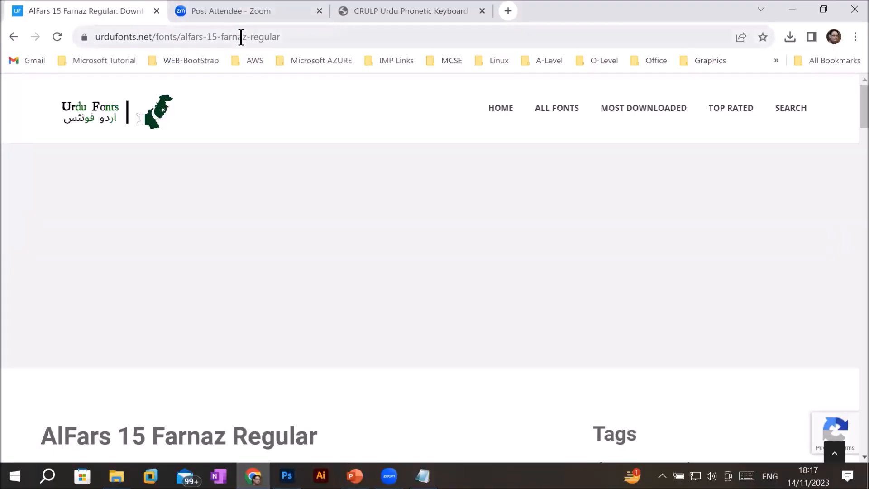
pyautogui.click(242, 38)
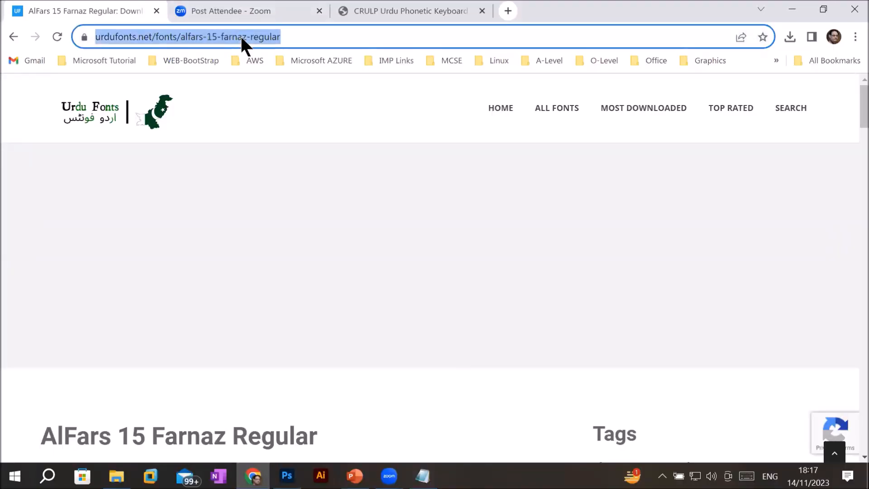
pyautogui.write('goo')
pyautogui.press('Return')
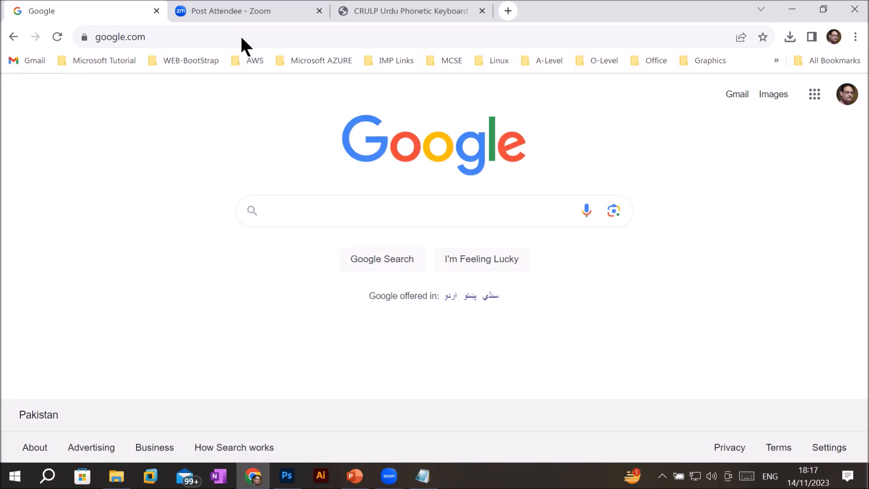
# Step: Search Google for colorhunt and open the Color Hunt website
pyautogui.click(354, 207)
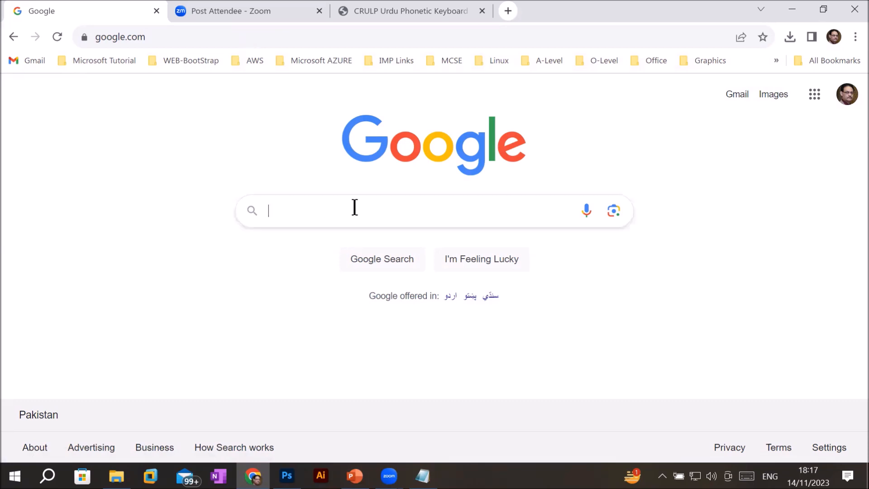
pyautogui.write('color')
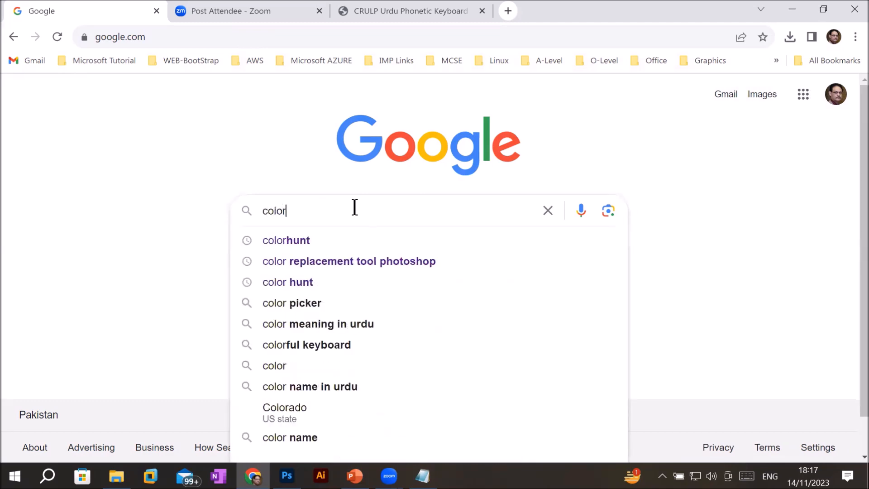
pyautogui.press('Down')
pyautogui.press('Return')
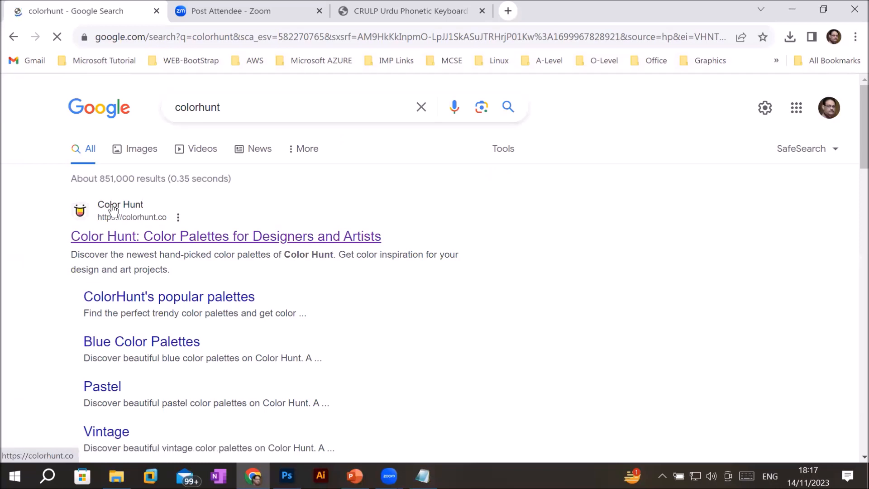
pyautogui.click(113, 209)
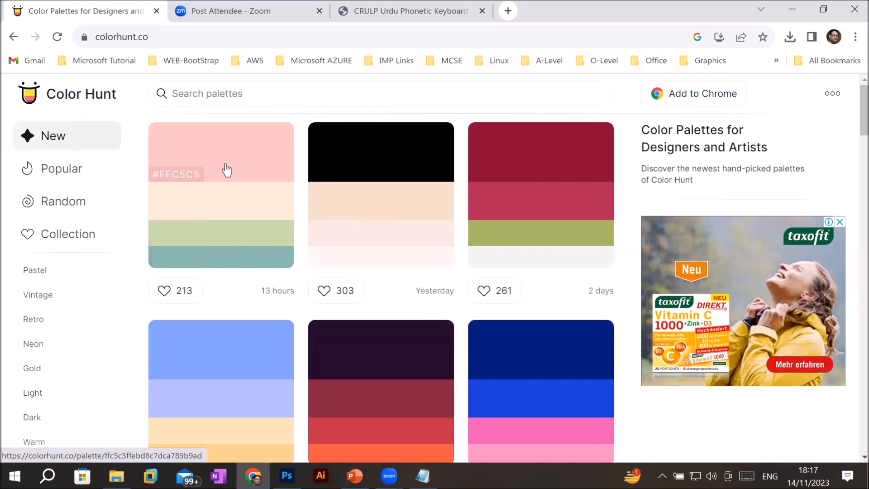
# Step: Among the newest Color Hunt palettes, open the one with navy #2B3499, two oranges and beige
pyautogui.scroll(-4, 241, 194)
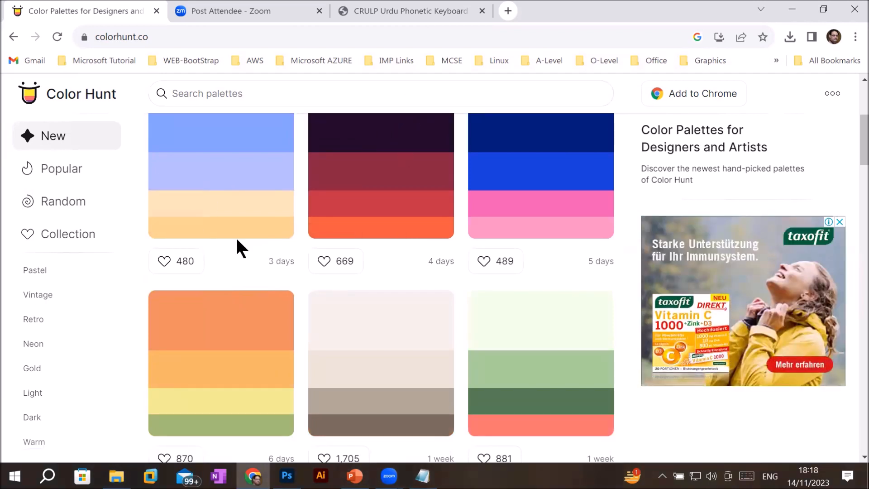
pyautogui.scroll(-5, 241, 246)
pyautogui.scroll(-6, 243, 247)
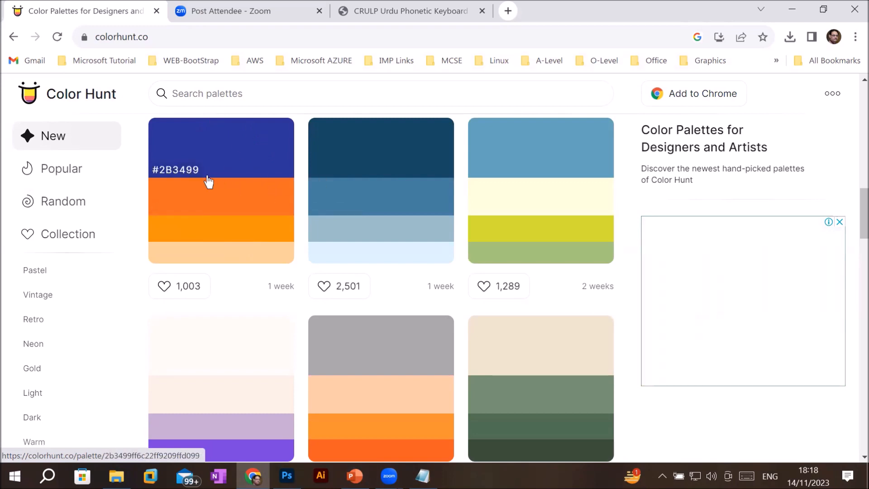
pyautogui.click(239, 231)
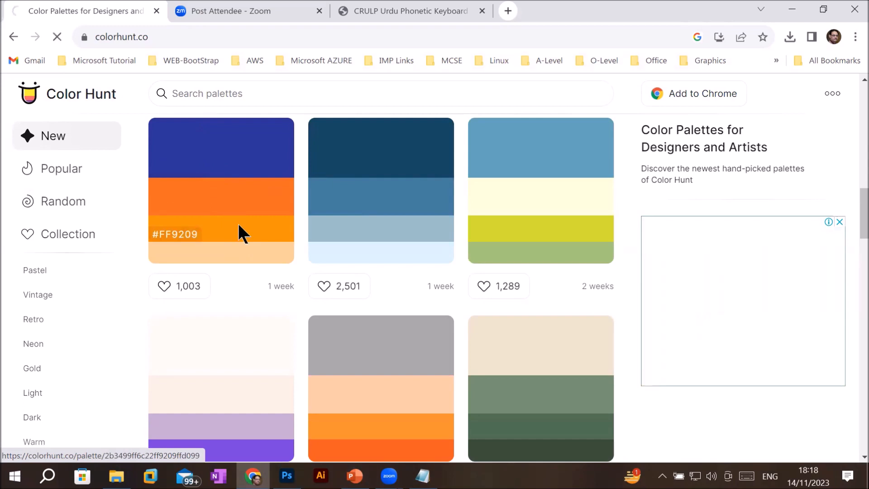
# Step: Review the palette's colour codes and download the palette as an image
pyautogui.scroll(-5, 421, 296)
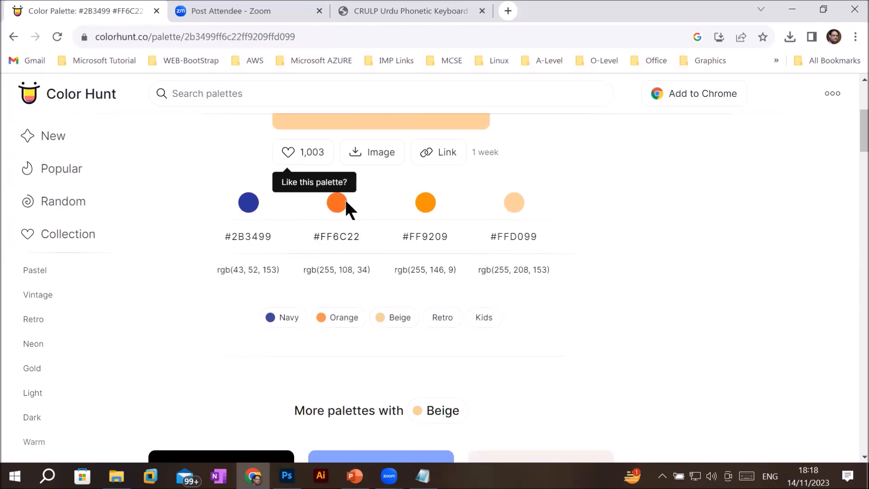
pyautogui.scroll(5, 346, 202)
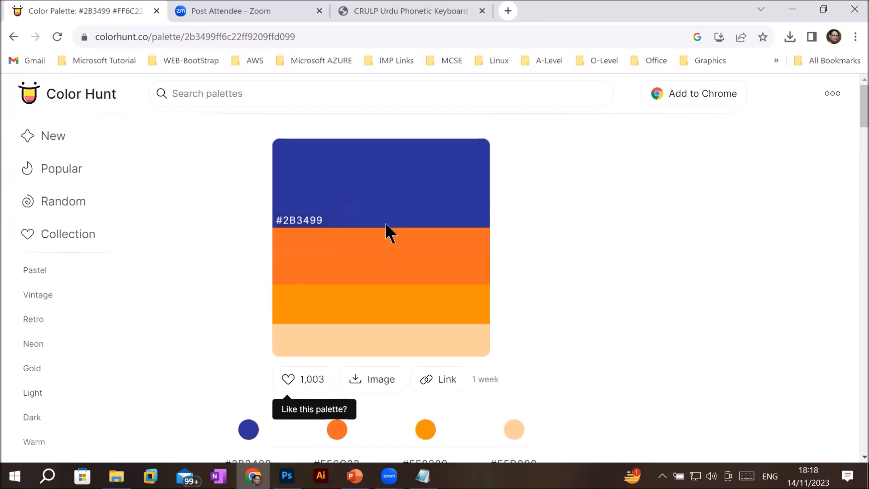
pyautogui.scroll(-3, 386, 225)
pyautogui.scroll(3, 386, 225)
pyautogui.click(373, 382)
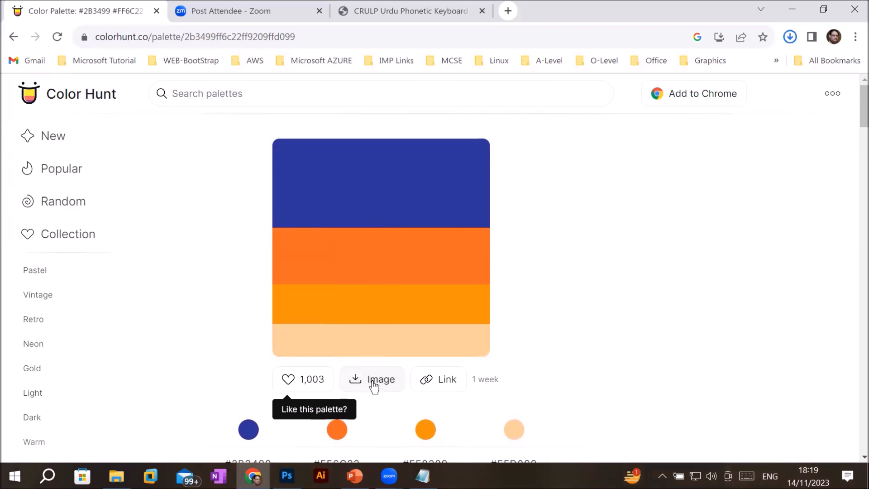
# Step: Place the downloaded Color Hunt Palette PNG from the Downloads folder into the flyer and move it about 1.7 in right
pyautogui.click(119, 472)
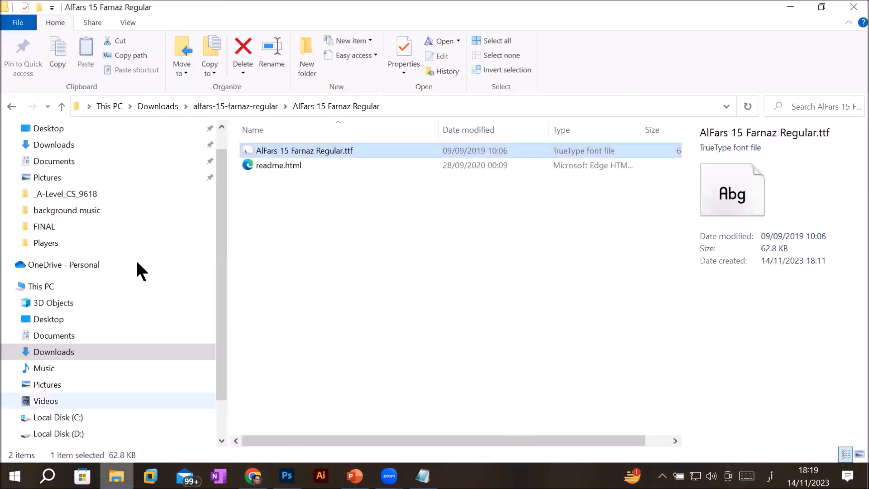
pyautogui.click(100, 142)
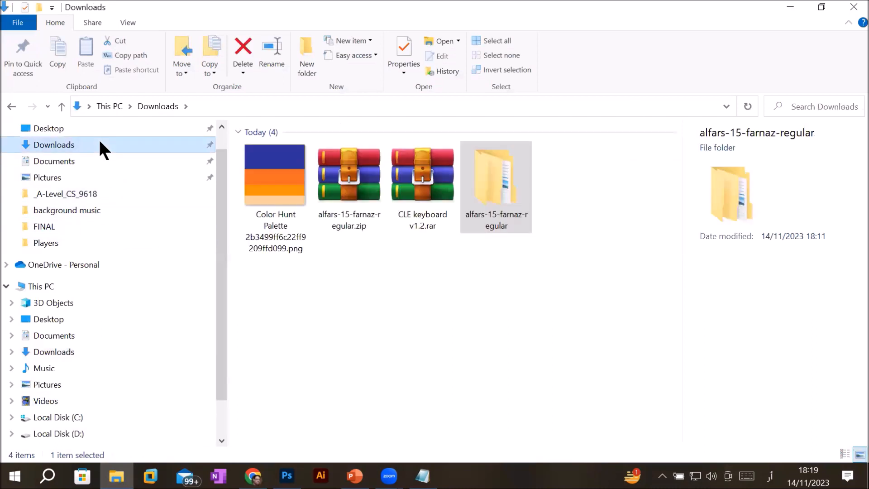
pyautogui.moveTo(265, 175); pyautogui.dragTo(131, 264)
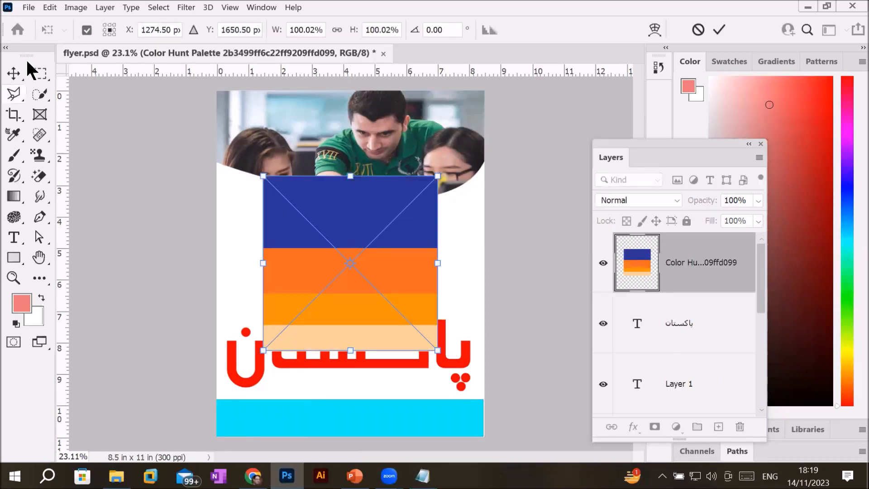
pyautogui.click(14, 73)
pyautogui.moveTo(235, 220); pyautogui.dragTo(438, 216)
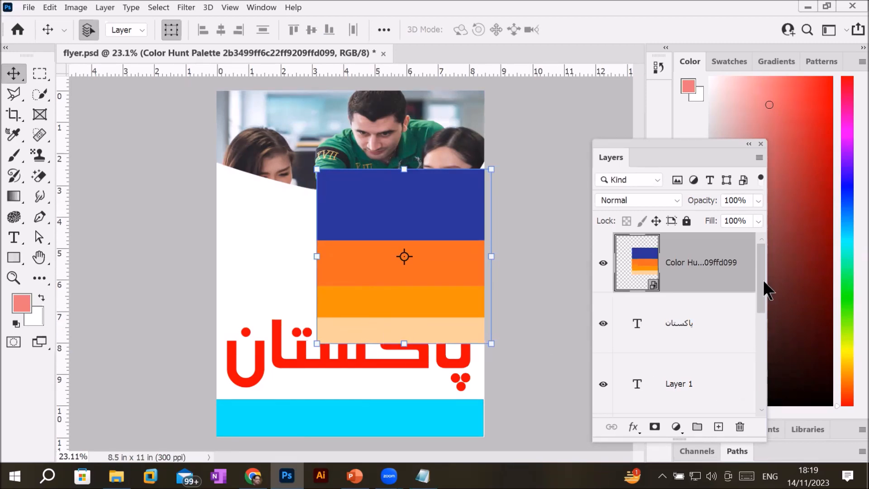
# Step: Select the Background layer and sample the palette's beige stripe as the foreground colour with the Eyedropper Tool
pyautogui.moveTo(760, 287); pyautogui.dragTo(770, 402)
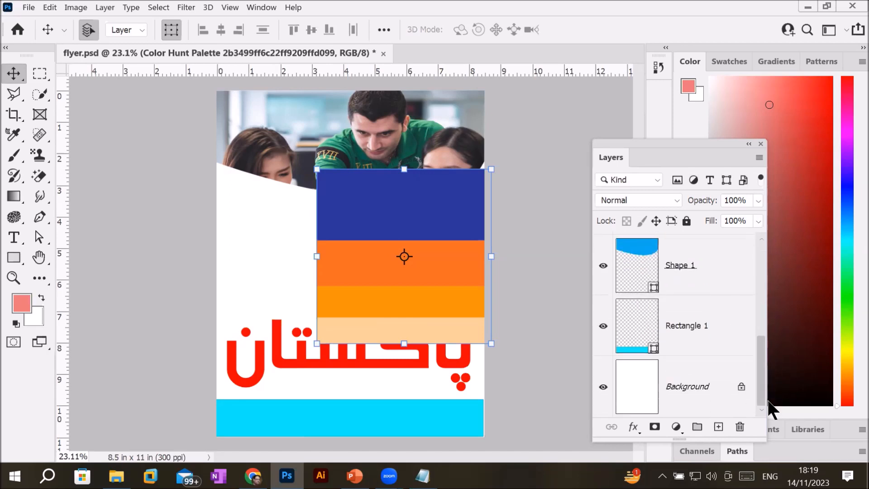
pyautogui.click(681, 398)
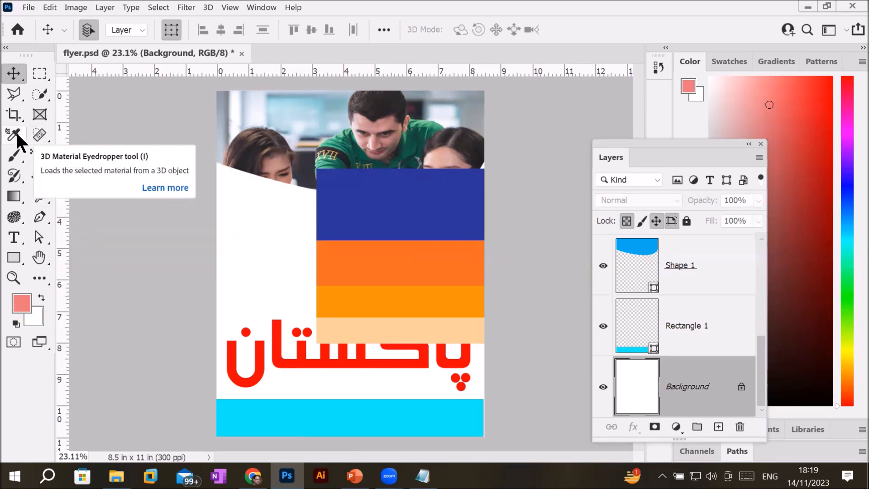
pyautogui.click(16, 133)
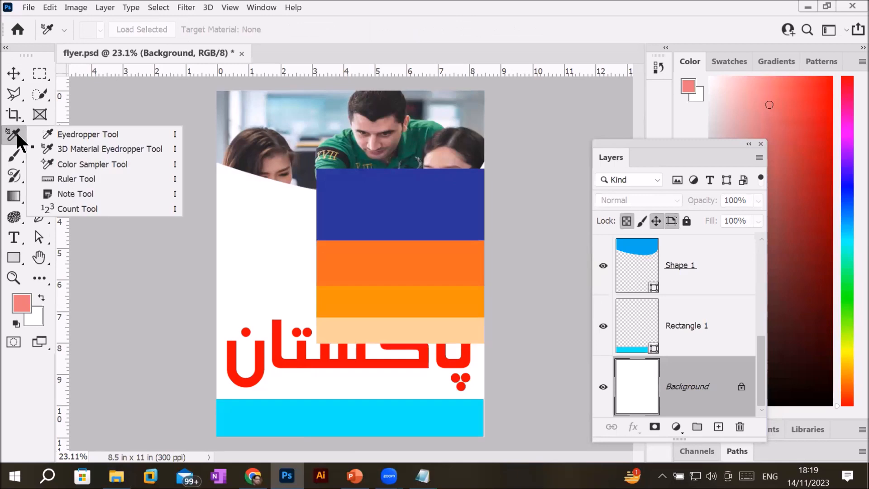
pyautogui.click(86, 132)
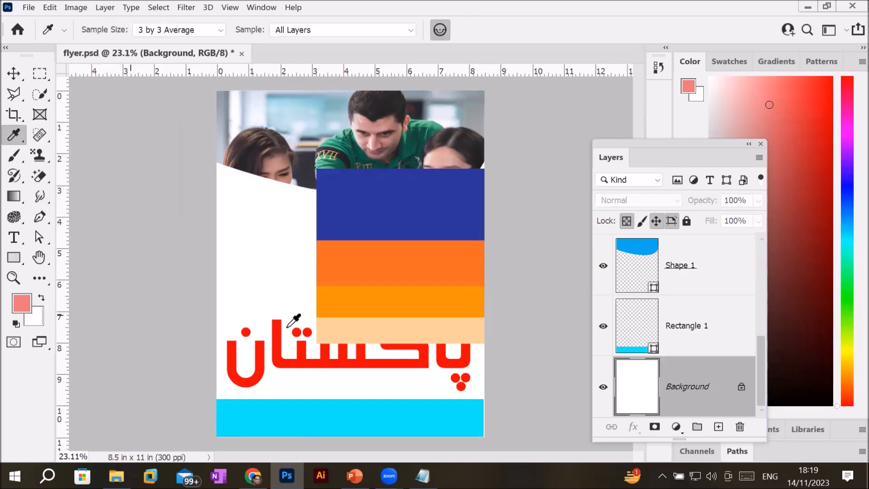
pyautogui.click(364, 334)
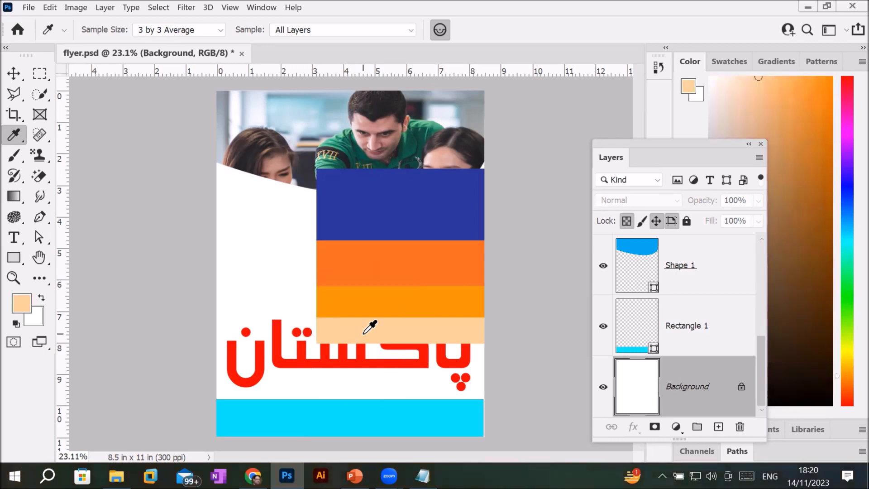
# Step: Sample the palette stripes, finishing on beige, and fill the Background layer with that beige foreground colour
pyautogui.click(382, 306)
pyautogui.click(417, 258)
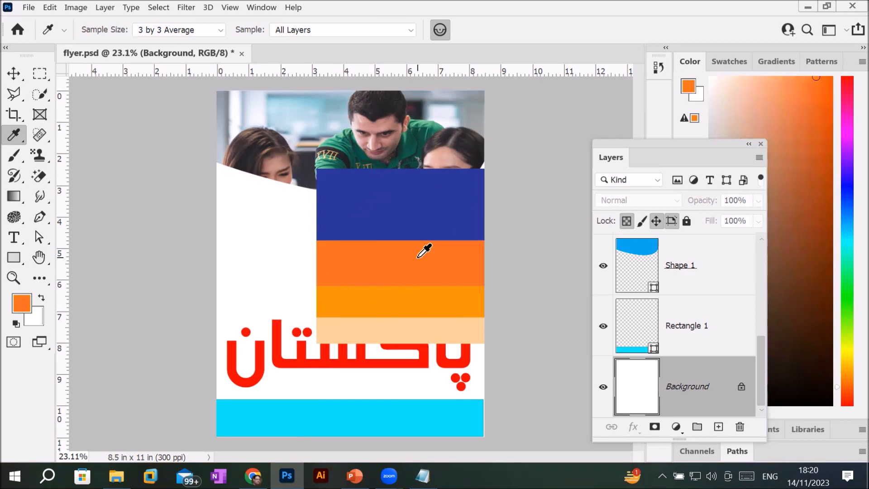
pyautogui.click(433, 202)
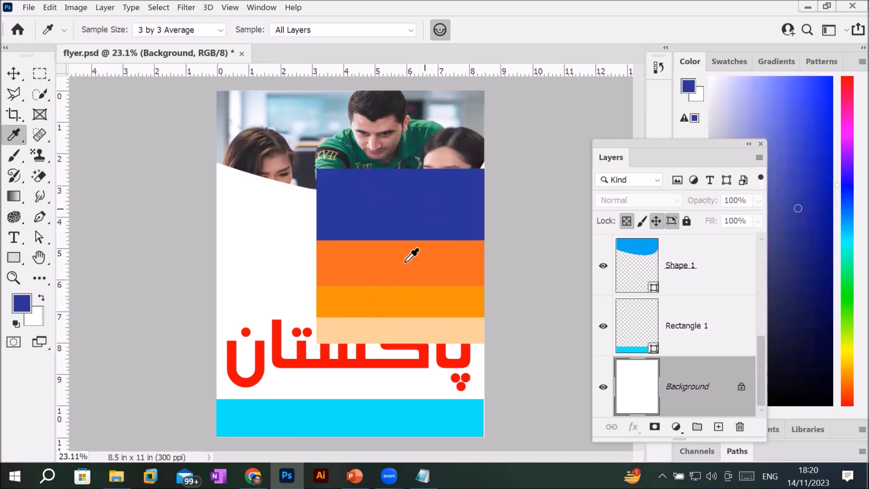
pyautogui.click(450, 325)
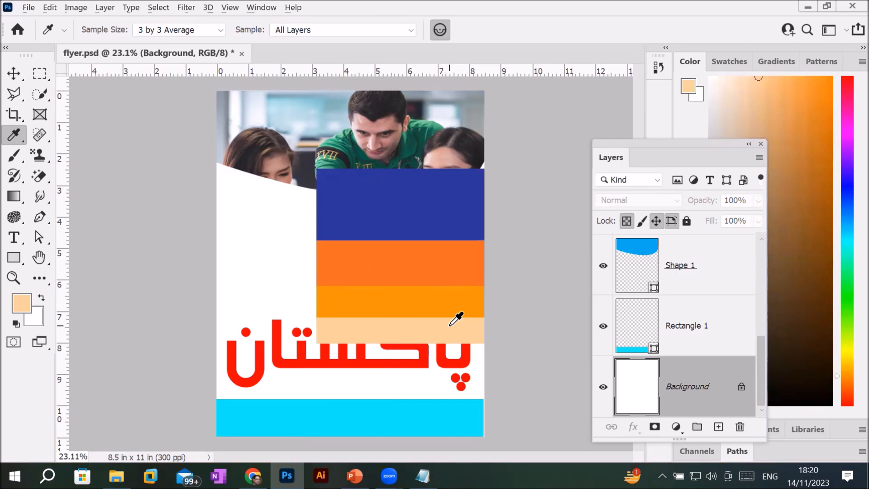
pyautogui.hotkey('alt', 'BackSpace')
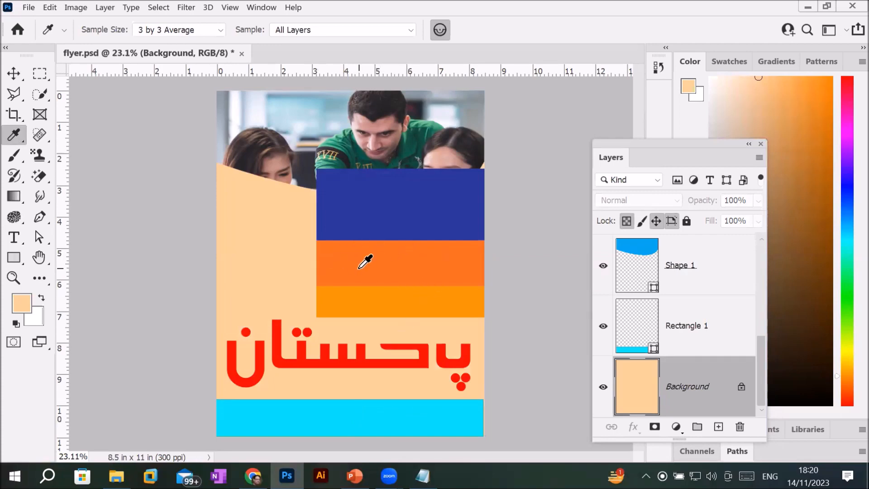
# Step: Choose a custom fill colour for the Rectangle 1 shape, sampling the palette's darker orange stripe (#ff6c22)
pyautogui.click(626, 338)
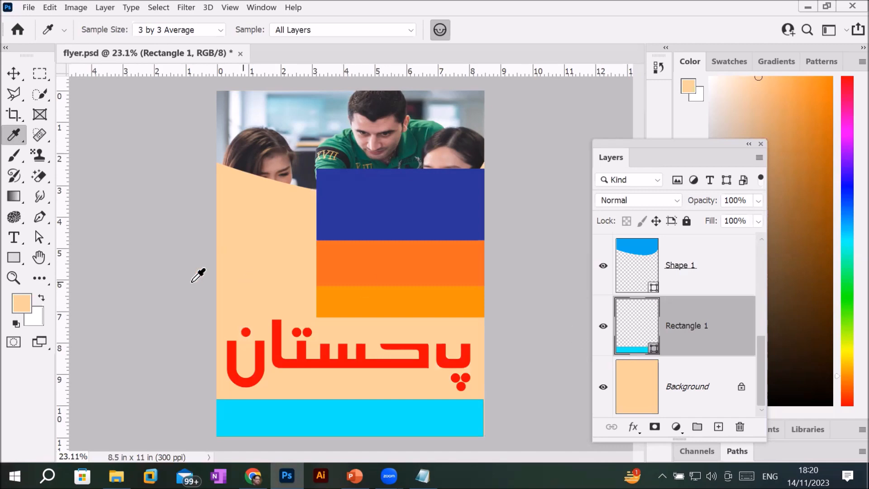
pyautogui.click(13, 258)
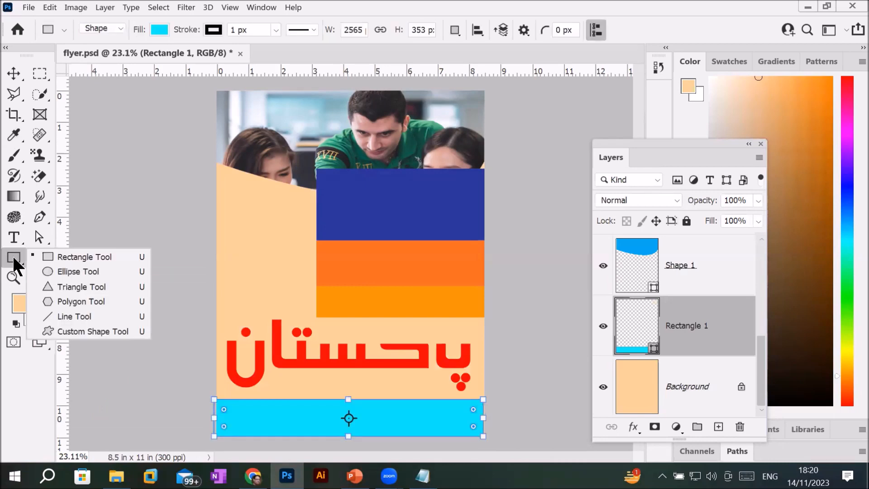
pyautogui.click(64, 255)
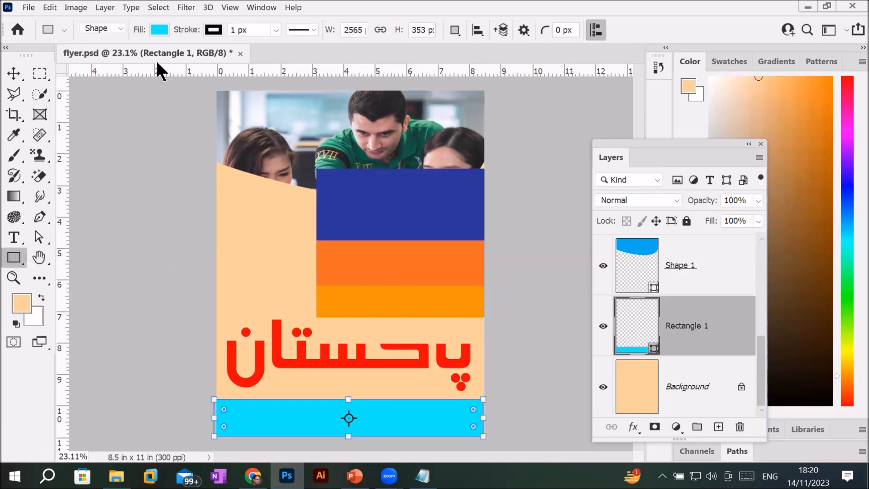
pyautogui.click(160, 28)
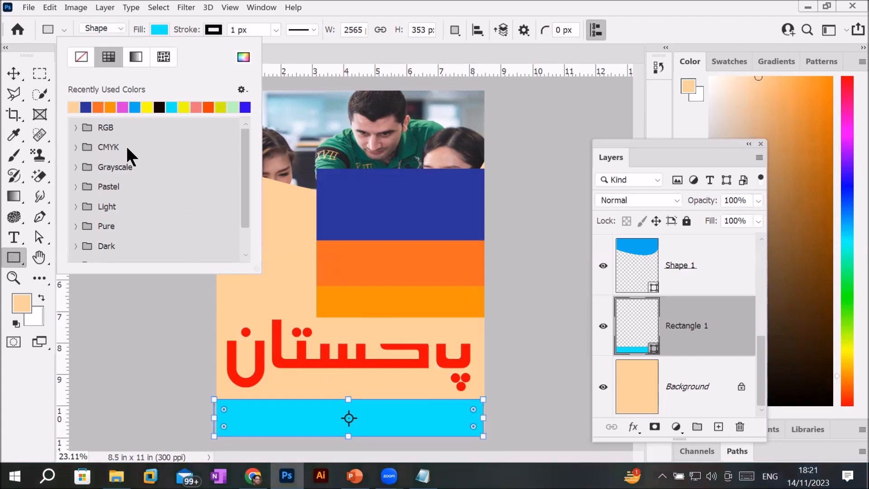
pyautogui.click(243, 58)
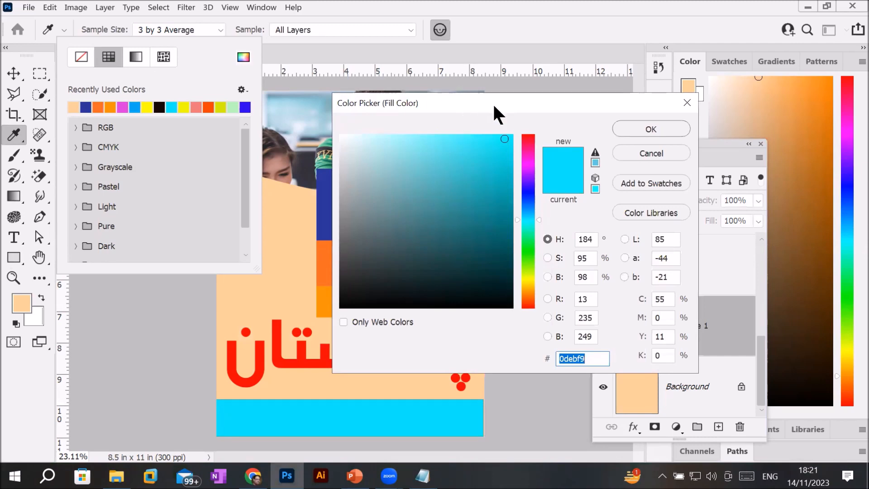
pyautogui.moveTo(492, 102); pyautogui.dragTo(624, 102)
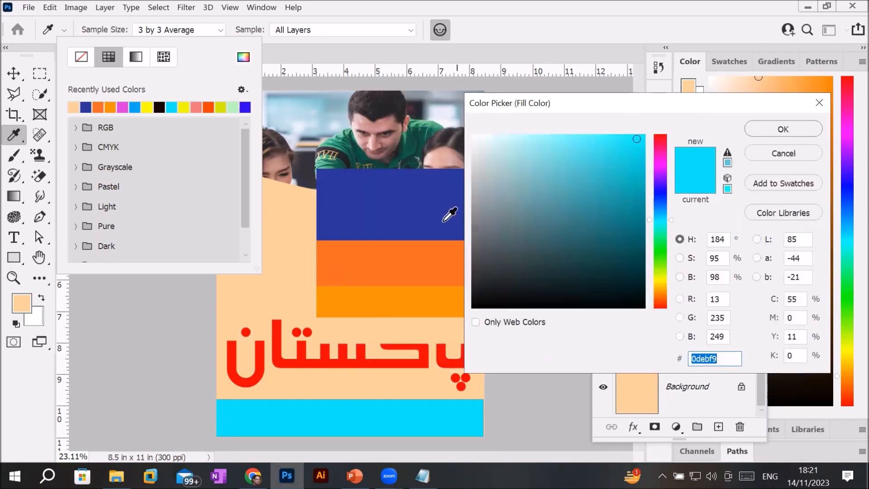
pyautogui.click(375, 261)
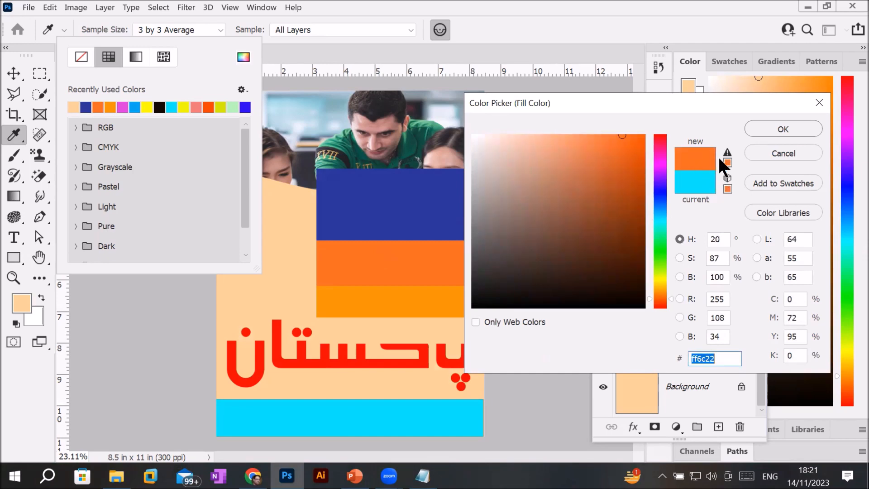
# Step: Add the sampled orange to the swatches and the current library under the name "Below strip Orange"
pyautogui.click(775, 183)
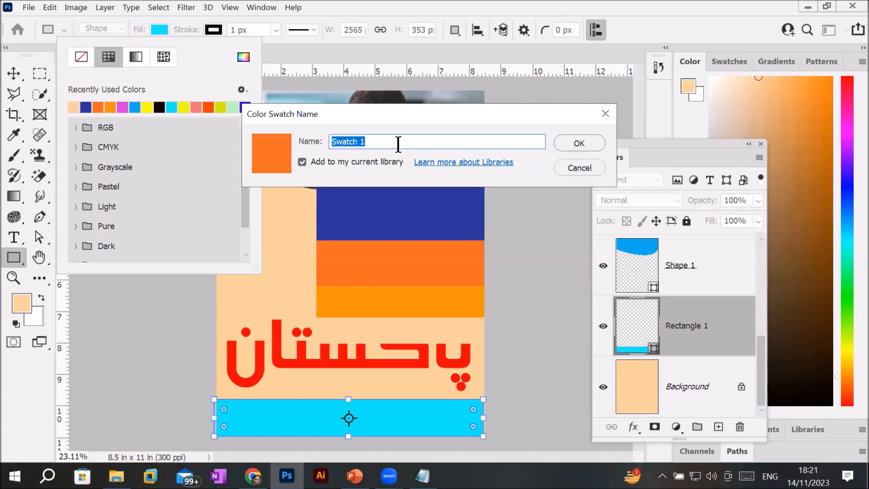
pyautogui.write('Bello')
pyautogui.press('BackSpace')
pyautogui.press('BackSpace')
pyautogui.write('ow strip o')
pyautogui.press('BackSpace')
pyautogui.write('O')
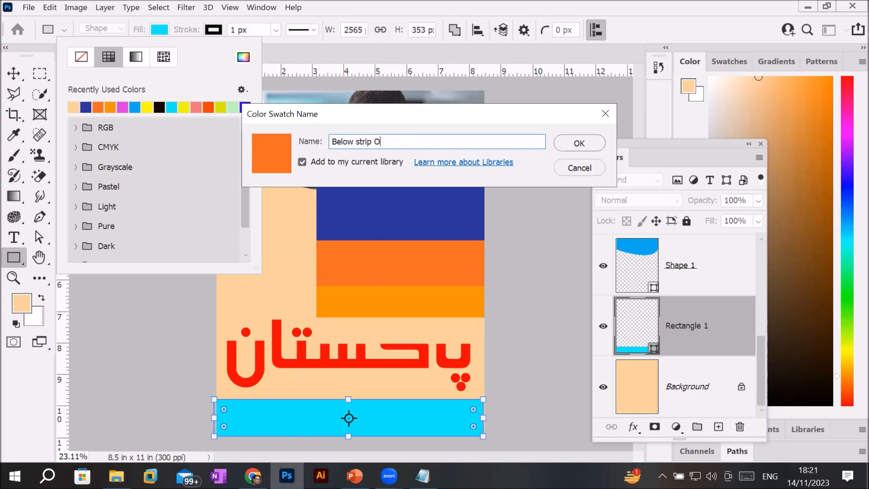
pyautogui.write('ragne')
pyautogui.press('BackSpace')
pyautogui.press('BackSpace')
pyautogui.press('BackSpace')
pyautogui.write('nge')
pyautogui.click(573, 144)
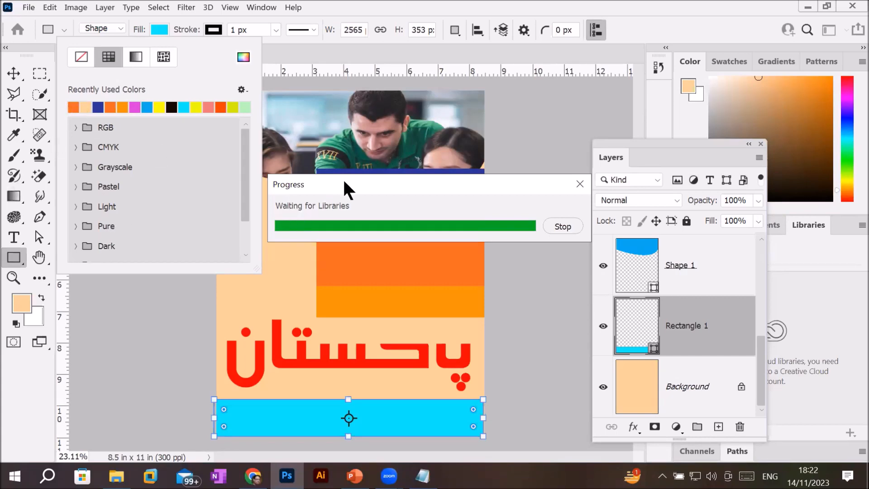
pyautogui.moveTo(344, 181); pyautogui.dragTo(349, 125)
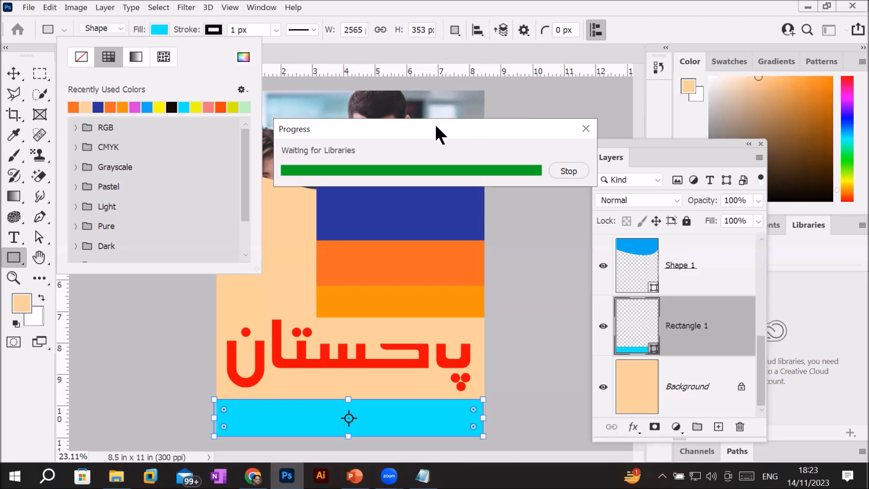
# Step: Switch to the untitled Notepad note and close it, discarding its changes
pyautogui.moveTo(436, 132); pyautogui.dragTo(414, 215)
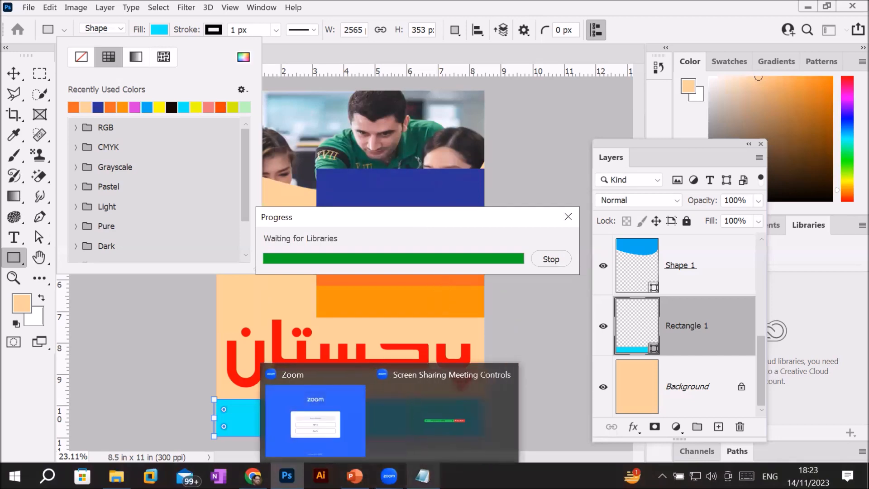
pyautogui.moveTo(422, 475)
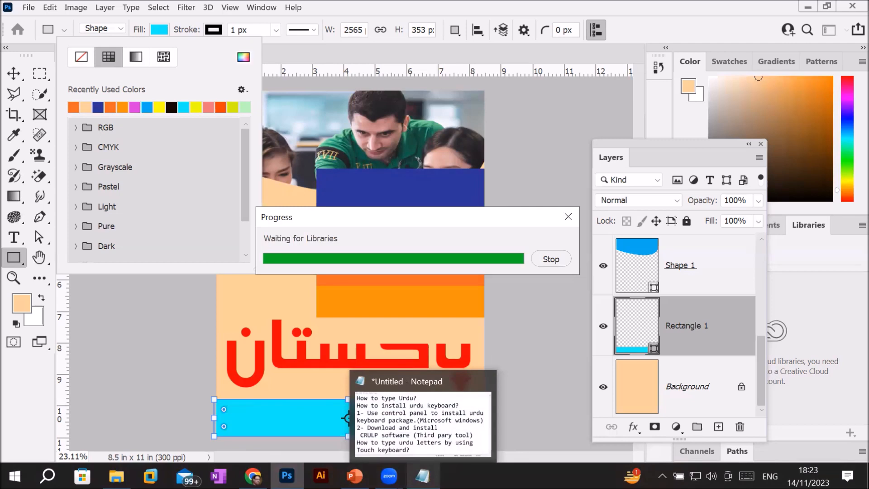
pyautogui.click(423, 475)
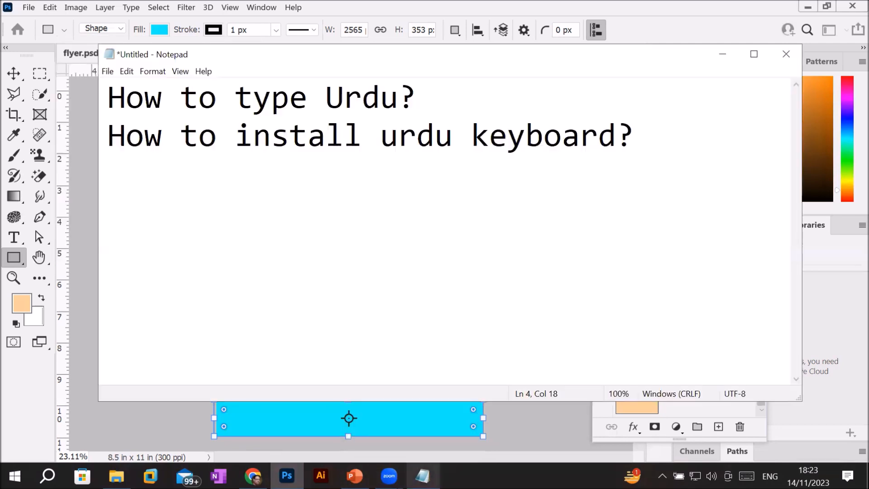
pyautogui.click(786, 53)
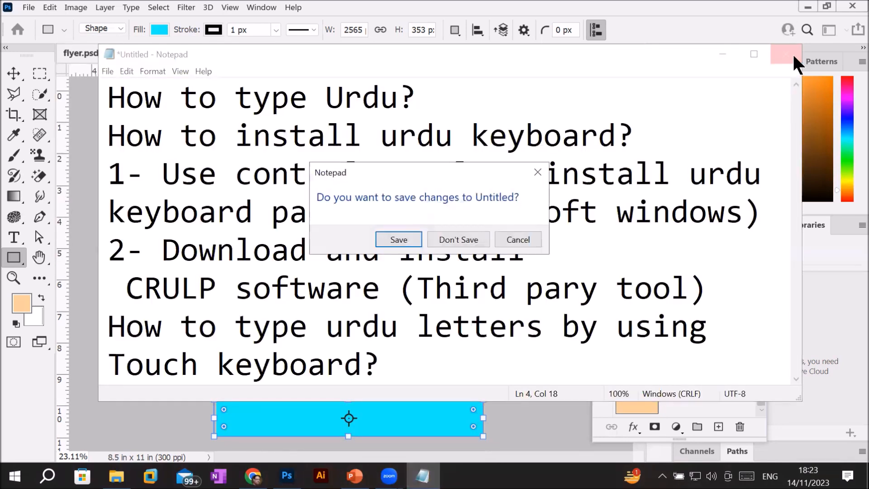
pyautogui.click(470, 232)
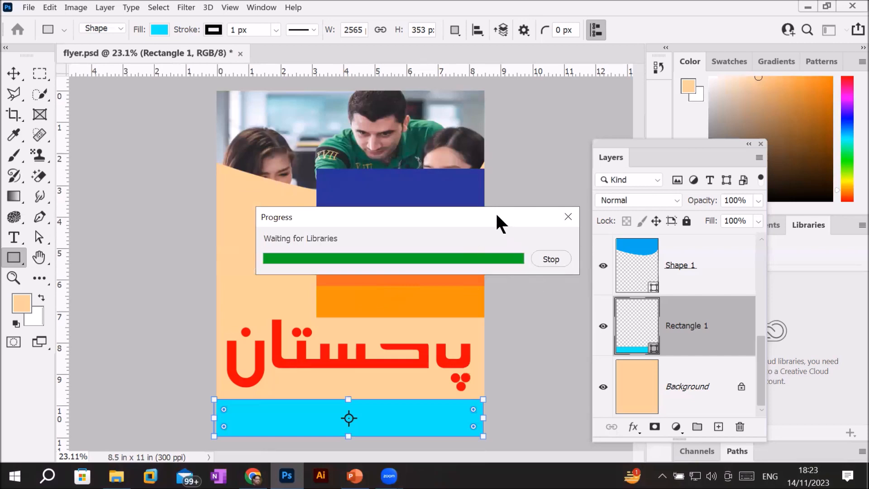
# Step: Stop the pending Libraries loading process and return to the flyer document
pyautogui.moveTo(495, 211); pyautogui.dragTo(397, 241)
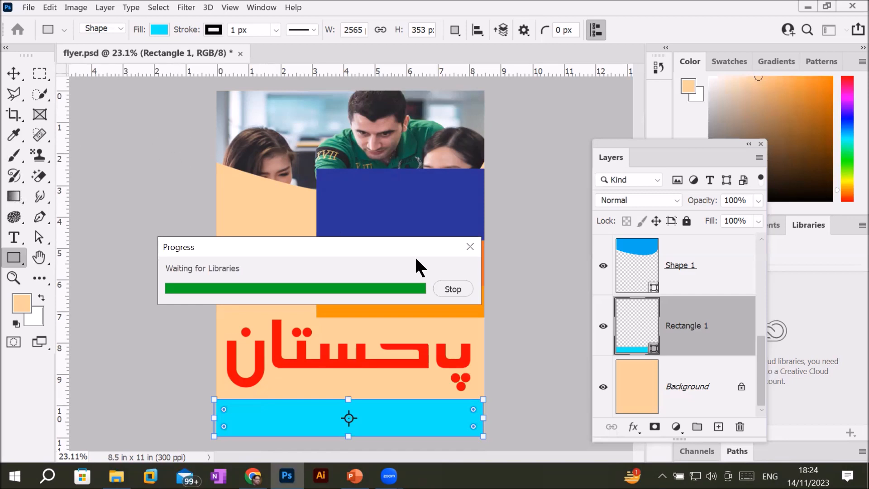
pyautogui.click(457, 288)
pyautogui.click(781, 152)
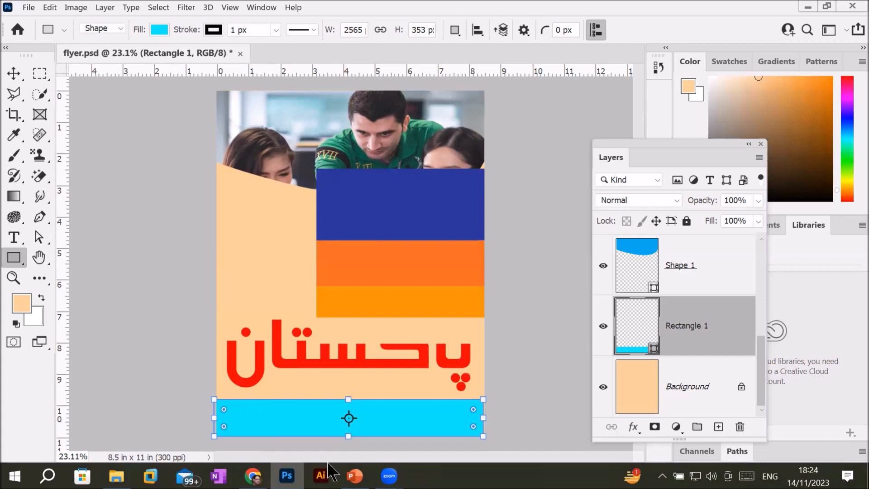
# Step: Sample the palette's reddish orange and fill the flyer's cyan bottom rectangle with it using Paint Bucket, rasterizing the shape layer
pyautogui.scroll(5, 386, 412)
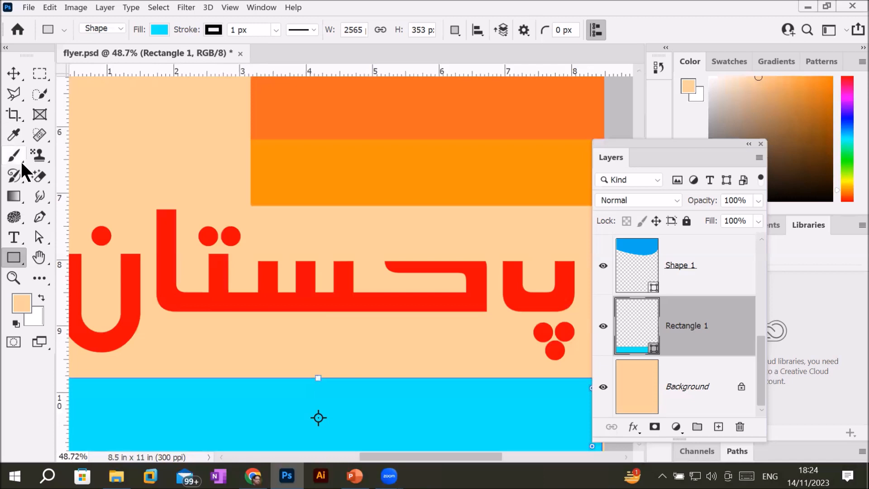
pyautogui.click(15, 134)
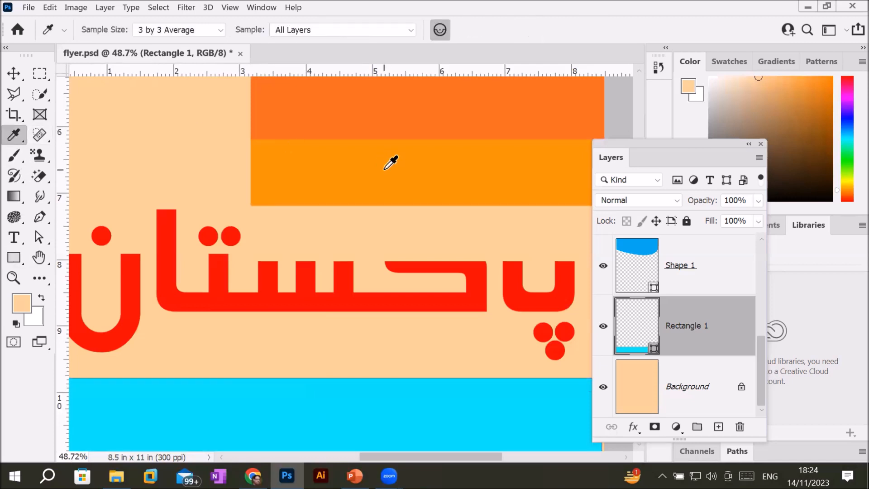
pyautogui.click(386, 103)
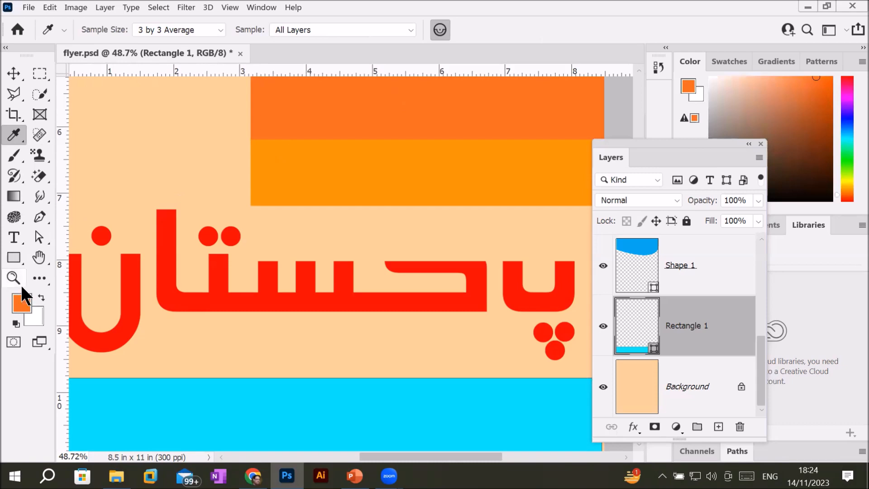
pyautogui.click(17, 196)
pyautogui.rightClick(17, 196)
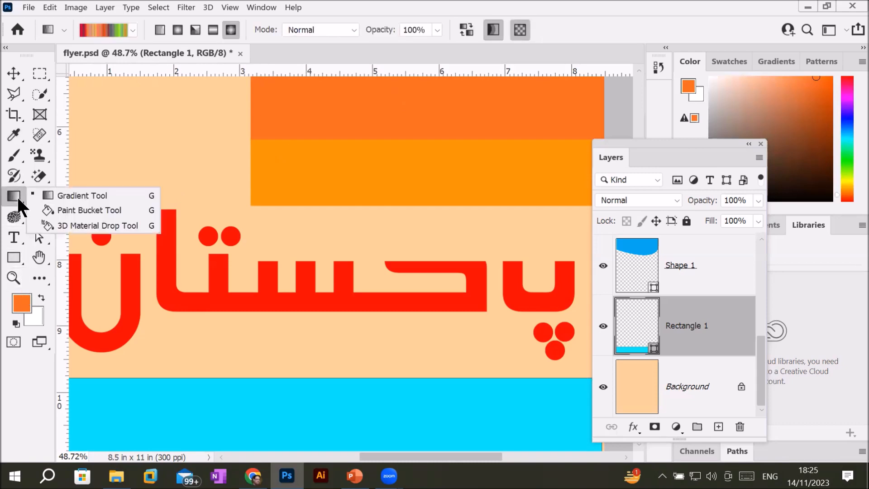
pyautogui.click(86, 212)
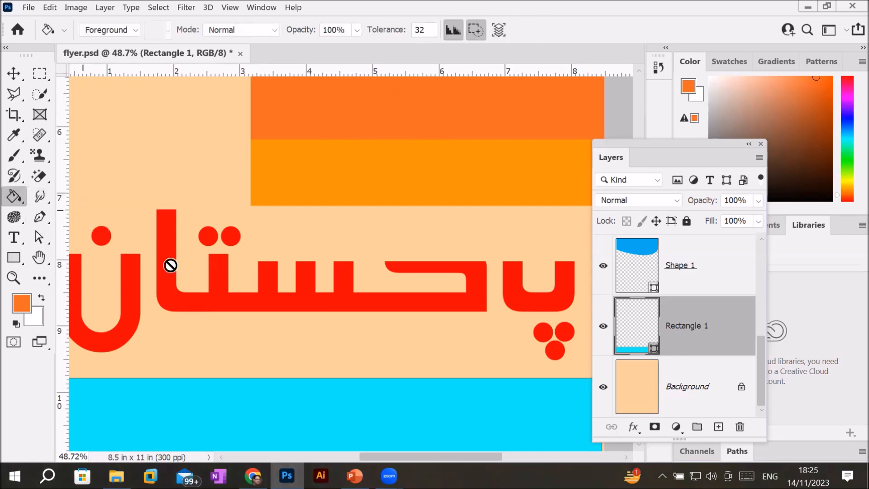
pyautogui.moveTo(375, 416); pyautogui.dragTo(375, 299)
pyautogui.click(383, 298)
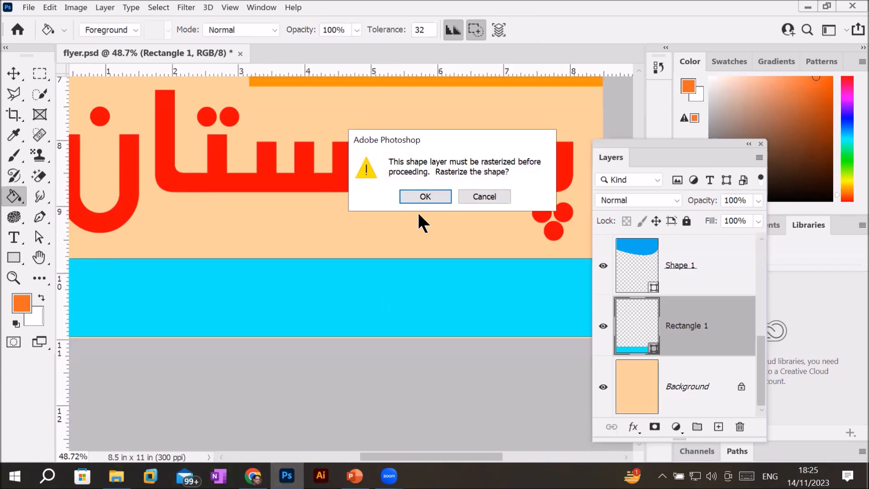
pyautogui.click(427, 195)
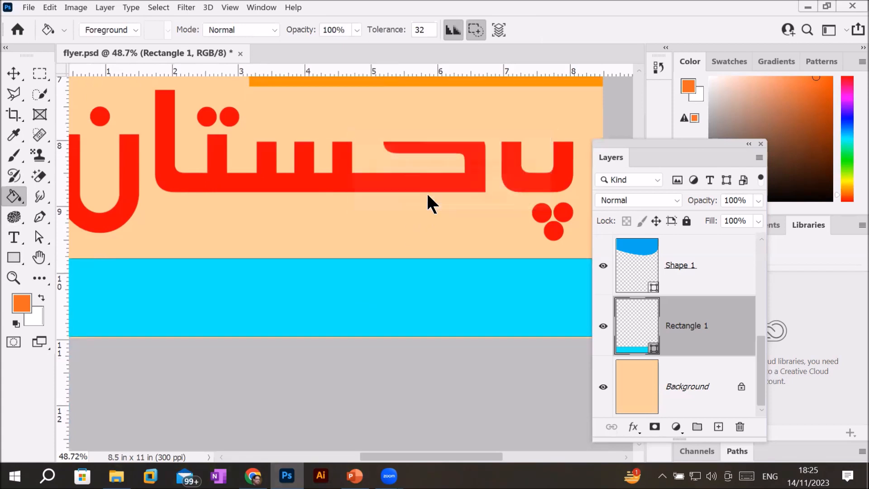
pyautogui.click(375, 295)
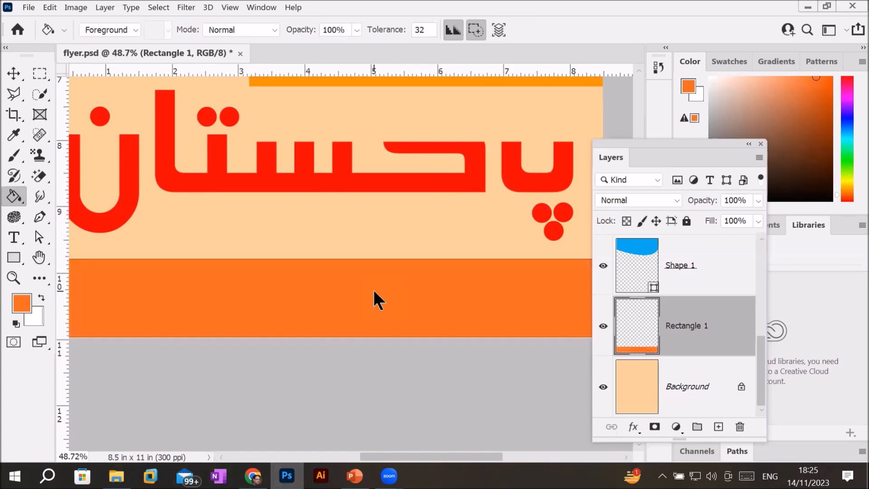
pyautogui.click(12, 129)
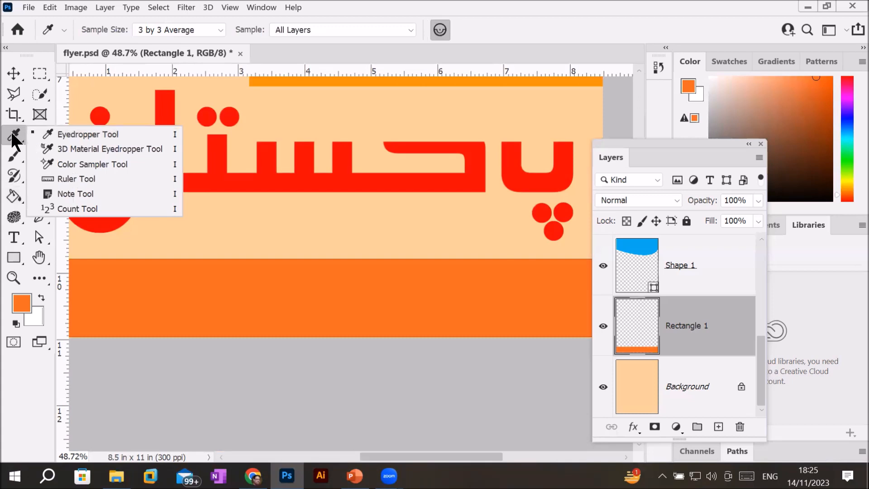
pyautogui.click(11, 135)
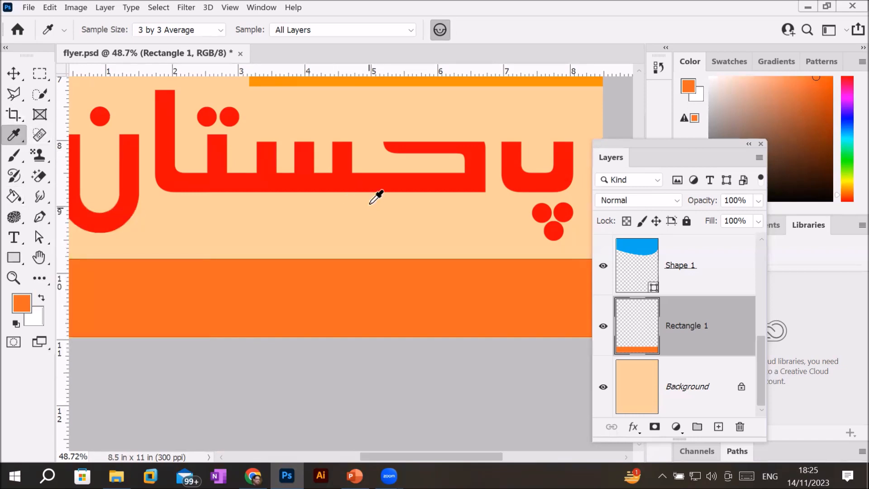
# Step: Draw a closed triangle about 630 px wide and 900 px tall with the Pen tool, its base on the flyer's left edge
pyautogui.scroll(-2, 376, 197)
pyautogui.scroll(-2, 377, 197)
pyautogui.scroll(2, 377, 197)
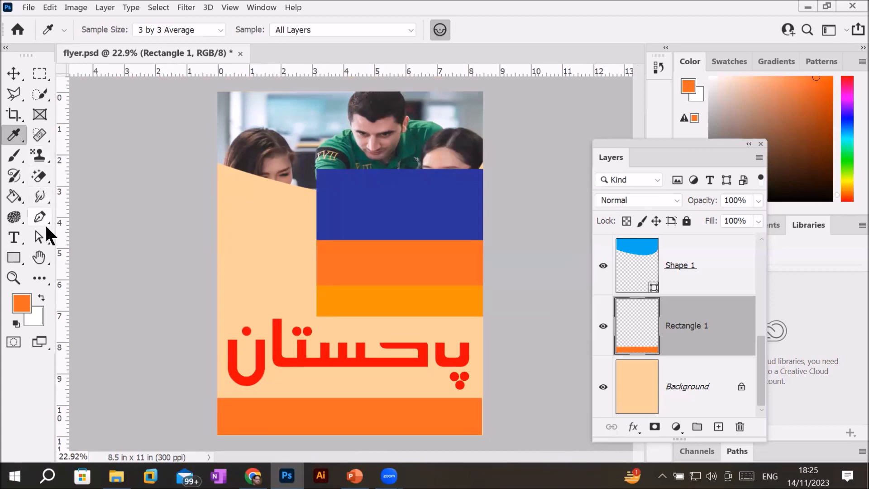
pyautogui.press('p')
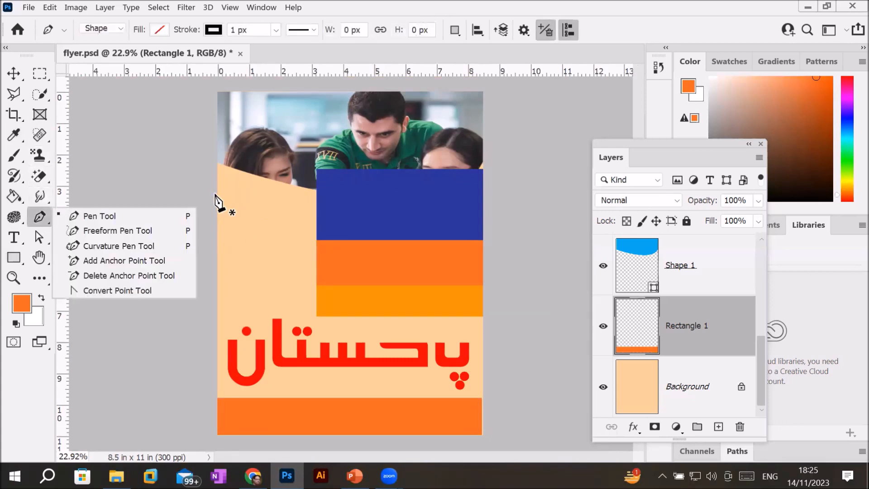
pyautogui.click(216, 197)
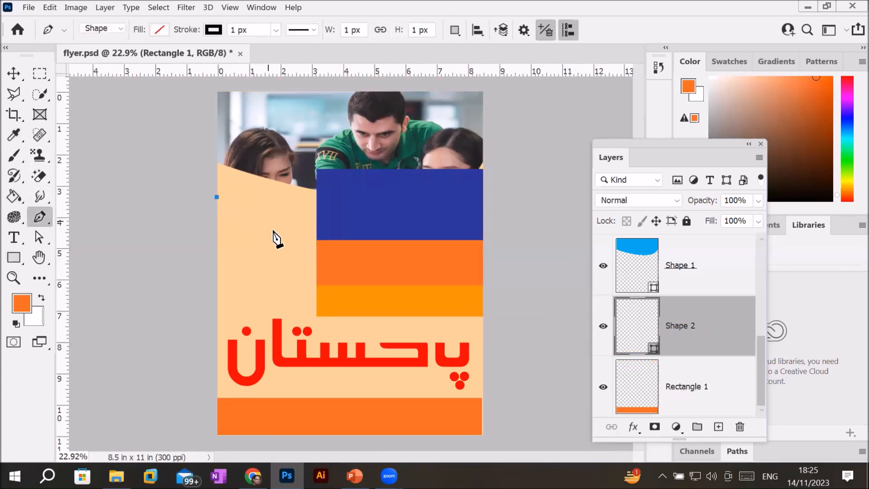
pyautogui.click(282, 237)
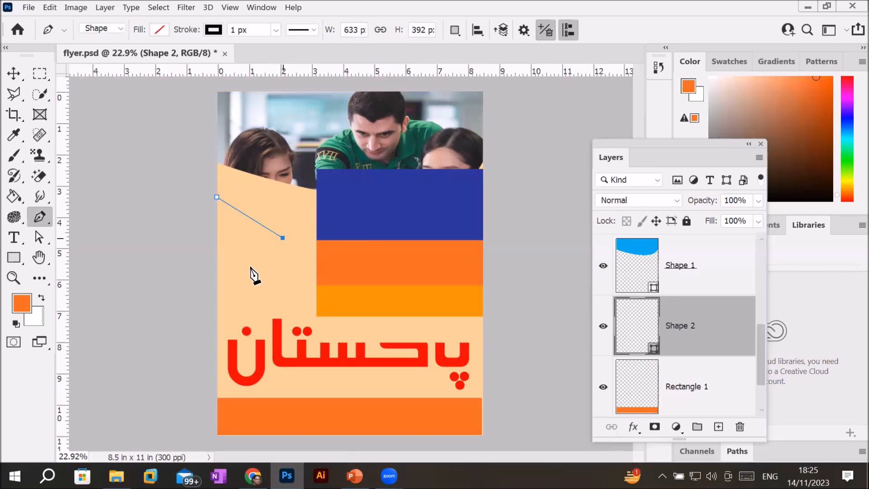
pyautogui.click(217, 290)
pyautogui.click(218, 198)
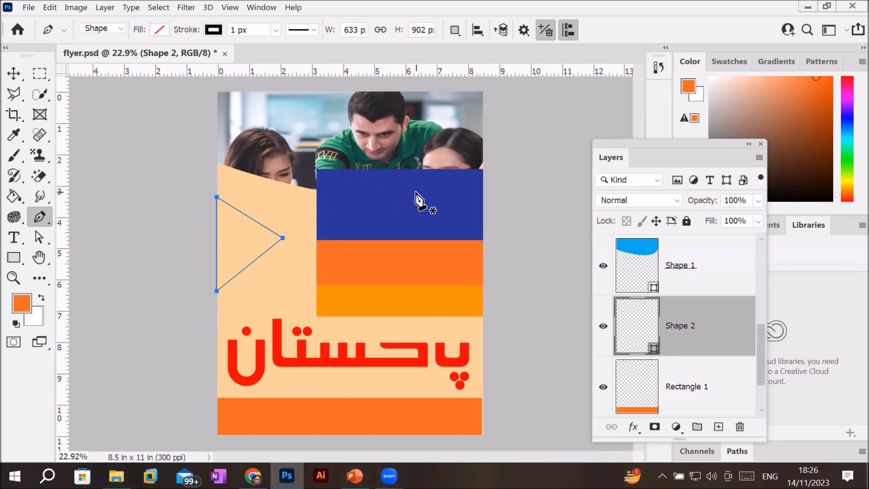
# Step: Sample the palette's dark blue and fill the triangle with it using Paint Bucket, rasterizing the shape layer
pyautogui.click(14, 135)
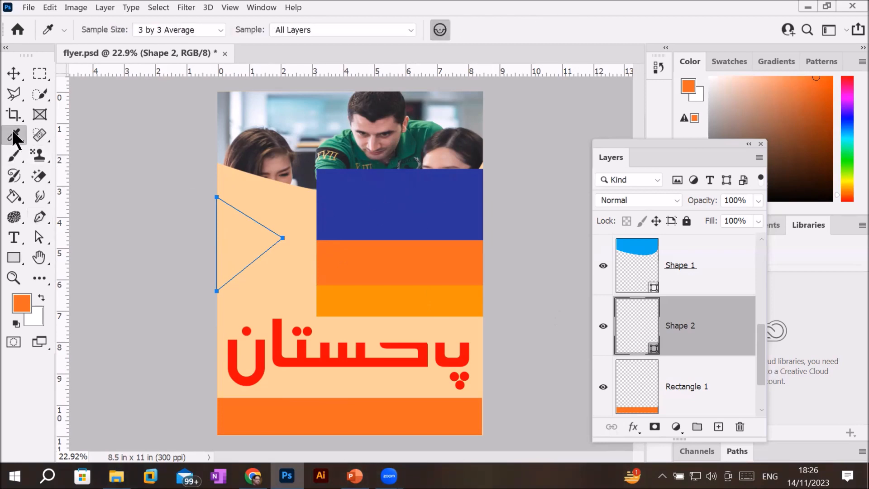
pyautogui.click(415, 194)
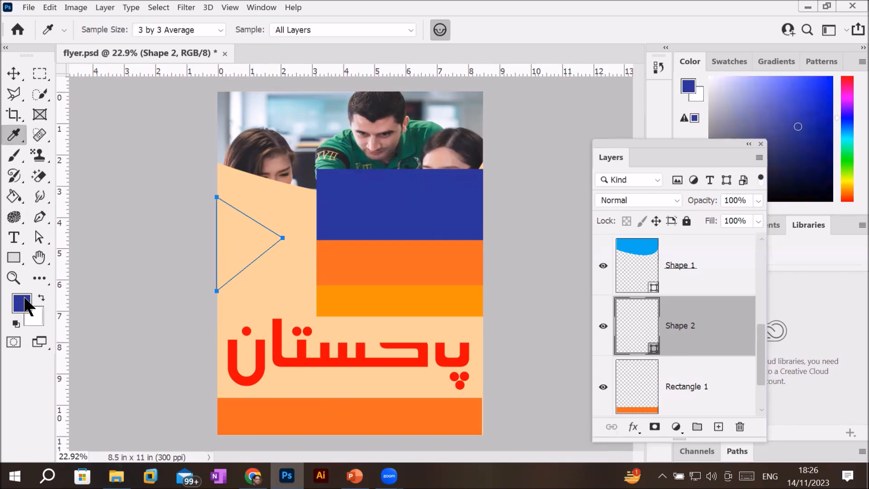
pyautogui.click(13, 198)
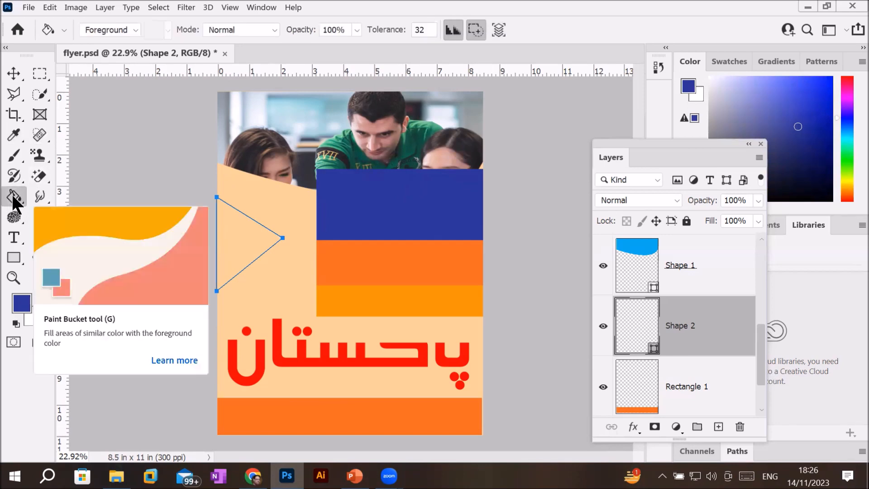
pyautogui.click(240, 235)
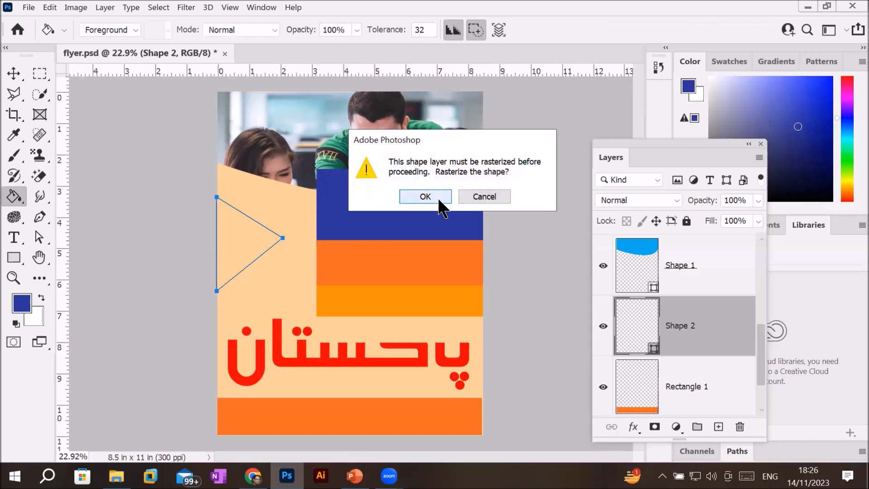
pyautogui.click(435, 203)
pyautogui.click(238, 236)
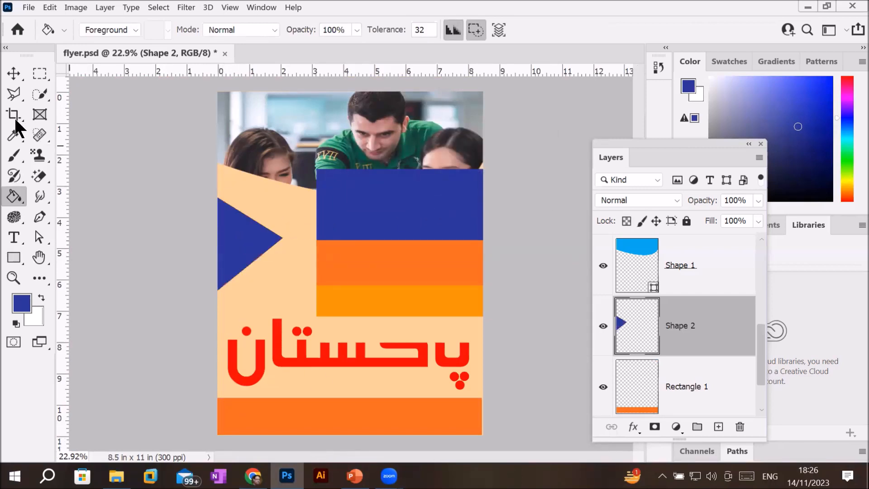
# Step: Move the color palette image away from the triangle and scale it to about 30% at the flyer's right edge
pyautogui.click(19, 72)
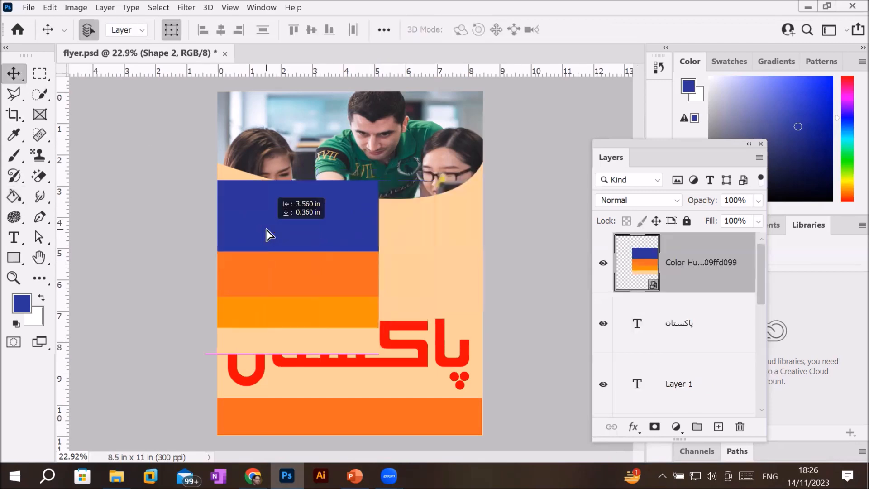
pyautogui.moveTo(267, 230); pyautogui.dragTo(339, 259)
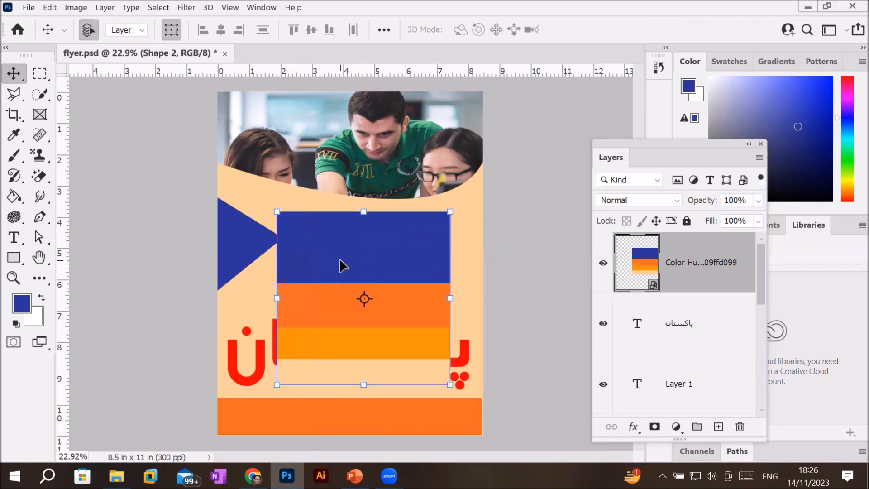
pyautogui.moveTo(281, 211); pyautogui.dragTo(460, 265)
pyautogui.scroll(5, 389, 119)
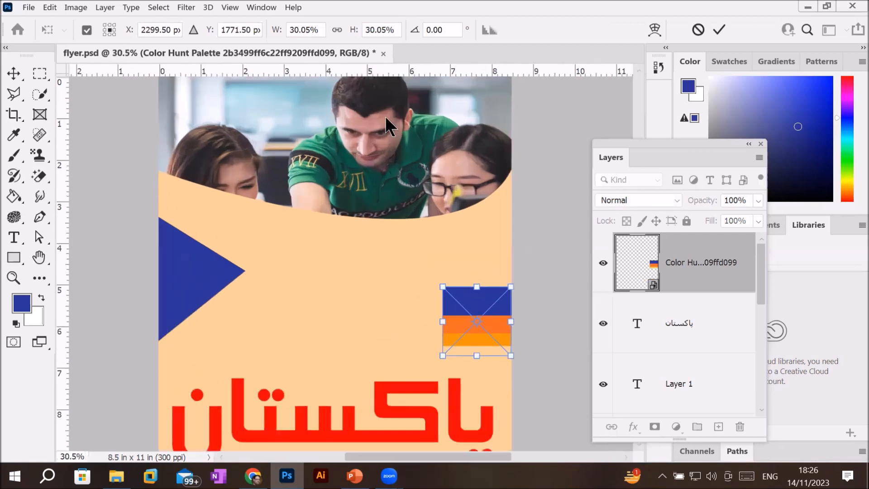
pyautogui.scroll(2, 385, 116)
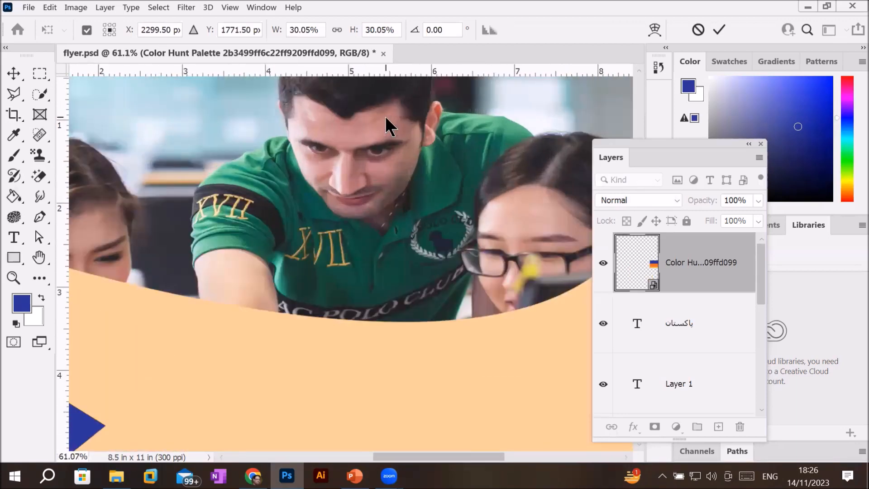
pyautogui.click(10, 140)
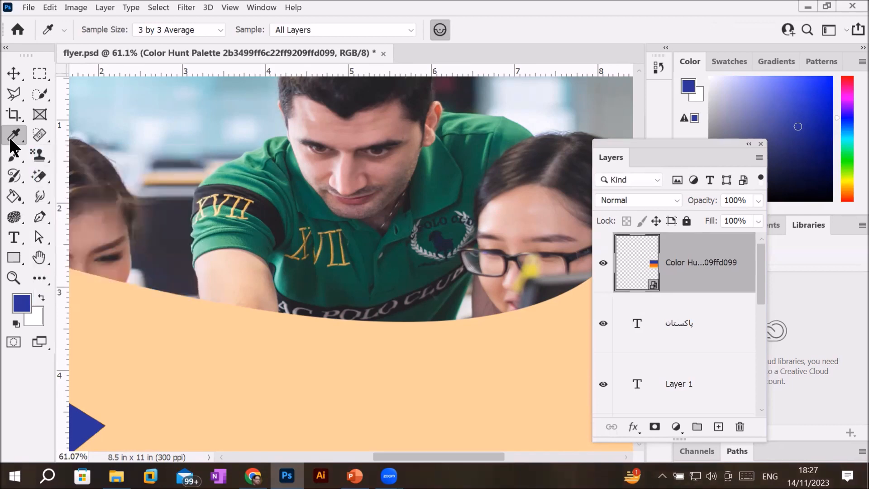
# Step: Draw an unfilled ellipse with a 1 px stroke, about 295 px wide and 269 px tall, at the left end of the orange rectangle
pyautogui.scroll(-5, 94, 178)
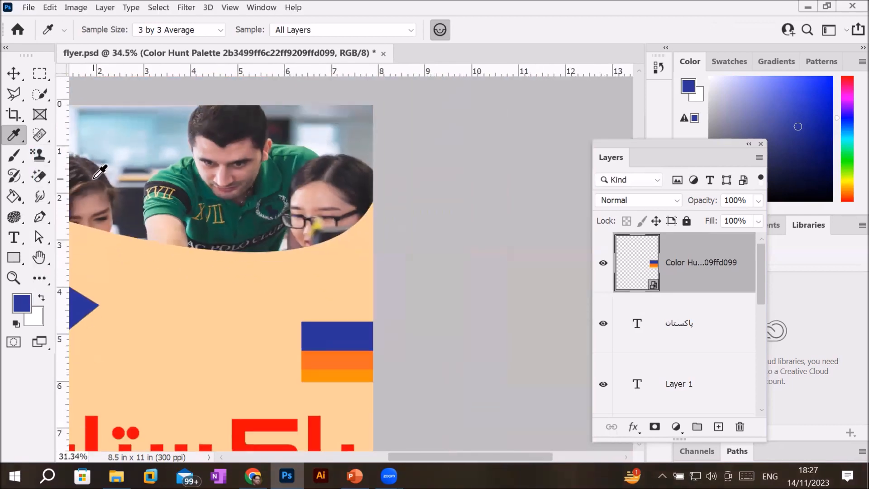
pyautogui.scroll(-2, 95, 178)
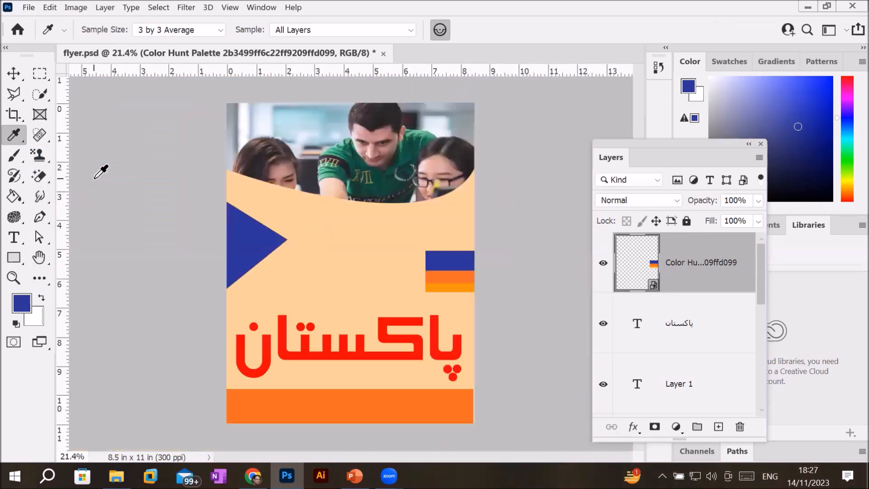
pyautogui.click(13, 258)
pyautogui.click(64, 255)
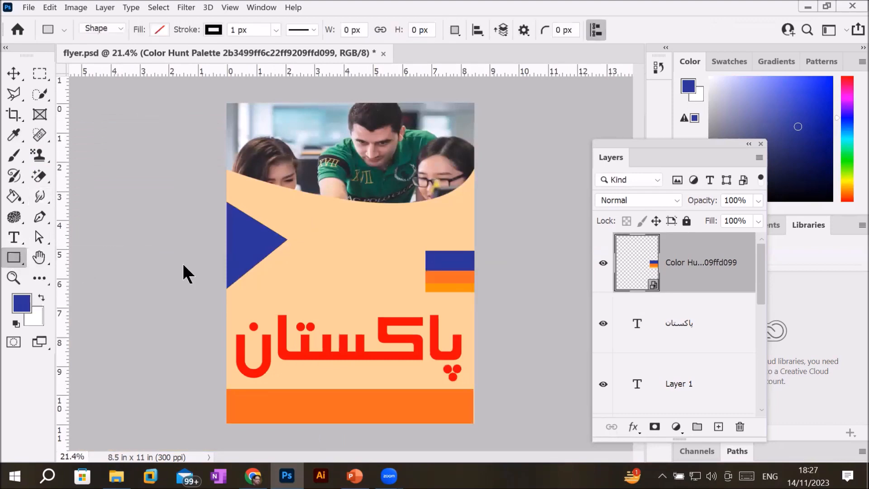
pyautogui.hotkey('shift', 'u')
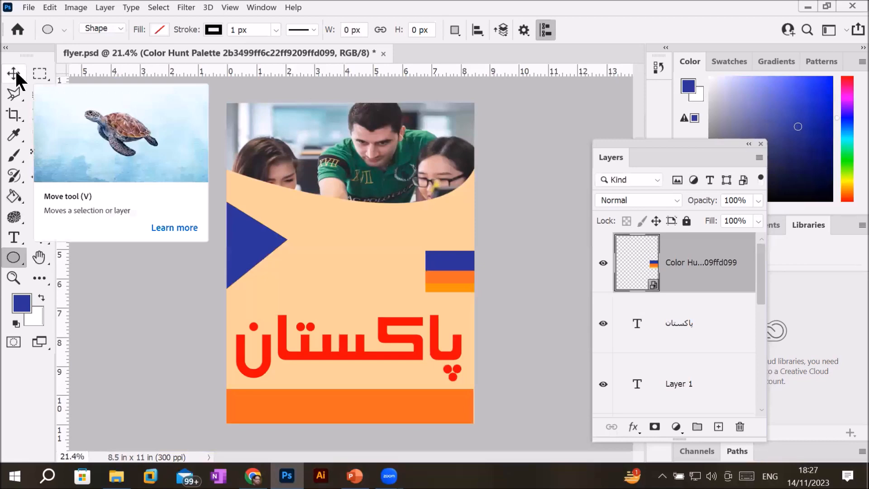
pyautogui.moveTo(231, 395); pyautogui.dragTo(260, 422)
pyautogui.moveTo(354, 476)
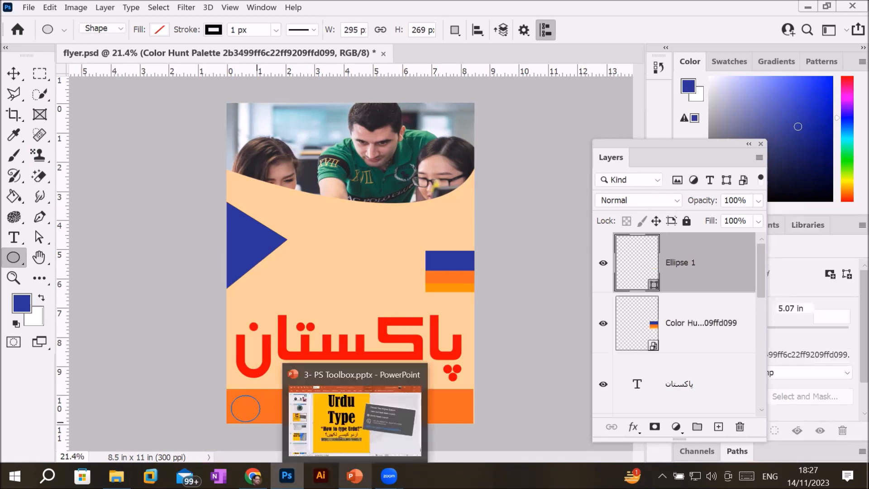
# Step: Duplicate the ellipse layer, try to move the copy along the orange rectangle, and undo the move
pyautogui.scroll(1, 233, 417)
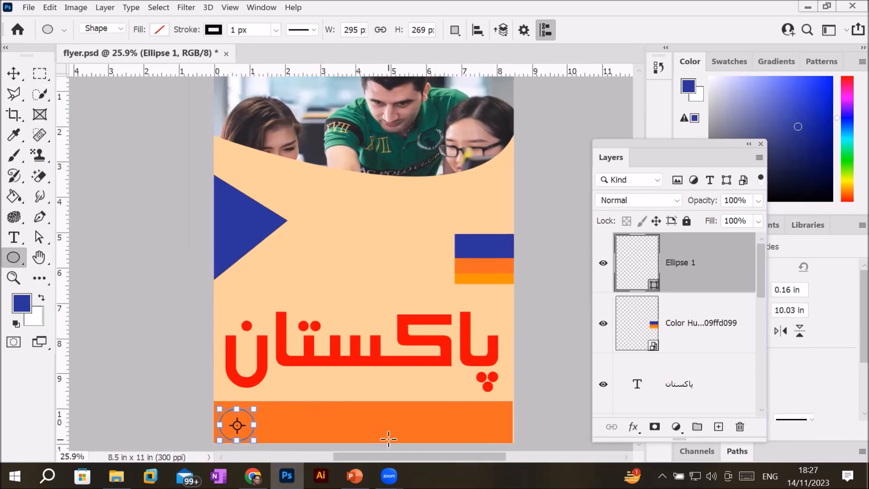
pyautogui.hotkey('ctrl', 'j')
pyautogui.click(13, 75)
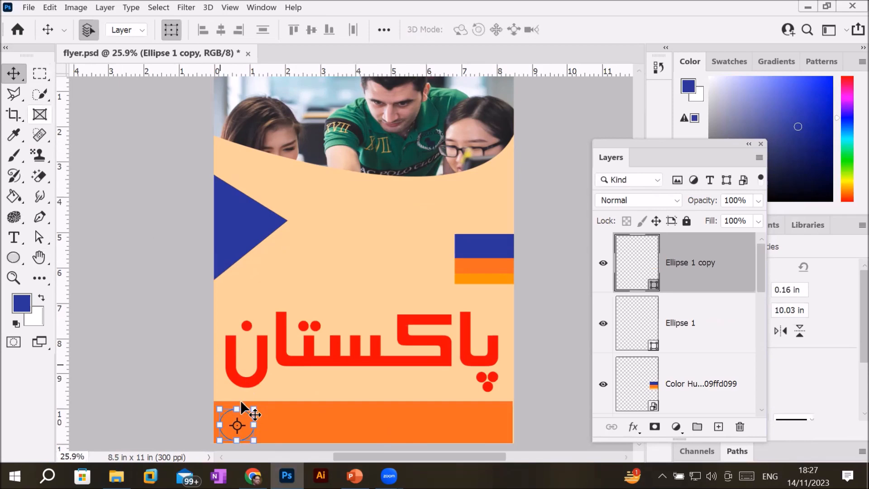
pyautogui.moveTo(247, 420); pyautogui.dragTo(317, 427)
pyautogui.hotkey('ctrl', 'z')
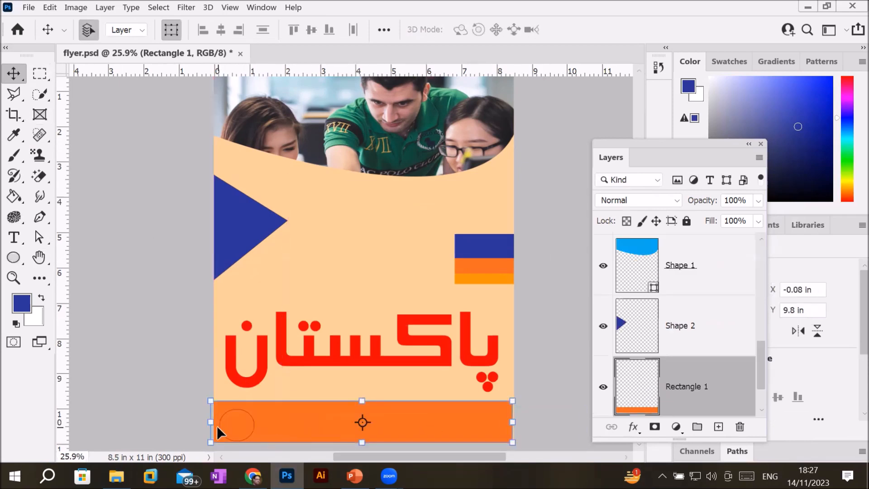
# Step: Select the Ellipse 1 copy layer and try to move the copied circle within the orange rectangle
pyautogui.scroll(5, 679, 344)
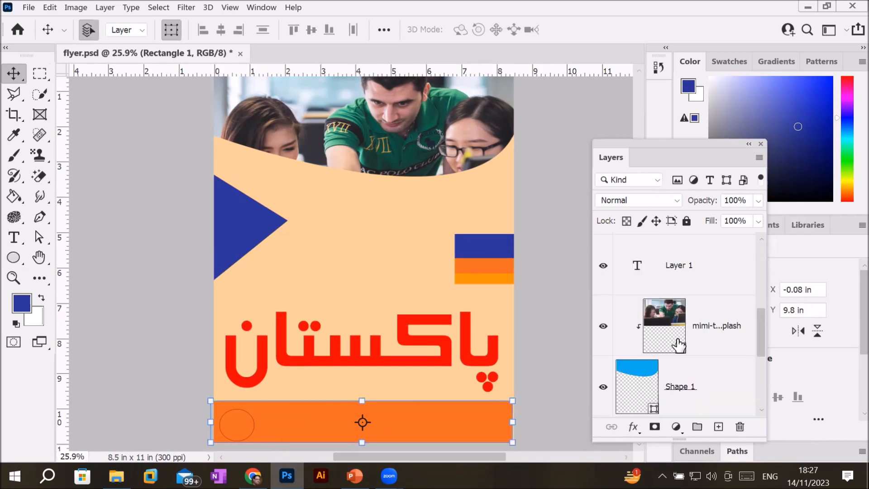
pyautogui.scroll(2, 678, 344)
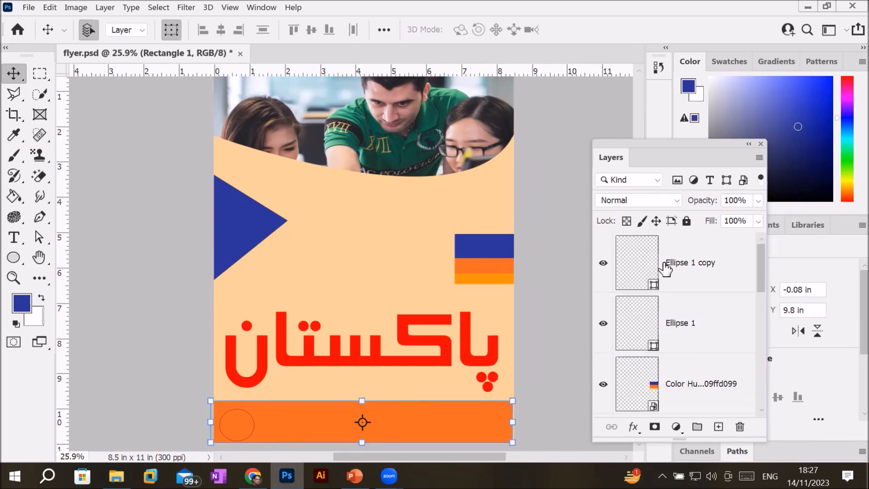
pyautogui.click(632, 270)
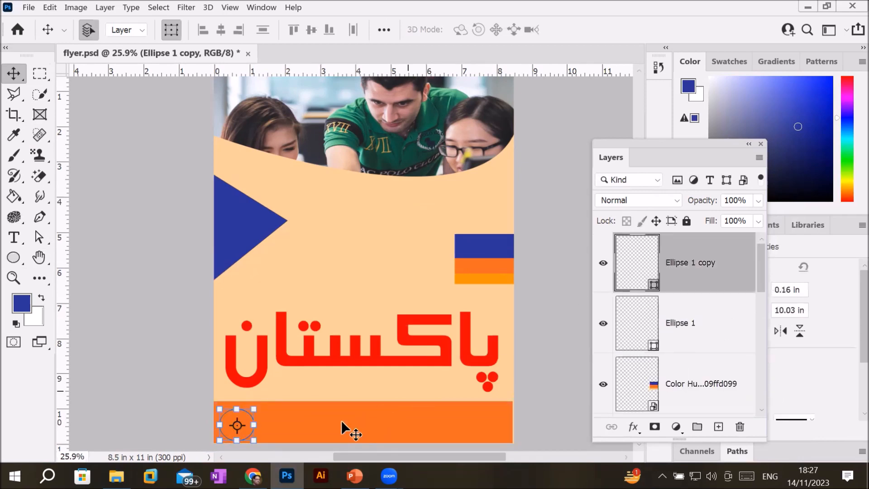
pyautogui.scroll(1, 241, 420)
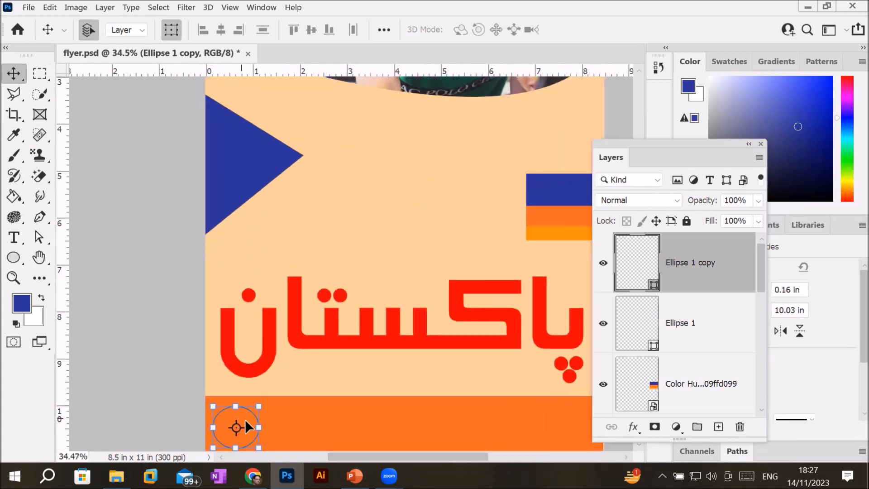
pyautogui.scroll(2, 245, 427)
pyautogui.moveTo(262, 408)
pyautogui.mouseDown()
pyautogui.moveTo(349, 413)
pyautogui.moveTo(249, 413)
pyautogui.moveTo(266, 410)
pyautogui.mouseUp()
# Step: Lock all properties of the Rectangle 1 layer so the orange rectangle cannot be moved
pyautogui.scroll(-1, 266, 412)
pyautogui.scroll(-2, 265, 409)
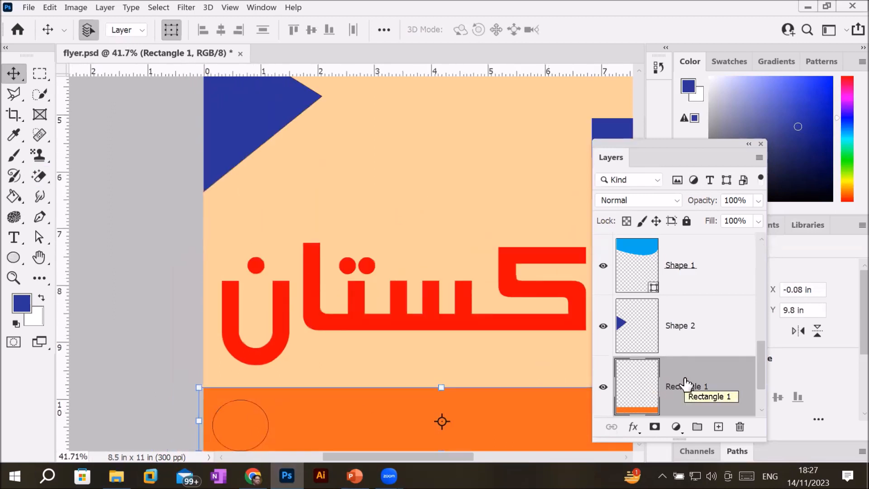
pyautogui.click(686, 221)
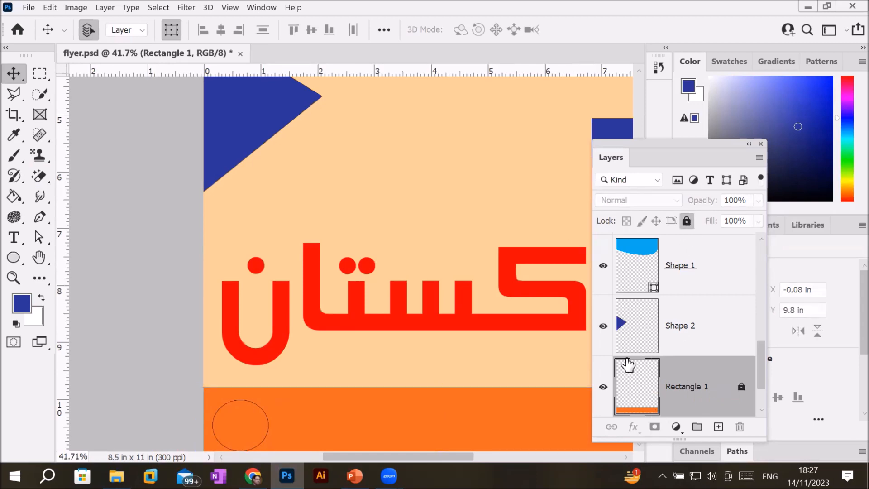
pyautogui.click(267, 418)
# Step: Scale the Ellipse 1 copy to about 248% width and 281% height and place it over the blue triangle's tip
pyautogui.scroll(2, 575, 333)
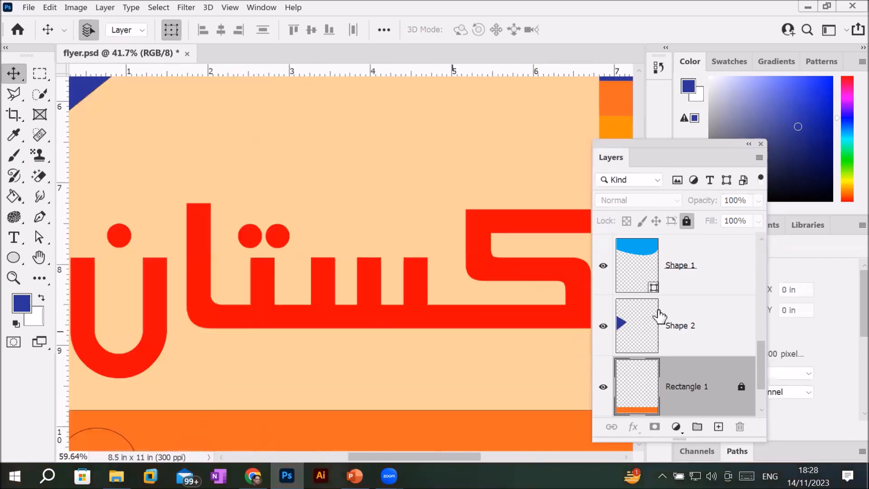
pyautogui.scroll(-1, 660, 314)
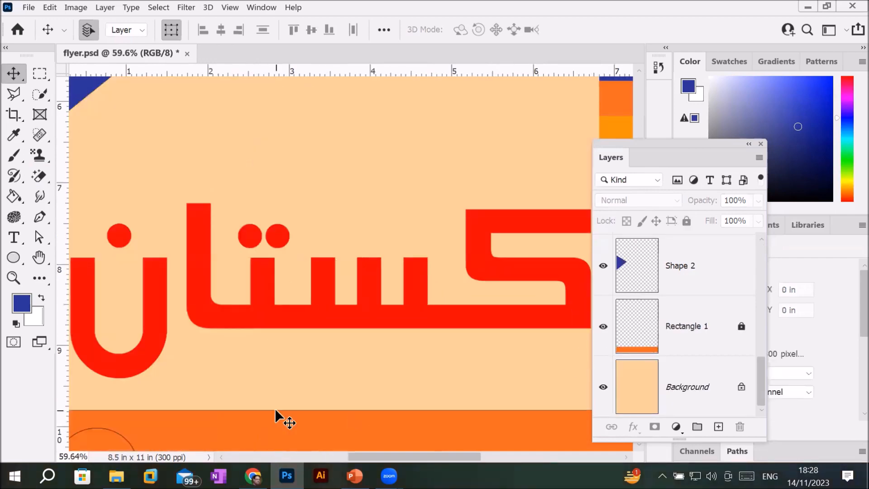
pyautogui.scroll(-4, 275, 408)
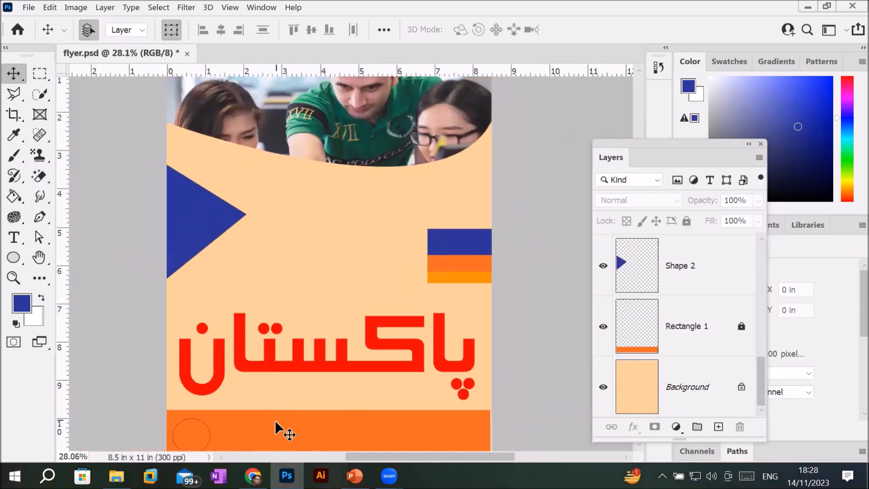
pyautogui.scroll(-1, 276, 421)
pyautogui.scroll(1, 281, 424)
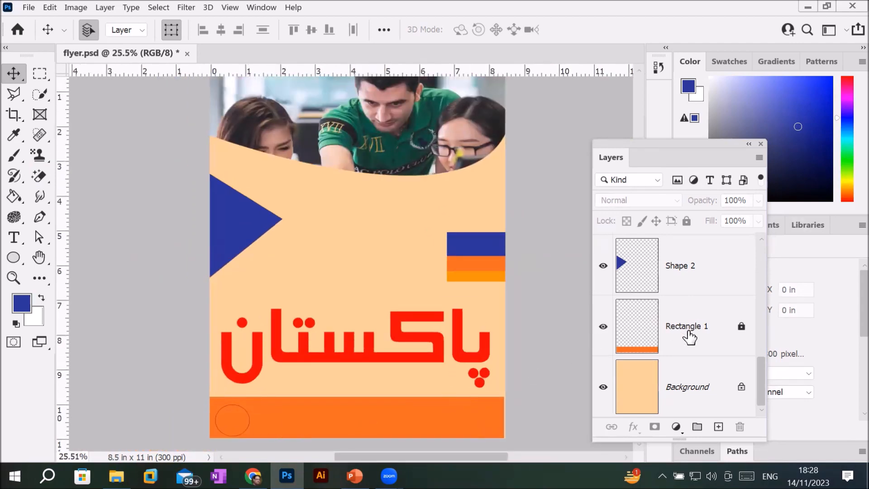
pyautogui.moveTo(760, 378); pyautogui.dragTo(768, 260)
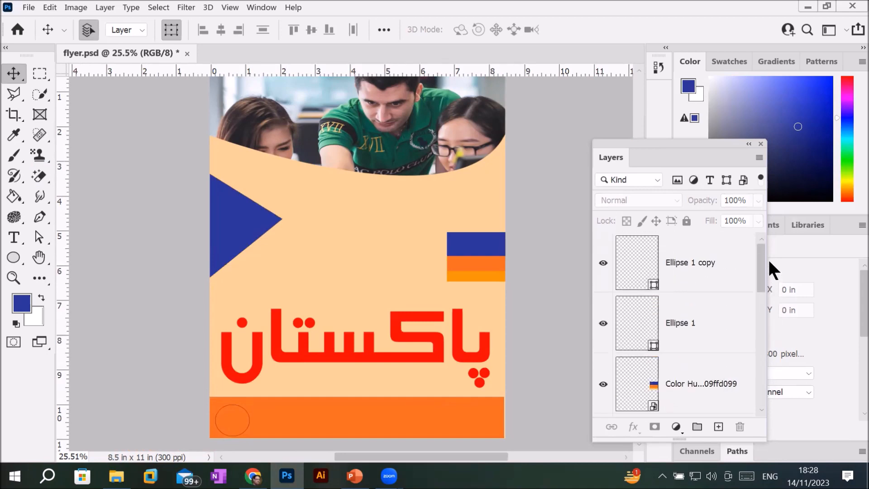
pyautogui.scroll(-2, 763, 245)
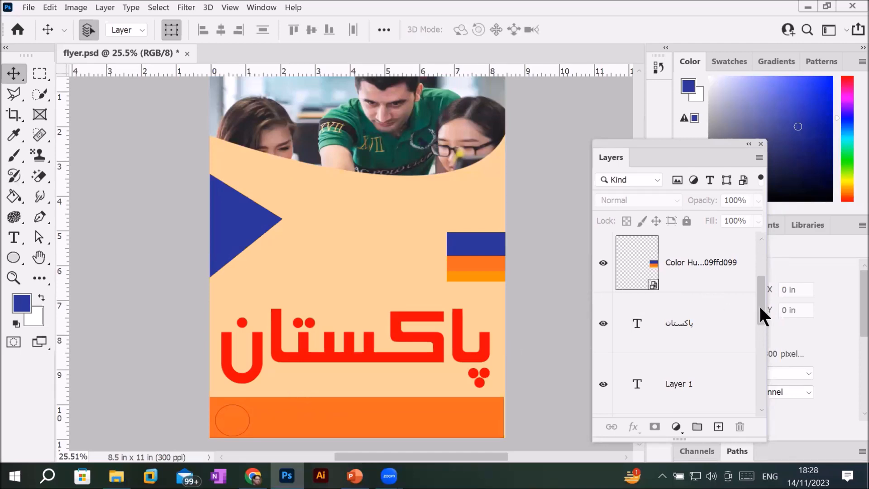
pyautogui.moveTo(760, 303); pyautogui.dragTo(759, 223)
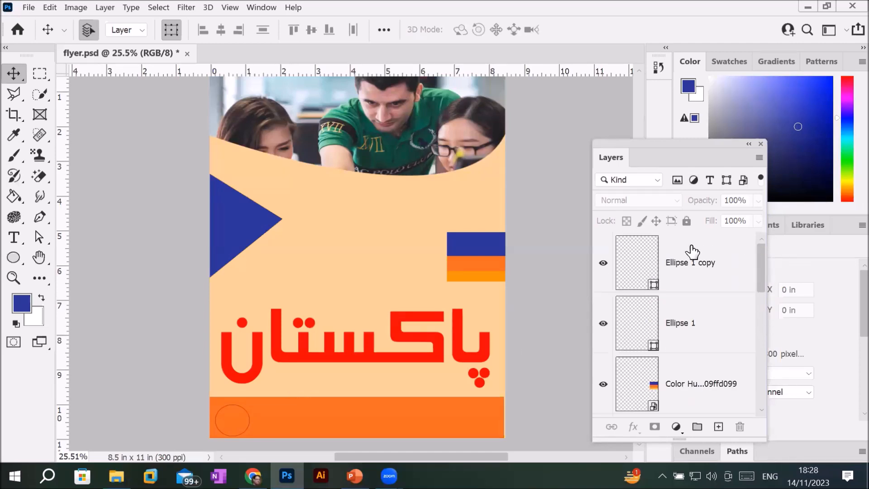
pyautogui.click(632, 267)
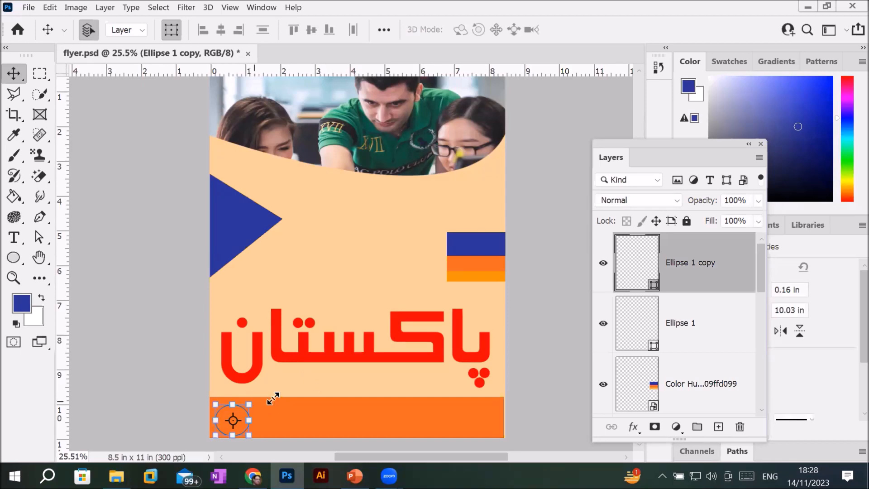
pyautogui.moveTo(249, 404); pyautogui.dragTo(336, 206)
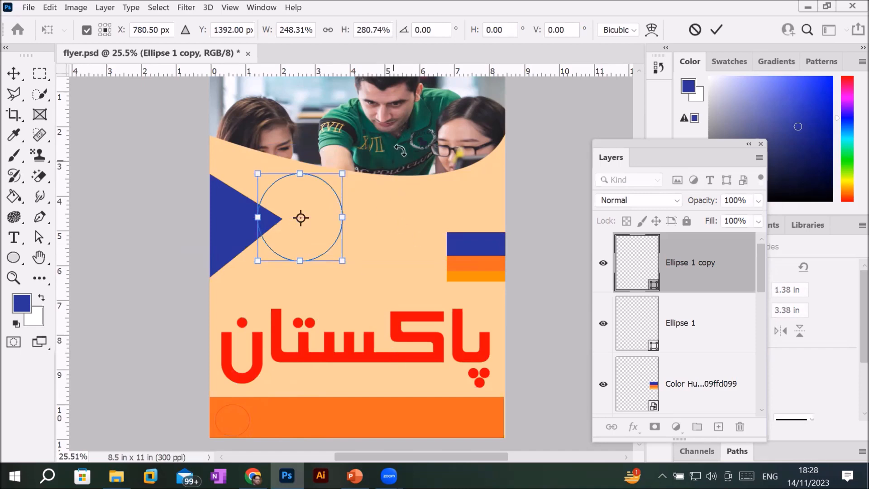
# Step: Sample the shirt's gold lettering, dark armband and green sleeve in the photo with the Eyedropper, ending on the green
pyautogui.scroll(5, 409, 130)
pyautogui.scroll(2, 408, 130)
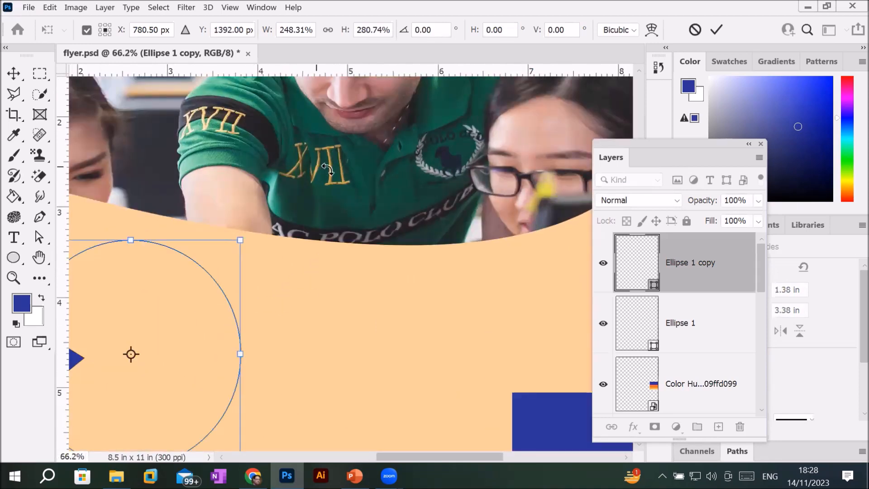
pyautogui.scroll(-2, 309, 183)
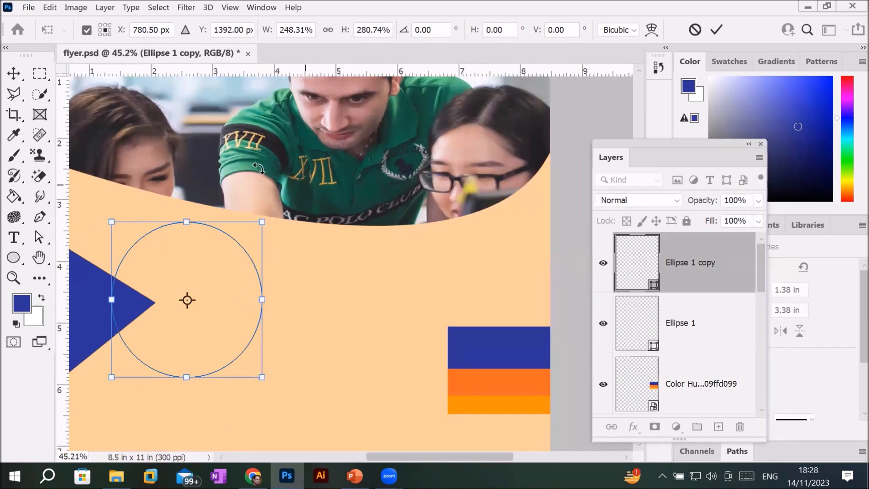
pyautogui.click(10, 135)
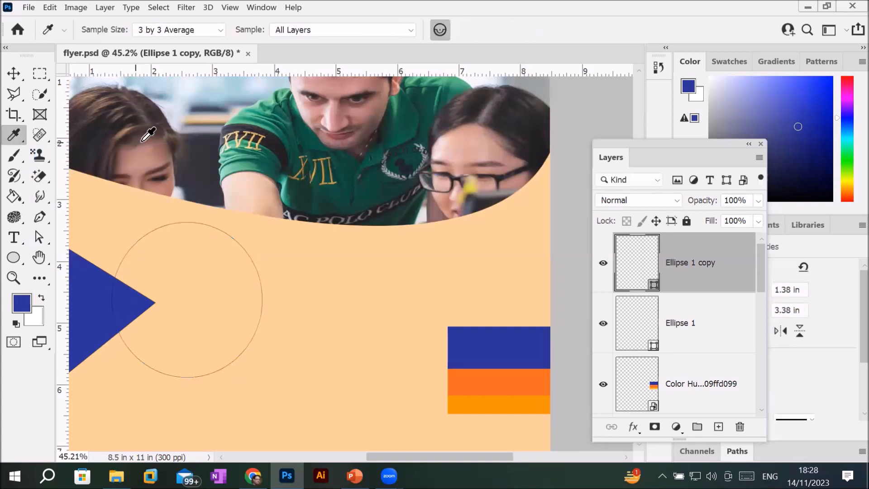
pyautogui.scroll(3, 333, 146)
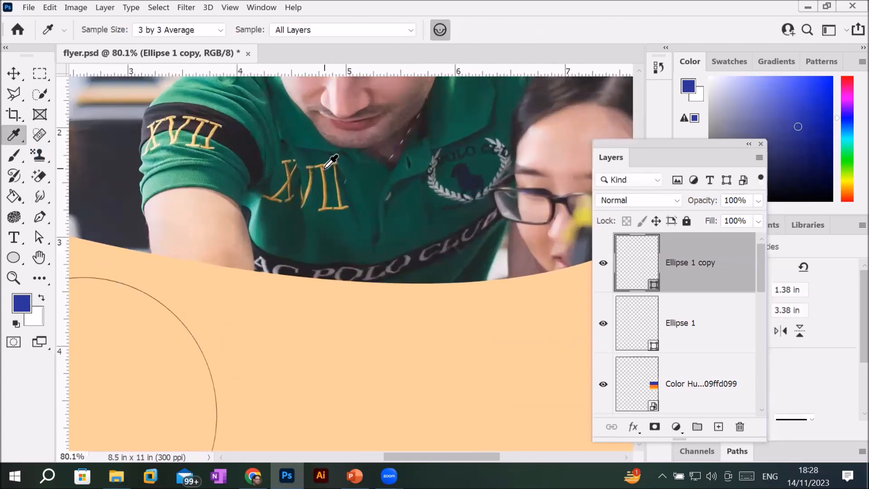
pyautogui.click(326, 165)
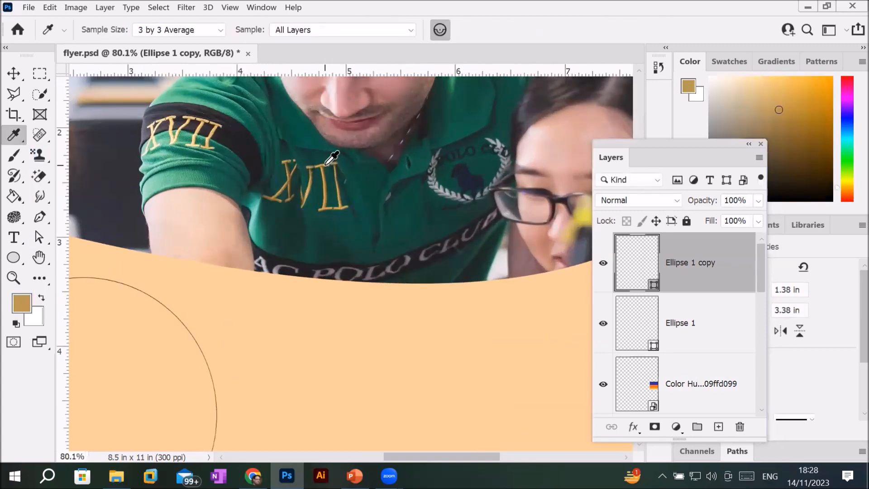
pyautogui.click(230, 135)
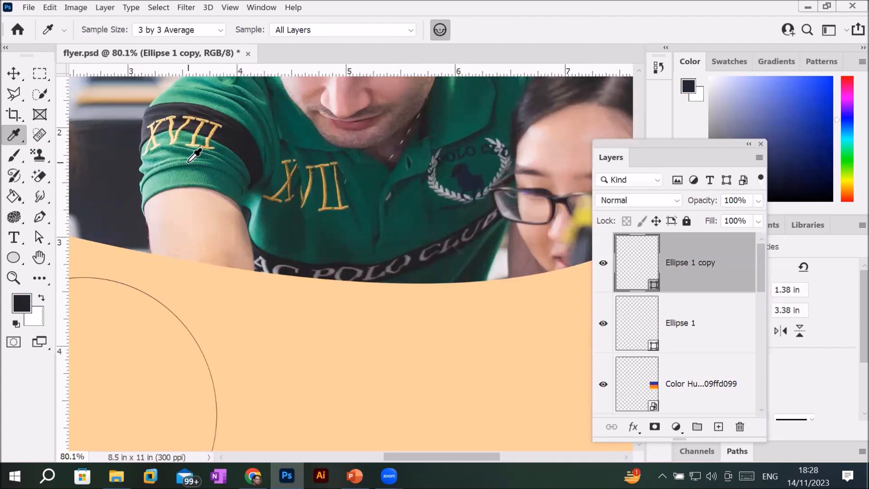
pyautogui.scroll(5, 194, 155)
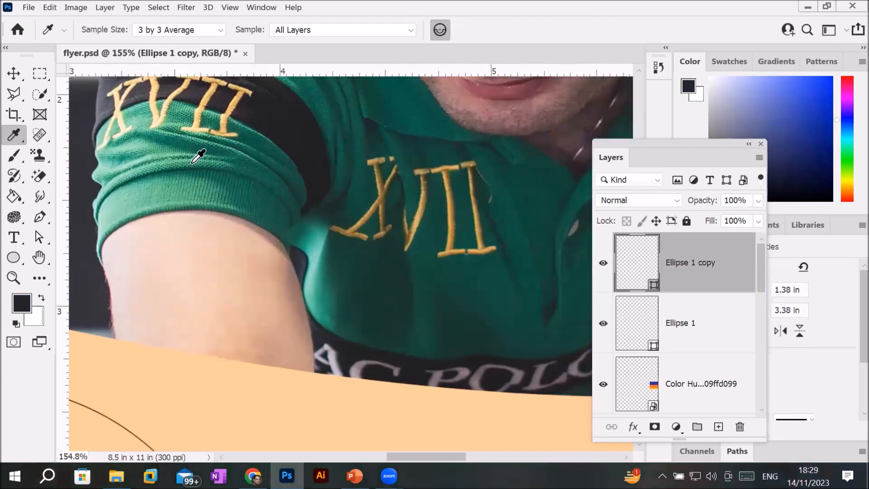
pyautogui.click(185, 152)
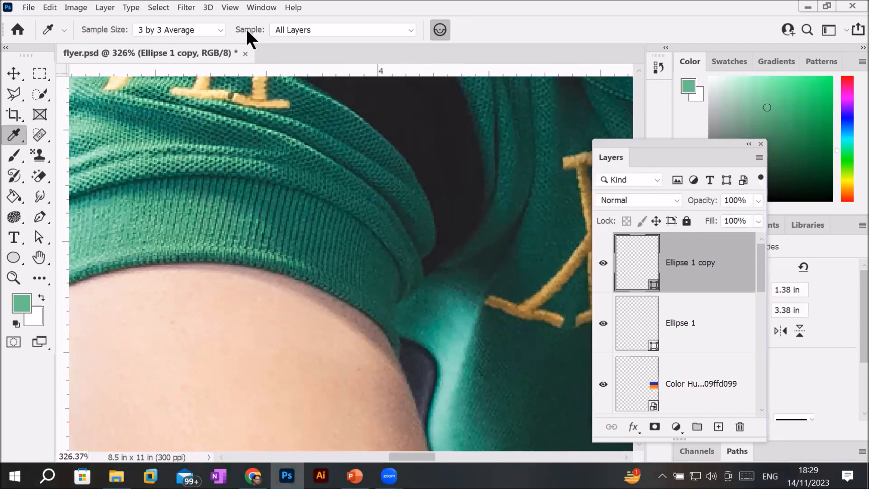
# Step: Review the Eyedropper's sample size options, keeping 3 by 3 Average
pyautogui.click(218, 30)
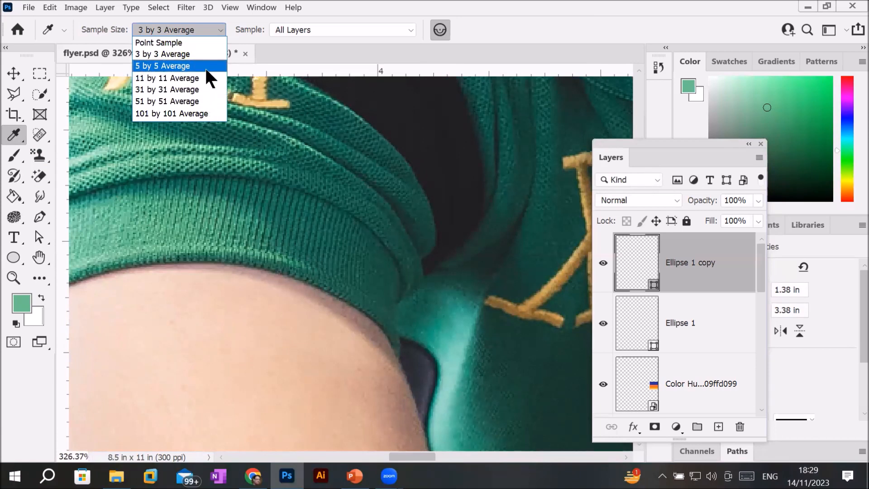
pyautogui.click(174, 166)
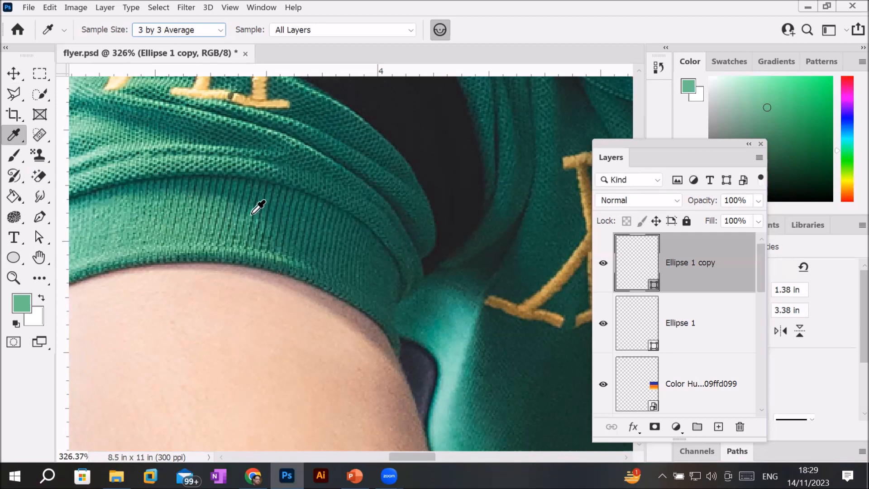
pyautogui.click(222, 32)
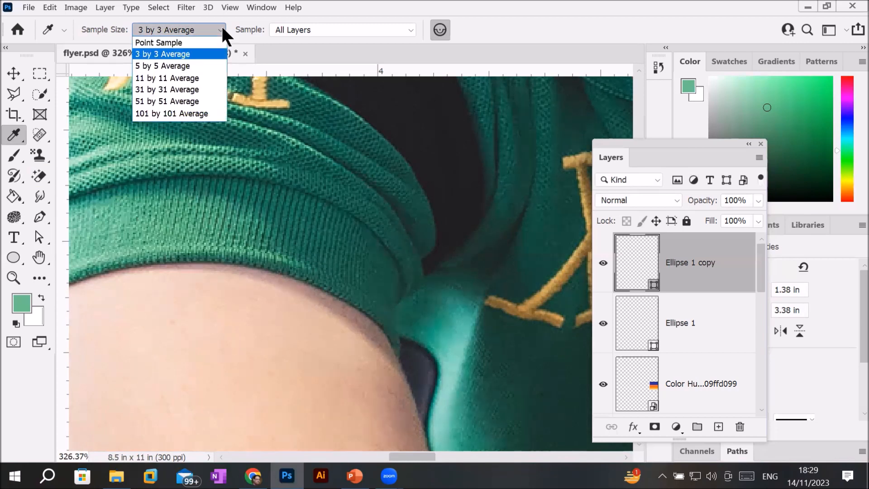
pyautogui.click(189, 54)
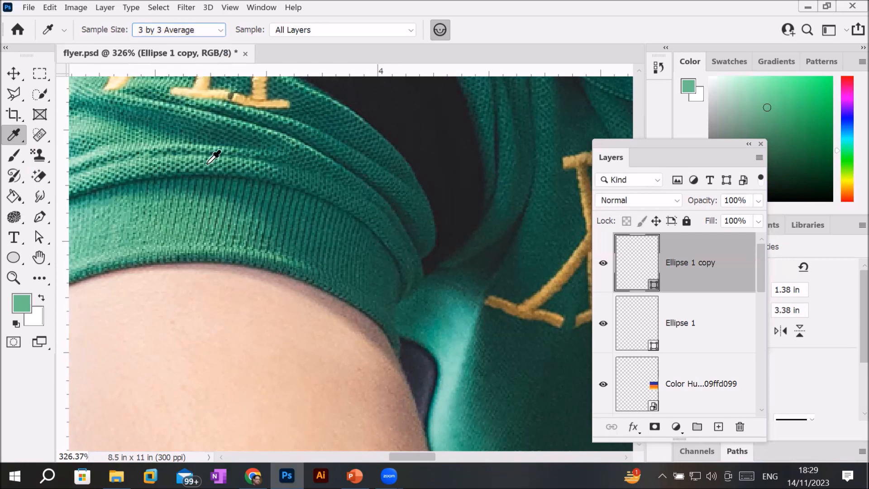
# Step: Sample several neighbouring green pixels of the sleeve cuff in the photo using the 3 by 3 Average
pyautogui.click(202, 188)
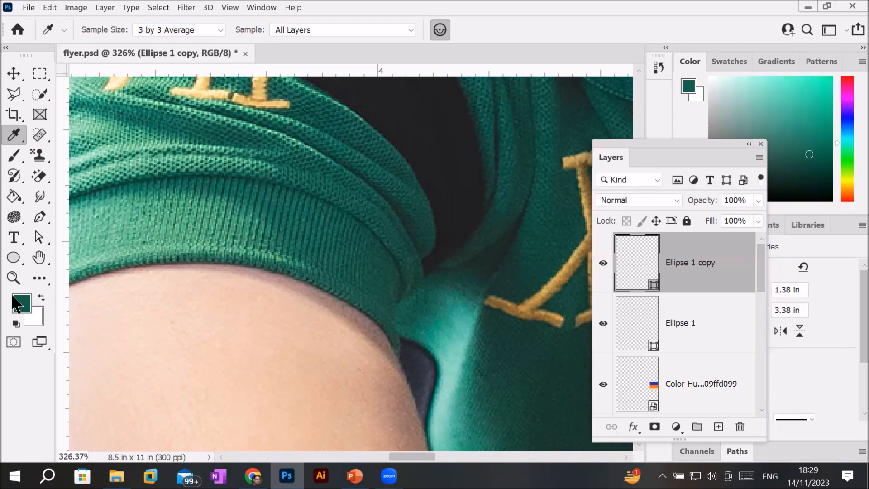
pyautogui.scroll(4, 235, 205)
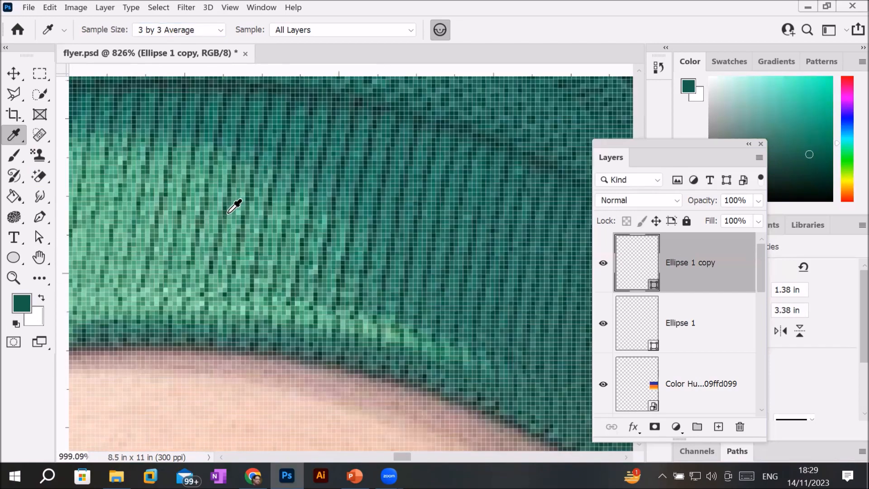
pyautogui.scroll(10, 233, 304)
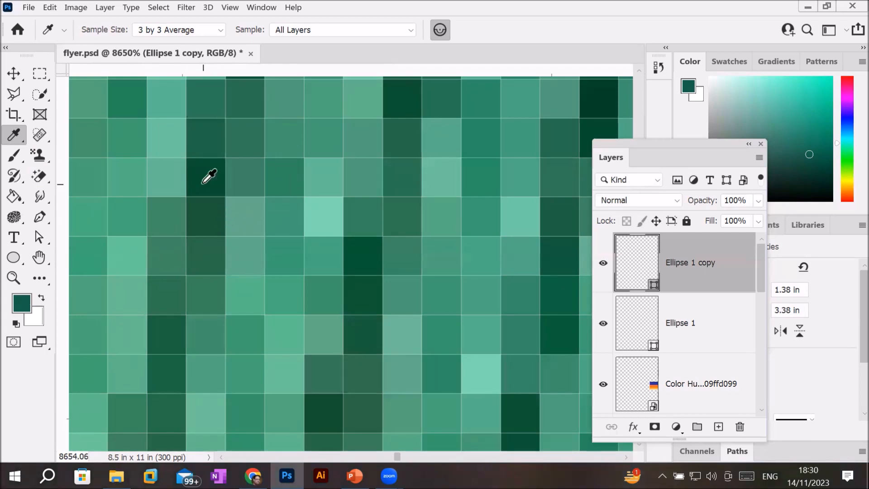
pyautogui.click(249, 171)
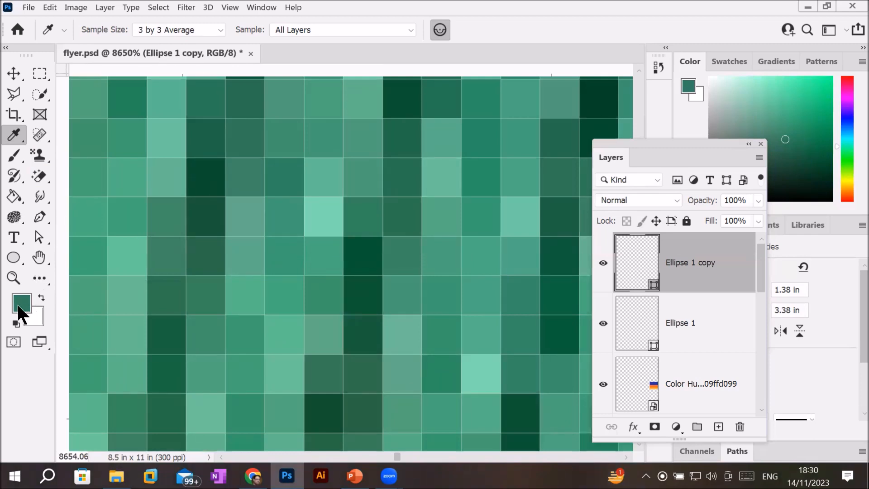
pyautogui.click(234, 213)
pyautogui.click(250, 183)
pyautogui.click(315, 174)
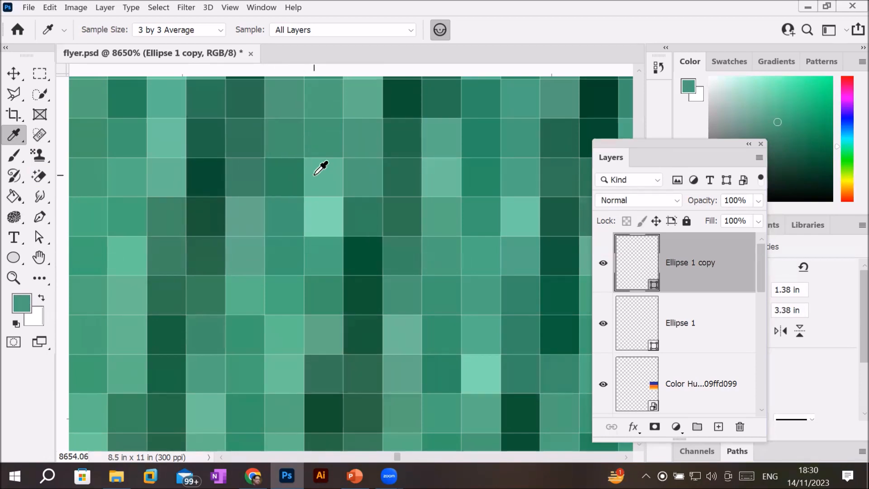
pyautogui.click(327, 216)
# Step: Set the Eyedropper's sample size to 5 by 5 Average and sample the light green pixel of the sleeve cuff
pyautogui.click(215, 27)
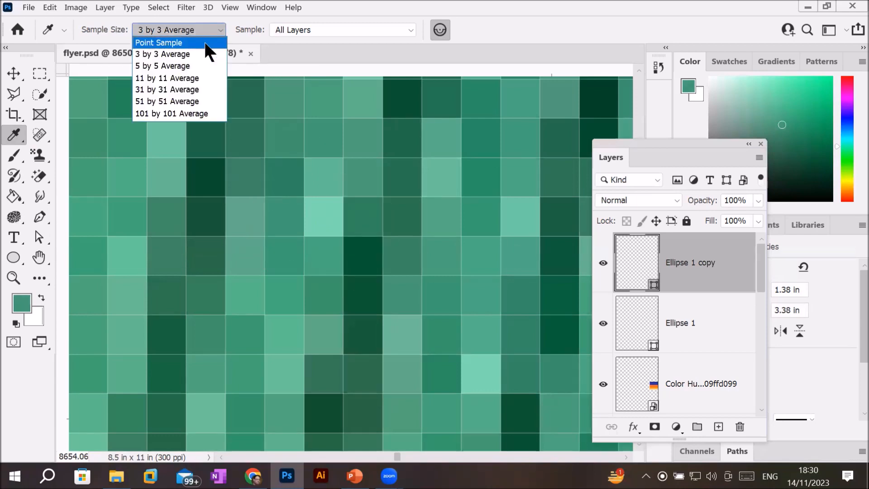
pyautogui.click(191, 65)
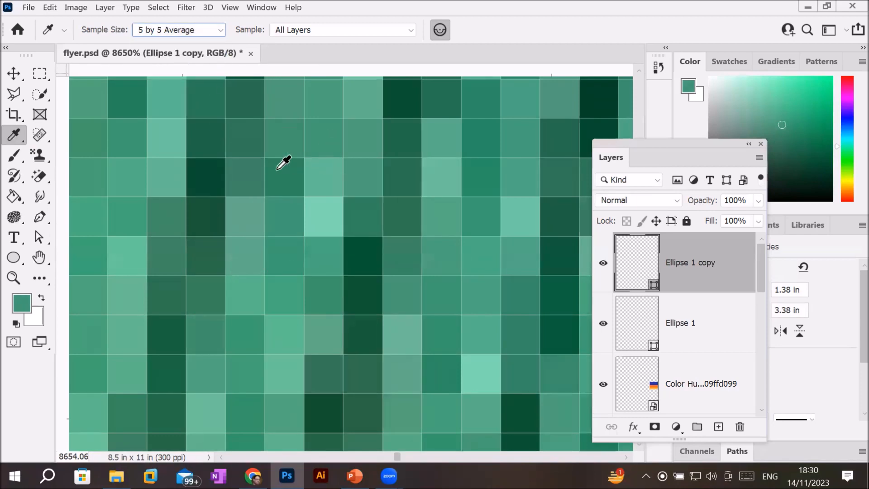
pyautogui.click(322, 211)
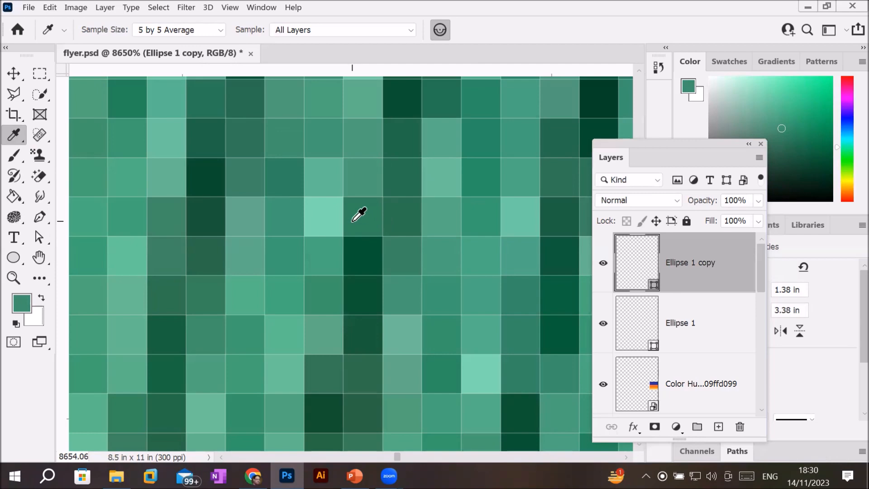
# Step: Fill the Ellipse 1 copy circle with the sampled green using the Paint Bucket, rasterizing the shape layer
pyautogui.scroll(-10, 326, 271)
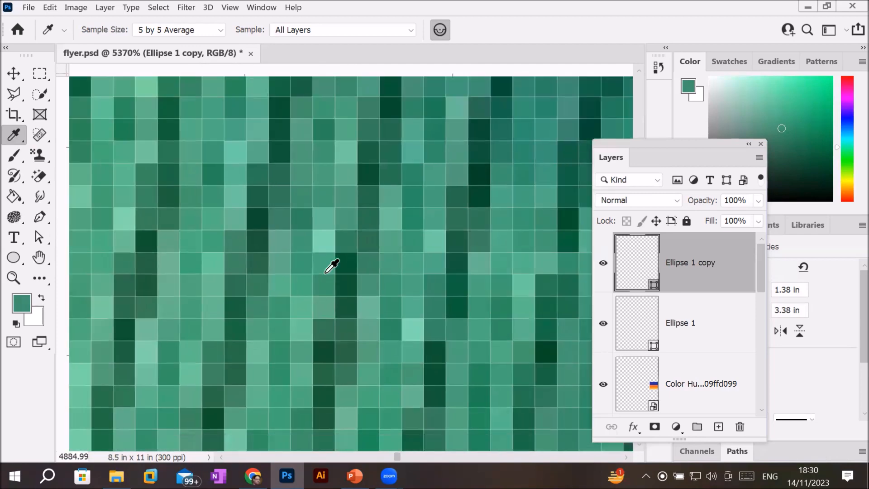
pyautogui.scroll(-10, 325, 289)
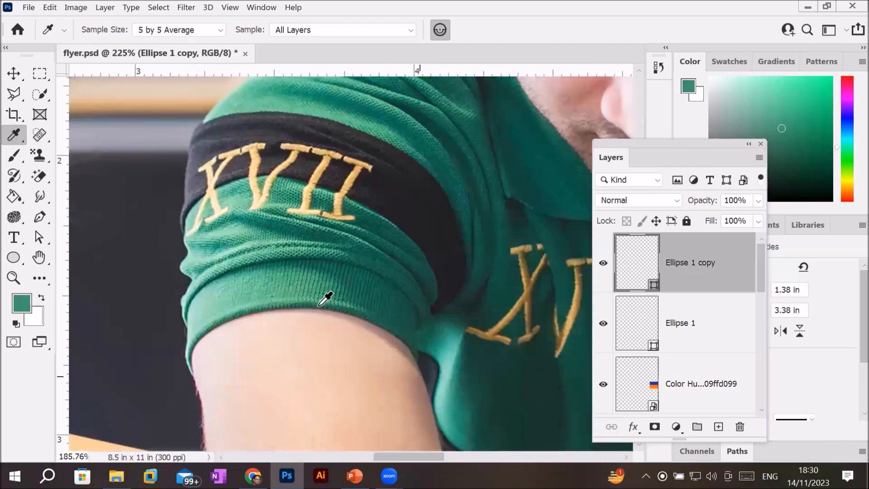
pyautogui.scroll(-2, 337, 315)
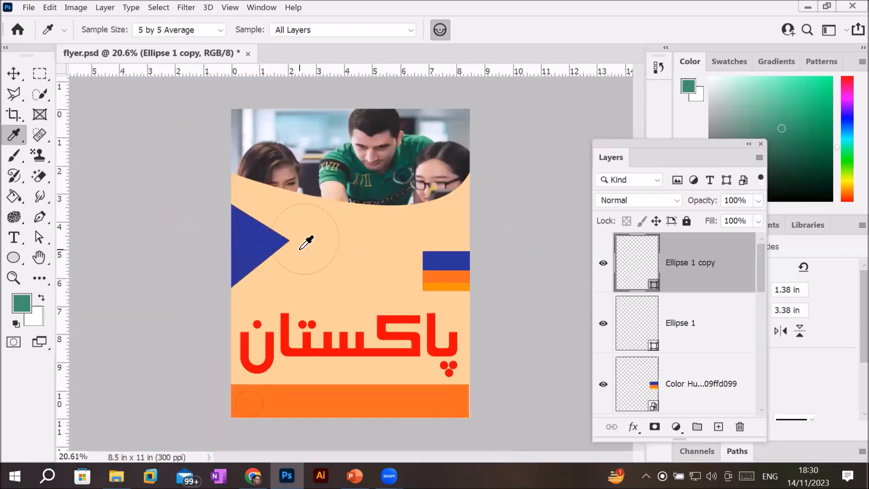
pyautogui.scroll(5, 304, 240)
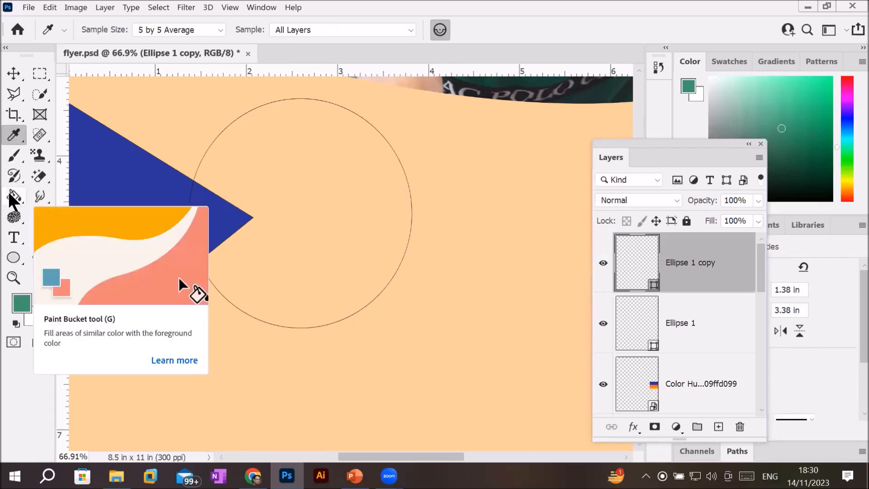
pyautogui.press('g')
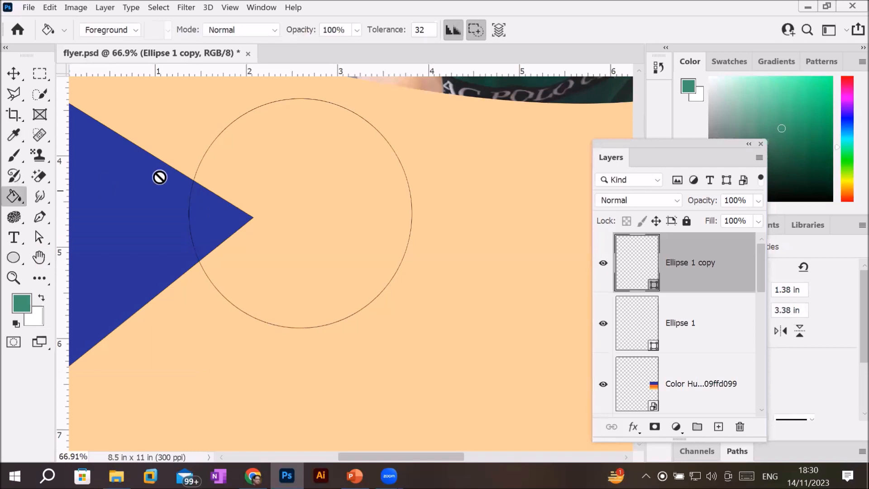
pyautogui.click(281, 179)
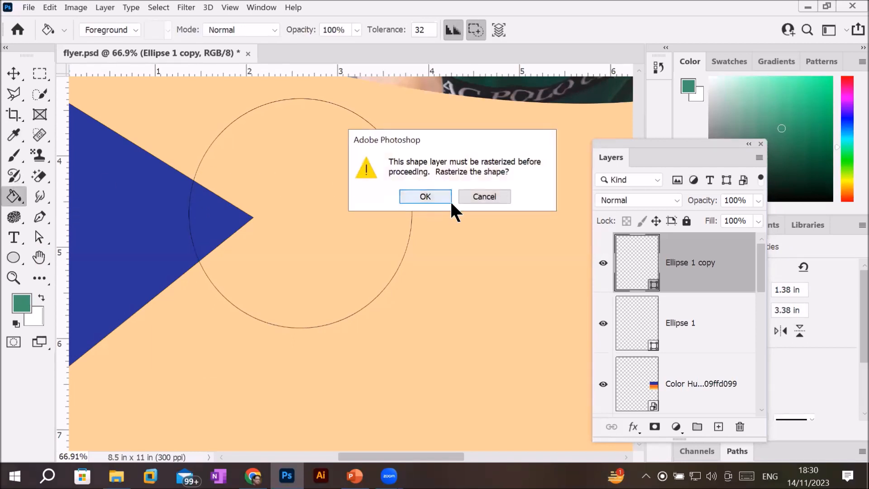
pyautogui.click(428, 191)
pyautogui.click(289, 180)
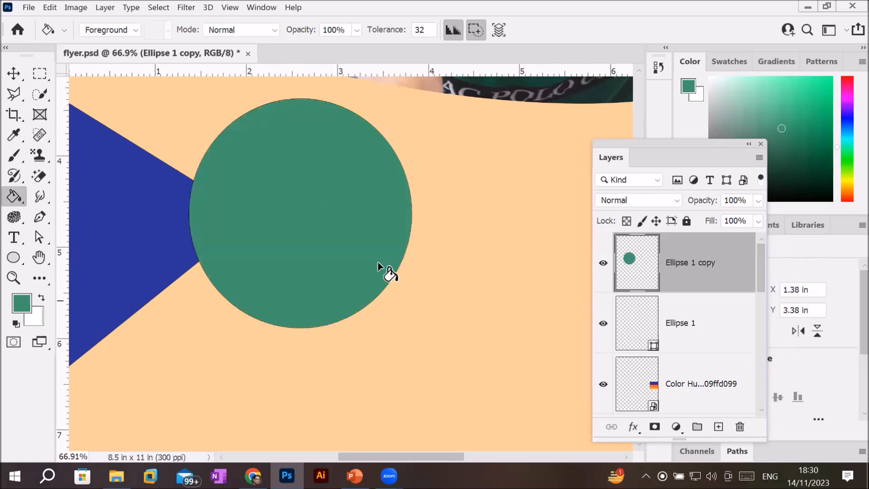
# Step: Delete the imported Color Hunt palette image from the flyer
pyautogui.scroll(-3, 385, 268)
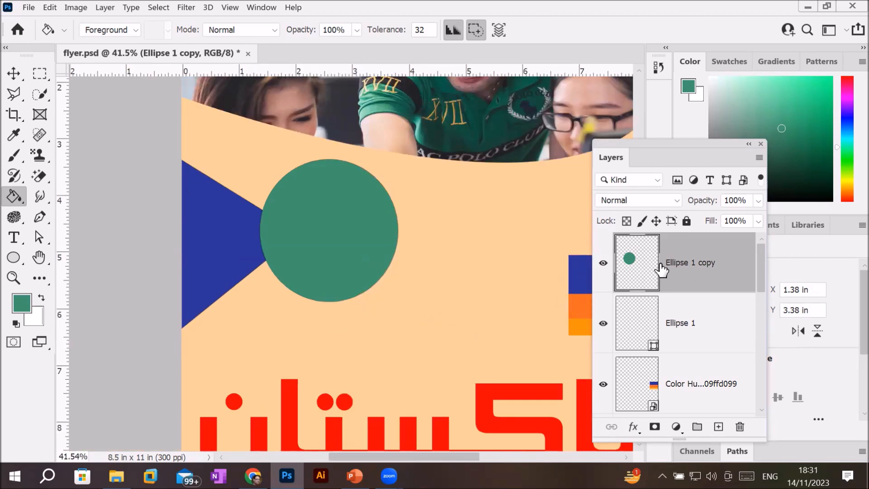
pyautogui.scroll(-1, 744, 290)
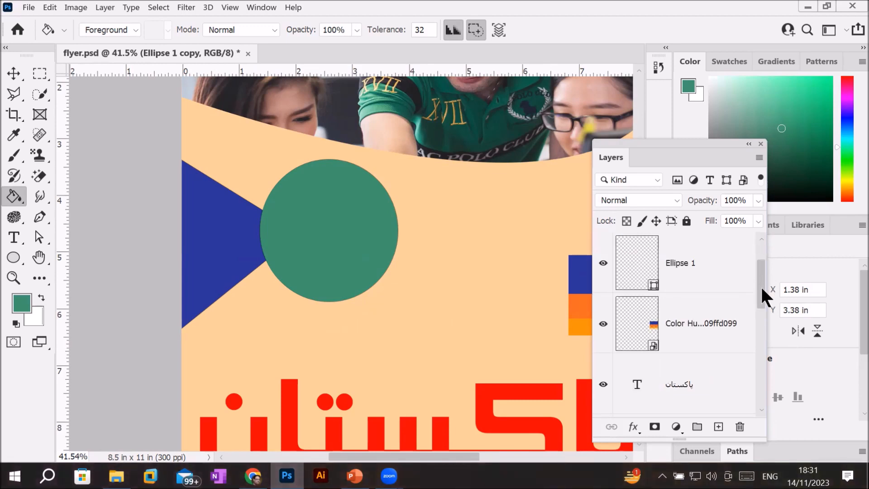
pyautogui.scroll(1, 760, 285)
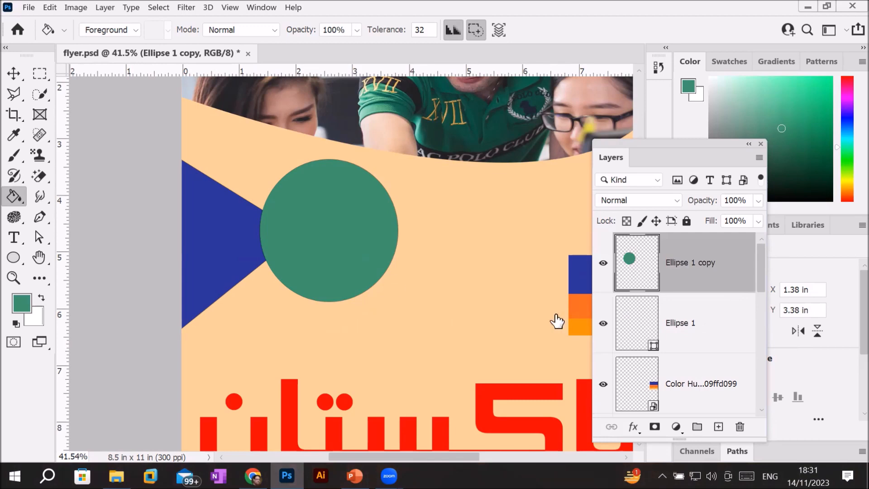
pyautogui.scroll(-2, 311, 244)
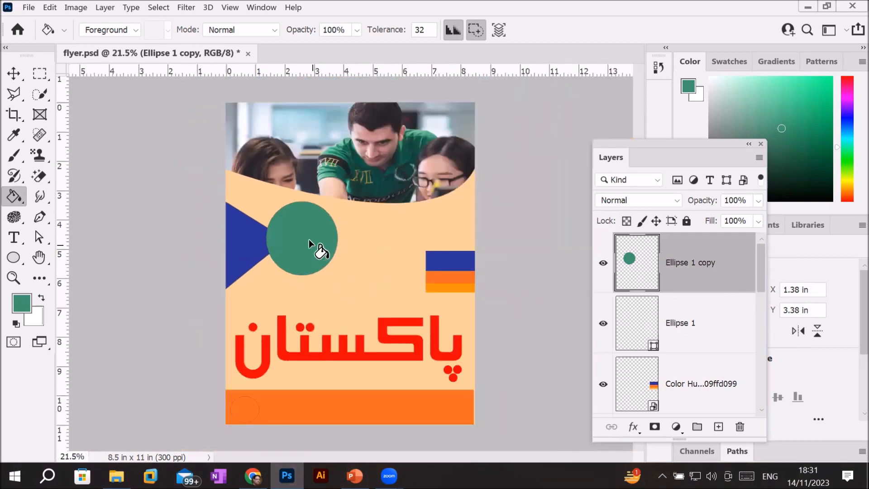
pyautogui.click(17, 130)
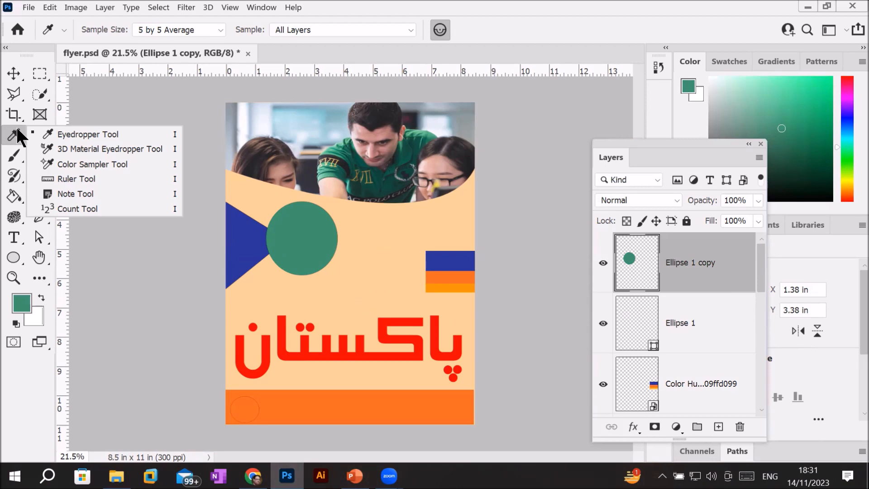
pyautogui.click(14, 73)
pyautogui.click(461, 270)
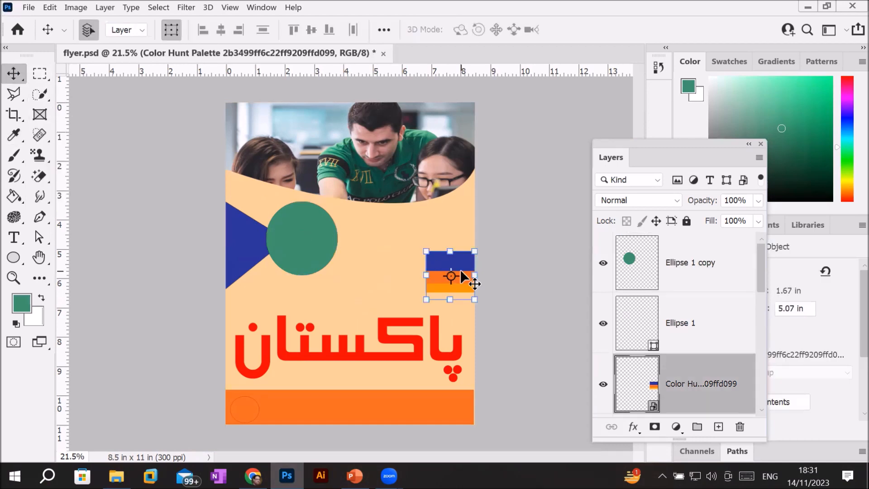
pyautogui.press('Delete')
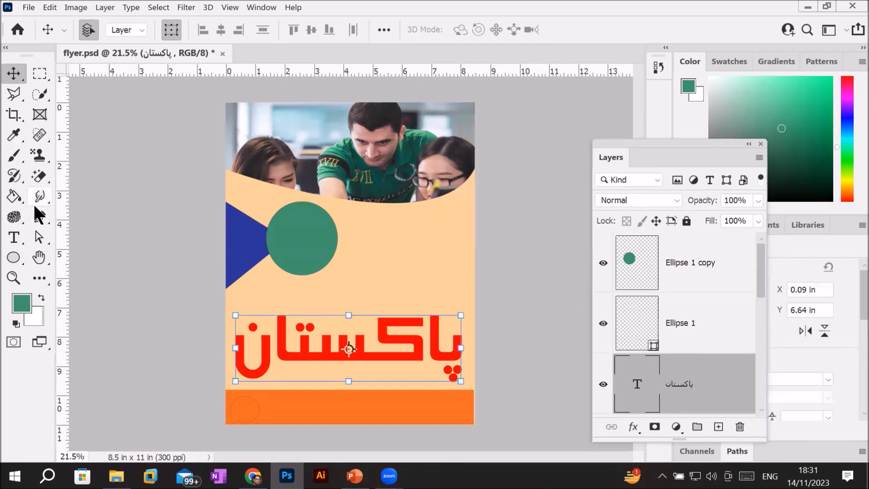
# Step: Switch to the Color Sampler Tool and set its sample size to Point Sample
pyautogui.click(12, 132)
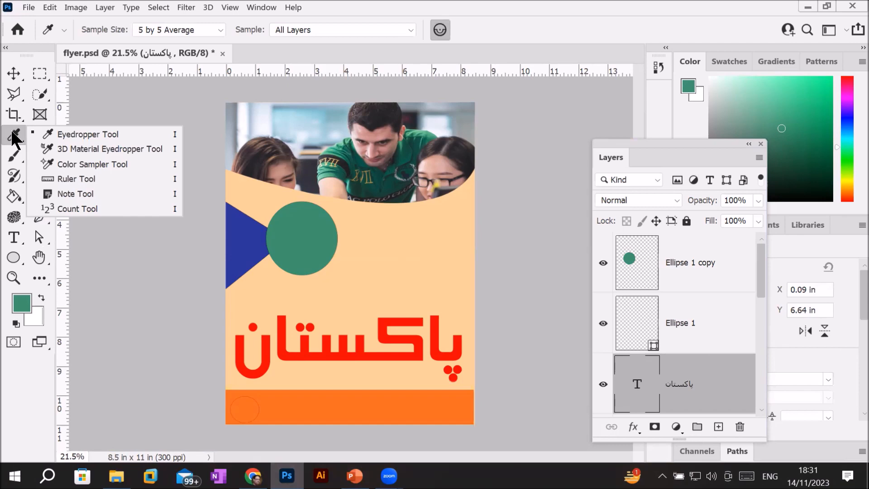
pyautogui.click(109, 163)
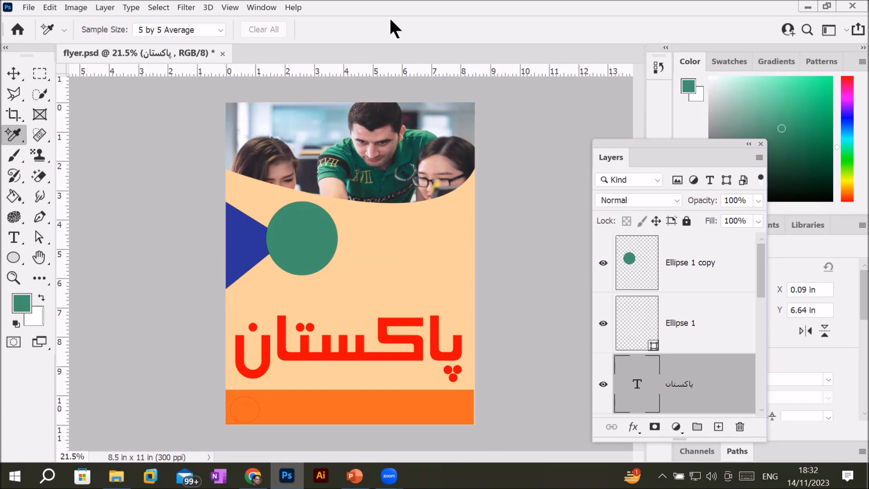
pyautogui.click(199, 30)
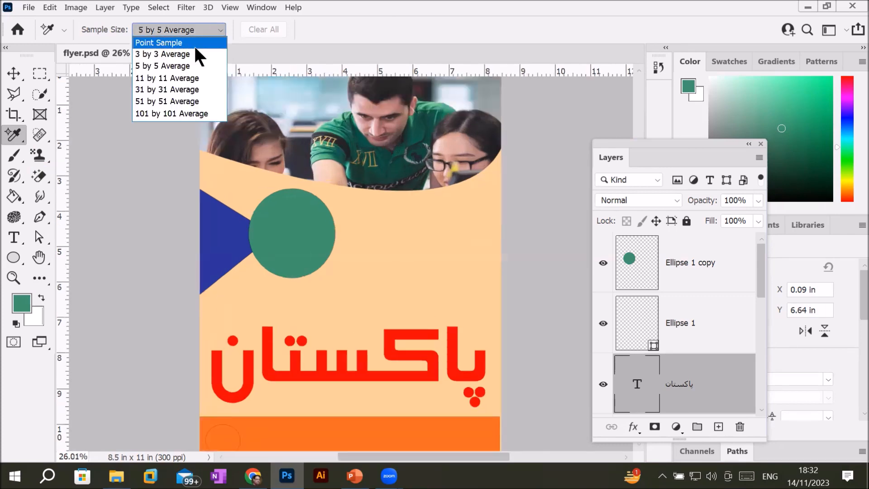
pyautogui.click(193, 43)
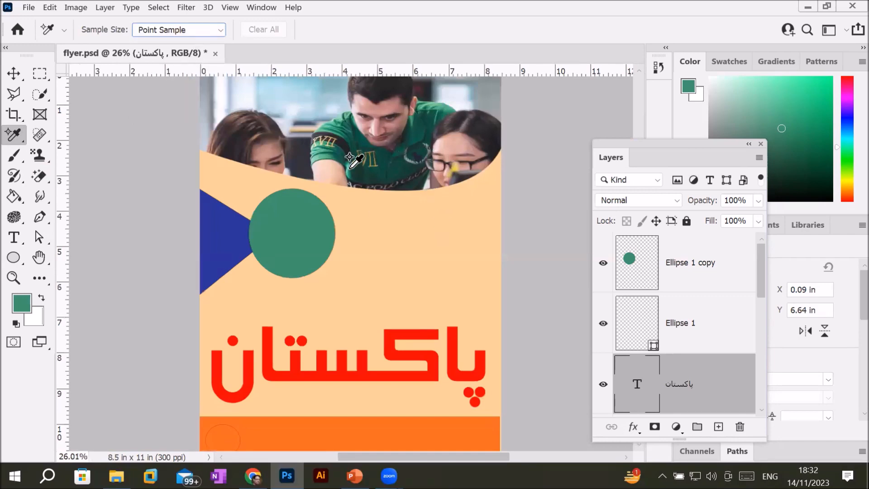
# Step: Place a color sampler on a single light green pixel of the sleeve just above the dark armband
pyautogui.click(14, 74)
pyautogui.scroll(8, 361, 143)
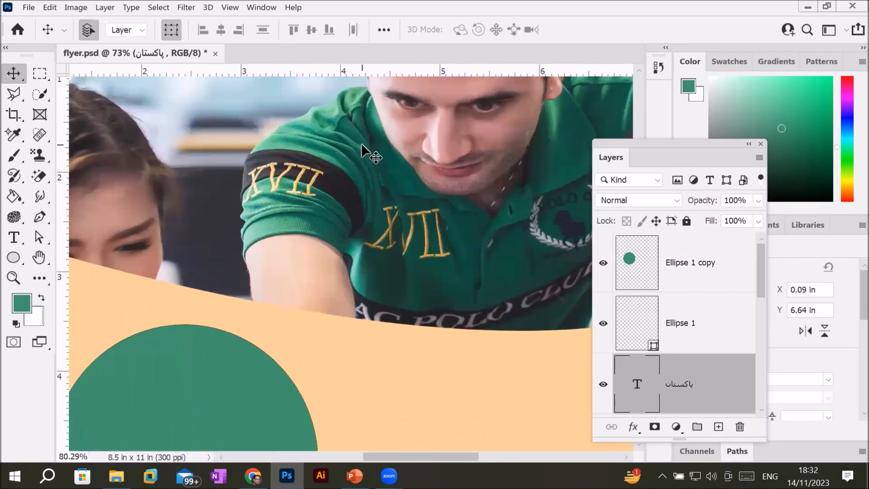
pyautogui.scroll(10, 350, 136)
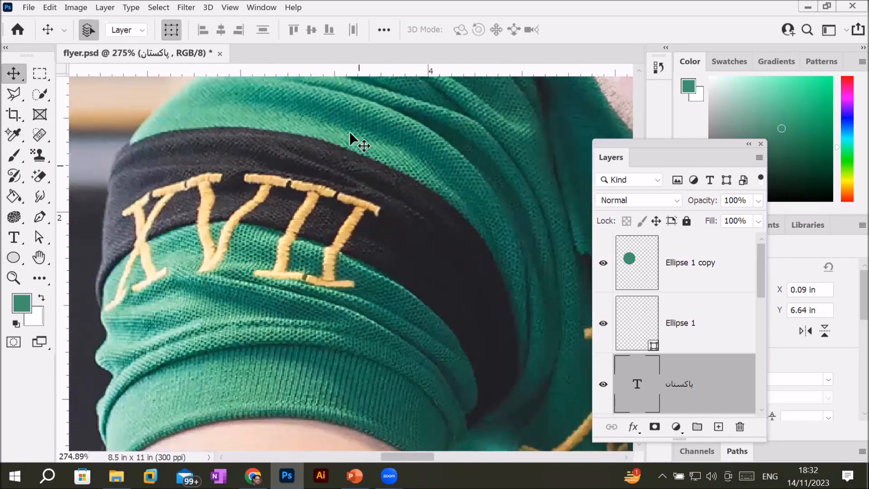
pyautogui.scroll(4, 349, 136)
pyautogui.scroll(8, 350, 132)
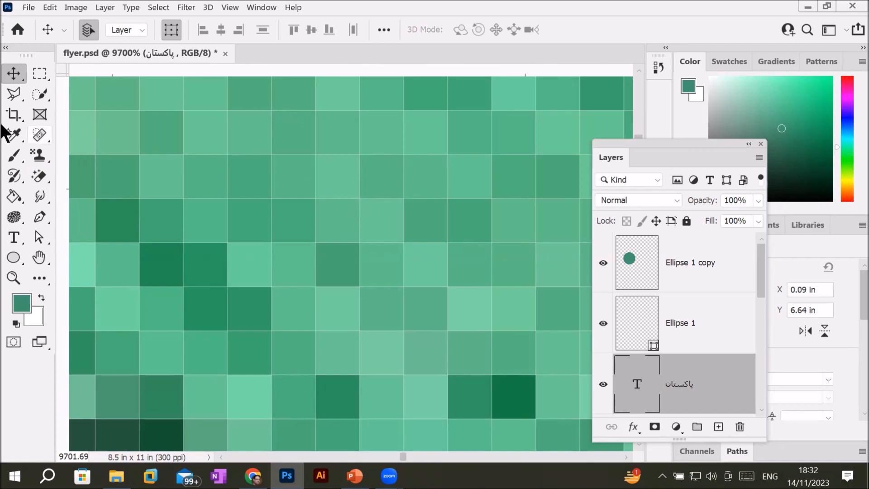
pyautogui.click(10, 140)
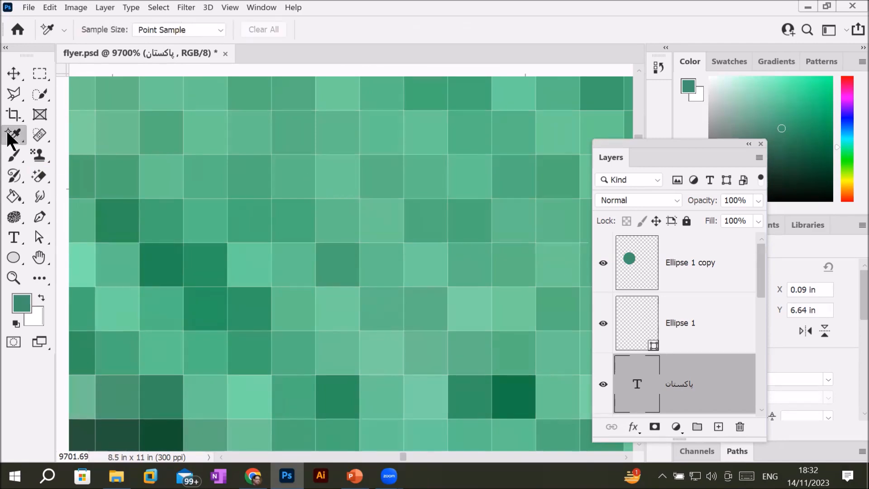
pyautogui.click(199, 129)
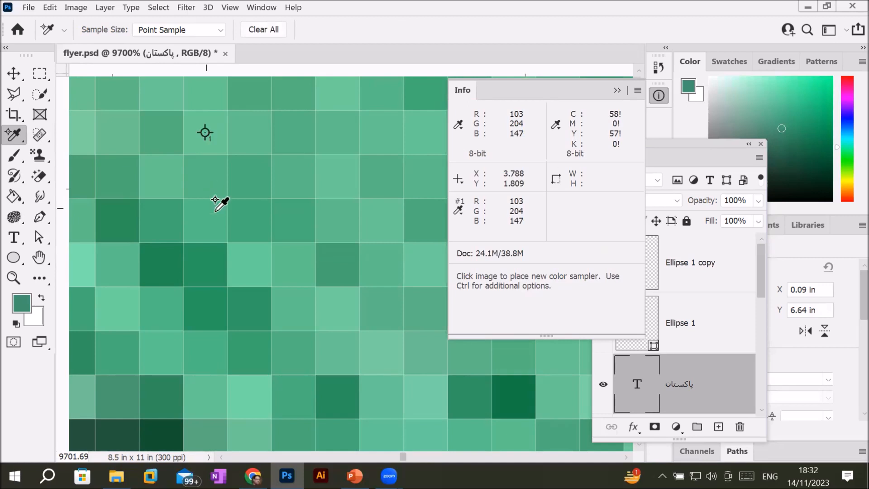
# Step: Place a second color sampler on a single golden-yellow pixel of the armband's rightmost stitched numeral stroke
pyautogui.scroll(1, 224, 134)
pyautogui.scroll(1, 224, 127)
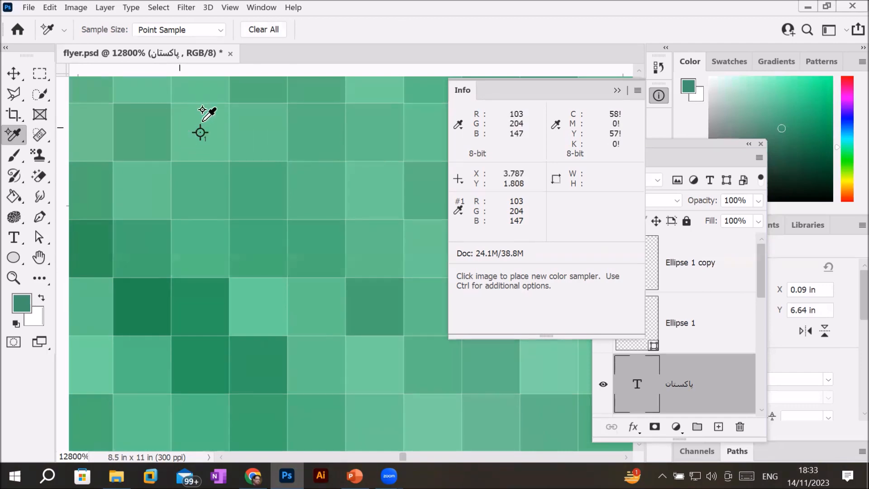
pyautogui.scroll(-10, 201, 116)
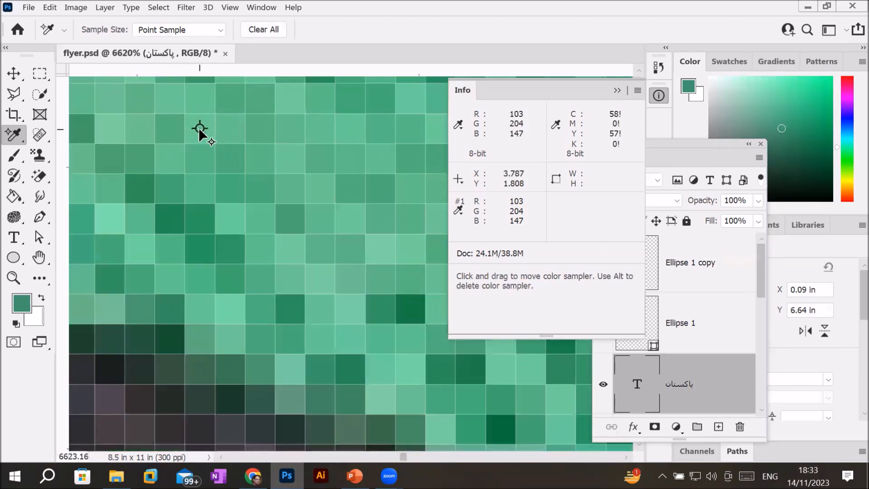
pyautogui.scroll(-3, 304, 216)
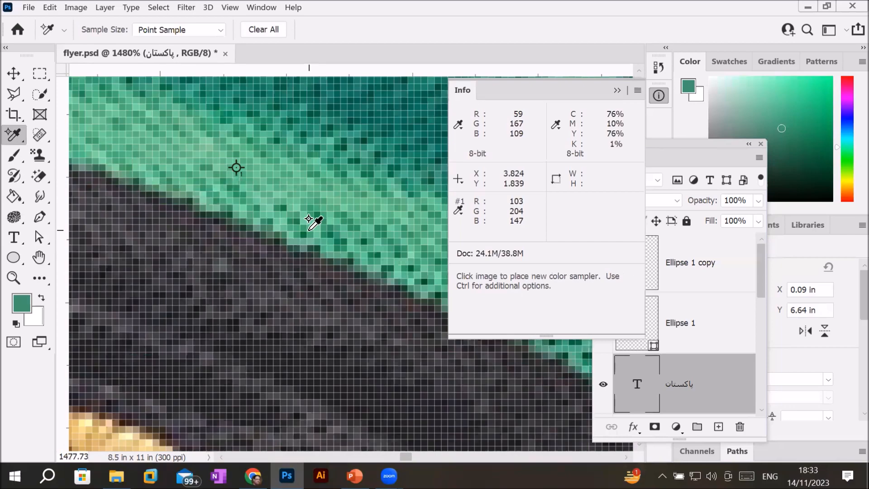
pyautogui.scroll(-6, 295, 379)
pyautogui.scroll(3, 295, 362)
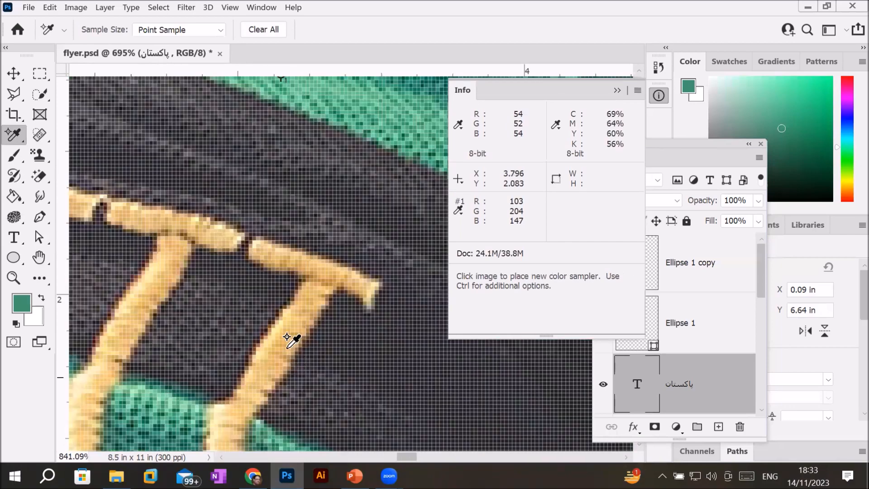
pyautogui.scroll(12, 275, 326)
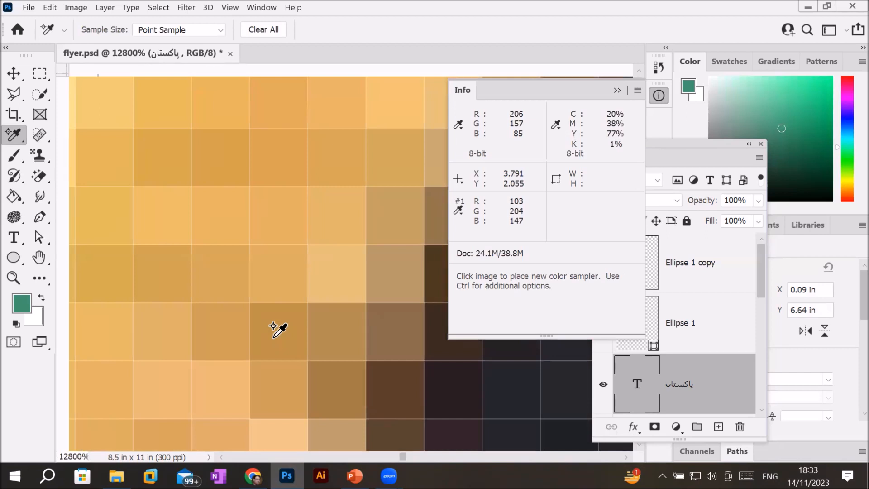
pyautogui.click(163, 216)
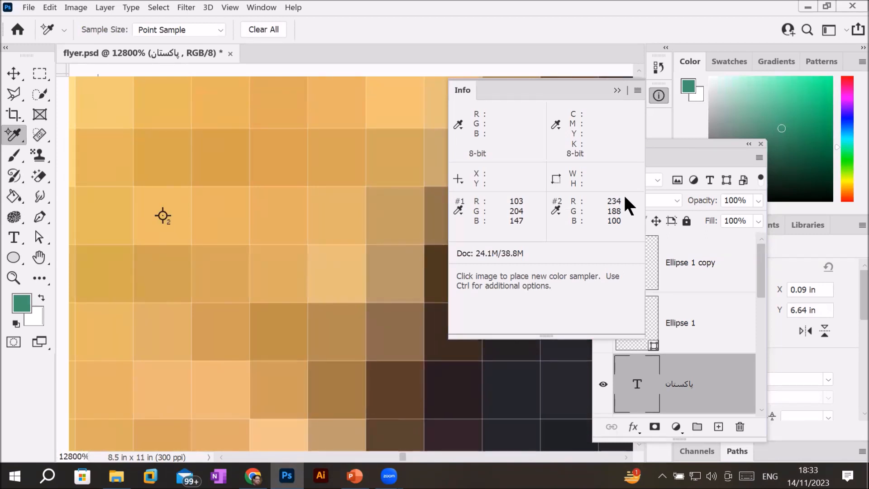
# Step: Place color samplers on a pale cream pixel at the lower part of that gold stroke and on a near-black armband pixel just above it
pyautogui.scroll(-5, 423, 216)
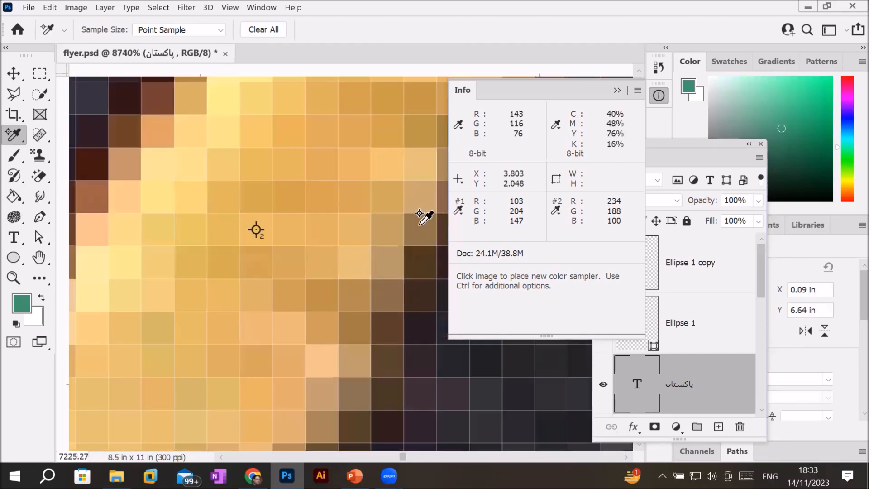
pyautogui.scroll(-5, 328, 229)
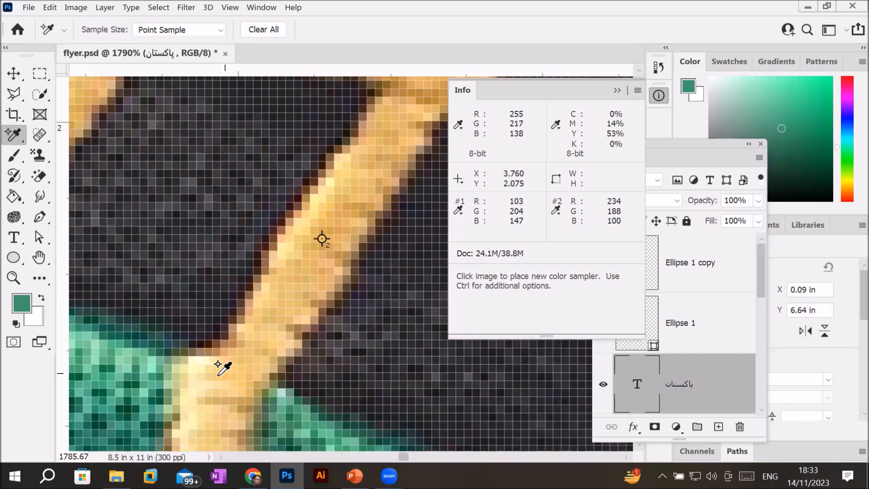
pyautogui.scroll(6, 207, 367)
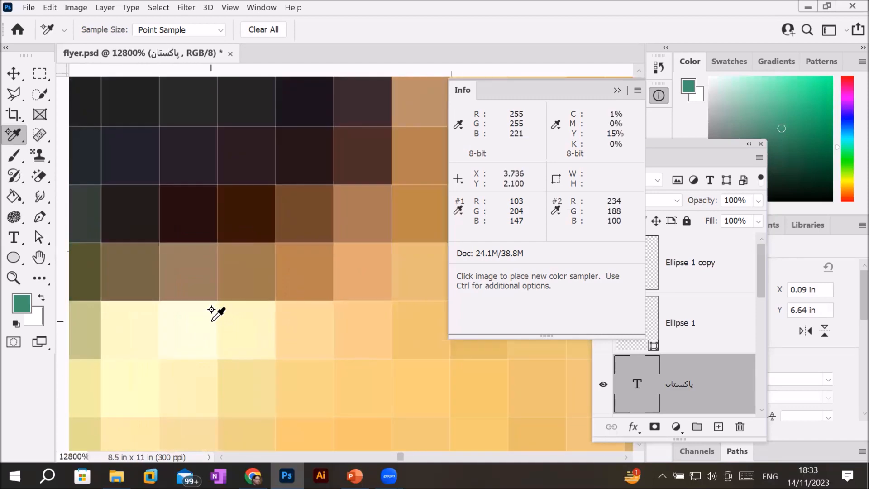
pyautogui.click(188, 330)
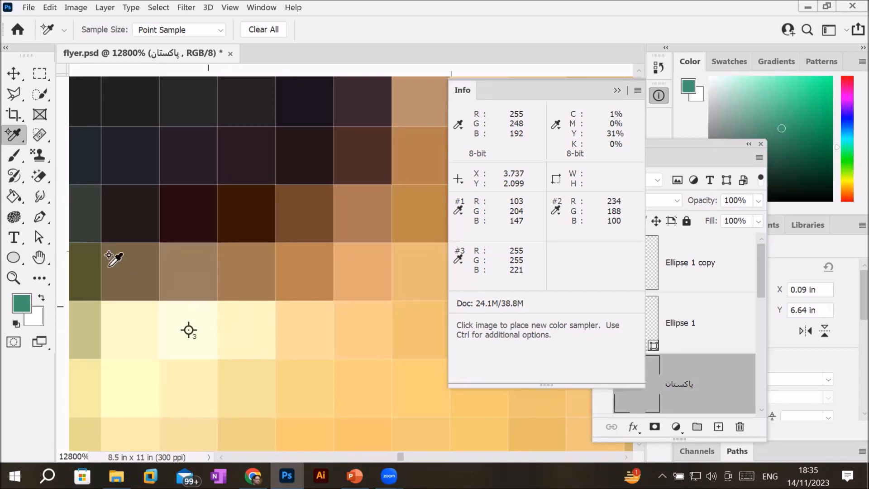
pyautogui.click(304, 89)
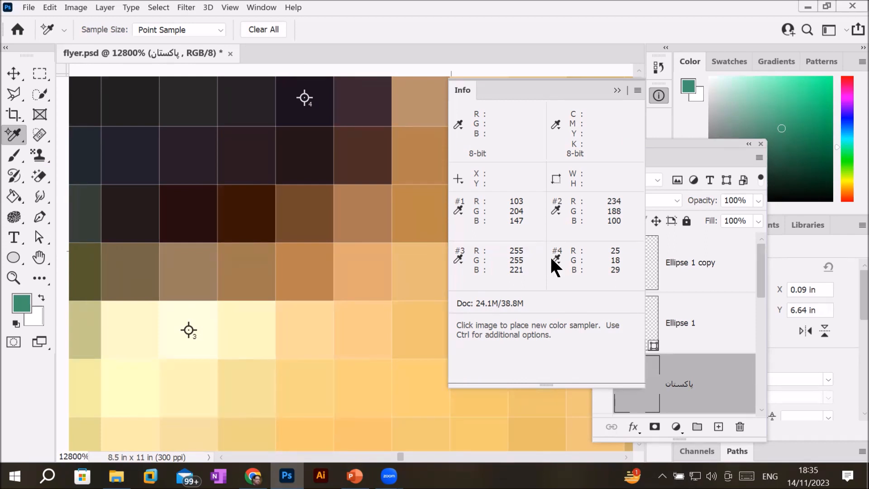
# Step: Measure the top edge of the rightmost gold numeral's upper serif with the Ruler Tool
pyautogui.rightClick(15, 131)
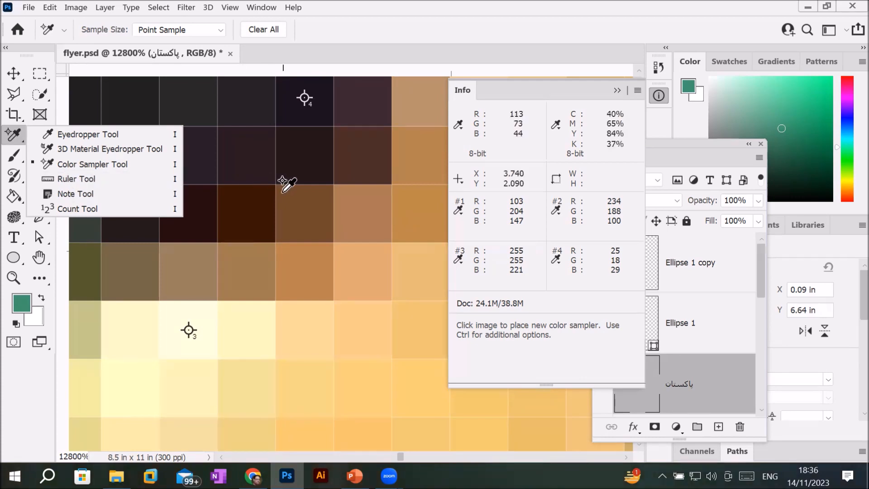
pyautogui.scroll(-3, 283, 184)
pyautogui.scroll(-8, 283, 183)
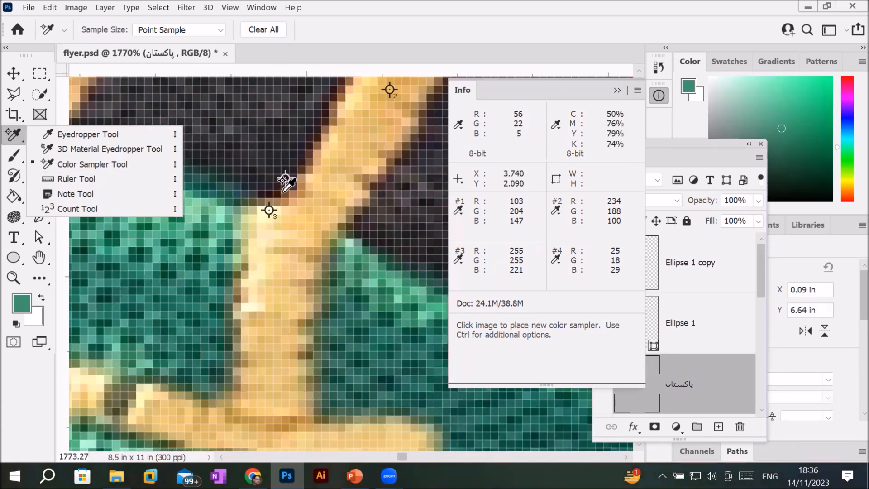
pyautogui.scroll(-2, 284, 182)
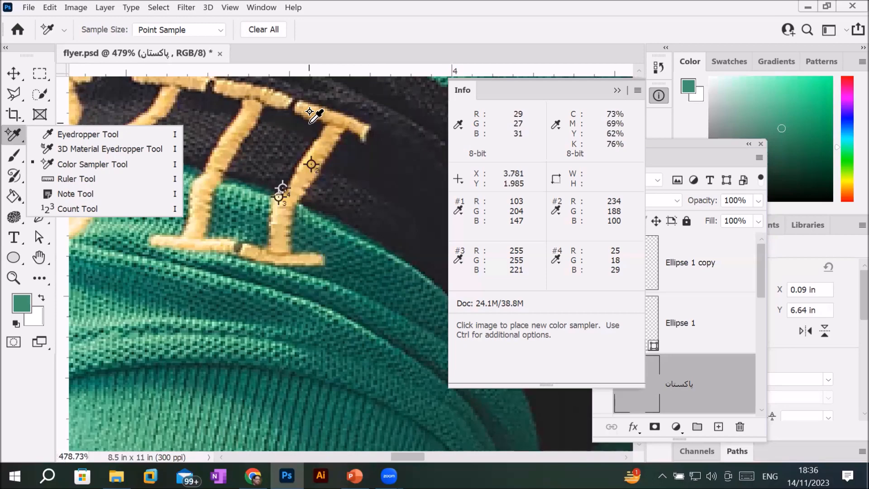
pyautogui.scroll(2, 349, 112)
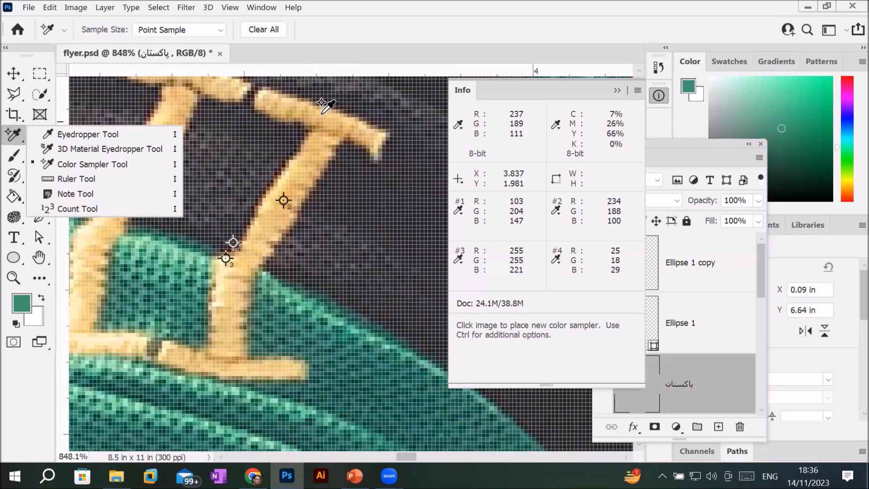
pyautogui.scroll(1, 321, 111)
pyautogui.moveTo(320, 112); pyautogui.dragTo(292, 201)
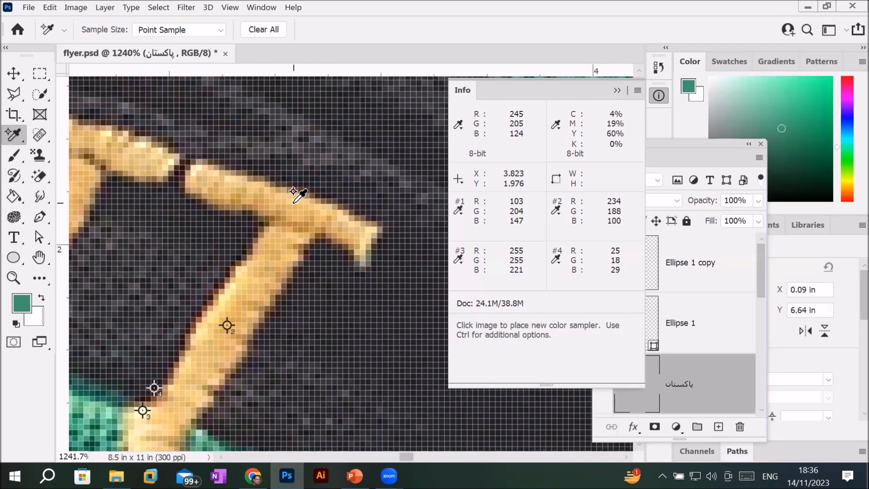
pyautogui.click(12, 136)
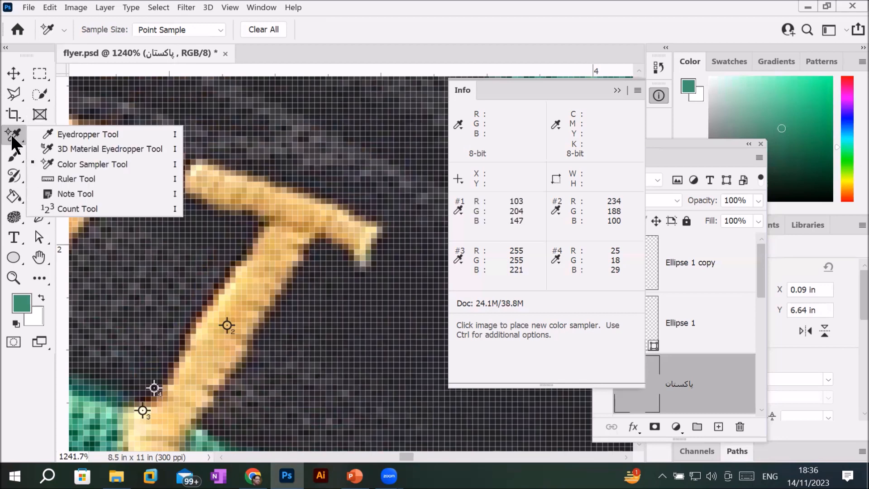
pyautogui.click(78, 179)
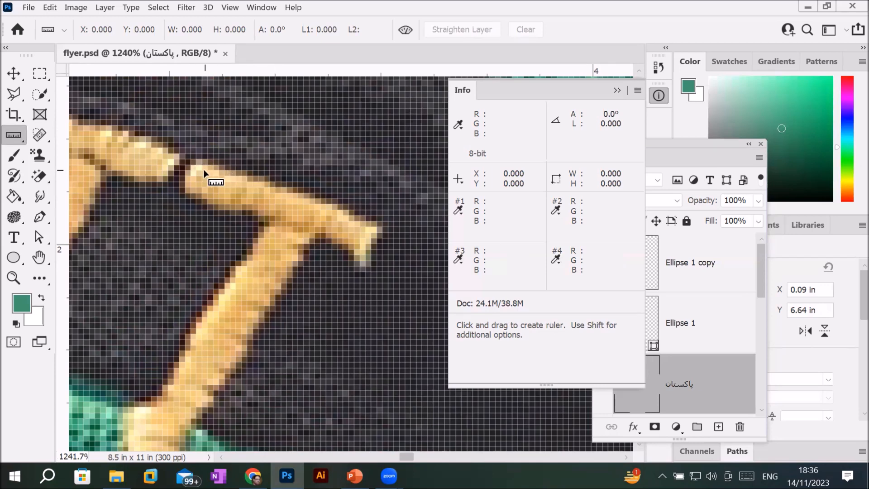
pyautogui.moveTo(199, 162); pyautogui.dragTo(378, 229)
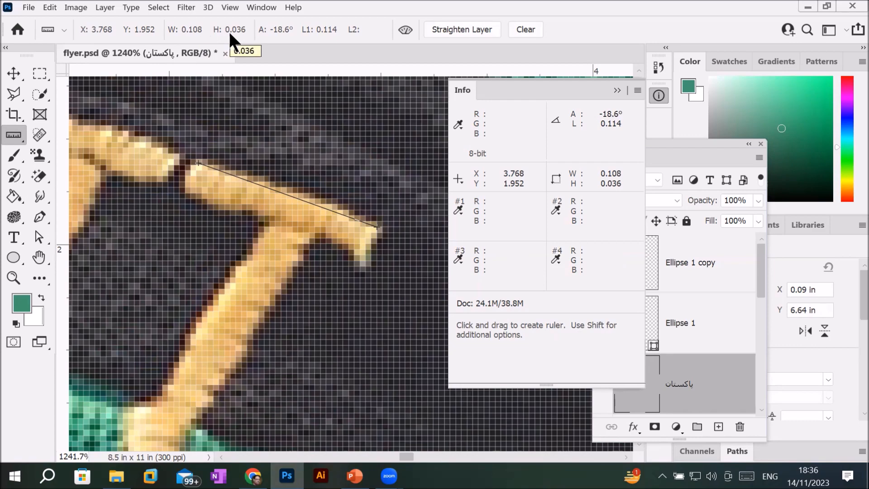
# Step: Move the green circle right, clear of the blue triangle, to about X 3.46 in, Y 3.38 in
pyautogui.scroll(-10, 285, 185)
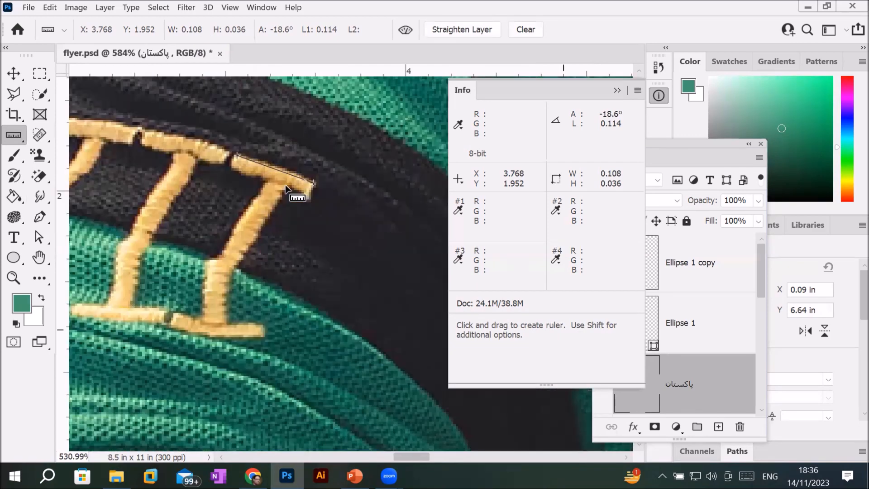
pyautogui.scroll(-6, 285, 184)
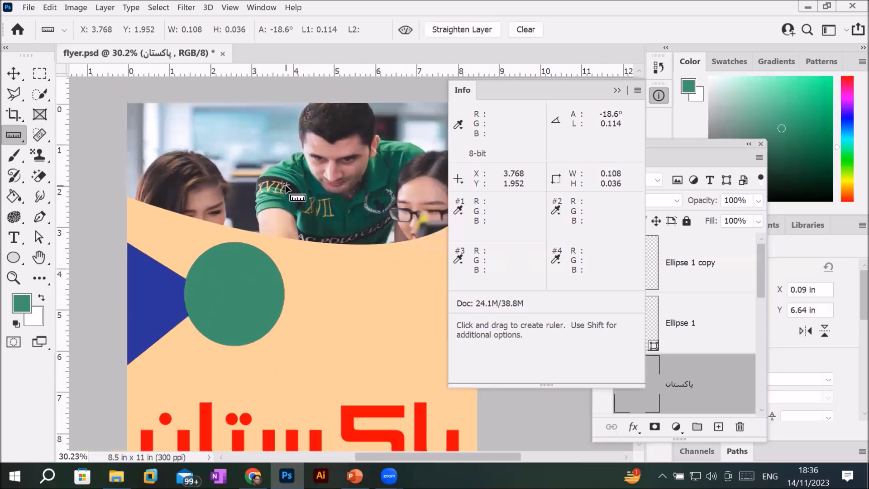
pyautogui.scroll(1, 285, 185)
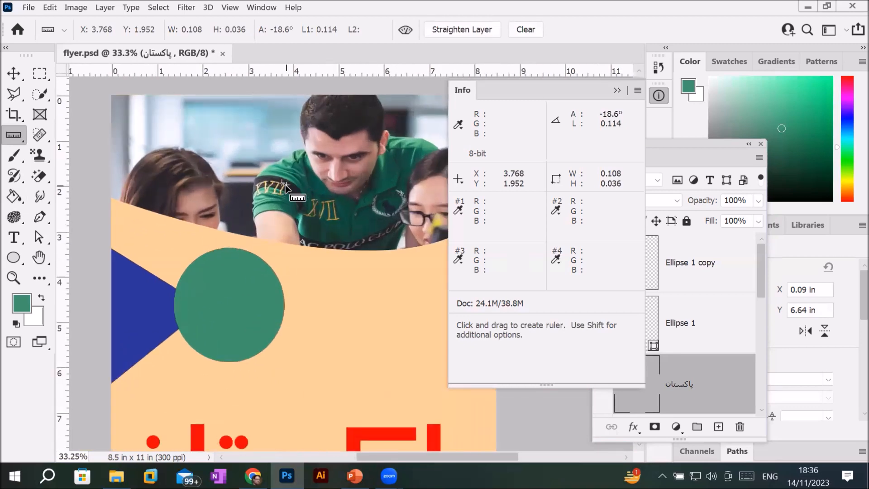
pyautogui.scroll(1, 285, 186)
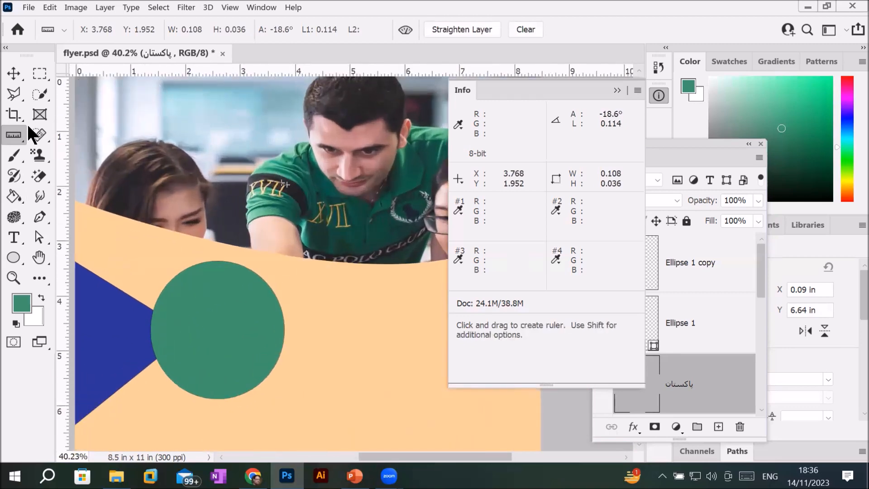
pyautogui.click(13, 73)
pyautogui.moveTo(199, 289); pyautogui.dragTo(313, 290)
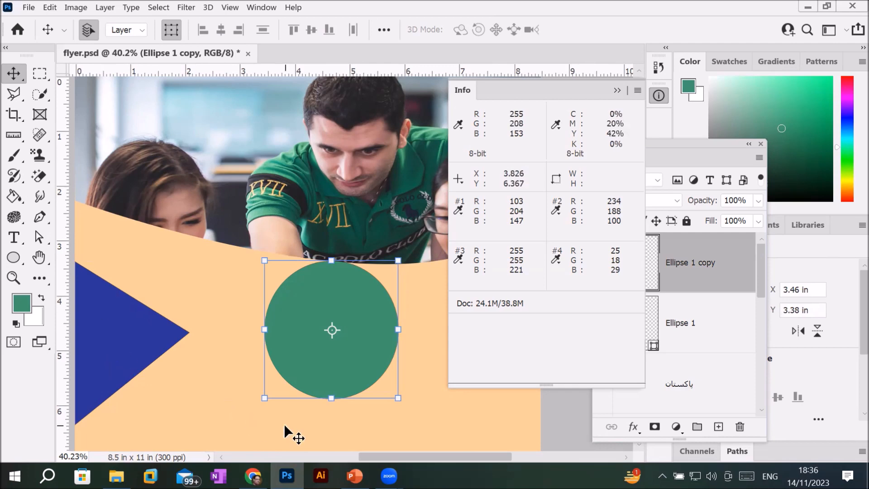
# Step: Measure the blue triangle's lower-left corner angle with the Ruler Tool, running one arm along its left edge and the other to its right tip
pyautogui.moveTo(384, 455); pyautogui.dragTo(342, 454)
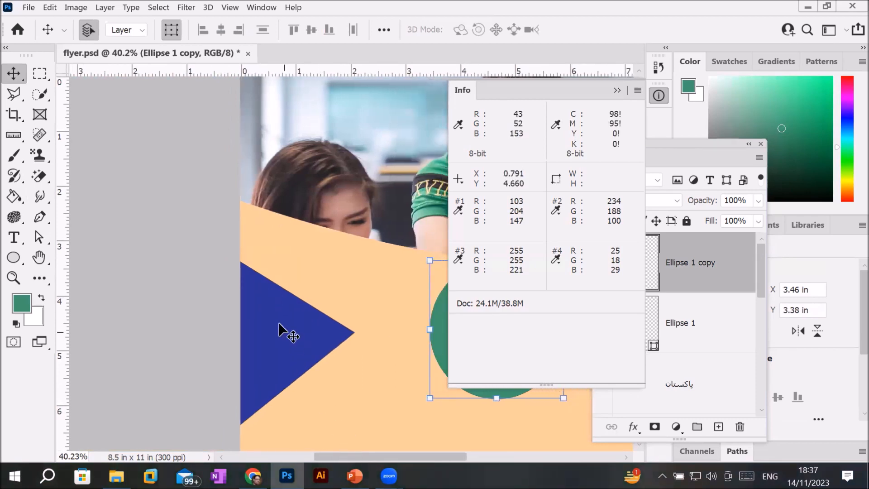
pyautogui.click(14, 136)
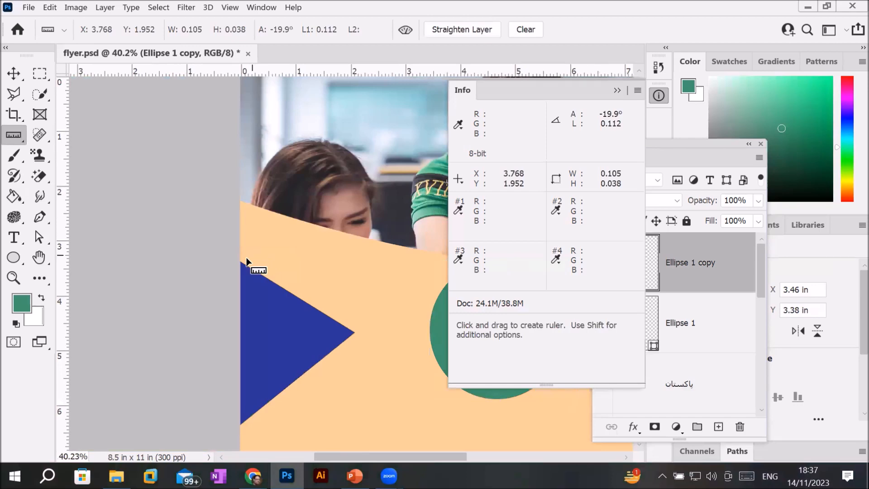
pyautogui.click(617, 90)
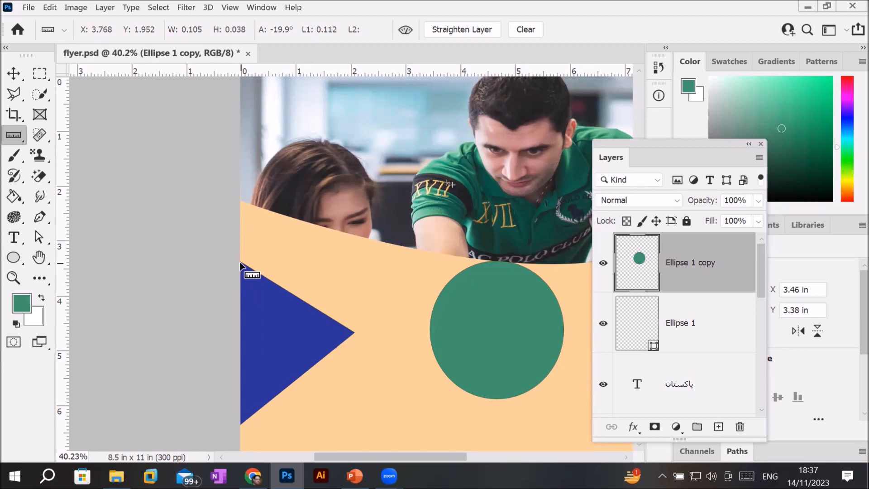
pyautogui.moveTo(240, 262); pyautogui.dragTo(241, 423)
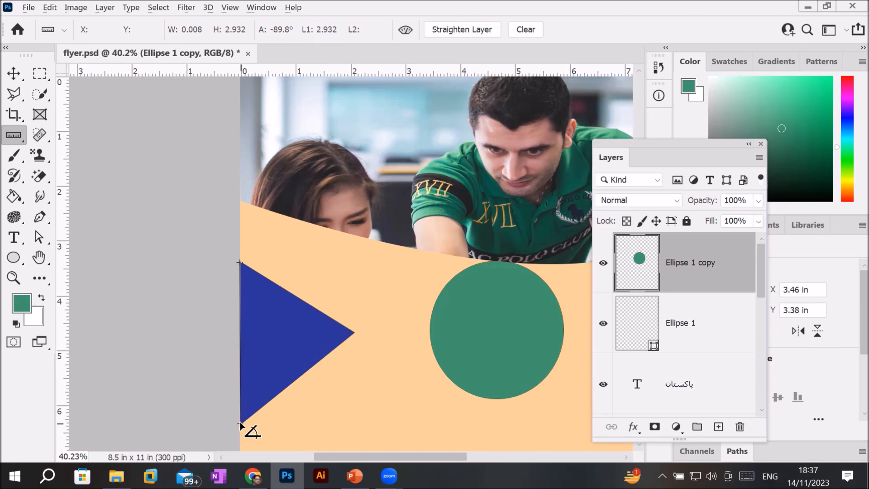
pyautogui.moveTo(241, 423); pyautogui.dragTo(353, 332)
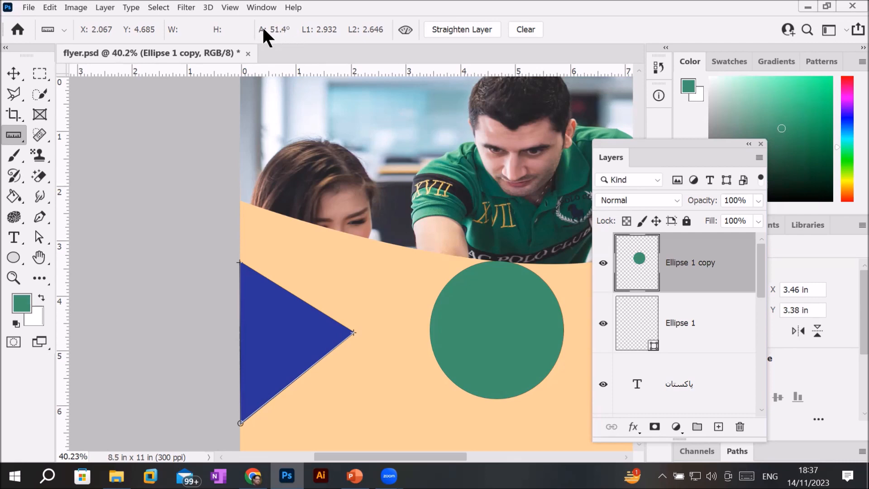
pyautogui.scroll(1, 280, 28)
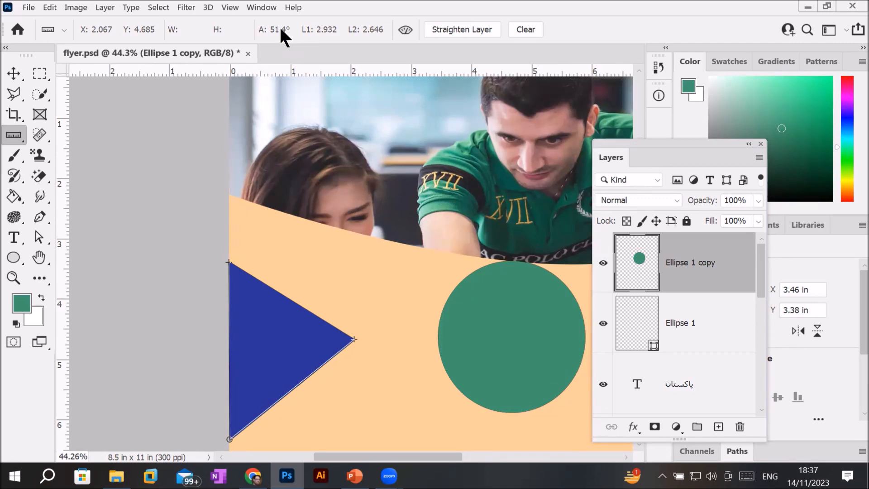
# Step: Straighten the red پاکستان text layer to a Ruler line about 7.57 in long, rising at 18.5° from its lower-left to its upper-right end
pyautogui.scroll(-3, 449, 100)
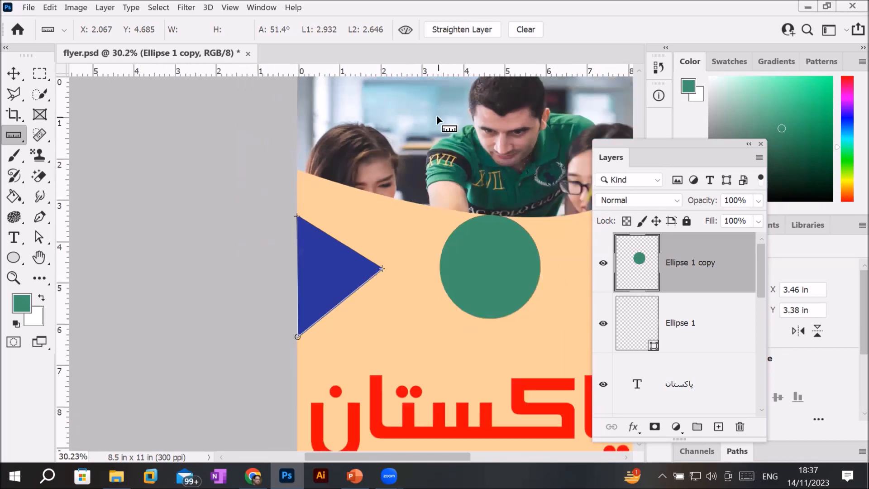
pyautogui.scroll(-1, 436, 181)
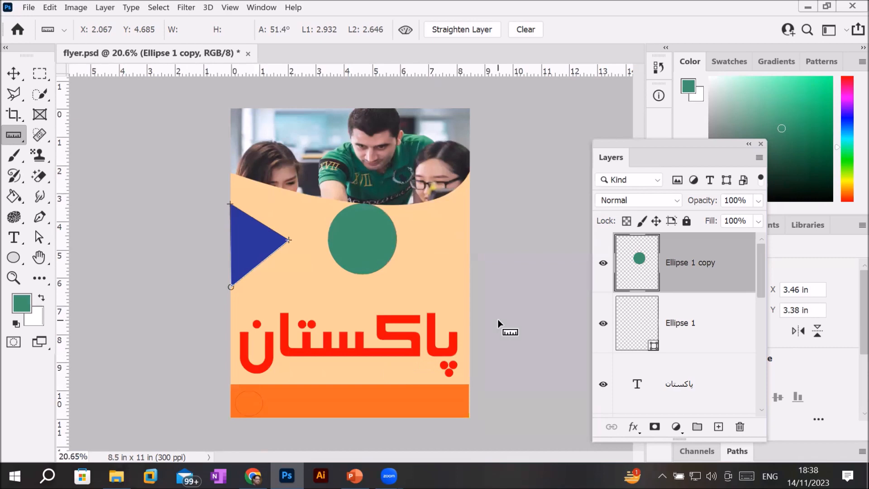
pyautogui.moveTo(760, 284); pyautogui.dragTo(753, 319)
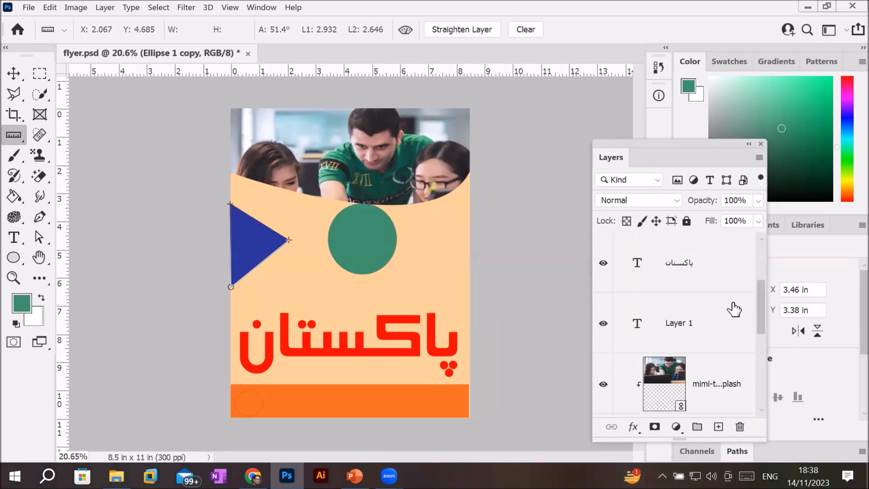
pyautogui.click(673, 270)
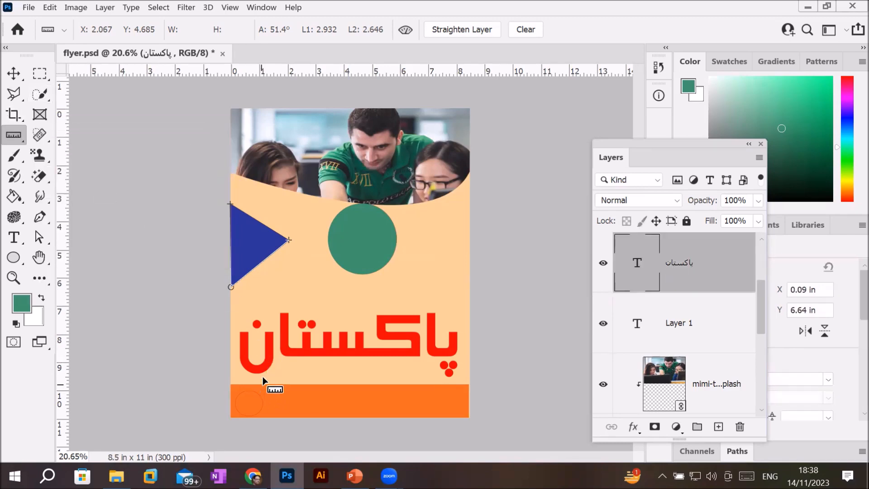
pyautogui.moveTo(245, 369)
pyautogui.mouseDown()
pyautogui.moveTo(401, 339)
pyautogui.moveTo(471, 305)
pyautogui.moveTo(449, 302)
pyautogui.mouseUp()
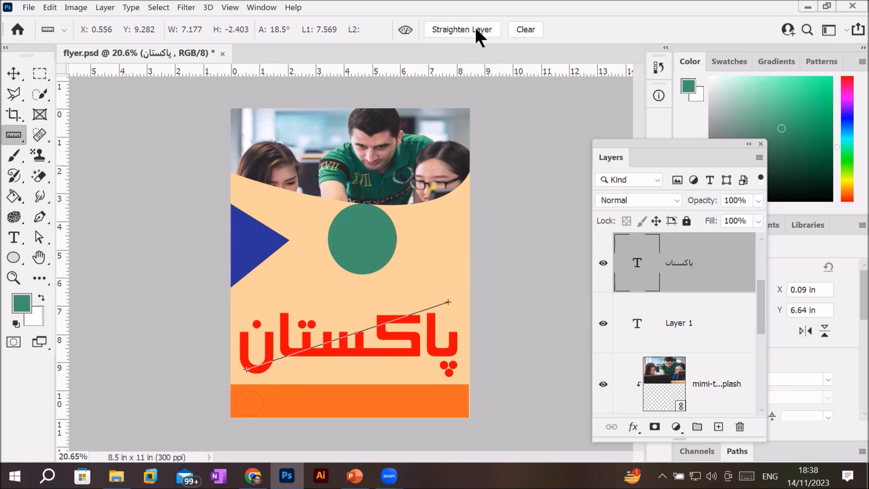
pyautogui.click(446, 24)
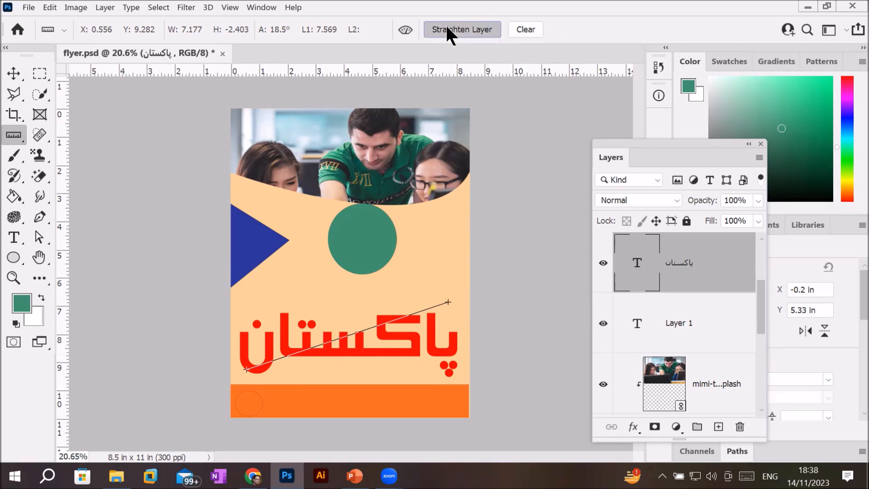
pyautogui.hotkey('ctrl', 'z')
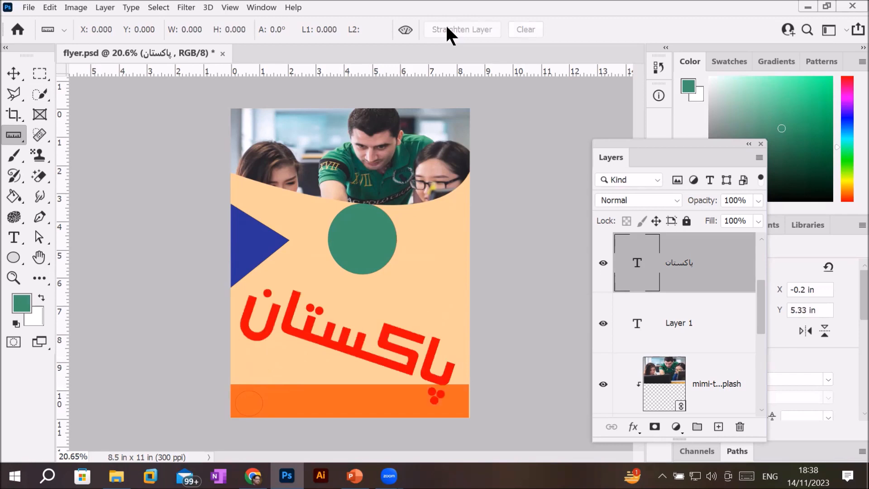
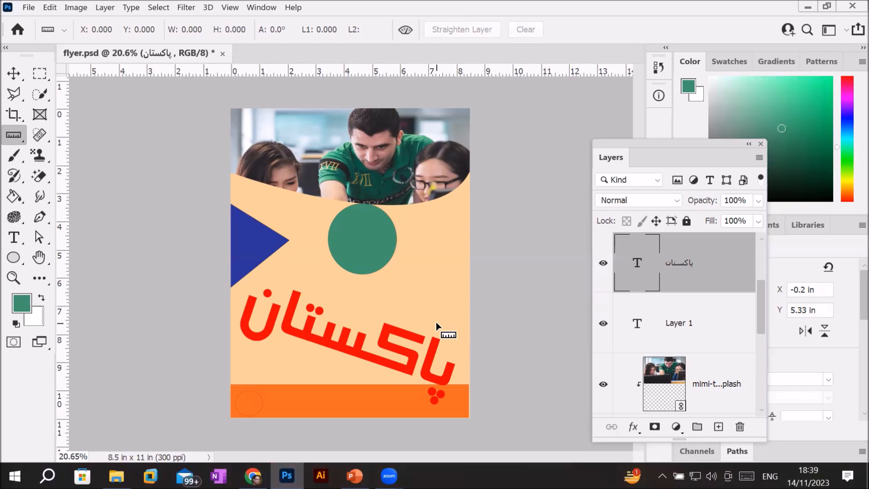
# Step: Straighten the tilted red text layer again to a Ruler line about 7.61 in long, running from its upper right to its lower left
pyautogui.moveTo(454, 311); pyautogui.dragTo(333, 340)
pyautogui.moveTo(281, 362); pyautogui.dragTo(249, 374)
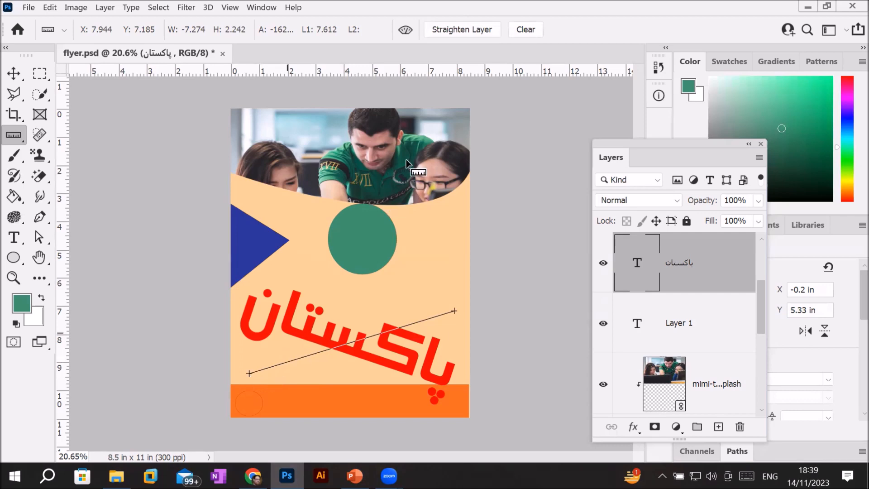
pyautogui.click(456, 30)
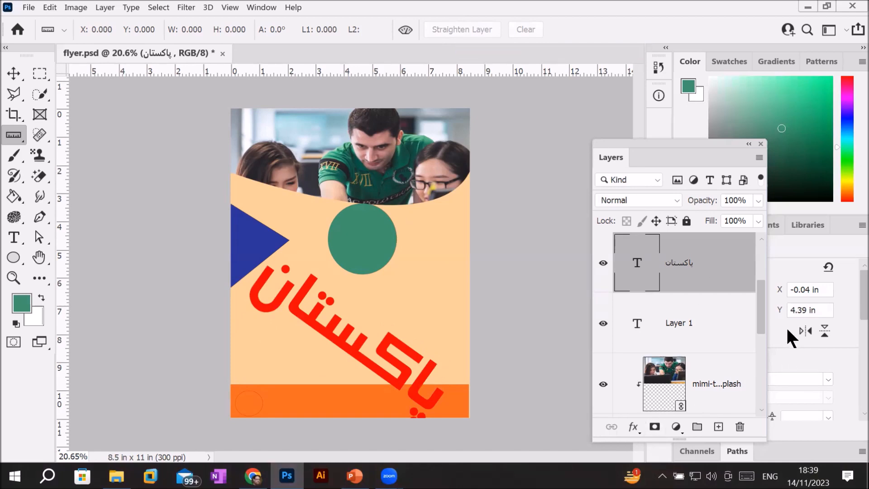
# Step: Unlock the Rectangle 1 layer and straighten it to a 19° Ruler line about 9.76 in long from the page's lower-left corner
pyautogui.moveTo(760, 326); pyautogui.dragTo(762, 410)
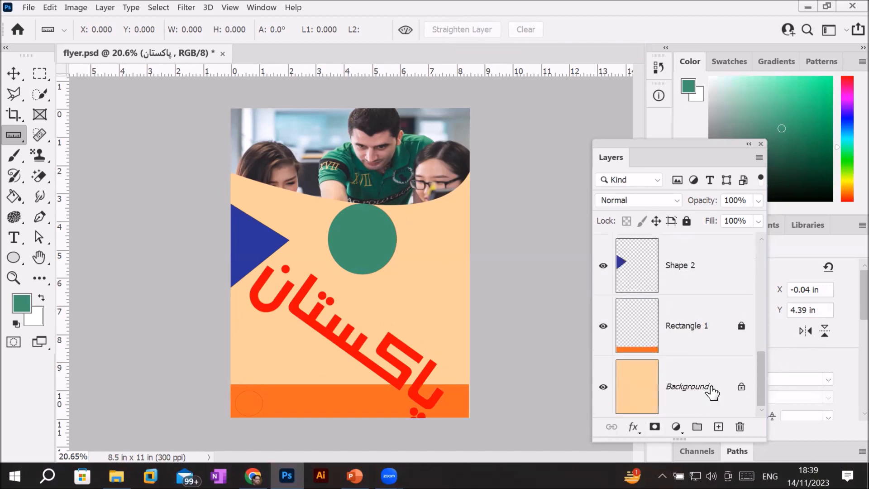
pyautogui.click(630, 334)
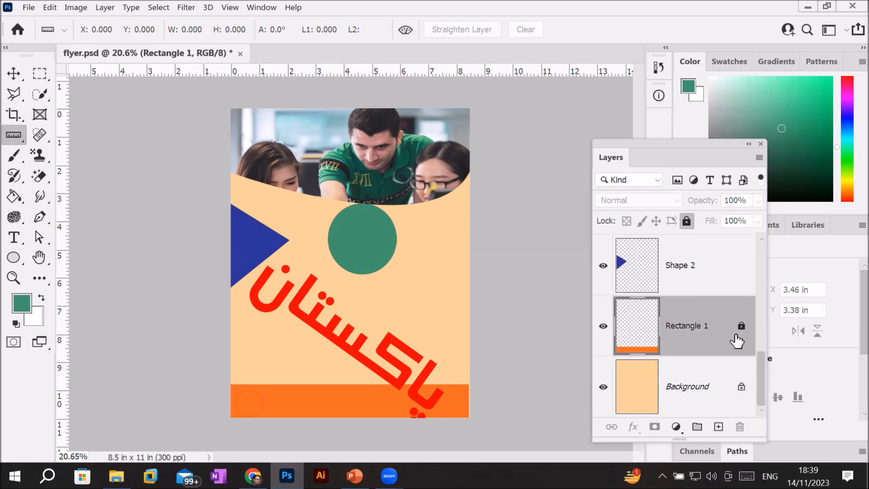
pyautogui.click(741, 326)
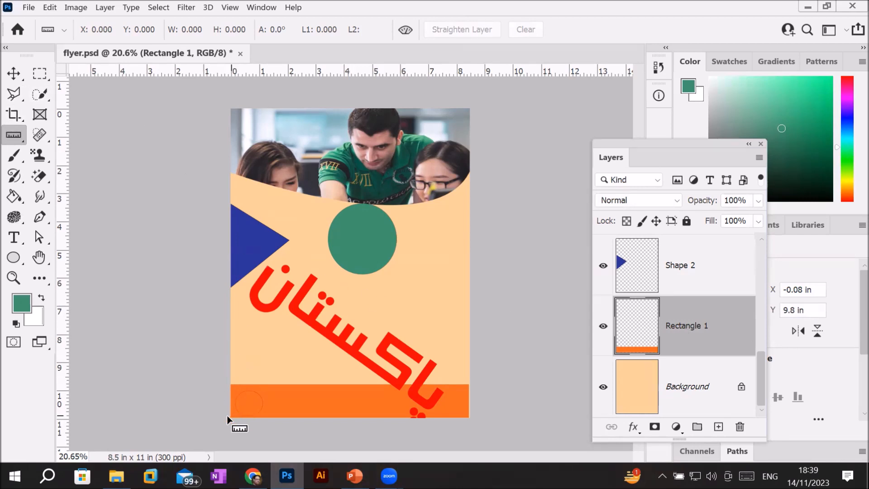
pyautogui.moveTo(230, 415)
pyautogui.mouseDown()
pyautogui.moveTo(315, 401)
pyautogui.moveTo(490, 326)
pyautogui.mouseUp()
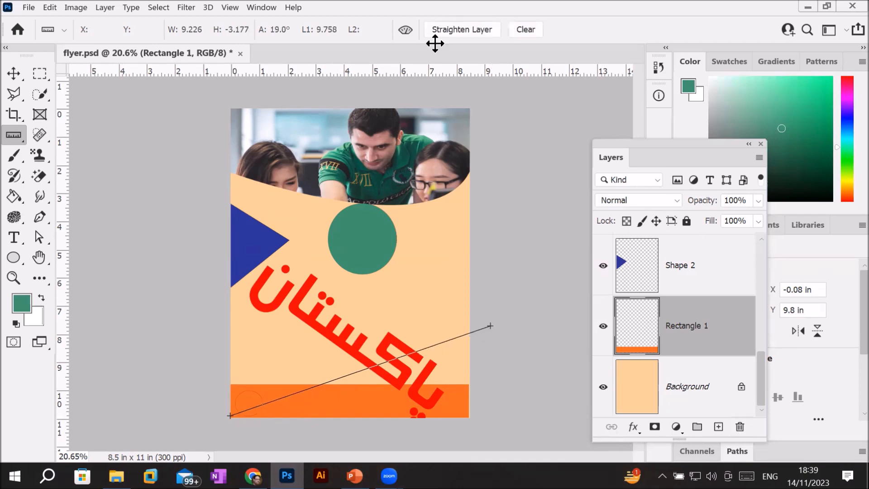
pyautogui.click(465, 28)
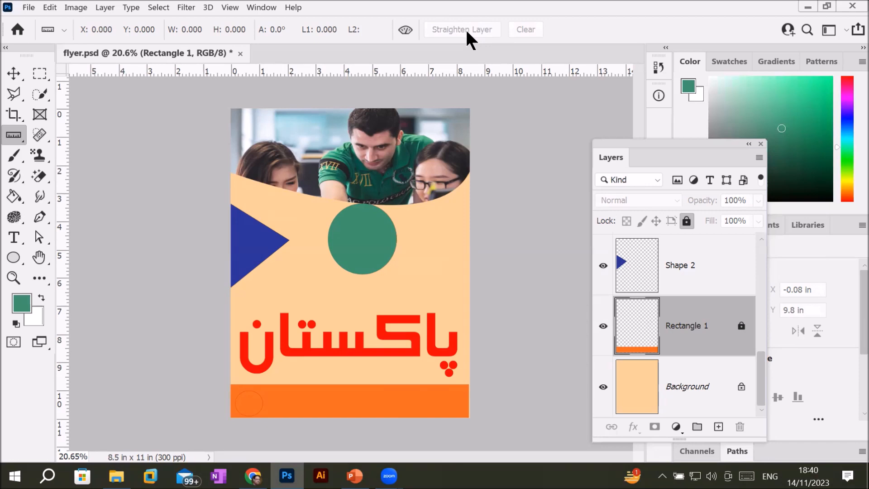
# Step: Switch to File Explorer, browse to the Unsplash photo of dropper bottles, and place it as a new layer in the flyer
pyautogui.rightClick(16, 141)
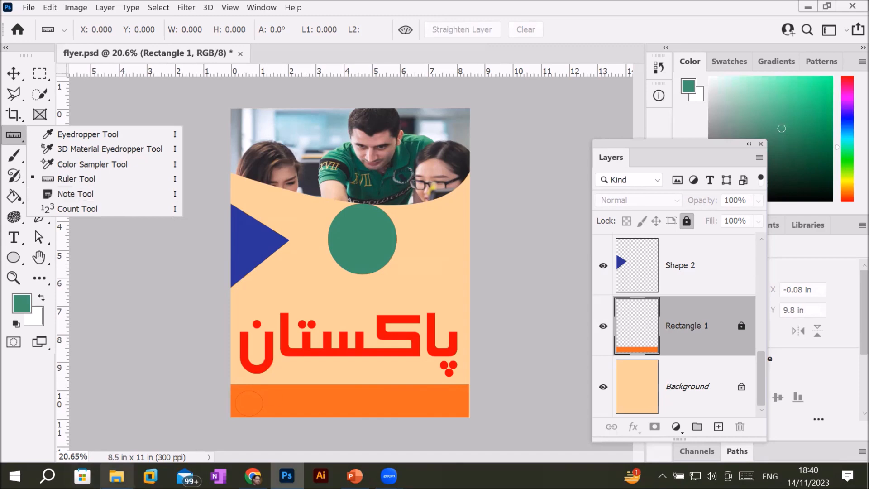
pyautogui.moveTo(116, 475)
pyautogui.click(117, 475)
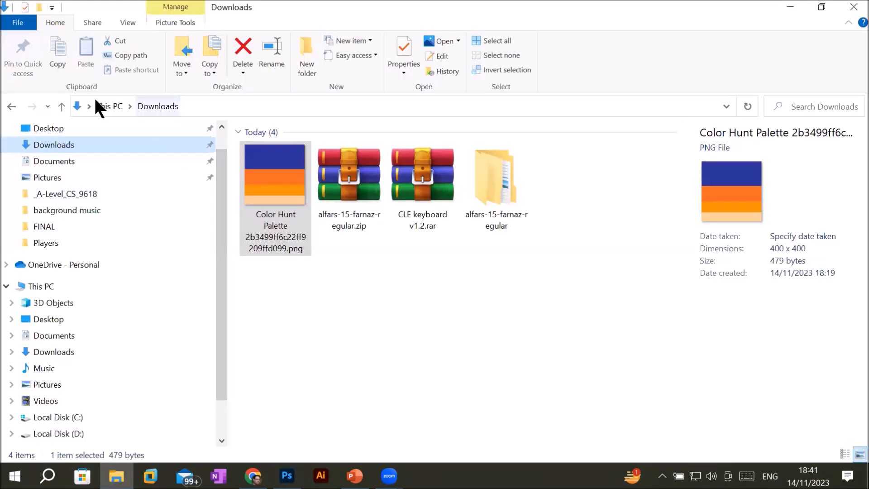
pyautogui.click(107, 105)
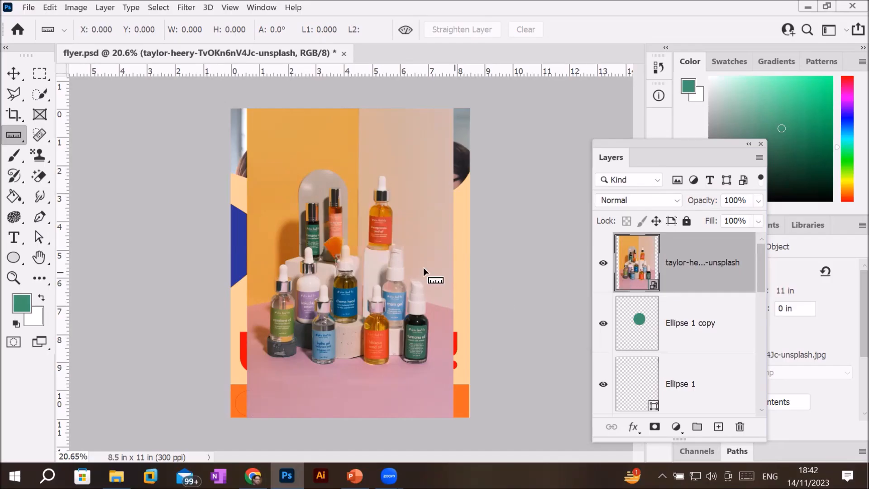
pyautogui.scroll(-1, 353, 252)
pyautogui.scroll(3, 349, 280)
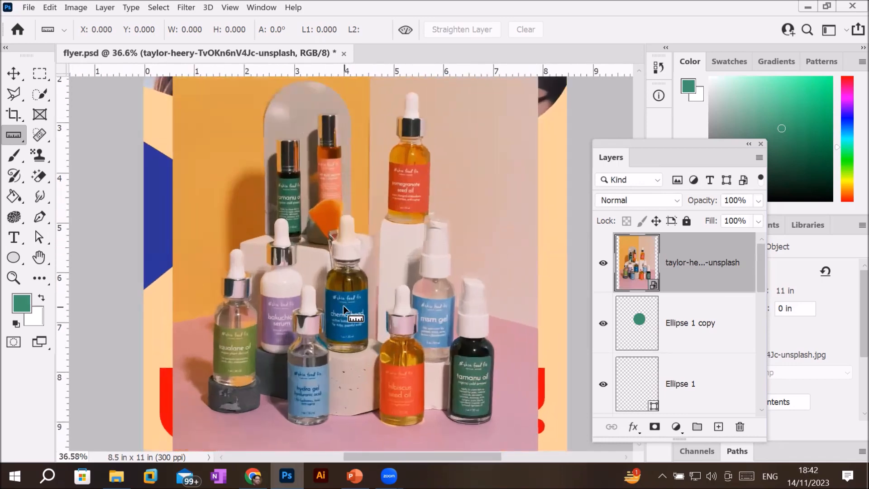
pyautogui.scroll(1, 343, 306)
pyautogui.scroll(-2, 343, 307)
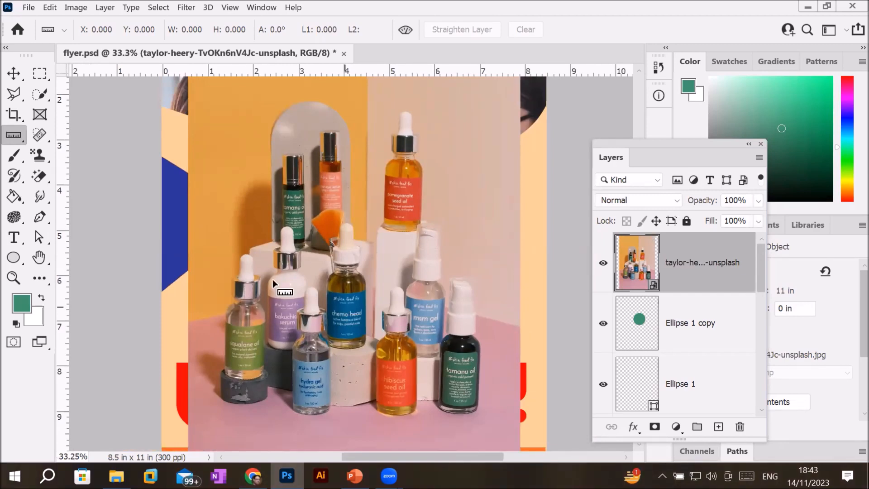
# Step: Switch to the Count Tool and set its count color to red fa0936
pyautogui.rightClick(18, 131)
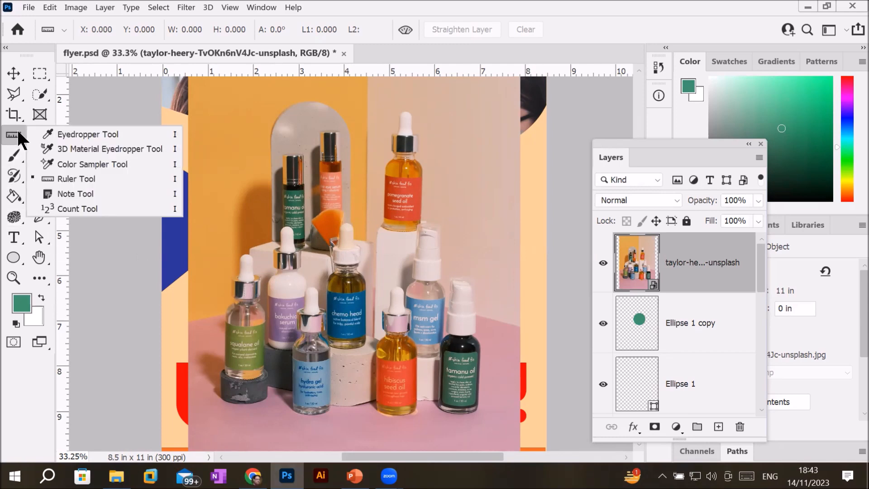
pyautogui.click(93, 208)
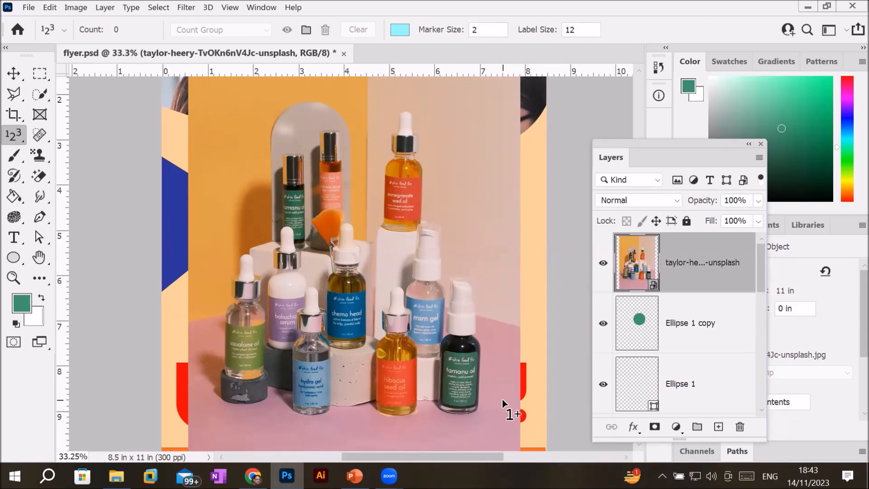
pyautogui.scroll(5, 331, 129)
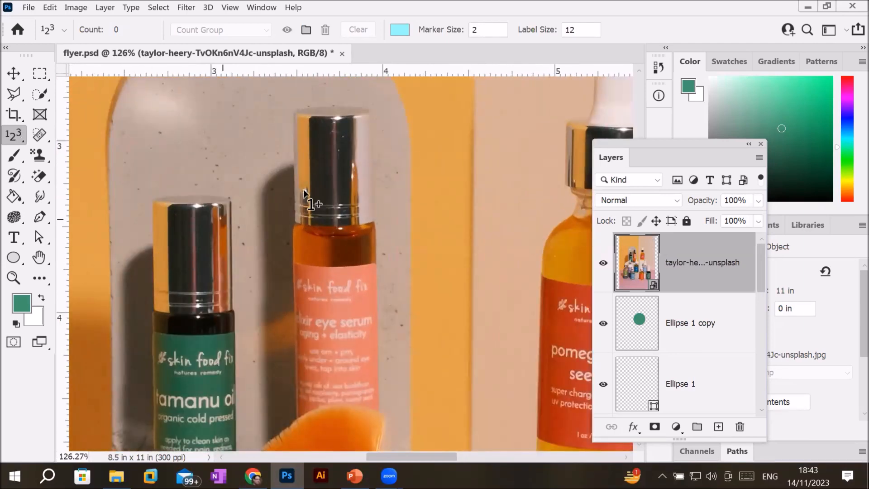
pyautogui.scroll(-5, 361, 182)
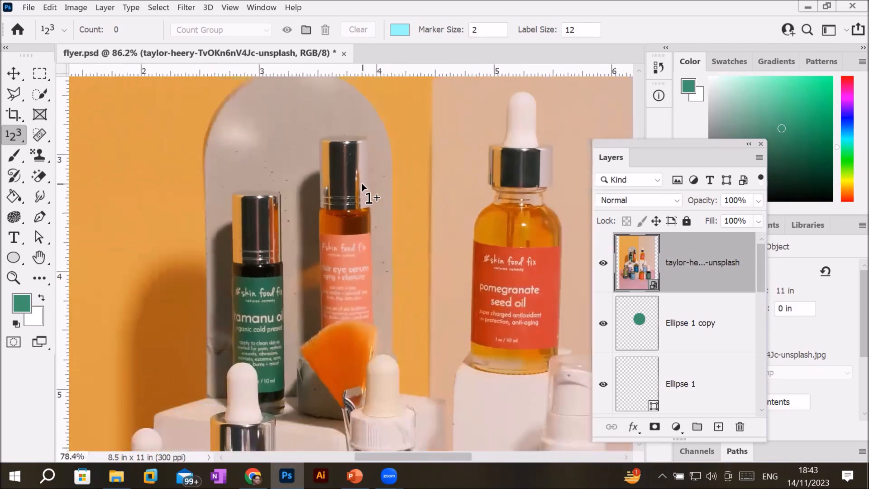
pyautogui.scroll(-1, 457, 278)
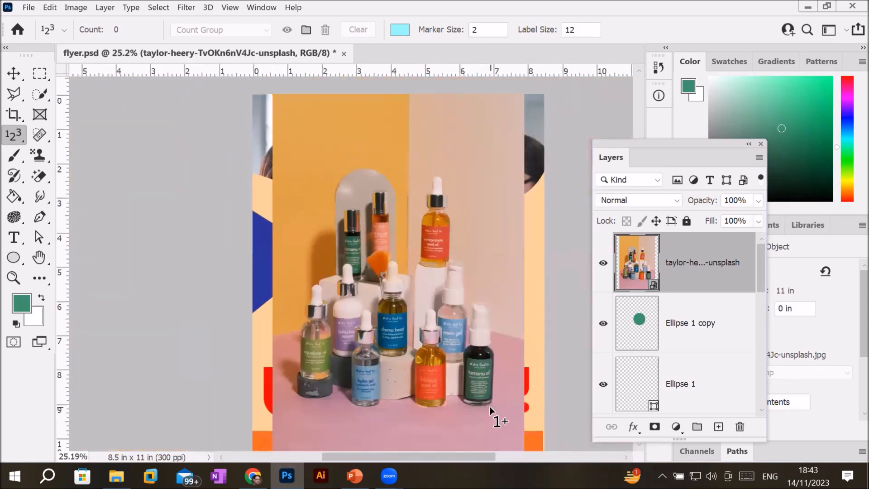
pyautogui.scroll(3, 490, 406)
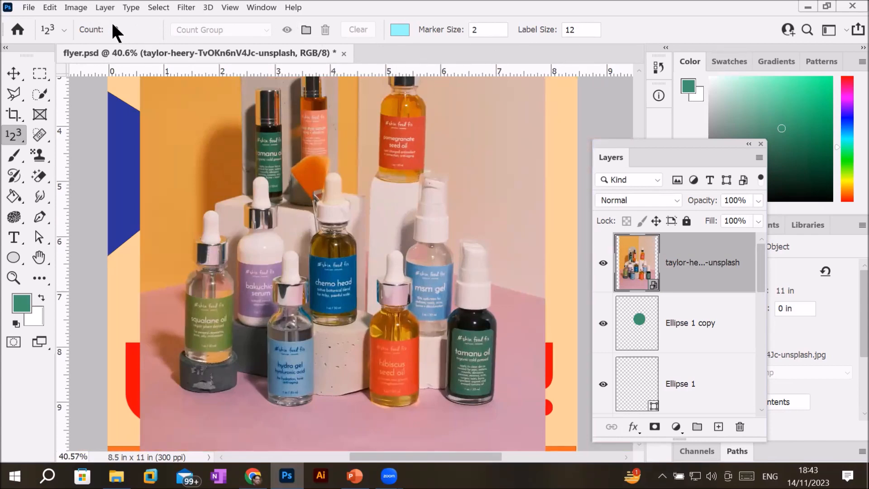
pyautogui.click(400, 31)
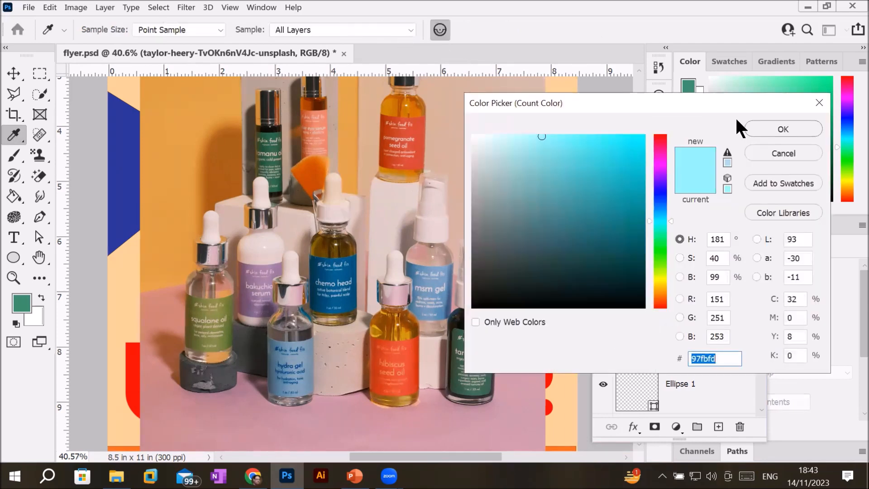
pyautogui.click(661, 140)
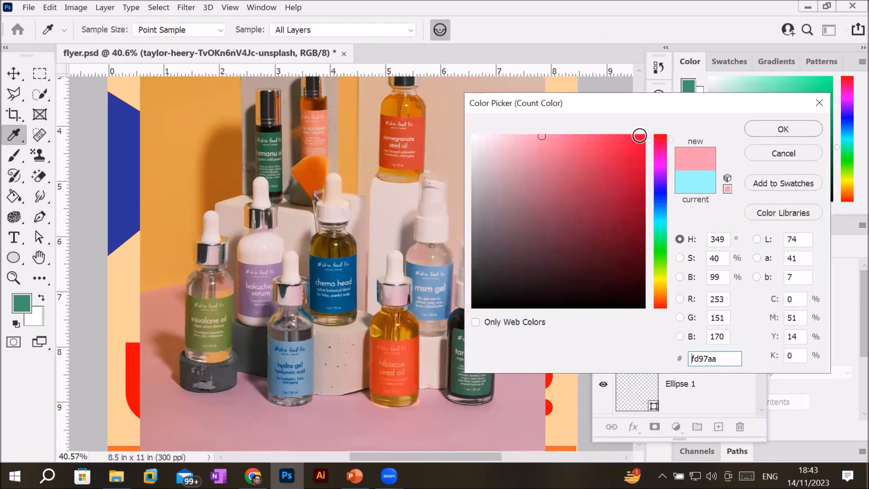
pyautogui.click(639, 138)
pyautogui.click(780, 131)
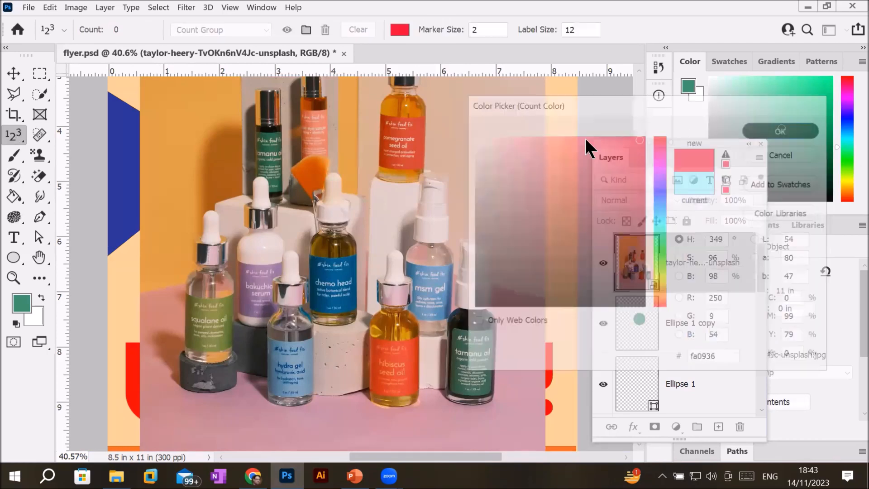
# Step: Set the Count Tool's marker size to 10 and label size to 40
pyautogui.click(488, 31)
pyautogui.click(459, 36)
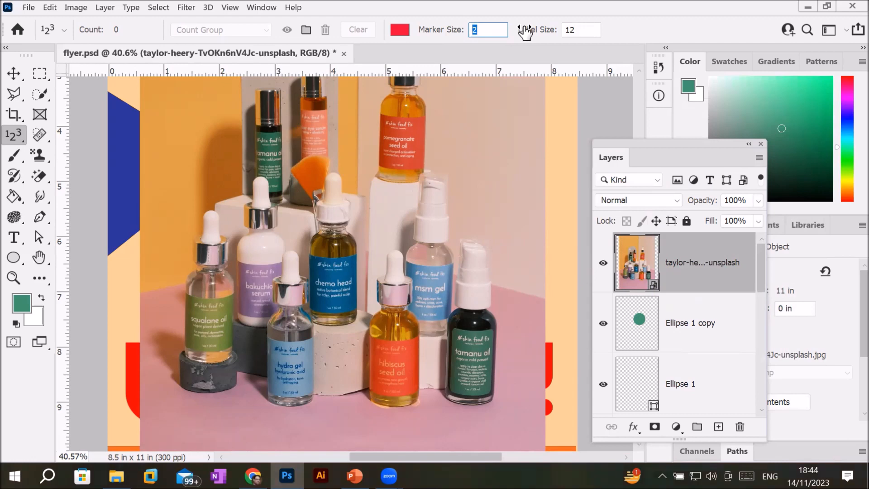
pyautogui.press('Up')
pyautogui.press('Up')
pyautogui.press('Up')
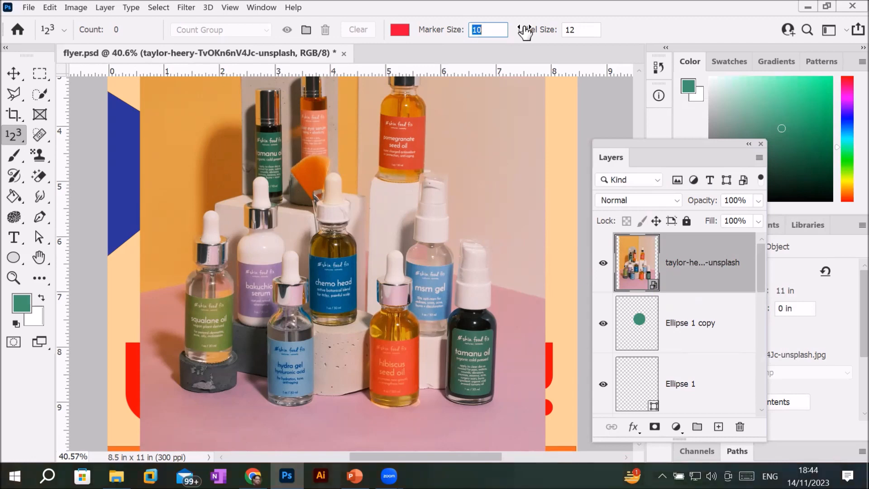
pyautogui.click(588, 29)
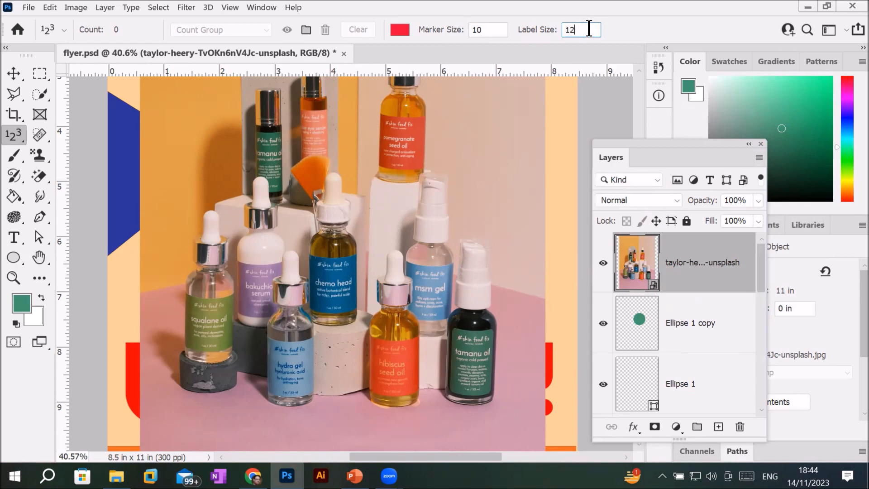
pyautogui.scroll(20, 588, 29)
pyautogui.scroll(4, 589, 29)
pyautogui.scroll(1, 589, 29)
pyautogui.click(491, 29)
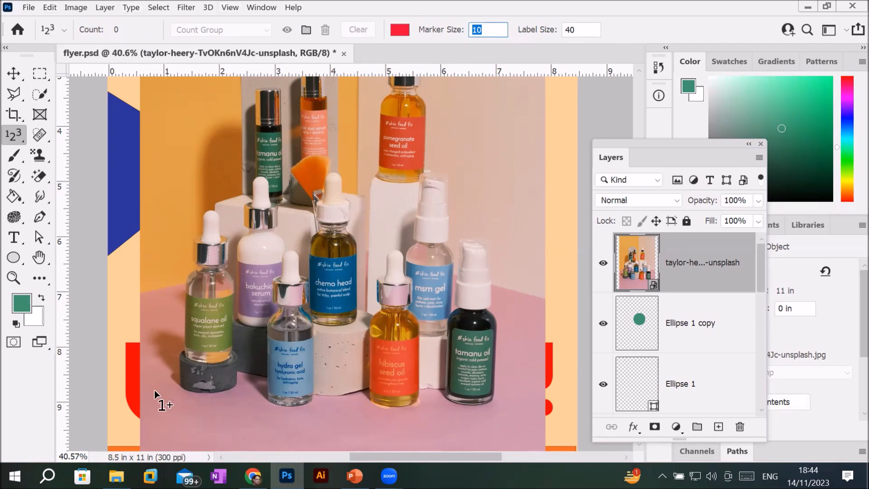
# Step: Place eight count markers on the dropper and pump bottles, starting beside the squalane oil bottle and ending on the pomegranate seed oil bottle
pyautogui.click(181, 234)
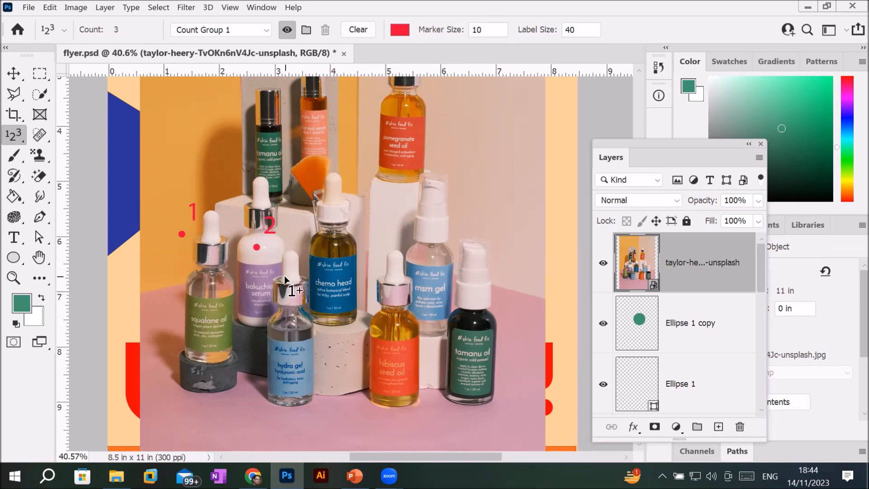
pyautogui.click(338, 196)
pyautogui.click(396, 267)
pyautogui.click(475, 284)
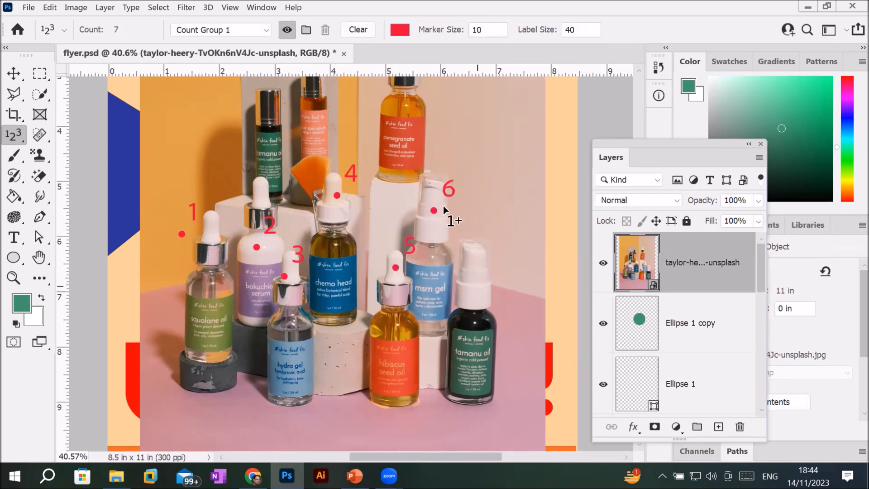
pyautogui.scroll(-1, 412, 110)
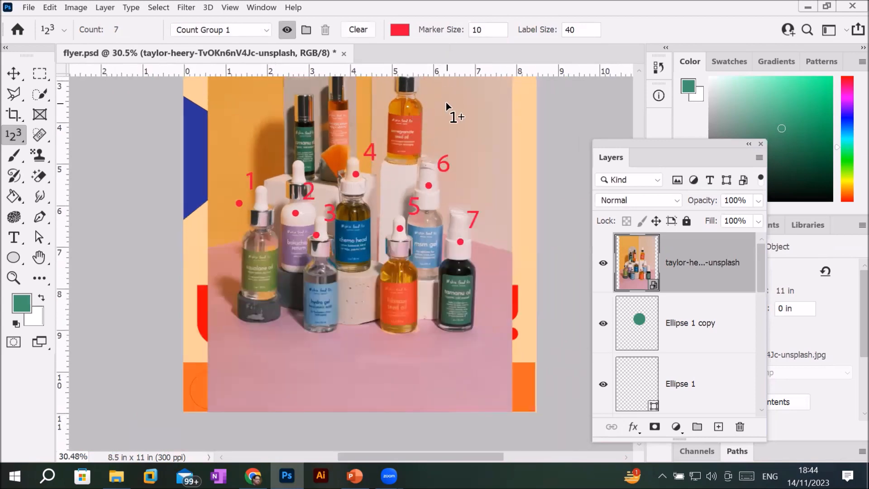
pyautogui.moveTo(447, 102); pyautogui.dragTo(449, 237)
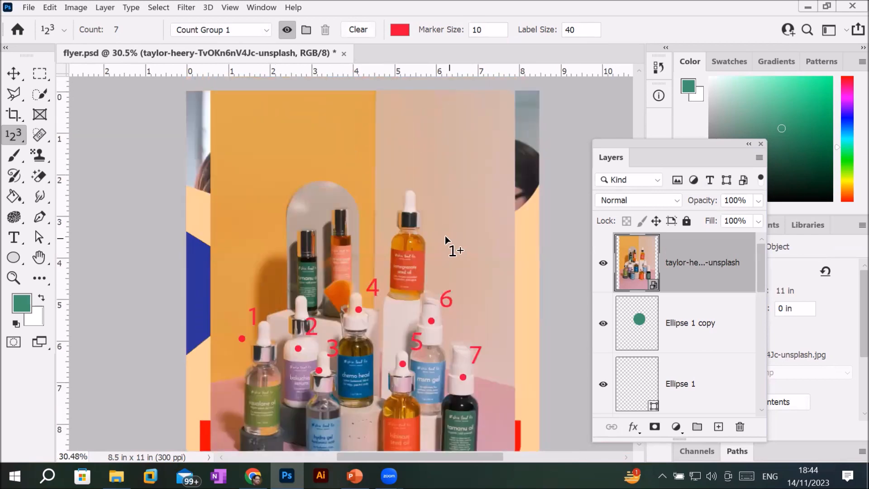
pyautogui.click(408, 204)
# Step: Select Count Group 1 and toggle its markers off and on, leaving them shown
pyautogui.scroll(3, 467, 380)
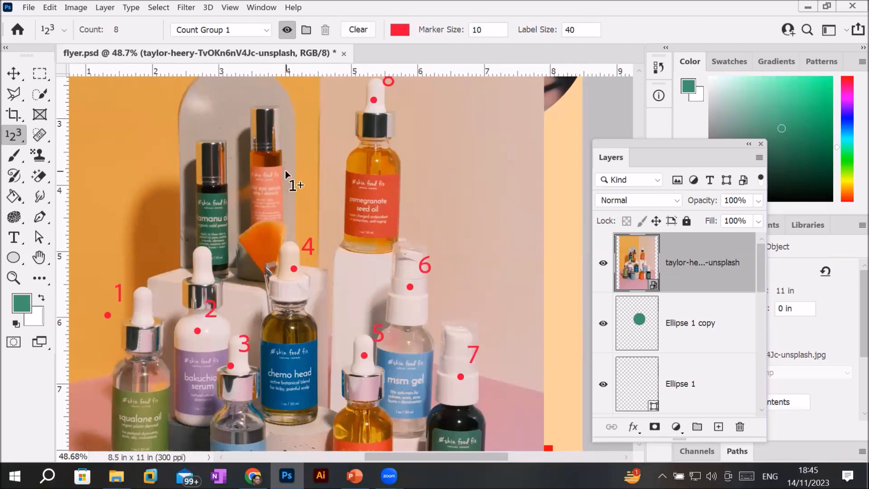
pyautogui.moveTo(297, 149); pyautogui.dragTo(387, 234)
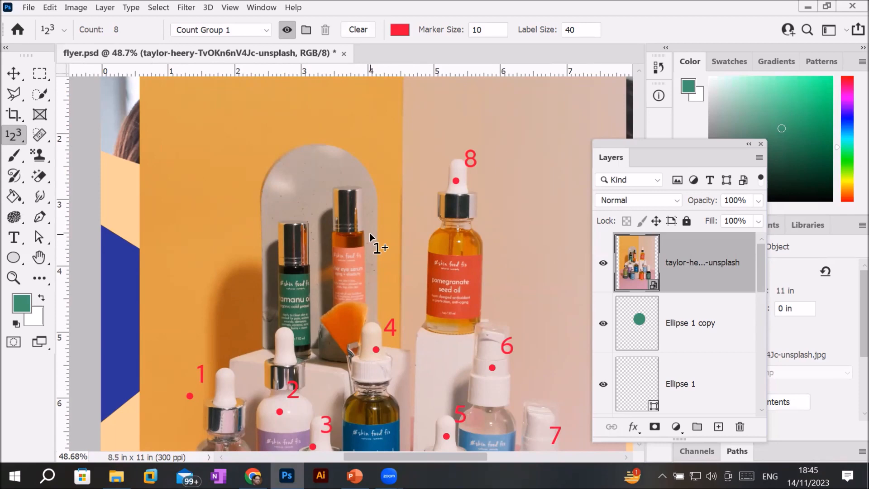
pyautogui.click(237, 30)
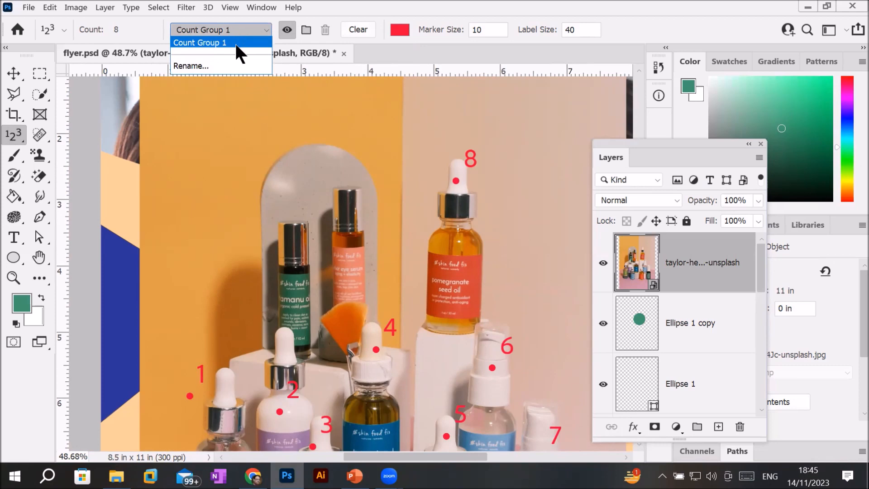
pyautogui.click(234, 42)
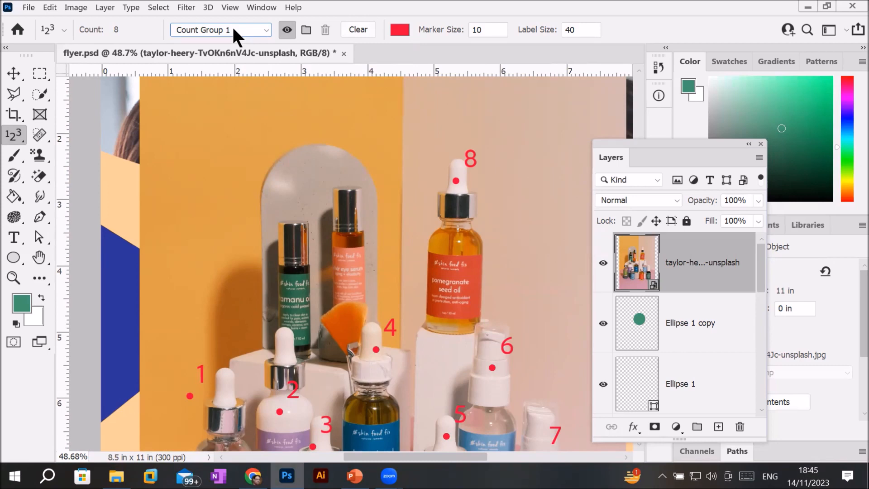
pyautogui.click(290, 26)
pyautogui.click(290, 26)
pyautogui.click(289, 25)
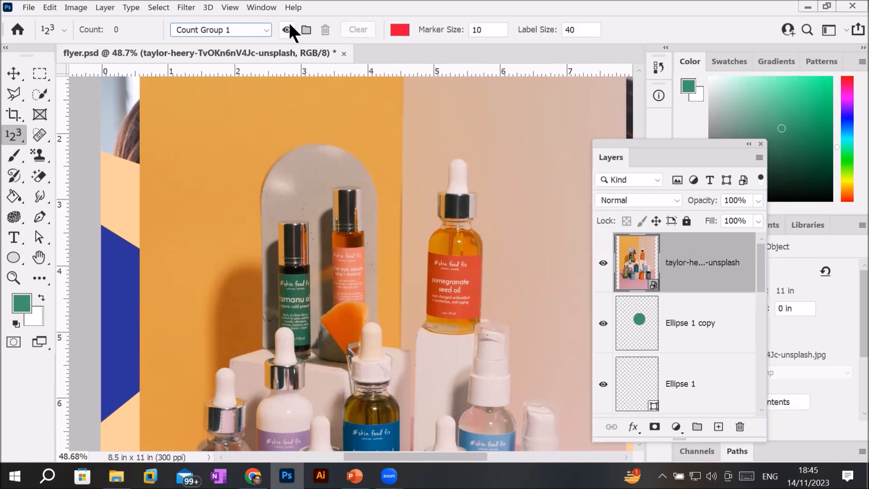
pyautogui.click(290, 26)
pyautogui.click(290, 26)
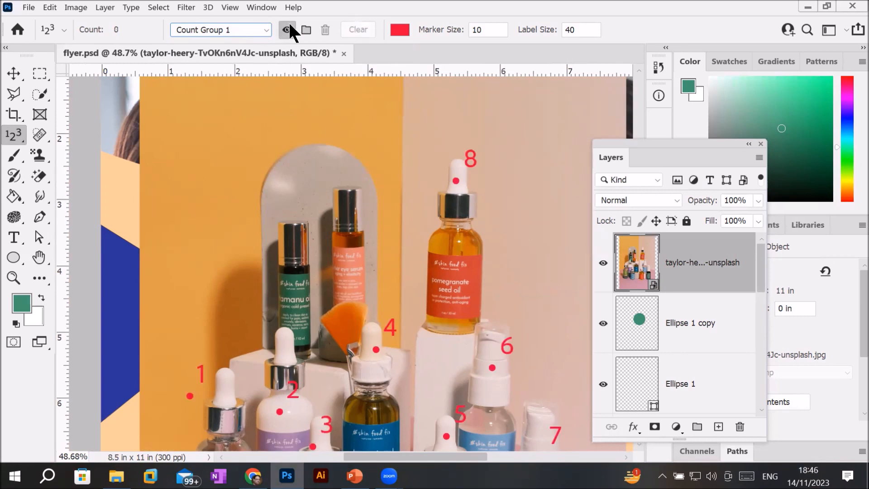
pyautogui.click(290, 26)
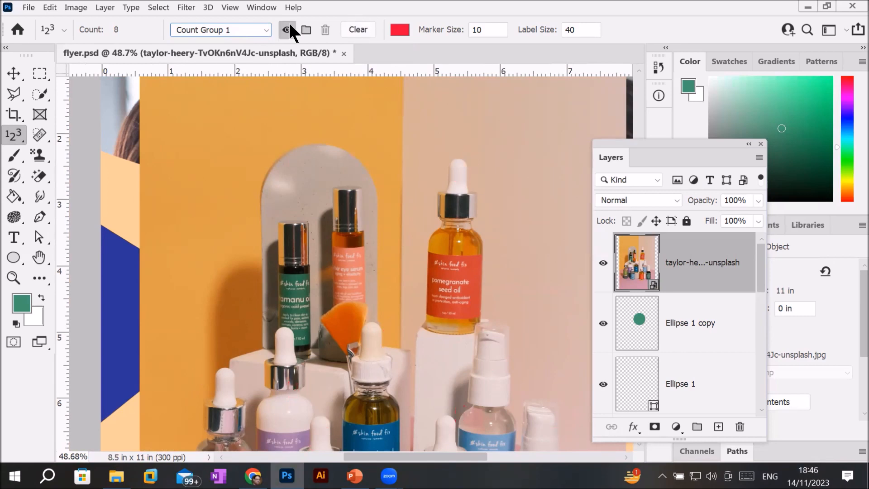
pyautogui.click(289, 27)
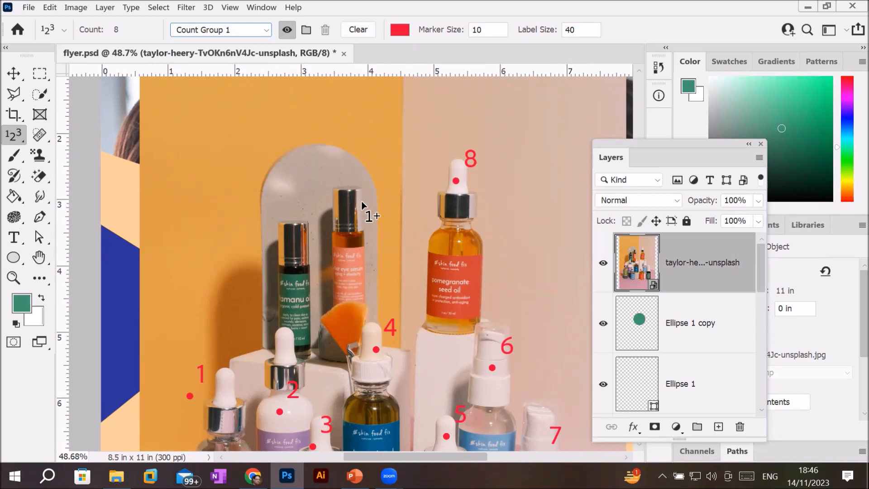
# Step: Create a new count group named Top Bottle Group
pyautogui.click(306, 30)
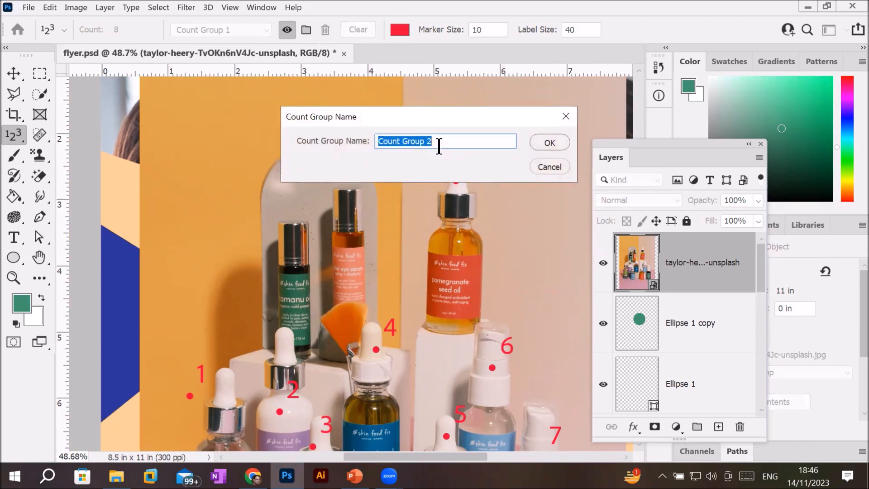
pyautogui.write('Top Bottle')
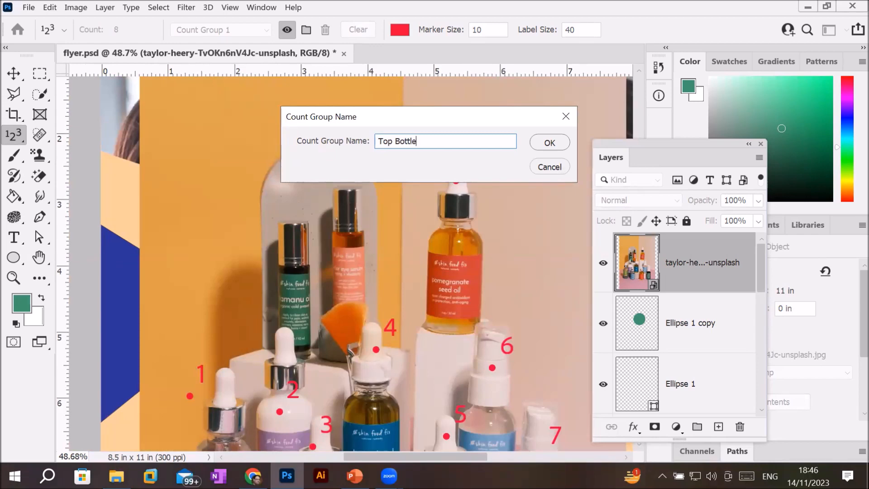
pyautogui.write(' Group')
pyautogui.press('Return')
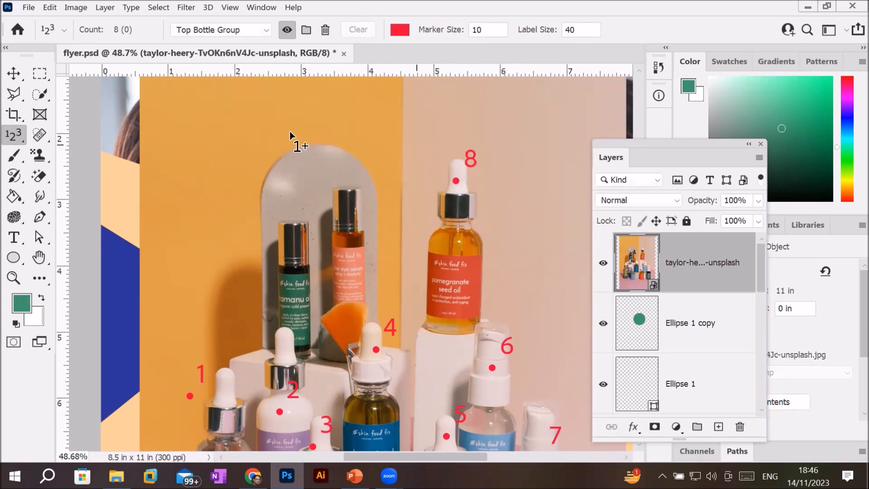
# Step: Switch to Count Group 1, toggle its marker visibility, and return to Top Bottle Group
pyautogui.click(266, 30)
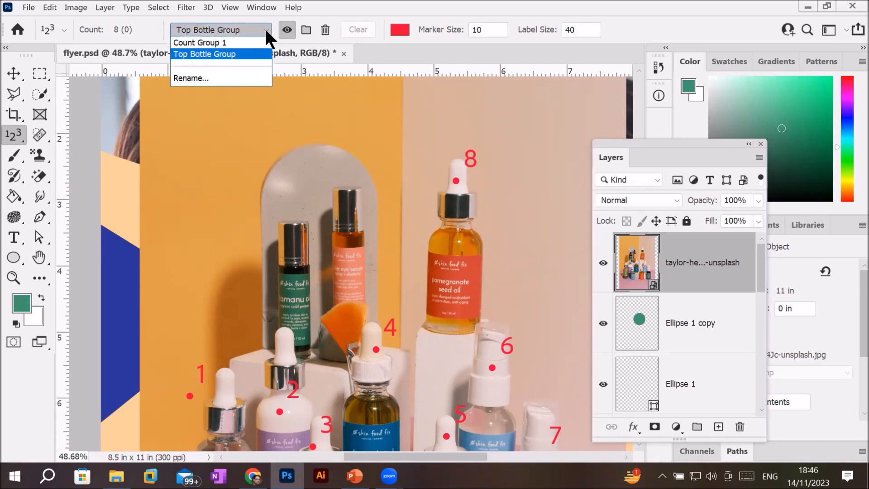
pyautogui.click(215, 41)
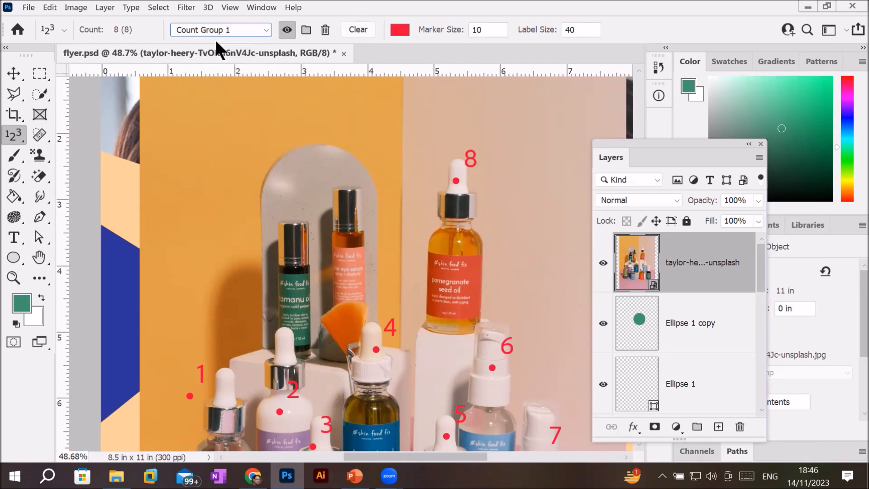
pyautogui.click(294, 25)
pyautogui.click(293, 26)
pyautogui.click(286, 28)
pyautogui.click(259, 27)
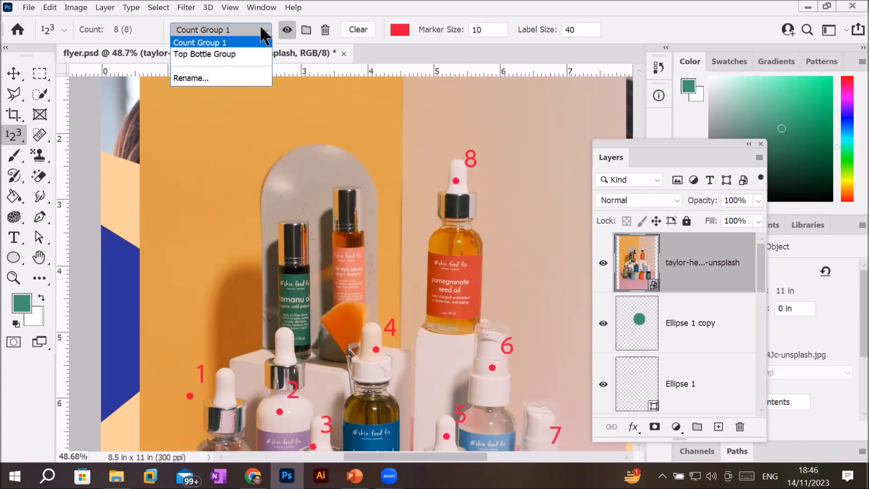
pyautogui.click(217, 54)
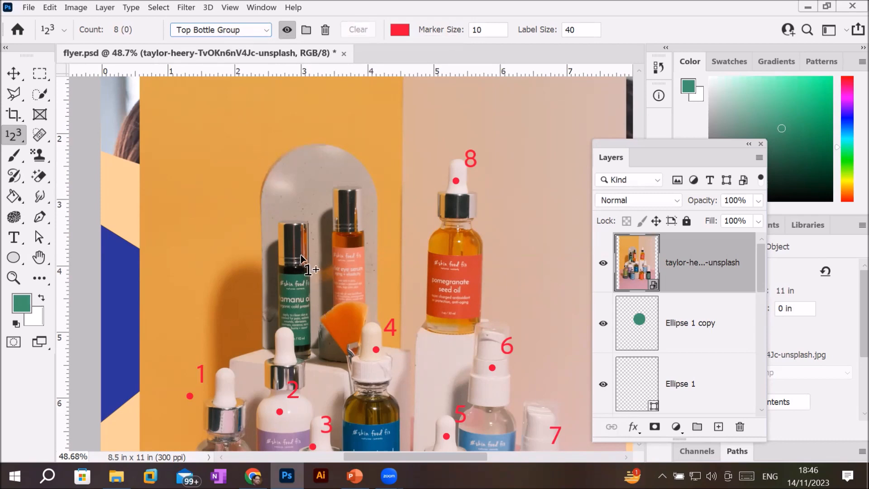
# Step: Set the count color of Top Bottle Group to green 0aa720
pyautogui.click(13, 73)
pyautogui.scroll(5, 325, 263)
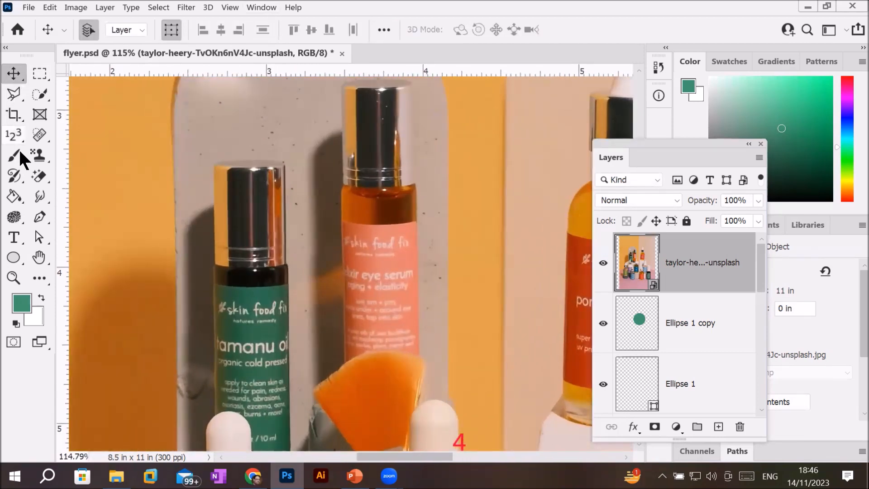
pyautogui.click(16, 132)
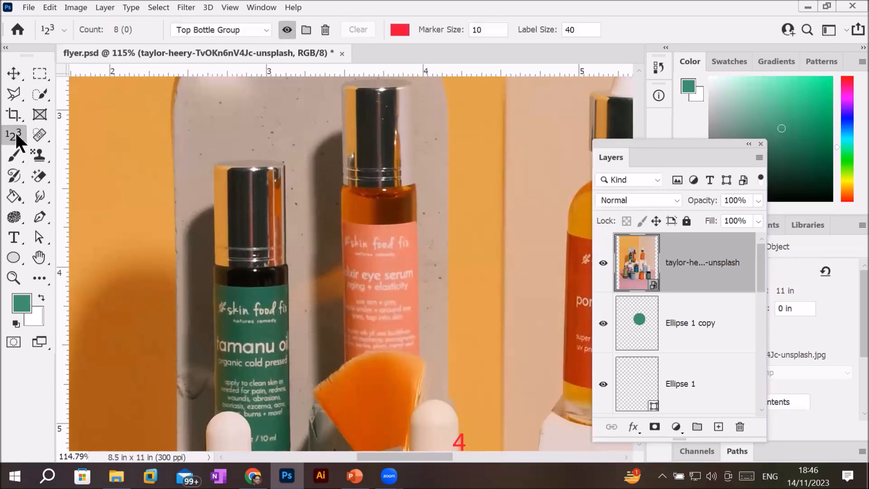
pyautogui.click(395, 30)
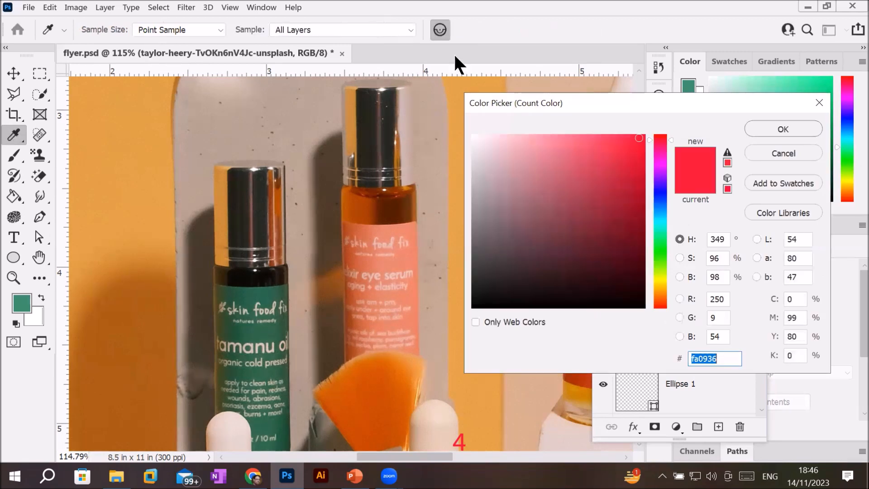
pyautogui.click(663, 198)
pyautogui.click(630, 139)
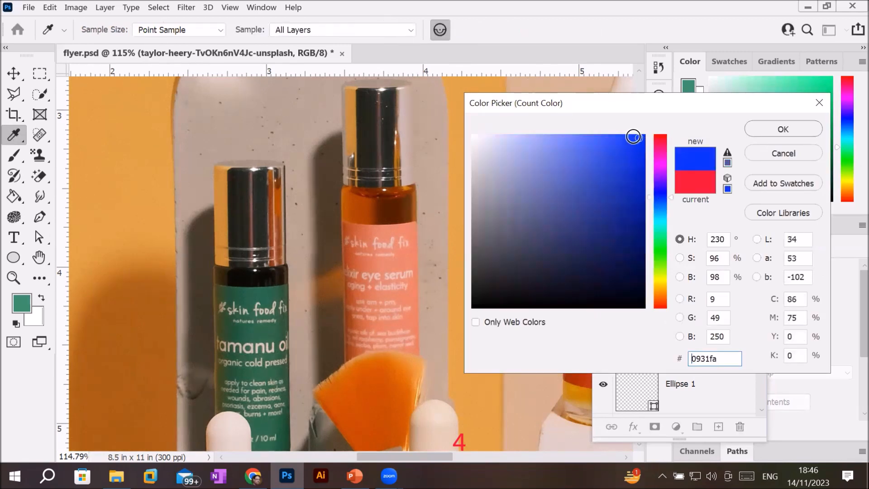
pyautogui.click(657, 275)
pyautogui.click(638, 140)
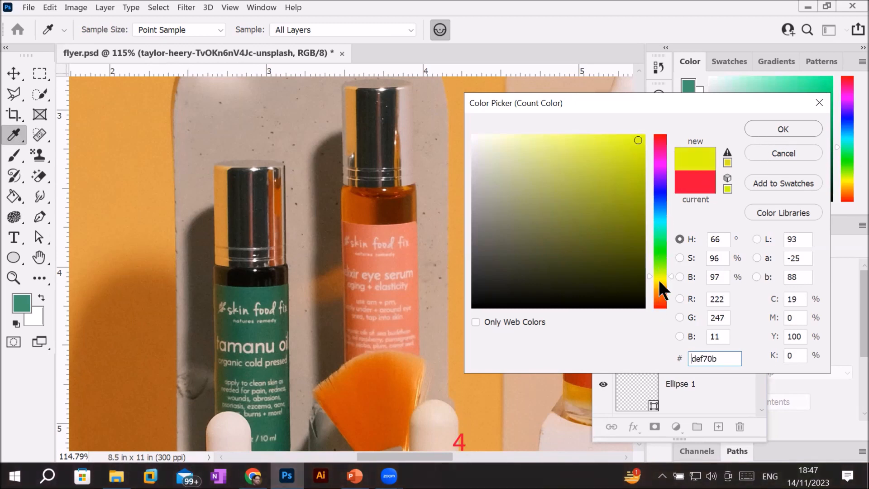
pyautogui.click(661, 245)
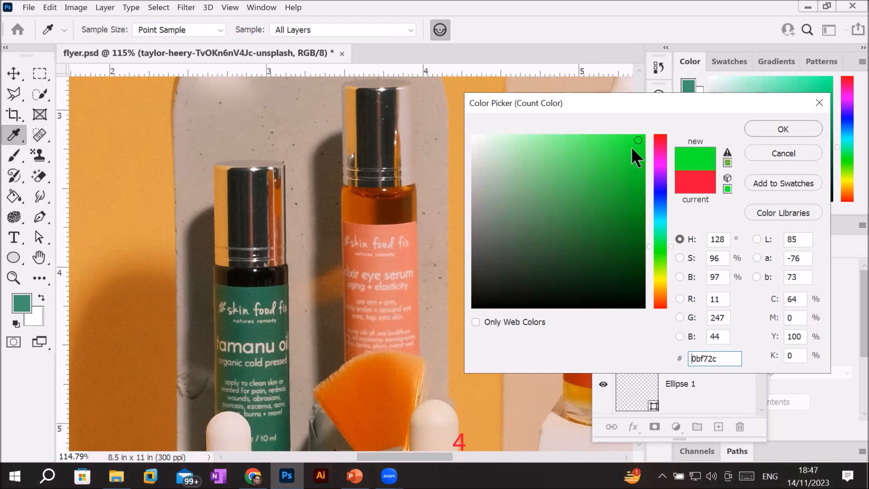
pyautogui.moveTo(639, 140)
pyautogui.mouseDown()
pyautogui.moveTo(629, 213)
pyautogui.moveTo(636, 194)
pyautogui.mouseUp()
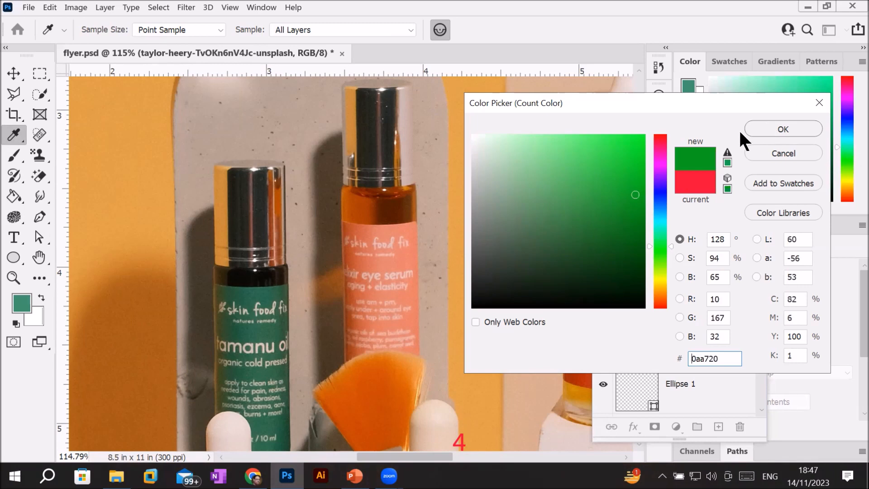
pyautogui.press('Return')
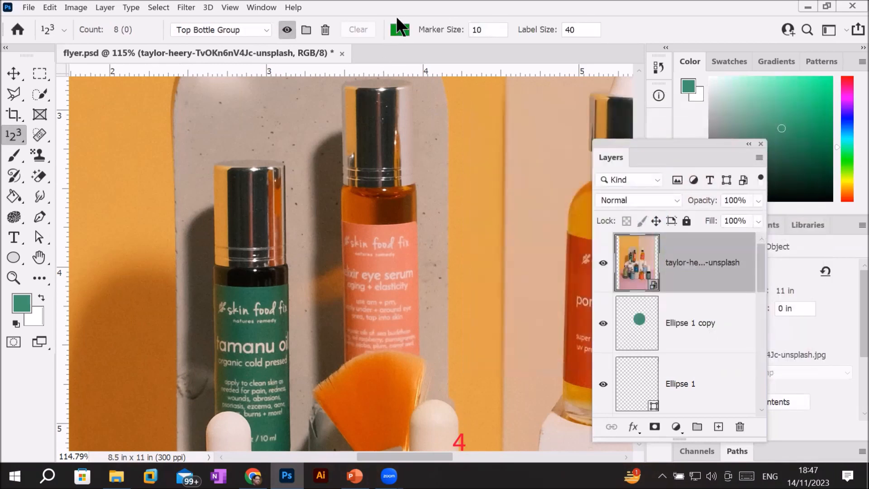
# Step: Place two count markers in Top Bottle Group, one above the tamanu oil roller bottle and one beside the eye serum bottle's cap
pyautogui.click(465, 30)
pyautogui.click(464, 30)
pyautogui.click(561, 30)
pyautogui.click(241, 146)
pyautogui.click(420, 110)
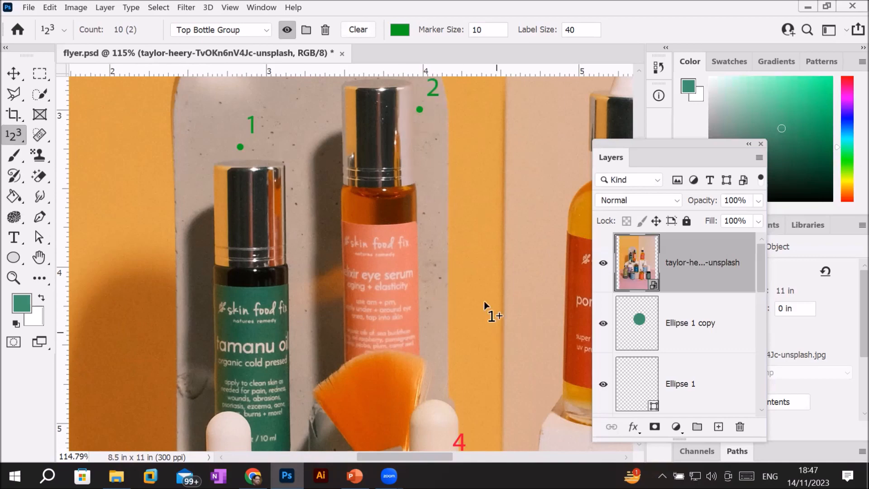
# Step: Hide the markers of Top Bottle Group and switch to Count Group 1
pyautogui.keyDown('alt'); pyautogui.scroll(-3, 479, 294); pyautogui.keyUp('alt')
pyautogui.keyDown('alt'); pyautogui.scroll(-6, 479, 294); pyautogui.keyUp('alt')
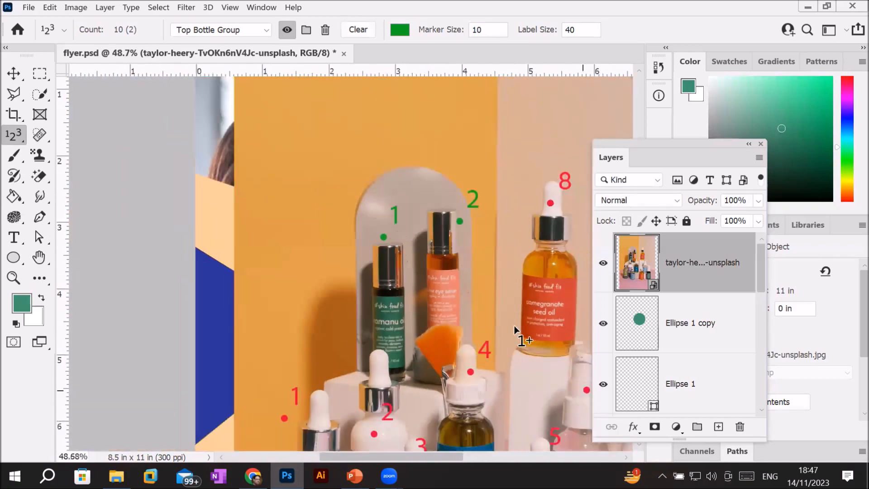
pyautogui.keyDown('alt'); pyautogui.scroll(-1, 515, 328); pyautogui.keyUp('alt')
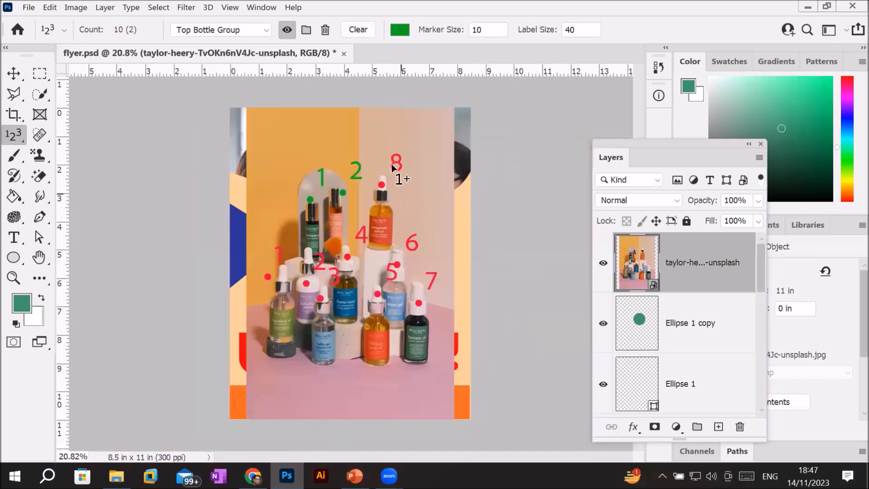
pyautogui.keyDown('alt'); pyautogui.scroll(2, 391, 167); pyautogui.keyUp('alt')
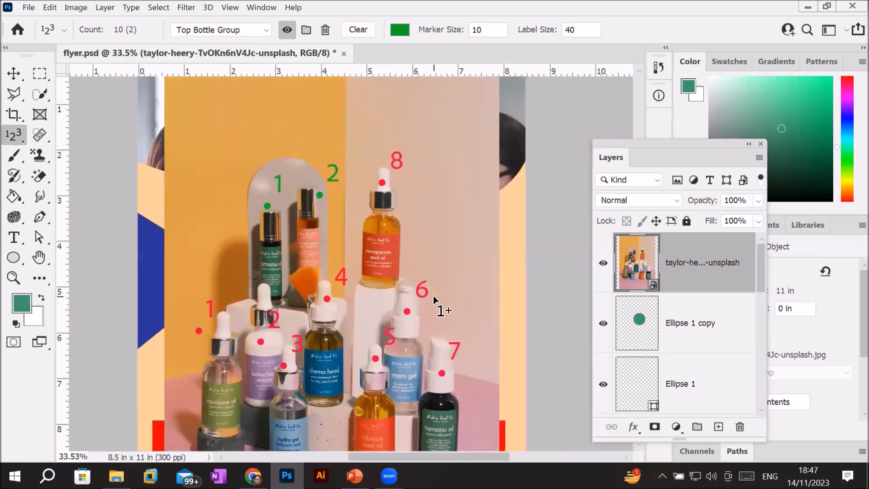
pyautogui.keyDown('alt'); pyautogui.scroll(1, 433, 295); pyautogui.keyUp('alt')
pyautogui.keyDown('alt'); pyautogui.scroll(1, 380, 167); pyautogui.keyUp('alt')
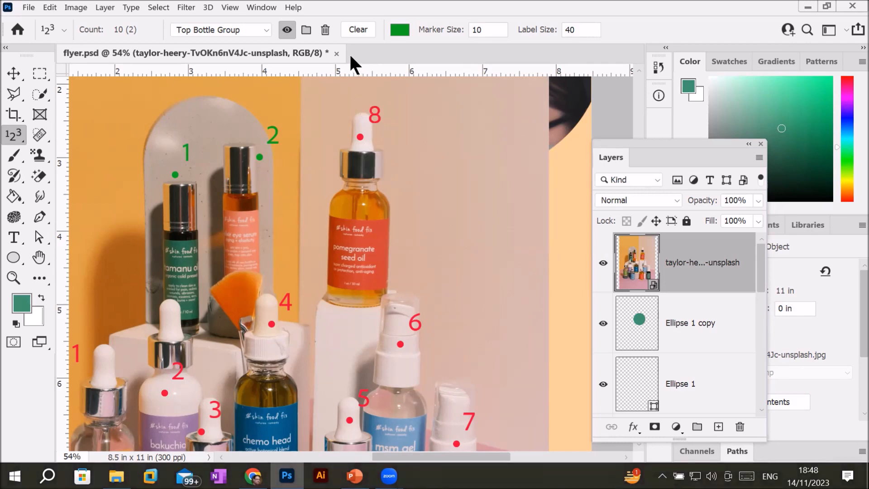
pyautogui.click(285, 32)
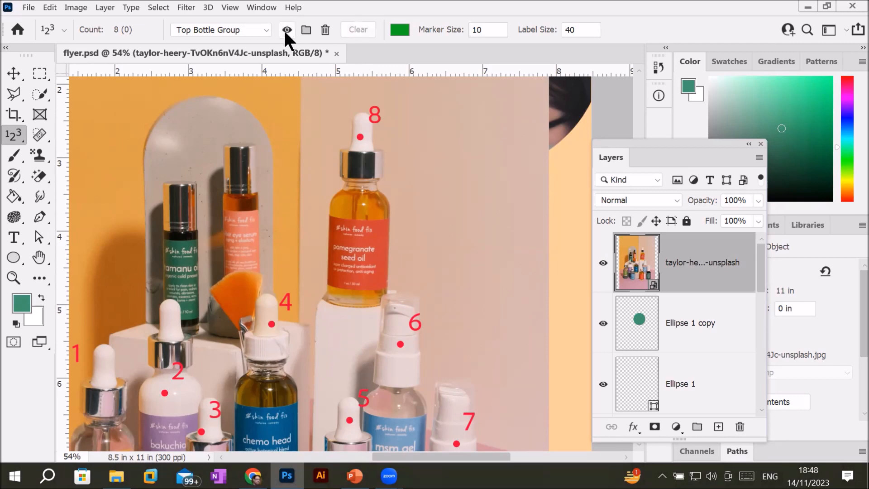
pyautogui.click(266, 26)
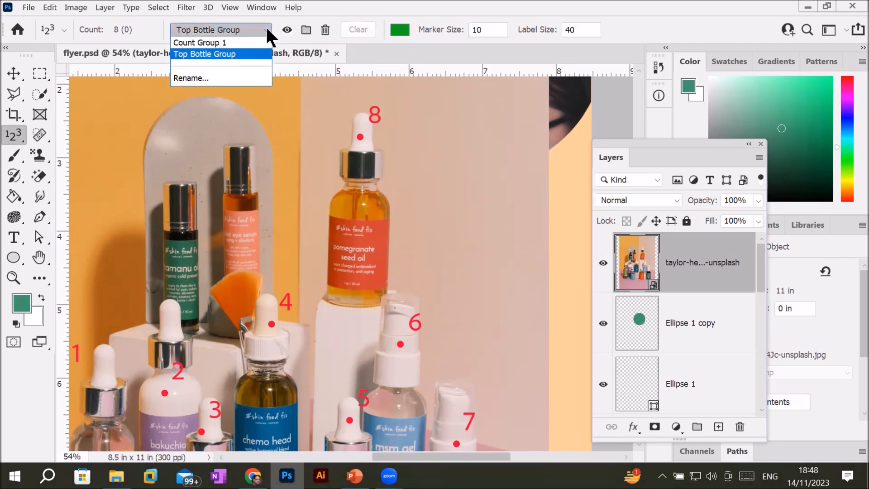
pyautogui.click(247, 42)
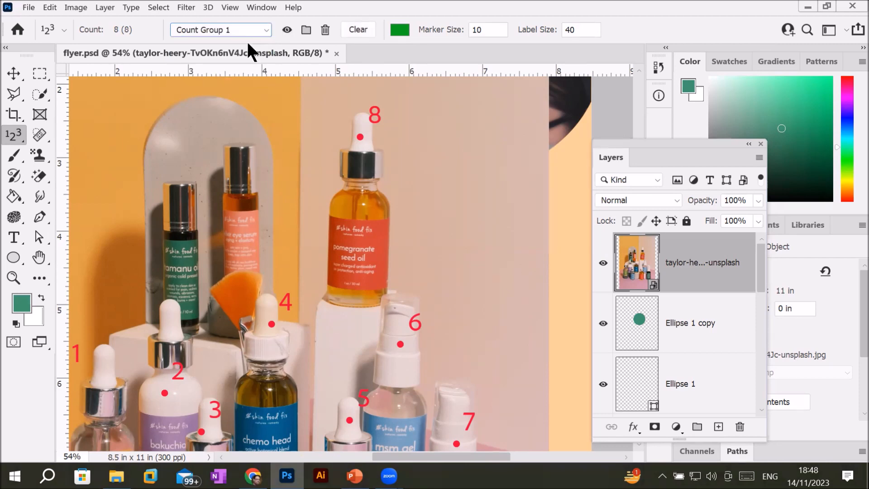
# Step: Toggle the marker visibility of Count Group 1 off and back on
pyautogui.click(286, 30)
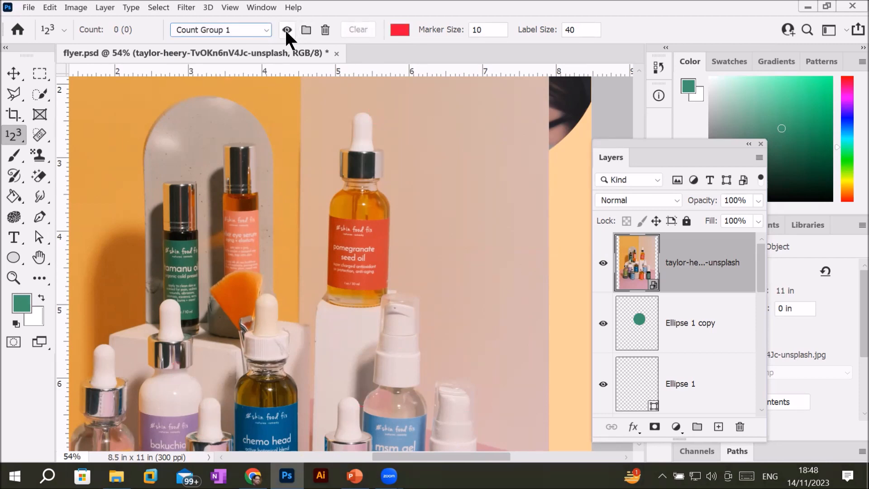
pyautogui.click(286, 30)
# Step: Switch to Top Bottle Group, delete it, and clear the remaining count markers
pyautogui.click(259, 31)
pyautogui.click(222, 53)
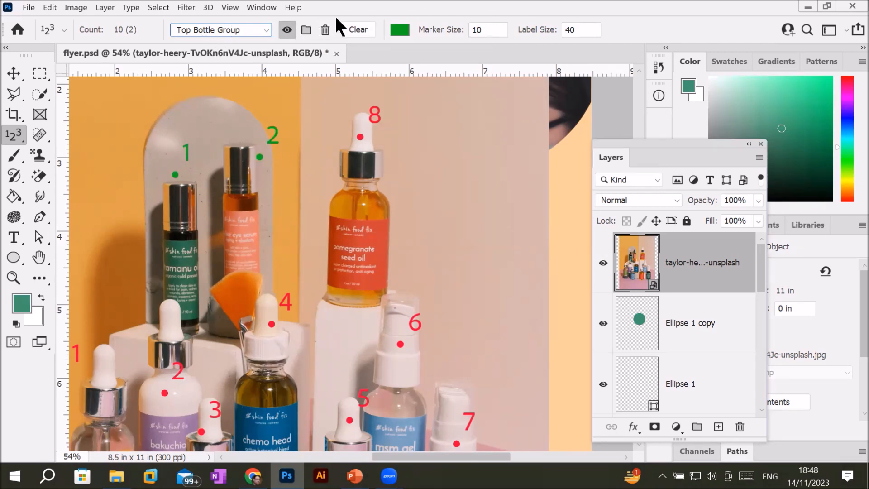
pyautogui.click(325, 29)
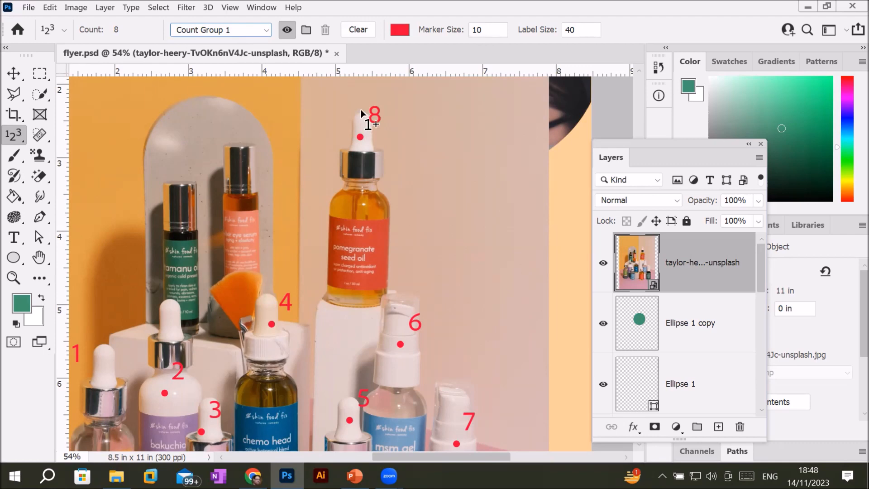
pyautogui.click(352, 29)
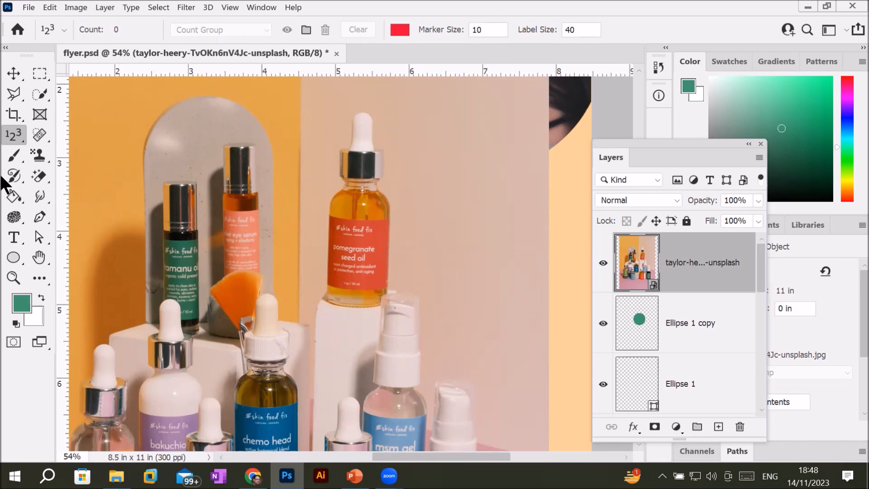
# Step: With the Note Tool, place a note beside the pomegranate seed oil bottle's dropper reading "Seed Oil Bottle with 500ml"
pyautogui.click(13, 129)
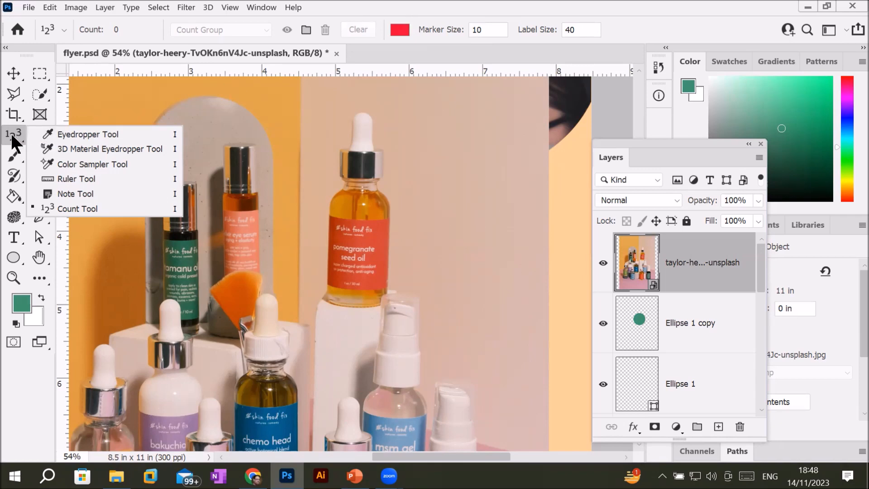
pyautogui.click(109, 194)
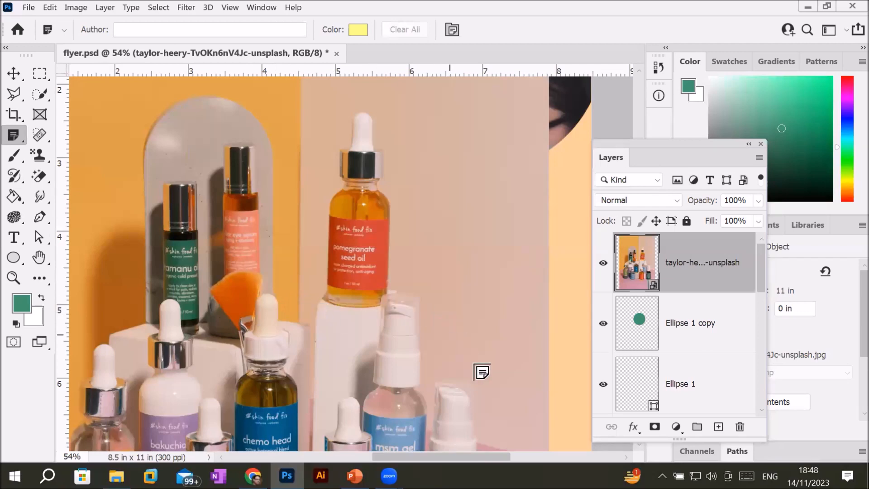
pyautogui.scroll(-2, 414, 405)
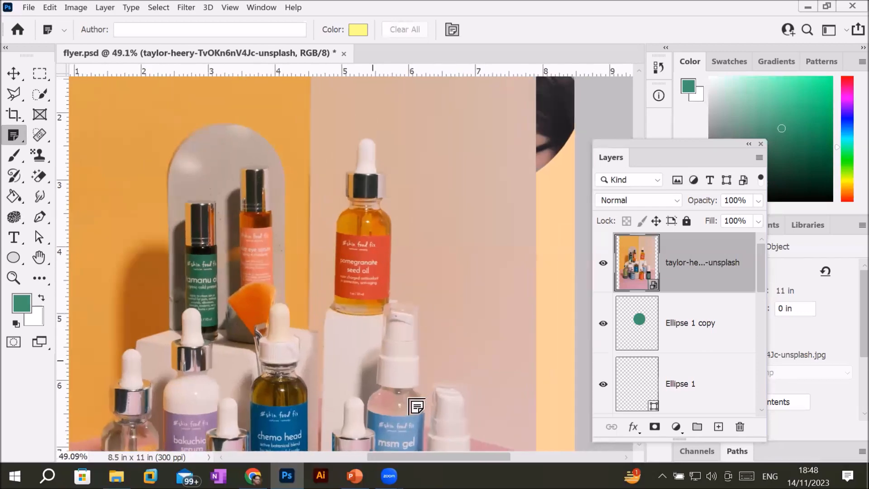
pyautogui.scroll(-4, 414, 405)
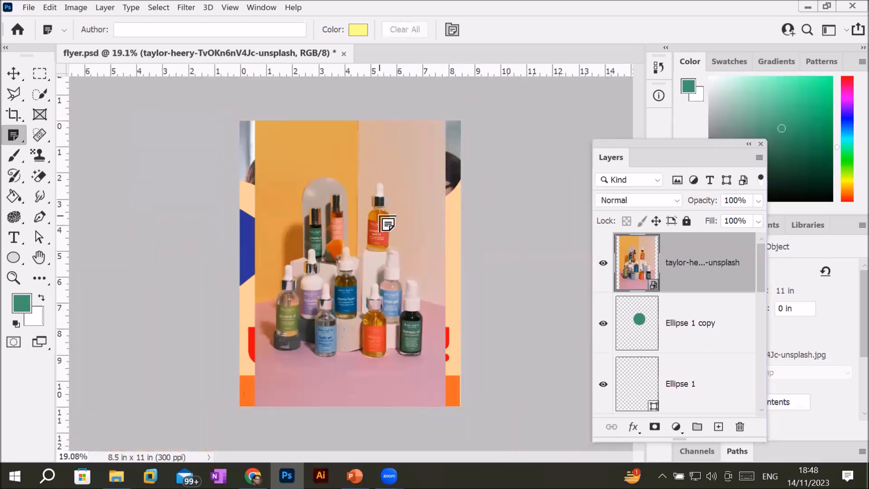
pyautogui.scroll(5, 388, 223)
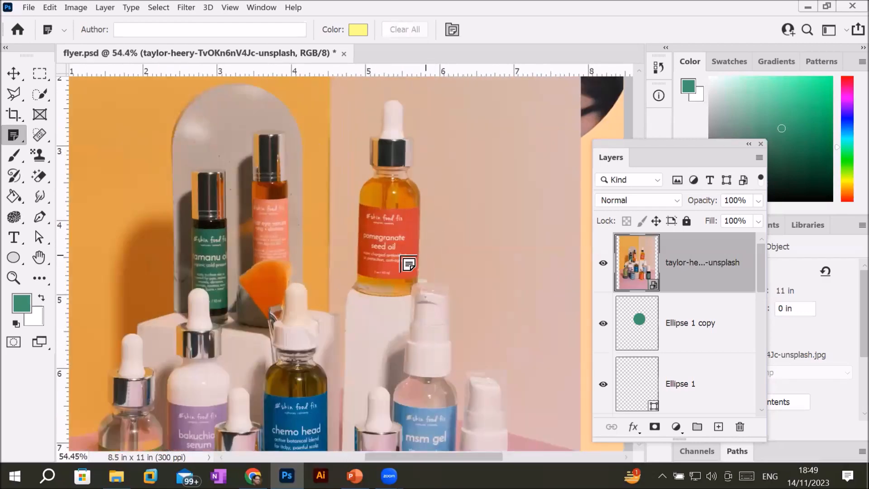
pyautogui.scroll(5, 409, 264)
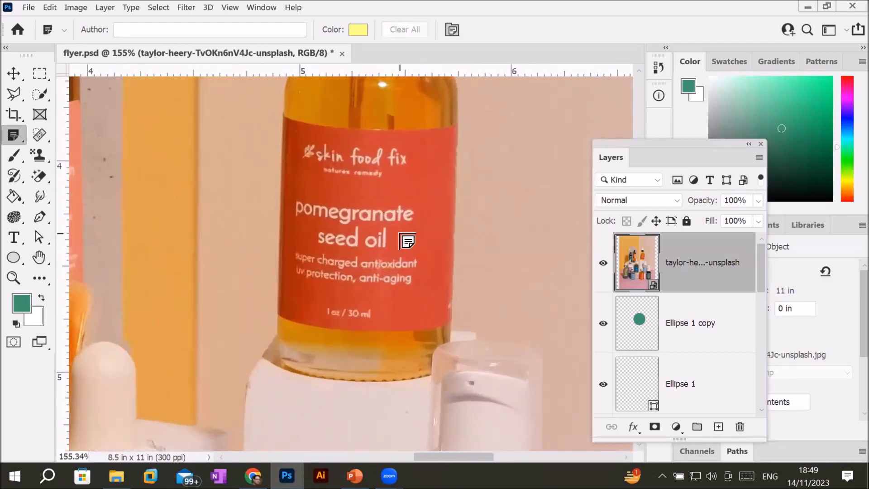
pyautogui.scroll(1, 407, 242)
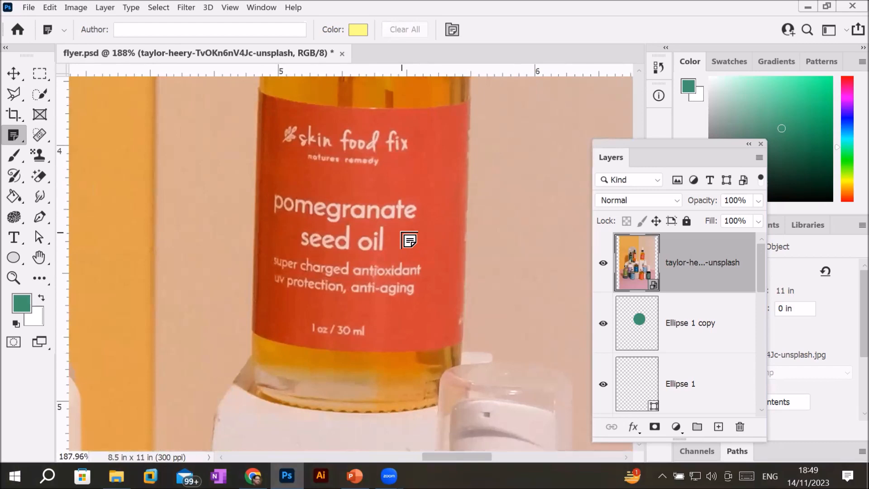
pyautogui.scroll(-4, 461, 186)
pyautogui.scroll(-3, 461, 186)
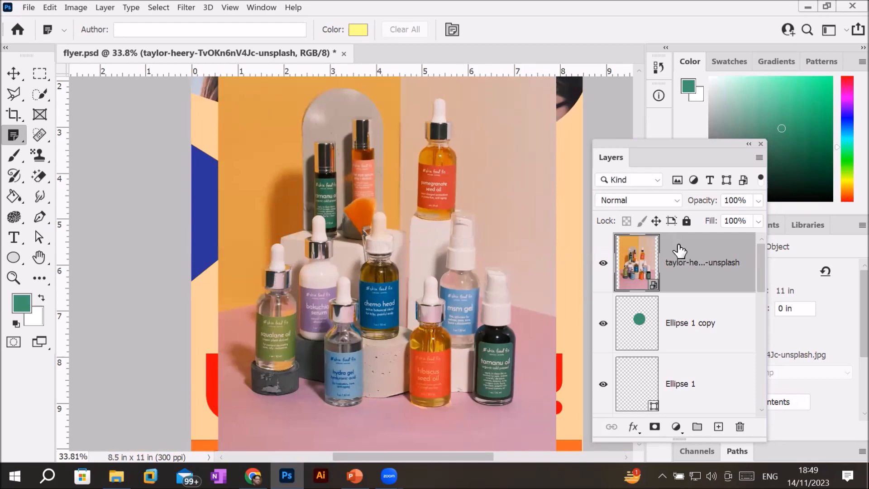
pyautogui.click(453, 105)
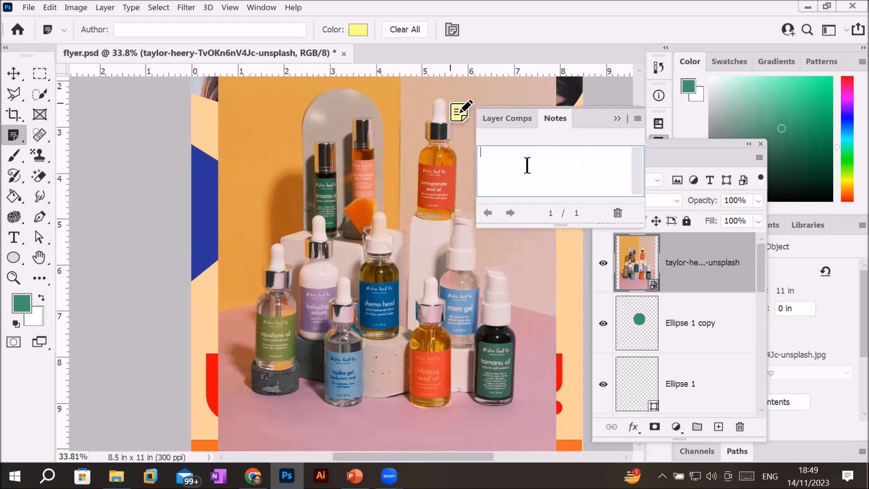
pyautogui.write('Seed Oil Bottle with 500ml')
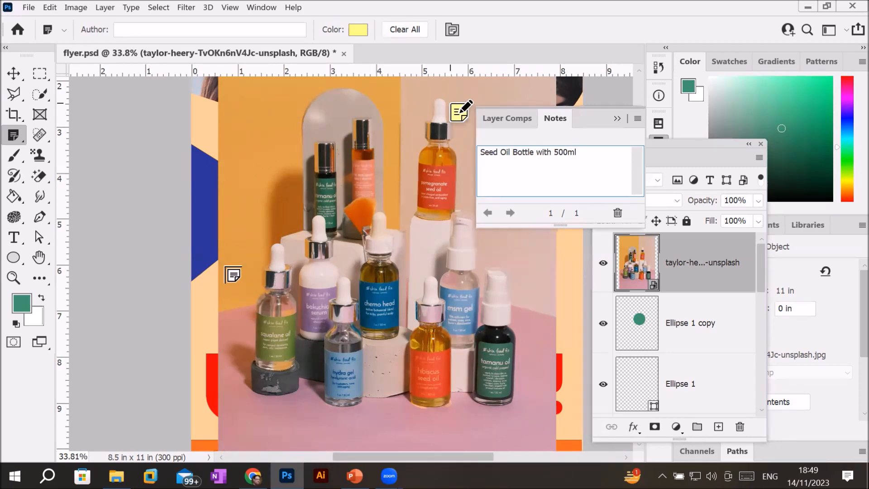
# Step: Add a note beside the squalane oil bottle's dropper reading "Green oil bottole with Rs500/-"
pyautogui.click(234, 274)
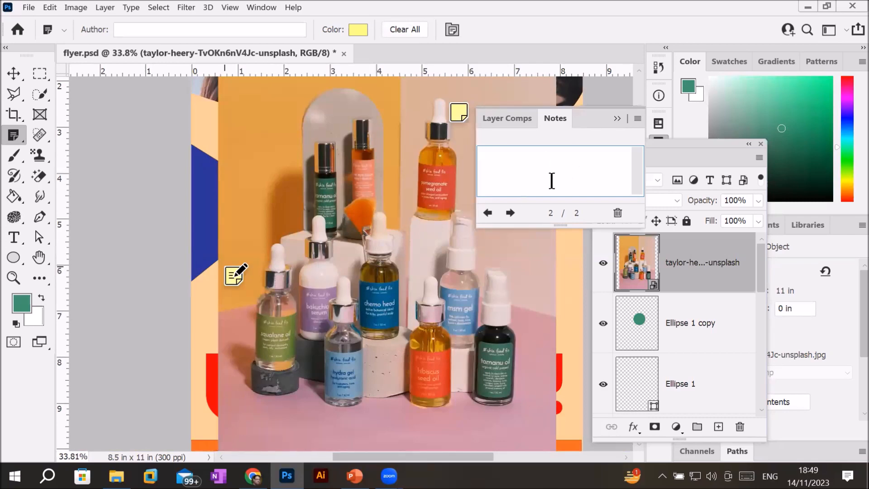
pyautogui.write('Green oil bottole with R')
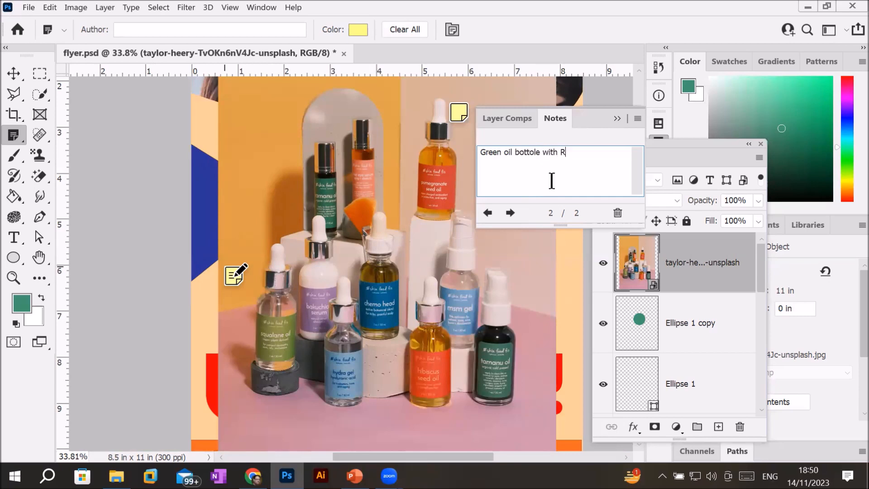
pyautogui.write('s500/-')
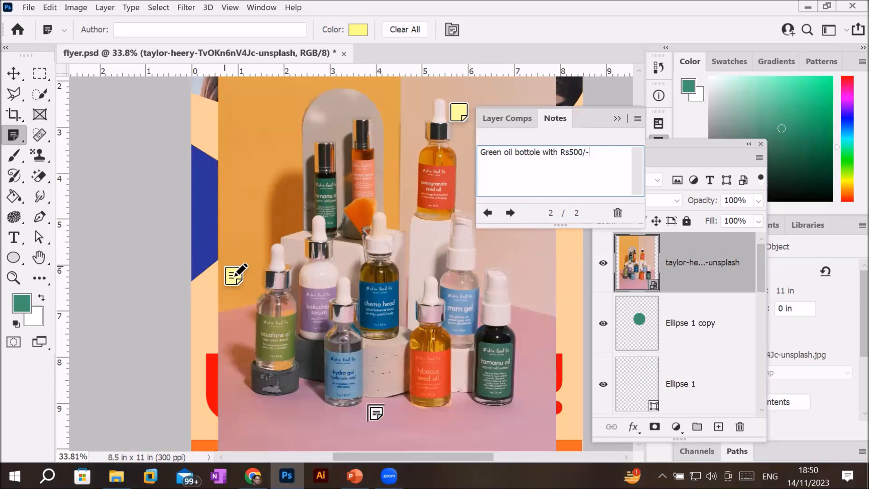
# Step: Add a note just below the hydro gel bottle reading "White bottle"
pyautogui.click(317, 417)
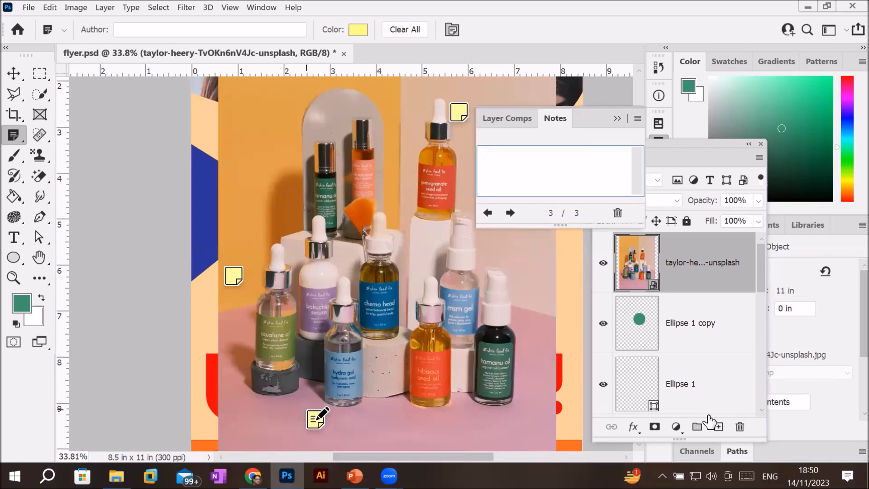
pyautogui.write('Wi')
pyautogui.press('BackSpace')
pyautogui.write('hite bottle')
# Step: Browse back and forth through the three notes to review their text, finishing on the first one
pyautogui.click(487, 213)
pyautogui.click(487, 212)
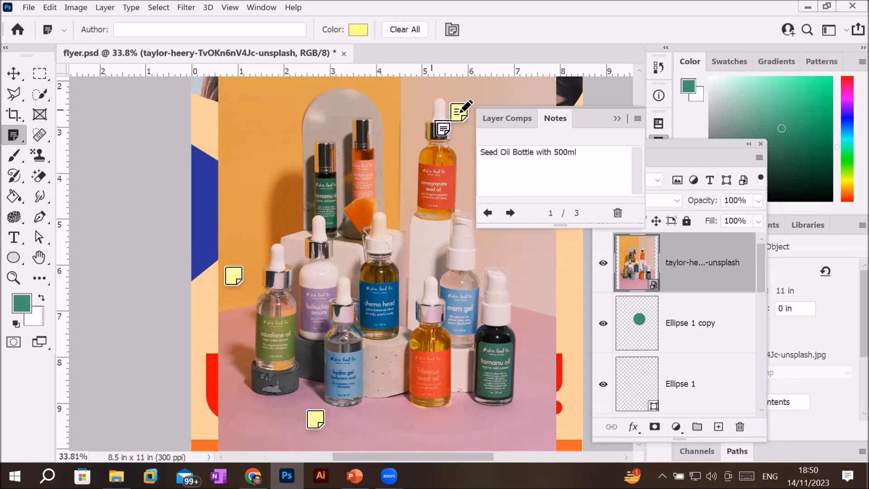
pyautogui.click(510, 213)
pyautogui.click(595, 156)
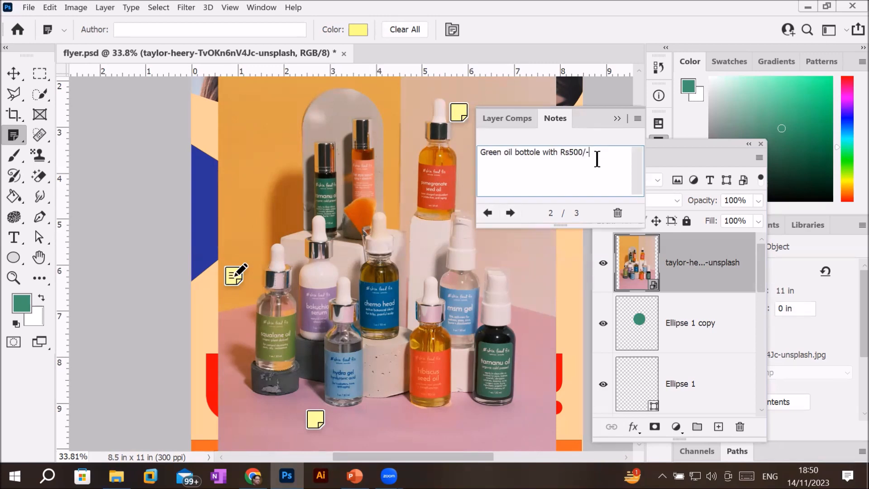
pyautogui.click(510, 213)
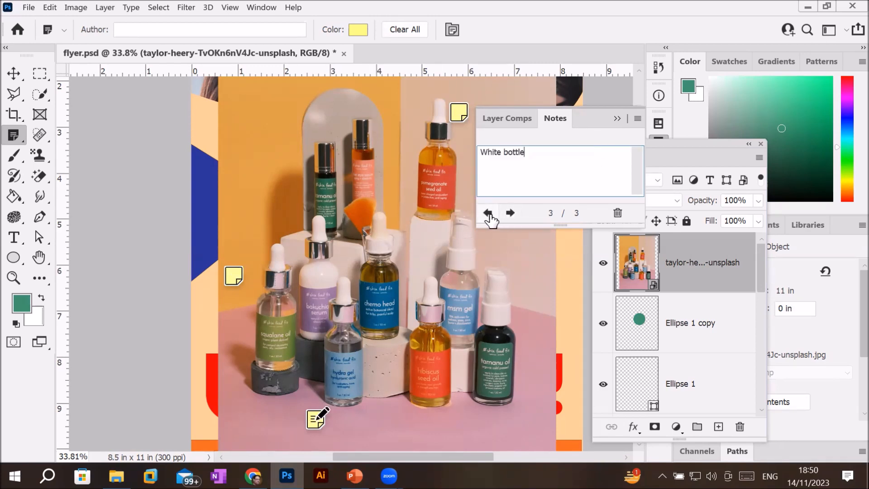
pyautogui.click(488, 213)
pyautogui.click(487, 213)
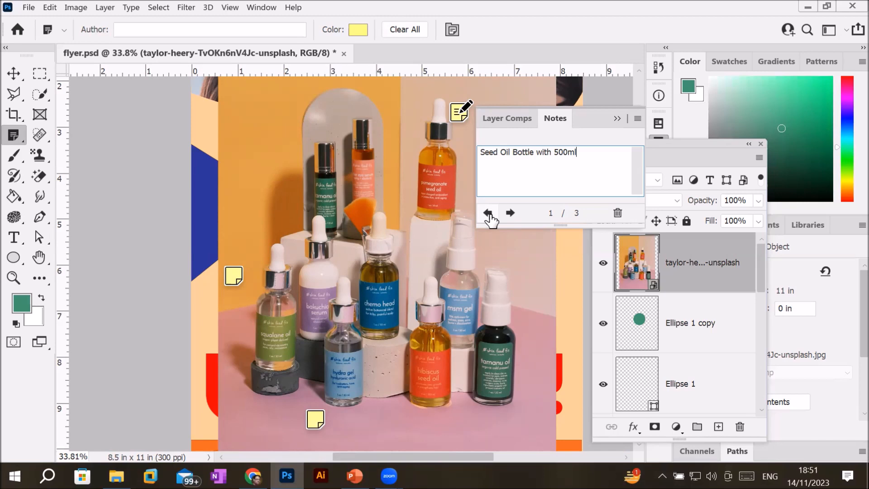
# Step: Delete all three notes from the image one after another
pyautogui.click(618, 213)
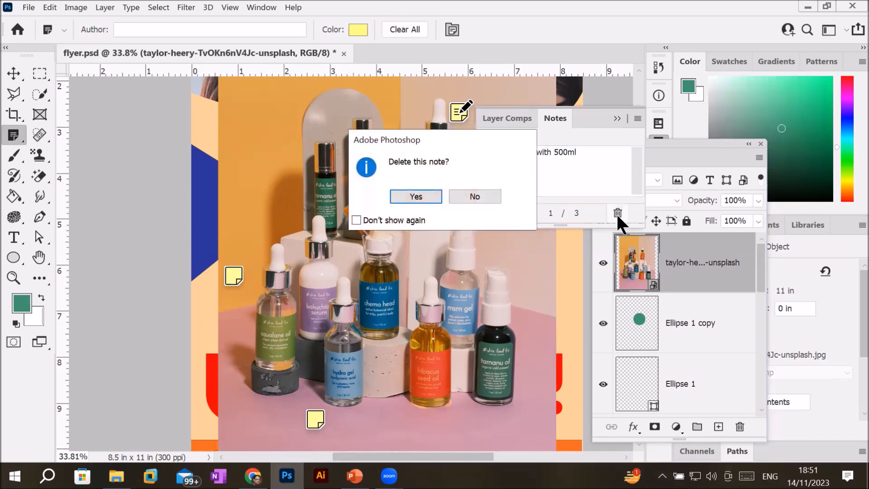
pyautogui.click(416, 196)
pyautogui.click(618, 212)
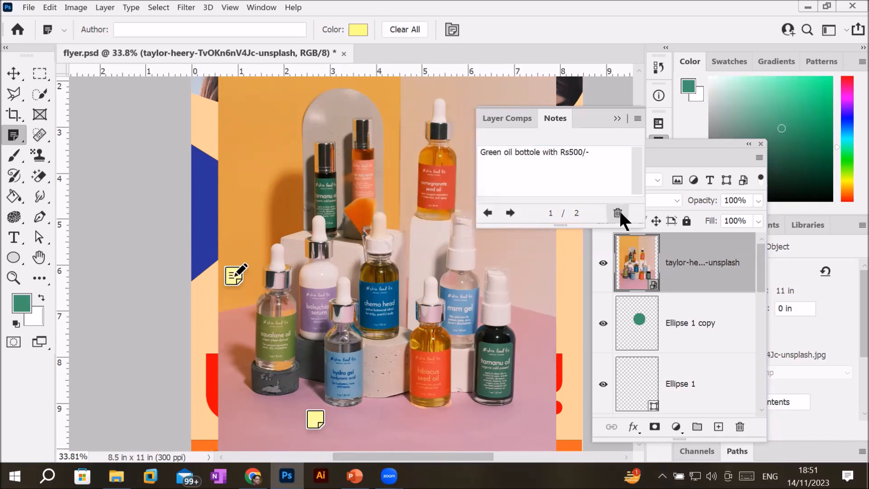
pyautogui.click(417, 195)
pyautogui.click(618, 213)
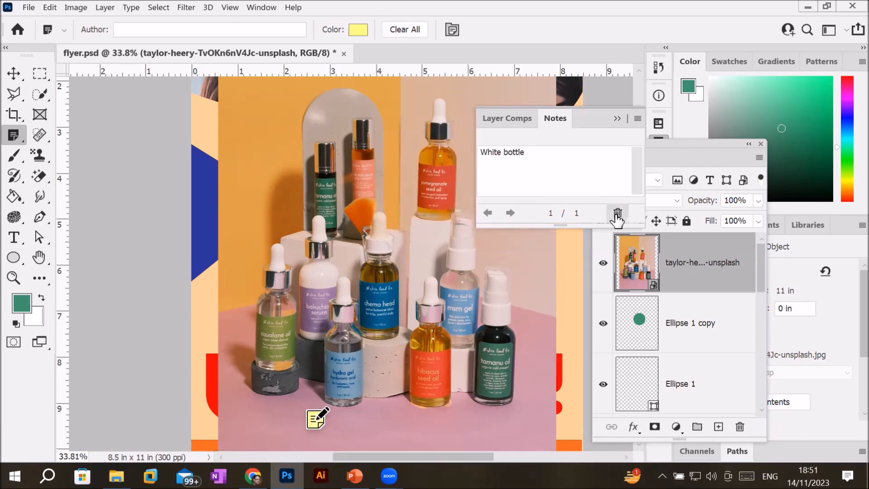
pyautogui.click(413, 195)
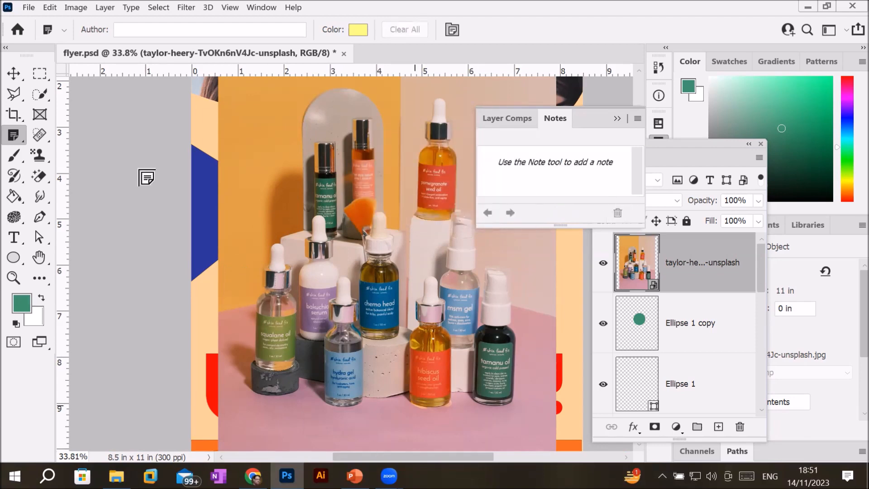
pyautogui.click(12, 137)
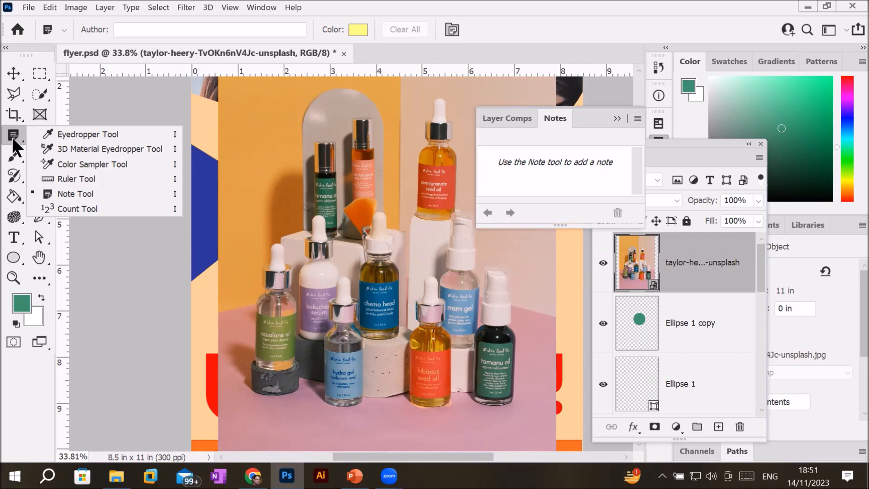
pyautogui.click(18, 131)
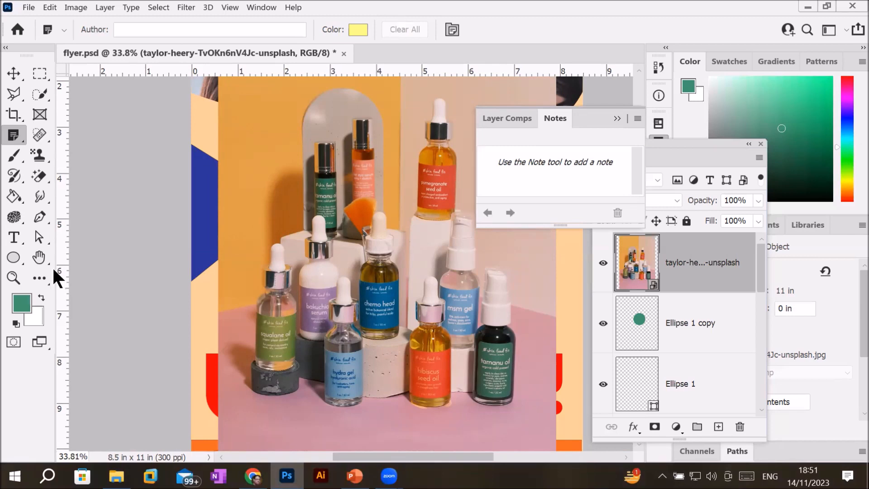
pyautogui.hotkey('ctrl', '+')
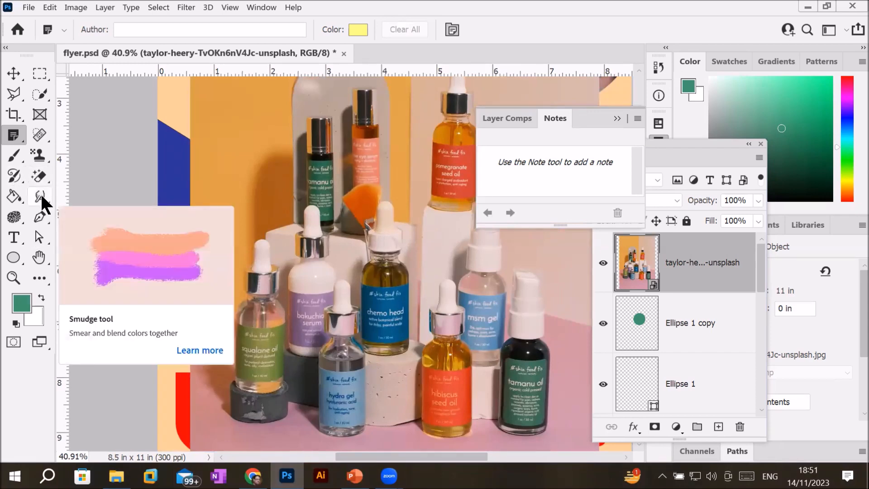
pyautogui.click(40, 192)
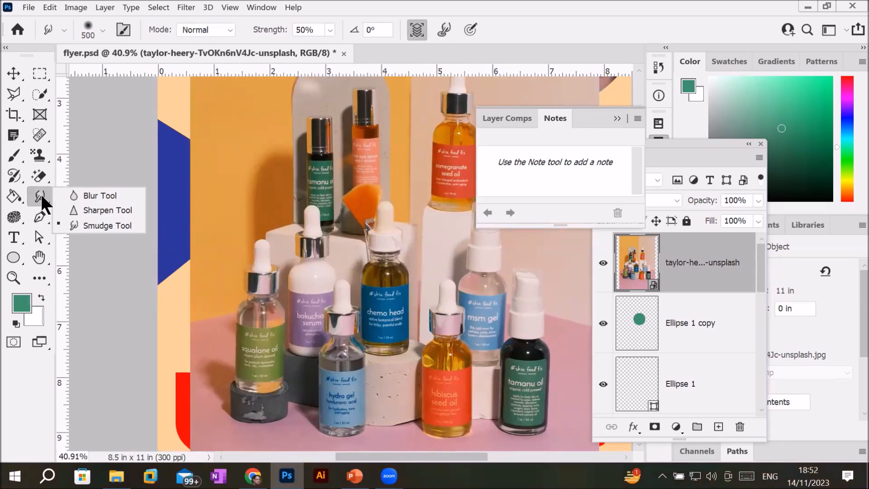
pyautogui.click(14, 219)
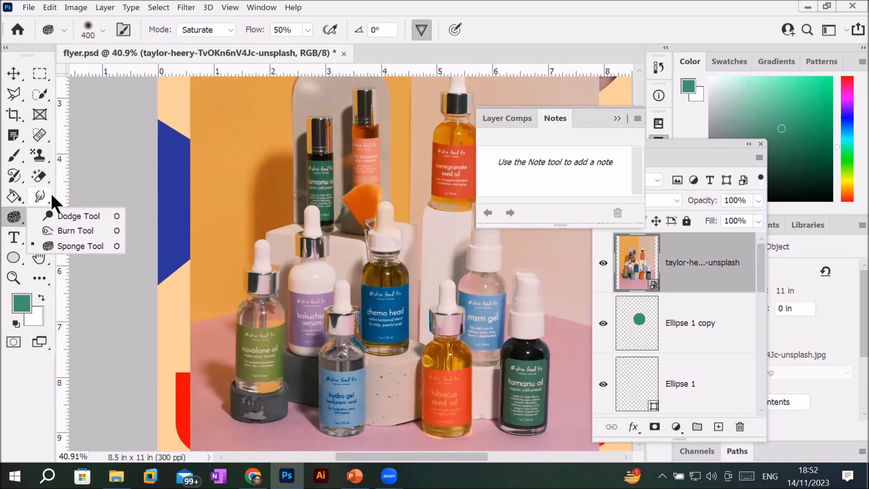
pyautogui.click(39, 195)
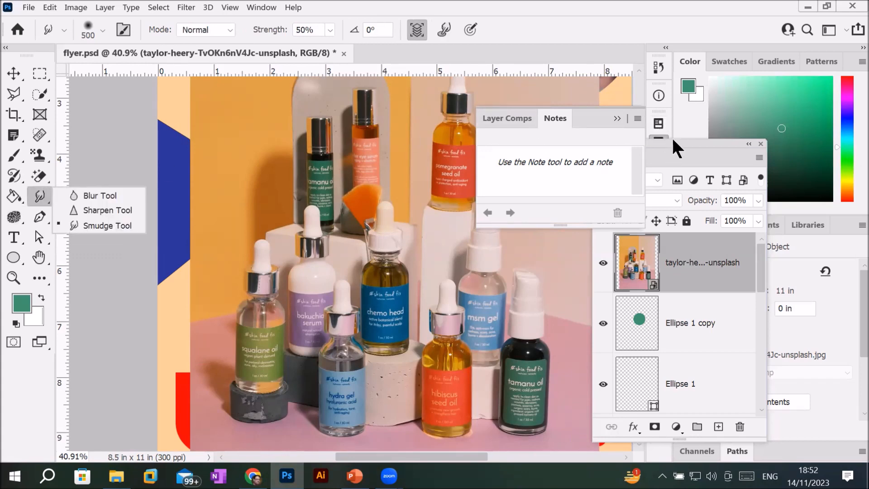
# Step: Move the Layers panel over the canvas beside the Notes panel and view the available fill and adjustment layer types
pyautogui.moveTo(672, 140); pyautogui.dragTo(377, 97)
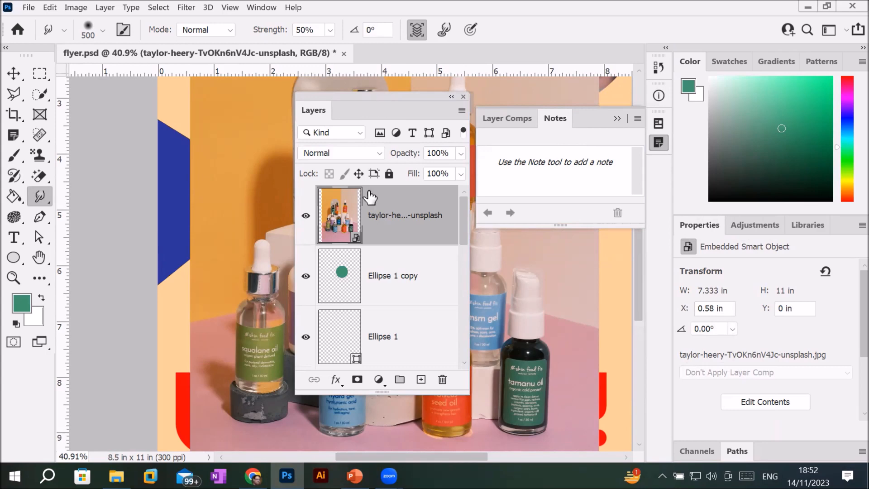
pyautogui.click(379, 380)
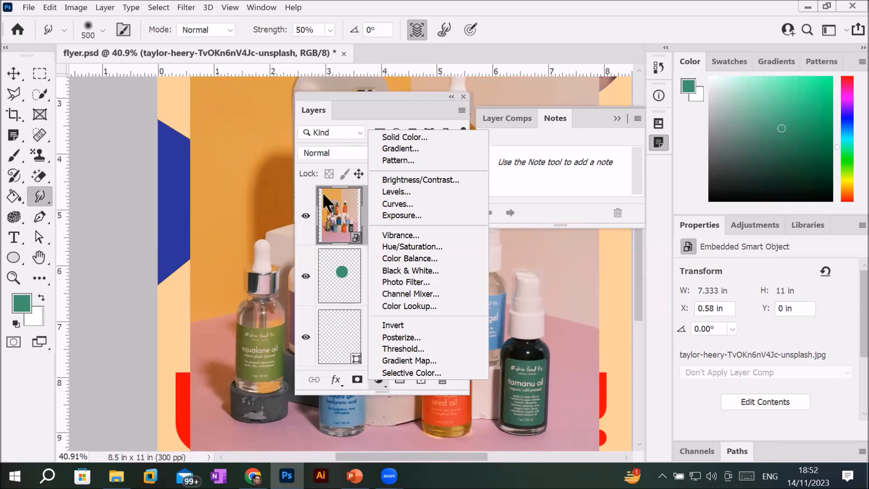
pyautogui.click(368, 96)
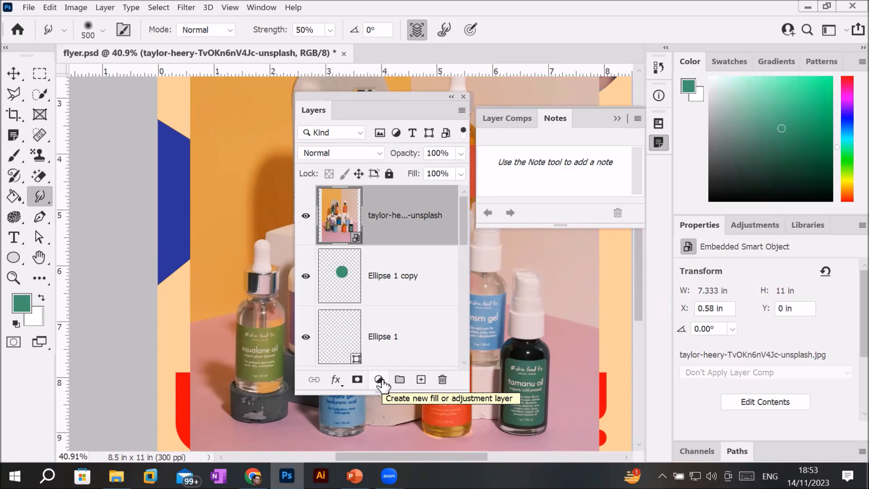
pyautogui.click(209, 8)
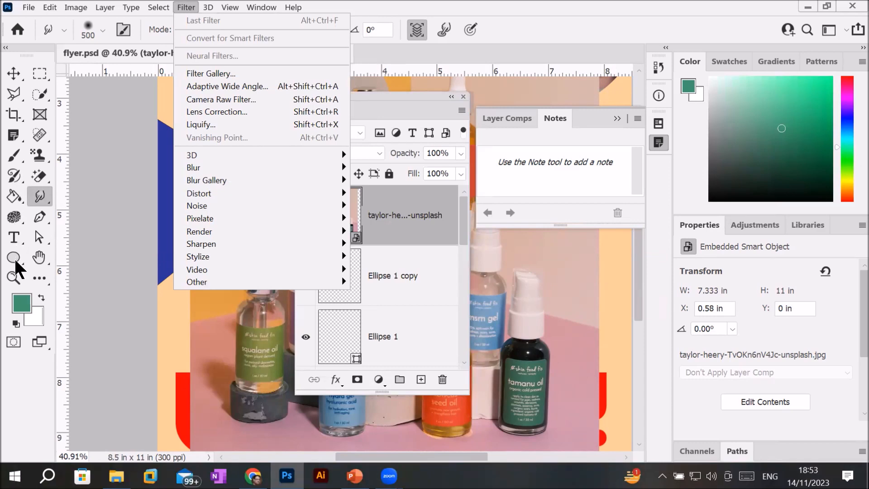
pyautogui.moveTo(210, 7)
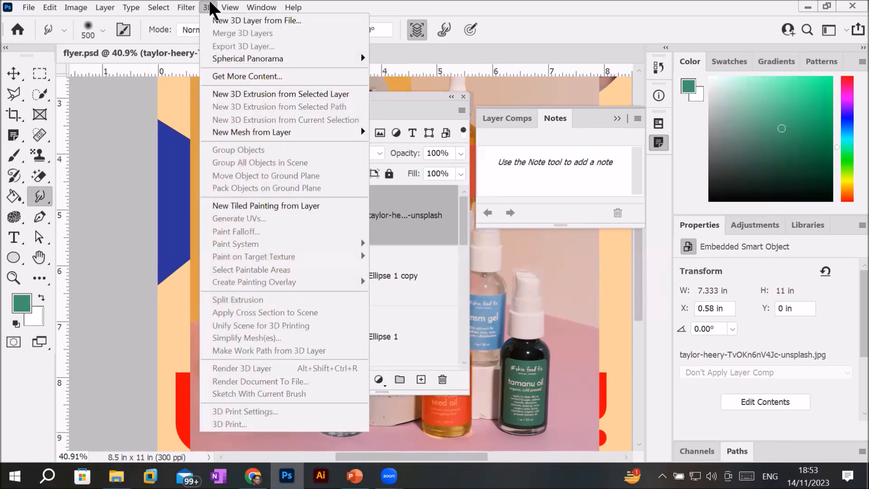
pyautogui.click(413, 221)
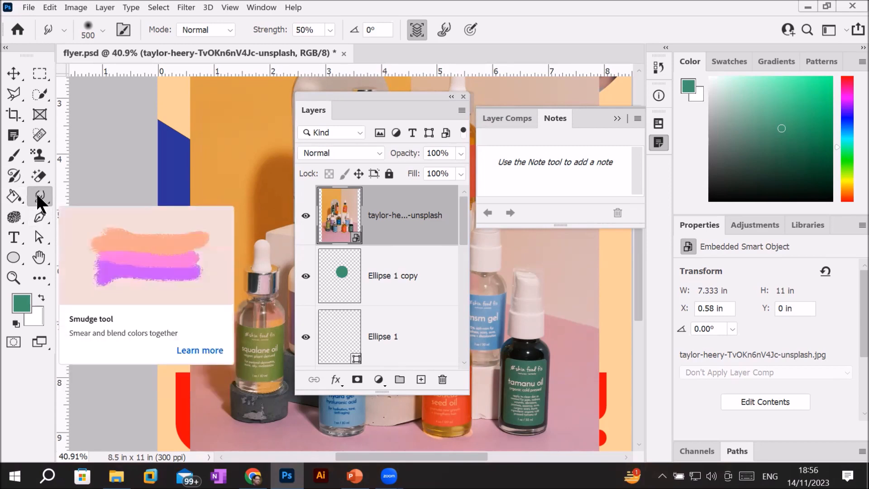
pyautogui.click(25, 6)
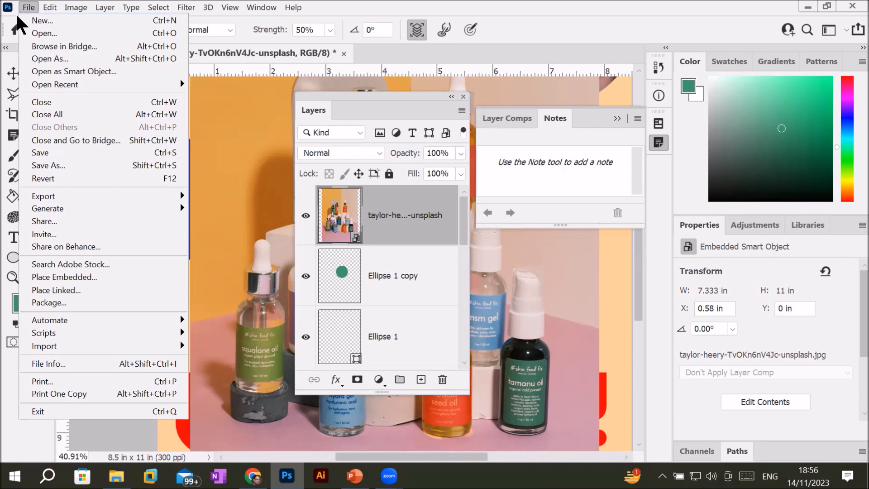
pyautogui.click(29, 8)
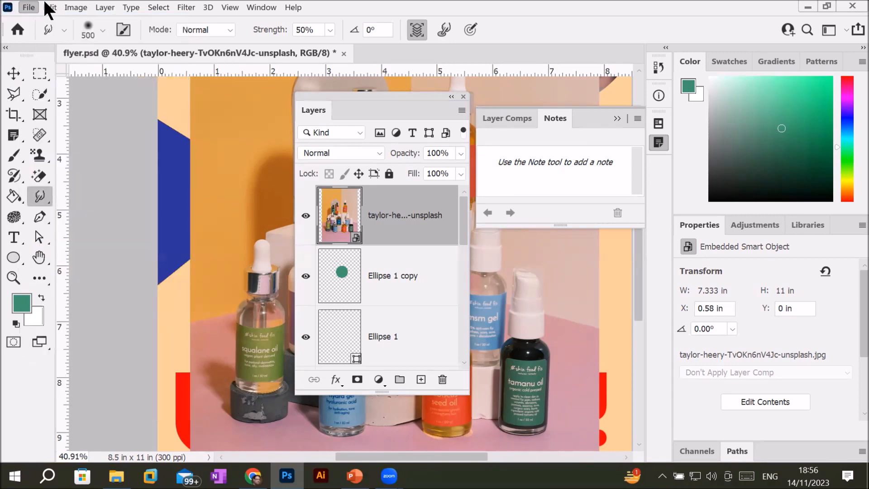
pyautogui.click(47, 5)
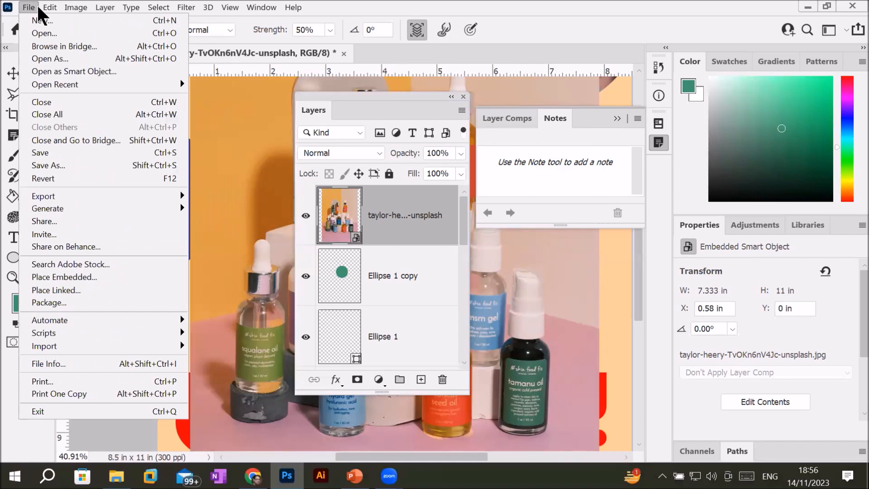
pyautogui.click(48, 7)
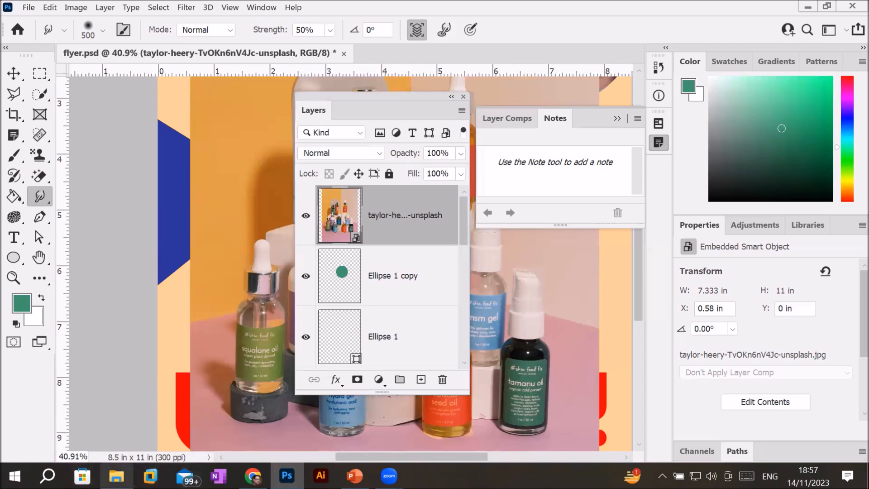
# Step: Switch to File Explorer to look through the BuildingAndMonoments image folder and return to the flyer in Photoshop
pyautogui.moveTo(117, 475)
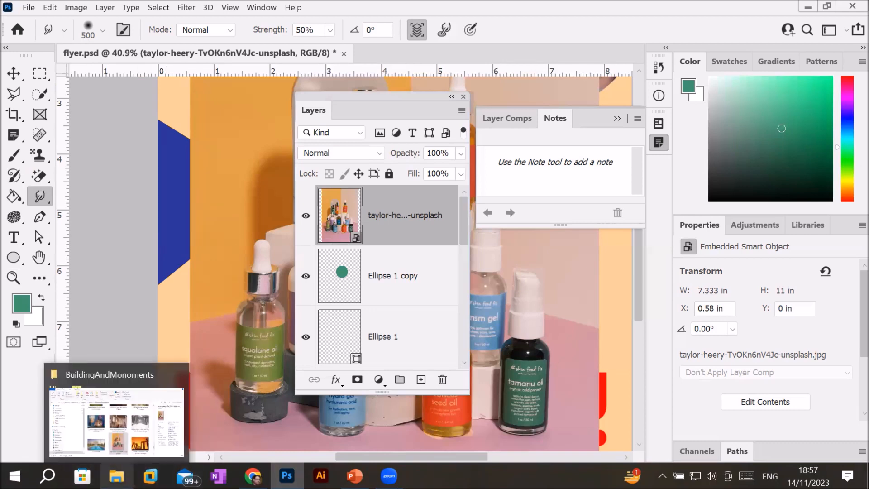
pyautogui.click(116, 421)
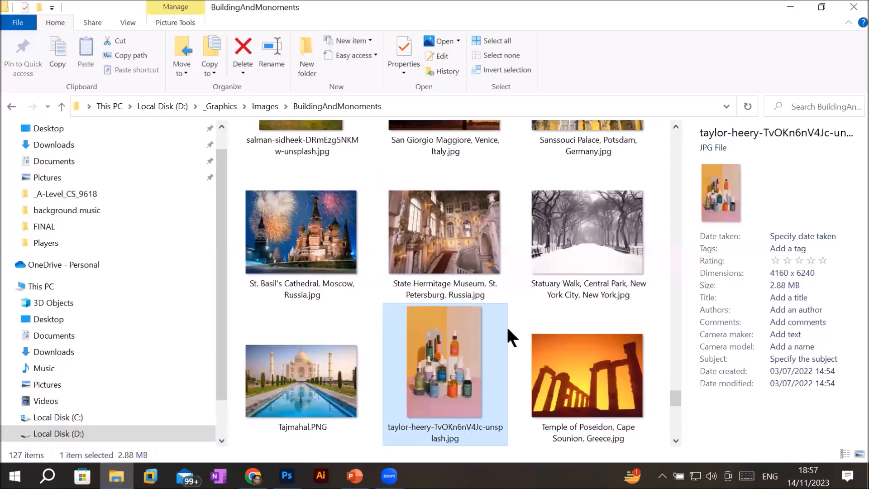
pyautogui.scroll(5, 493, 349)
pyautogui.scroll(-5, 485, 368)
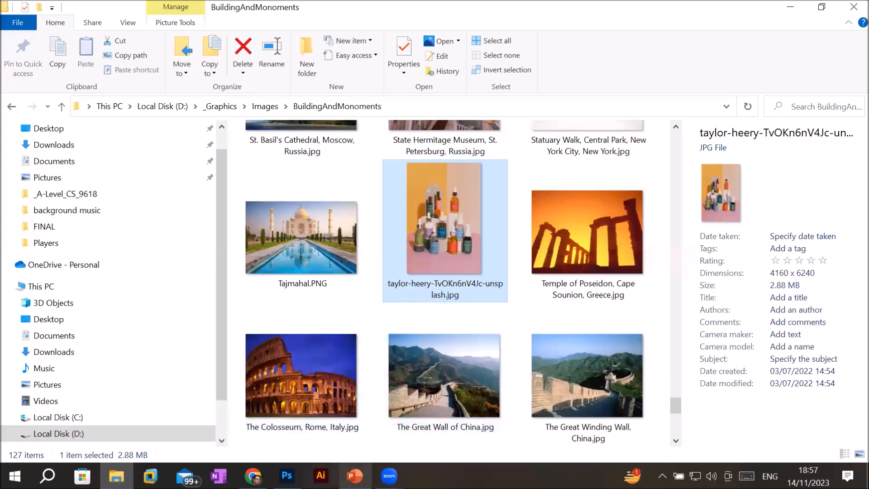
pyautogui.moveTo(286, 475)
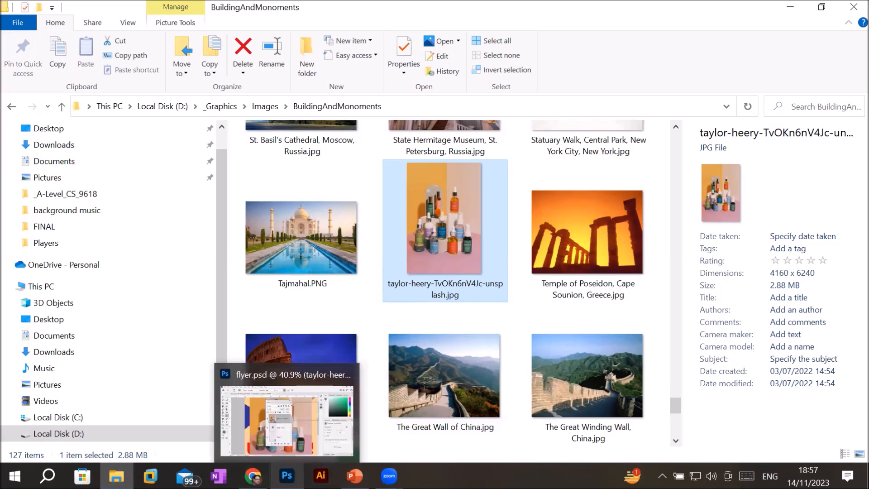
pyautogui.click(283, 358)
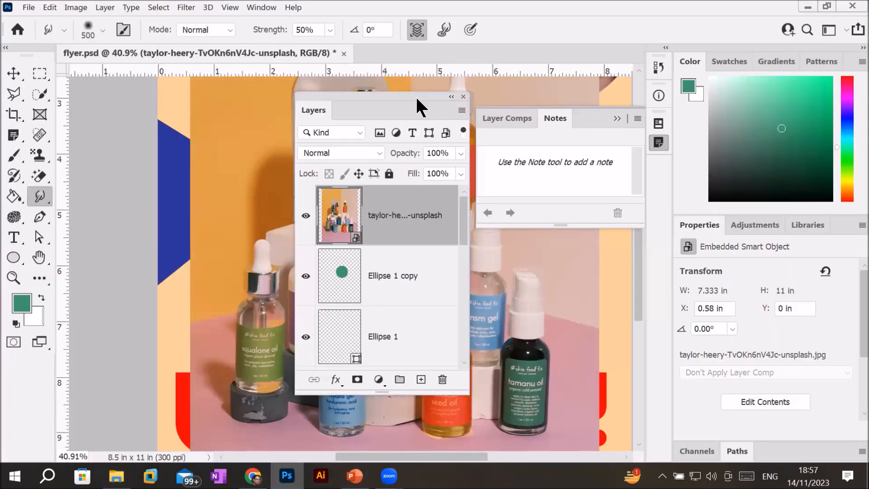
# Step: Move the Layers panel clear of the chemo head bottle and rasterize the bottle photo's smart object
pyautogui.moveTo(418, 96); pyautogui.dragTo(593, 203)
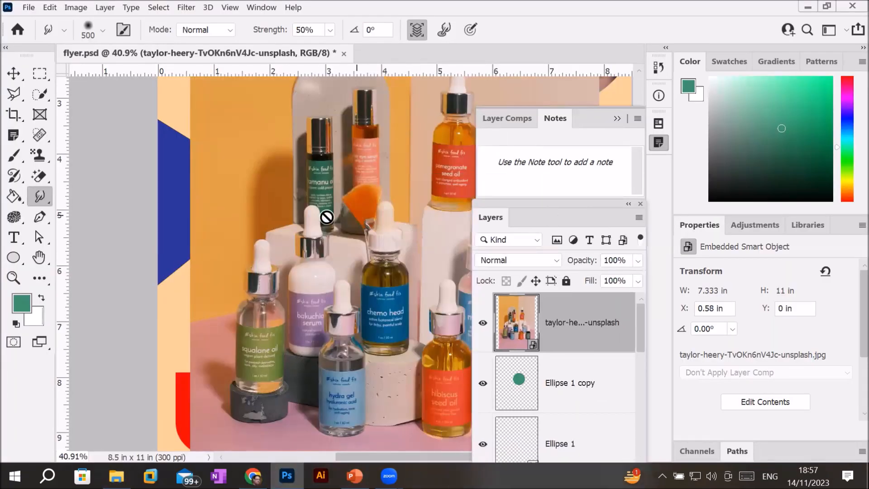
pyautogui.scroll(2, 402, 314)
pyautogui.scroll(5, 402, 313)
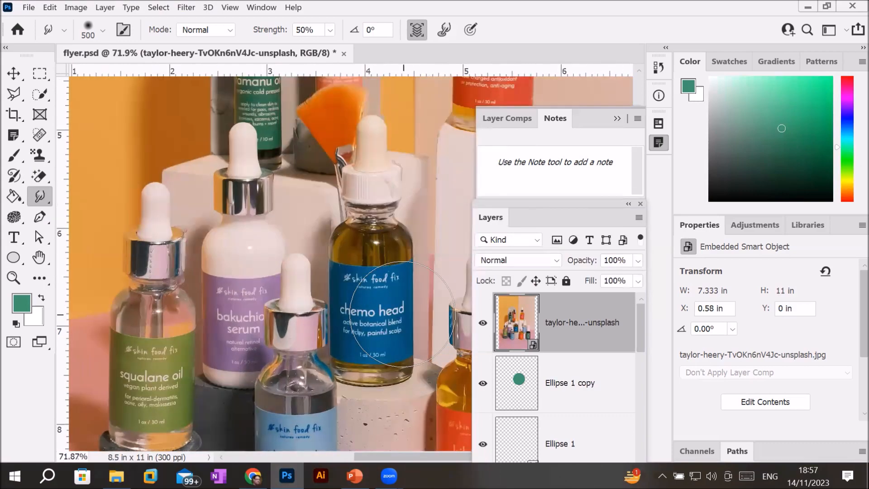
pyautogui.scroll(1, 321, 306)
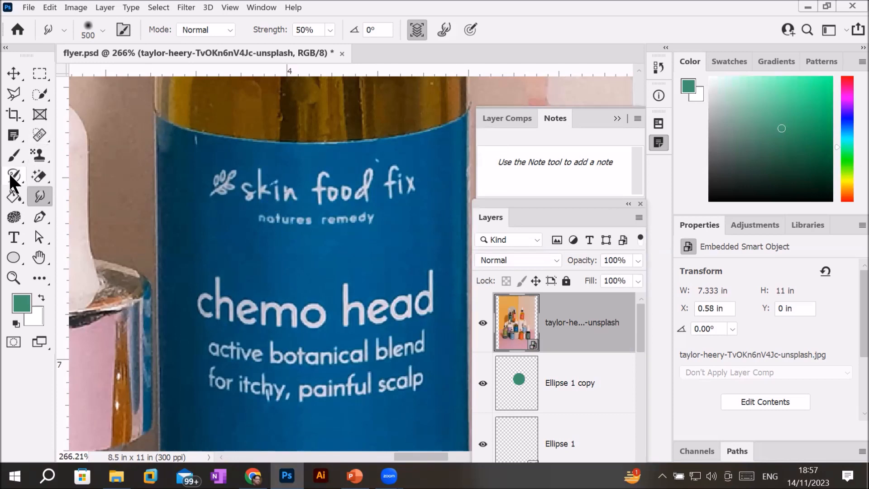
pyautogui.click(14, 151)
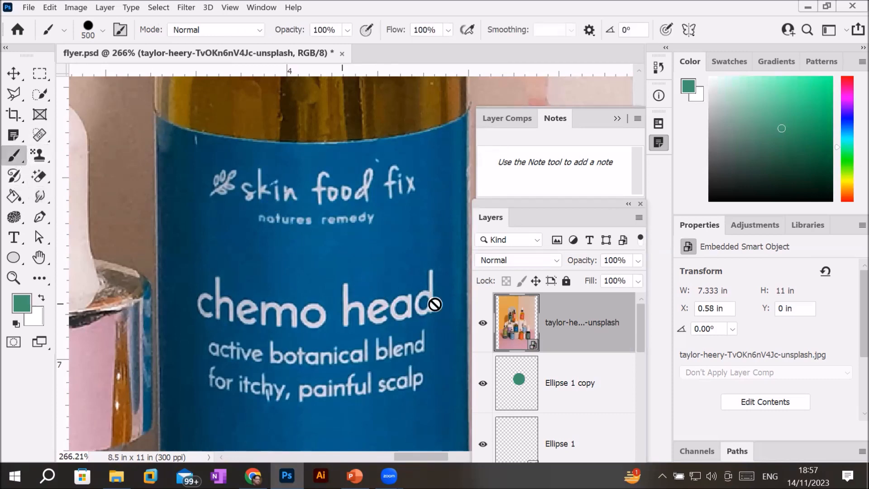
pyautogui.click(286, 281)
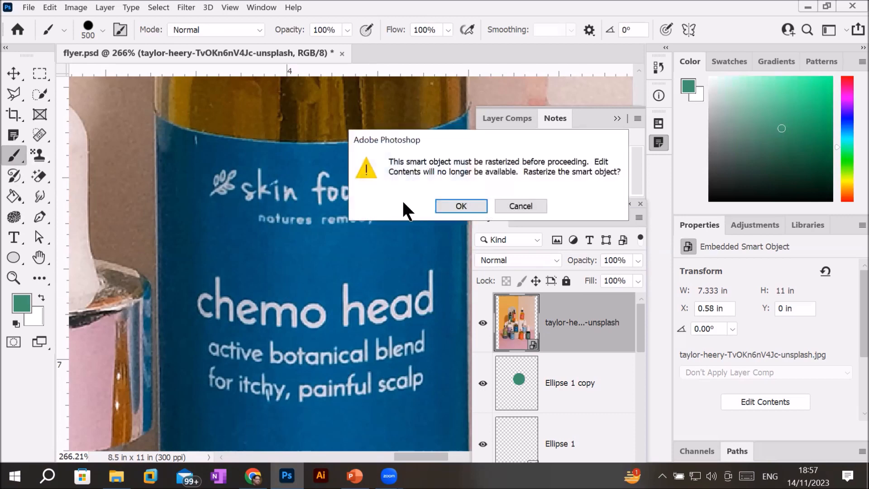
pyautogui.click(460, 206)
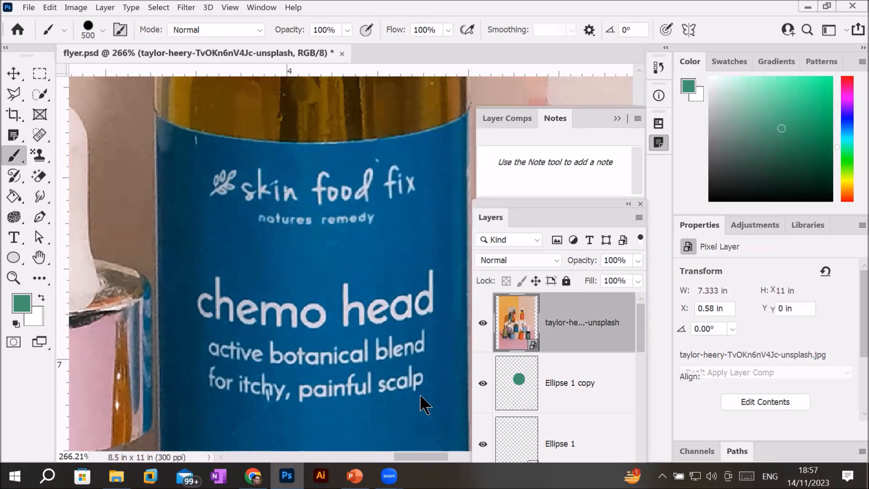
# Step: Choose the Blur tool and set its brush size to 200 for working on the chemo head label
pyautogui.click(40, 196)
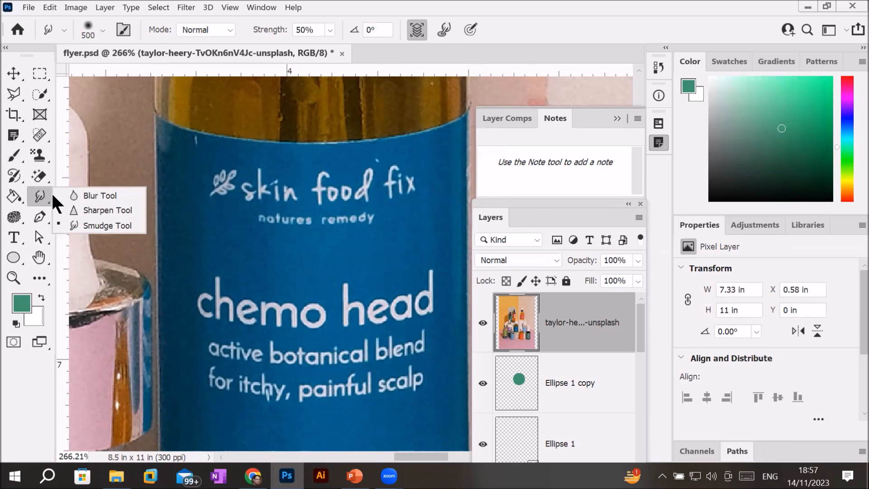
pyautogui.click(88, 189)
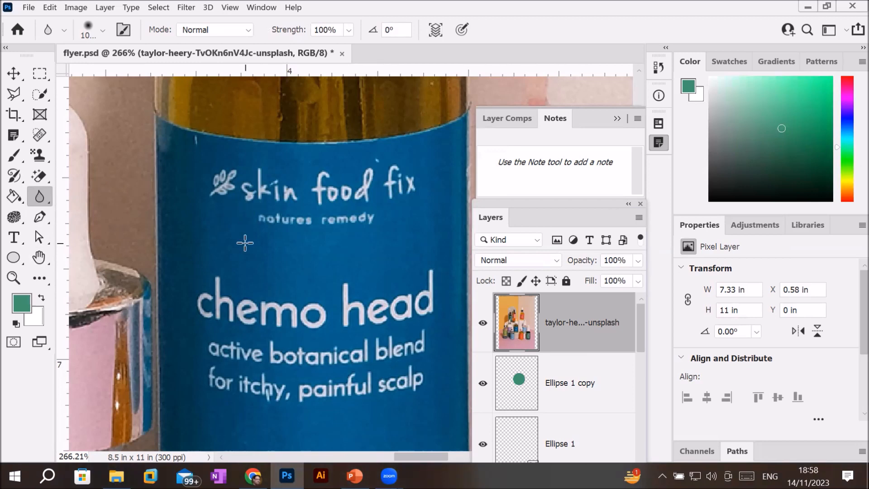
pyautogui.press(']')
pyautogui.press(']')
pyautogui.press(']')
pyautogui.press(']')
pyautogui.scroll(-5, 245, 243)
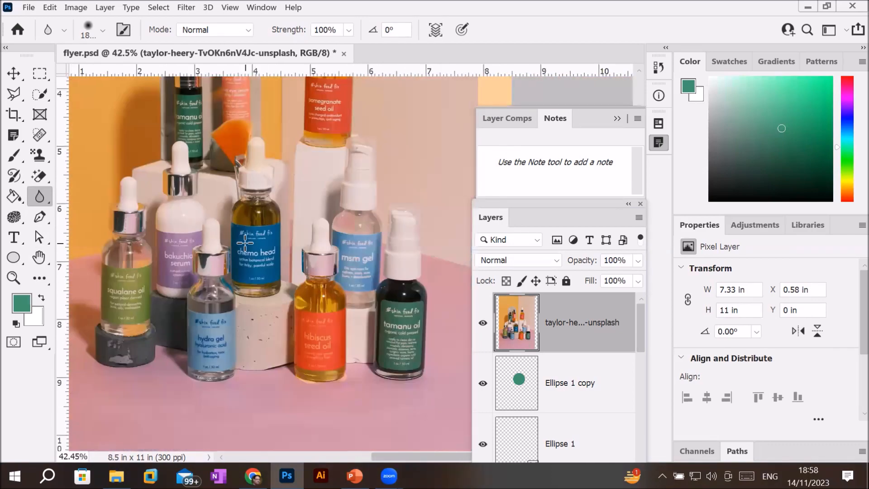
pyautogui.press('[')
pyautogui.press(']')
pyautogui.press(']')
pyautogui.press(']')
pyautogui.press(']')
pyautogui.press(']')
pyautogui.press(']')
pyautogui.press(']')
pyautogui.press(']')
pyautogui.press(']')
pyautogui.press(']')
pyautogui.press(']')
pyautogui.press(']')
pyautogui.press(']')
pyautogui.press(']')
pyautogui.press(']')
pyautogui.press(']')
pyautogui.press(']')
pyautogui.press(']')
pyautogui.press(']')
pyautogui.press(']')
pyautogui.scroll(5, 195, 244)
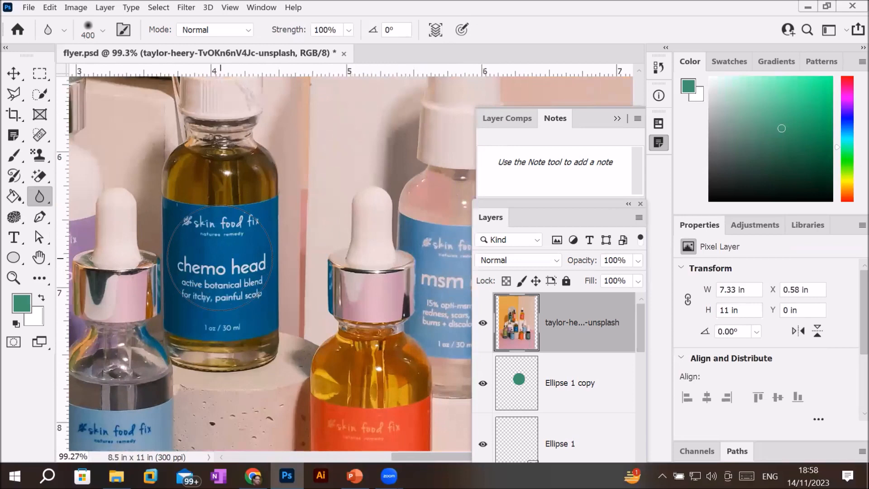
pyautogui.press('[')
pyautogui.press('[')
pyautogui.scroll(3, 227, 294)
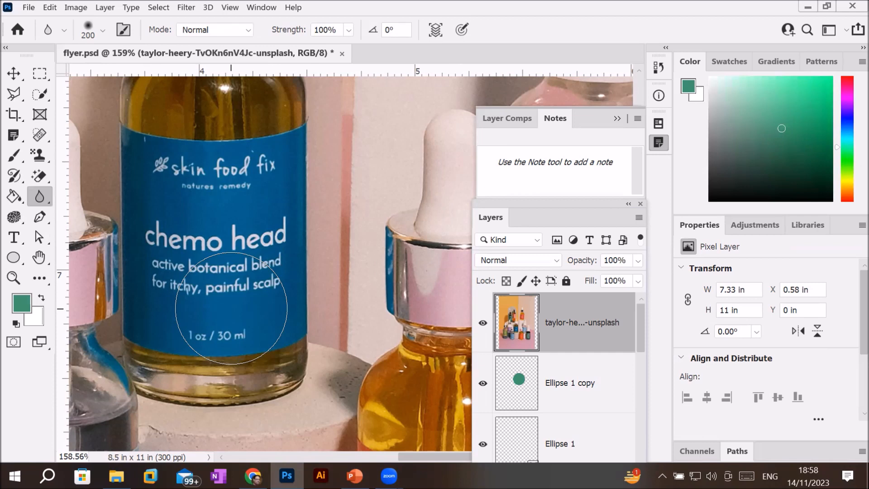
# Step: Try blurring the chemo head label directly on the photo layer at 100% strength, and undo the blur
pyautogui.rightClick(38, 199)
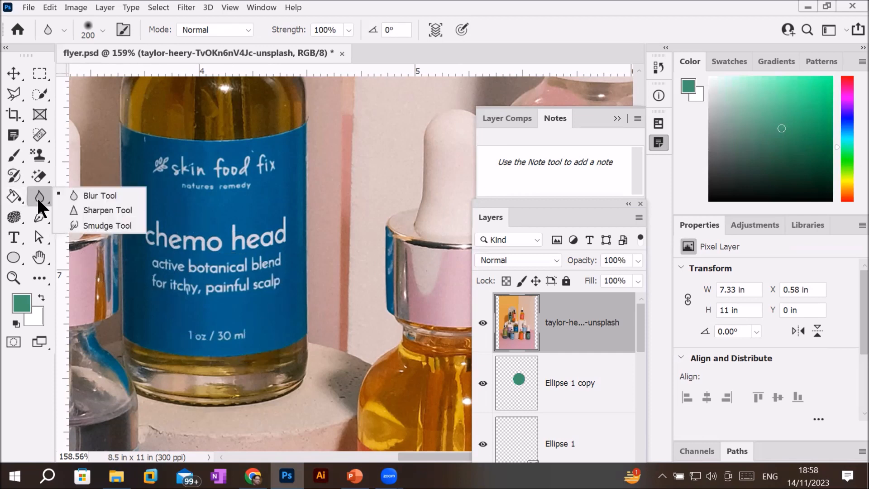
pyautogui.click(112, 195)
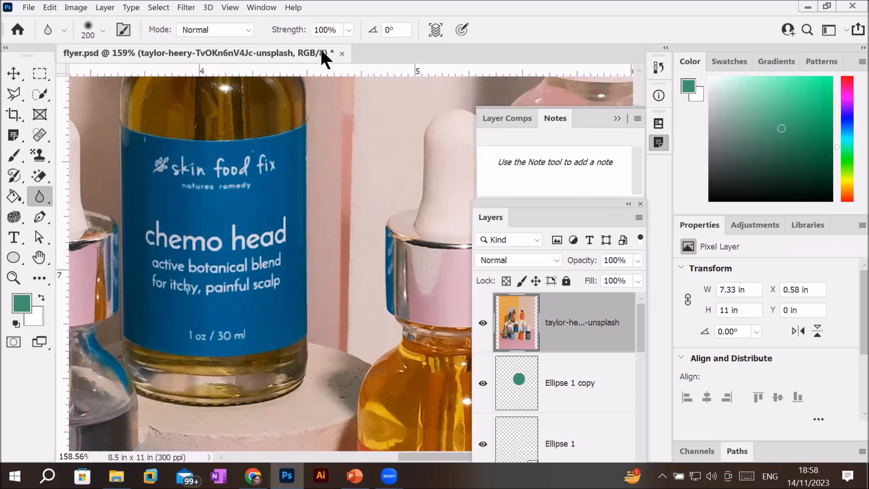
pyautogui.click(348, 30)
pyautogui.moveTo(369, 45); pyautogui.dragTo(369, 46)
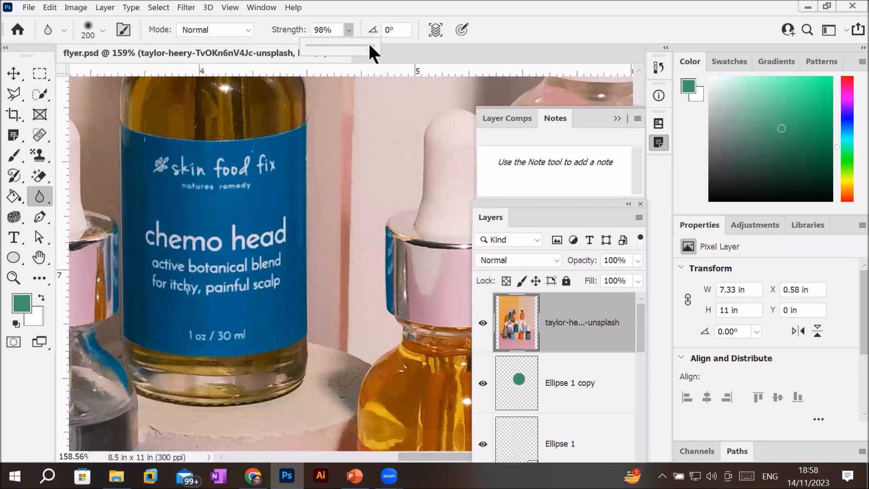
pyautogui.moveTo(357, 47); pyautogui.dragTo(382, 46)
pyautogui.click(191, 239)
pyautogui.moveTo(192, 239)
pyautogui.mouseDown()
pyautogui.moveTo(210, 241)
pyautogui.moveTo(228, 313)
pyautogui.moveTo(239, 247)
pyautogui.moveTo(211, 252)
pyautogui.moveTo(242, 256)
pyautogui.moveTo(211, 241)
pyautogui.moveTo(225, 261)
pyautogui.moveTo(250, 218)
pyautogui.moveTo(218, 234)
pyautogui.moveTo(262, 248)
pyautogui.moveTo(252, 208)
pyautogui.moveTo(220, 219)
pyautogui.moveTo(251, 252)
pyautogui.moveTo(244, 216)
pyautogui.moveTo(226, 196)
pyautogui.moveTo(209, 233)
pyautogui.moveTo(211, 164)
pyautogui.moveTo(192, 174)
pyautogui.moveTo(219, 203)
pyautogui.moveTo(247, 178)
pyautogui.moveTo(230, 192)
pyautogui.moveTo(208, 276)
pyautogui.moveTo(237, 330)
pyautogui.moveTo(240, 315)
pyautogui.moveTo(220, 301)
pyautogui.moveTo(218, 246)
pyautogui.moveTo(195, 210)
pyautogui.moveTo(222, 182)
pyautogui.moveTo(211, 175)
pyautogui.moveTo(263, 162)
pyautogui.moveTo(285, 113)
pyautogui.moveTo(320, 135)
pyautogui.moveTo(280, 105)
pyautogui.moveTo(282, 126)
pyautogui.moveTo(185, 196)
pyautogui.moveTo(190, 218)
pyautogui.moveTo(180, 244)
pyautogui.moveTo(144, 257)
pyautogui.moveTo(156, 272)
pyautogui.moveTo(228, 241)
pyautogui.moveTo(195, 196)
pyautogui.moveTo(125, 209)
pyautogui.moveTo(123, 191)
pyautogui.moveTo(80, 188)
pyautogui.moveTo(84, 240)
pyautogui.moveTo(140, 343)
pyautogui.mouseUp()
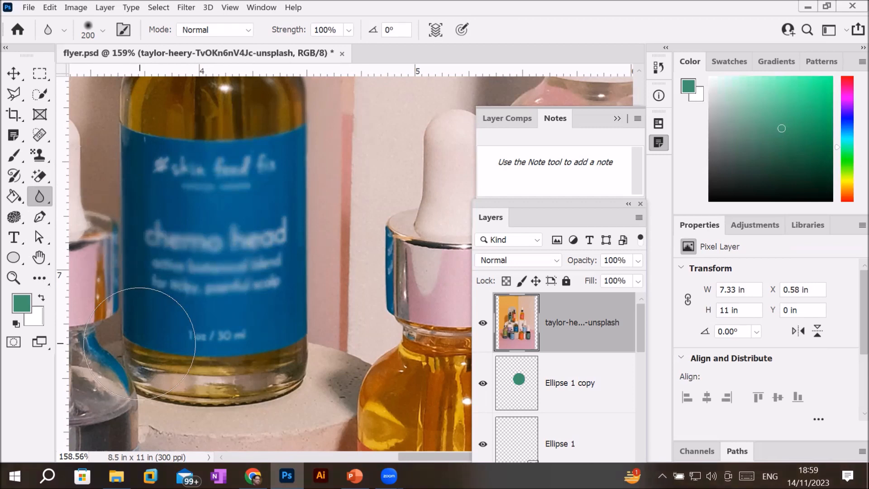
pyautogui.hotkey('ctrl', 'z')
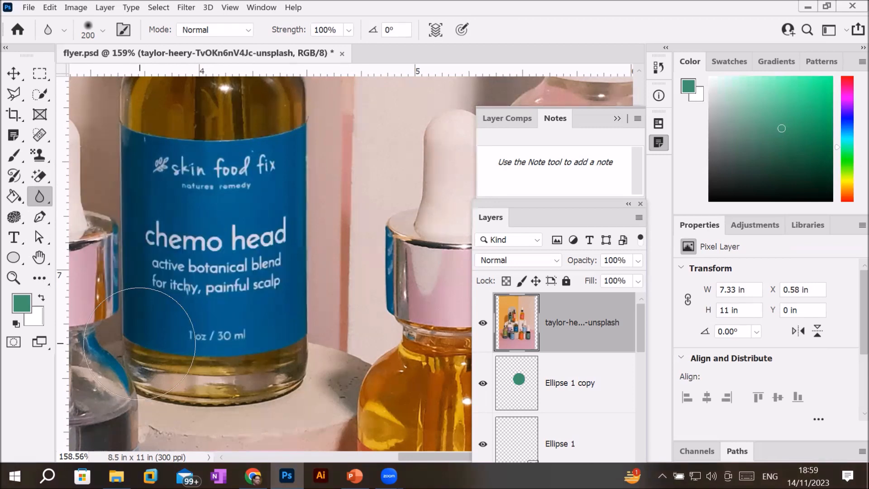
# Step: Duplicate the rasterized bottle photo layer and delete the duplicate
pyautogui.scroll(-1, 560, 332)
pyautogui.scroll(1, 561, 331)
pyautogui.moveTo(541, 213); pyautogui.dragTo(560, 97)
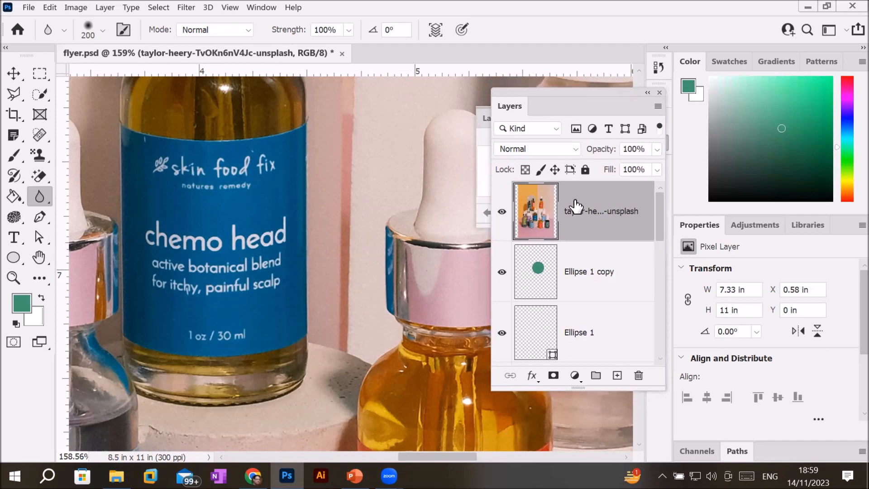
pyautogui.moveTo(538, 212); pyautogui.dragTo(617, 377)
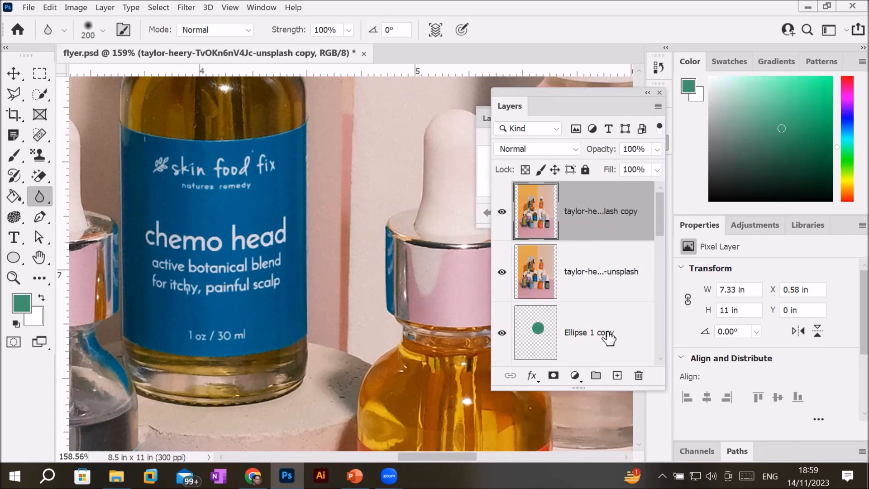
pyautogui.click(638, 376)
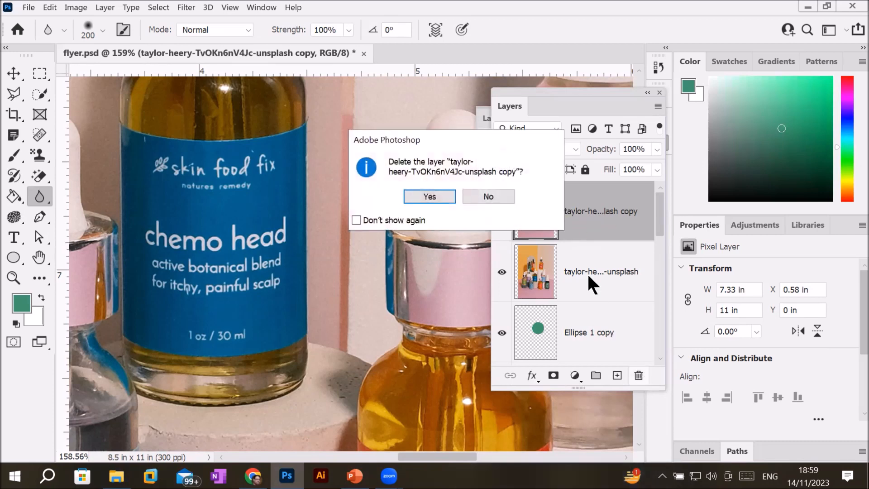
pyautogui.click(413, 195)
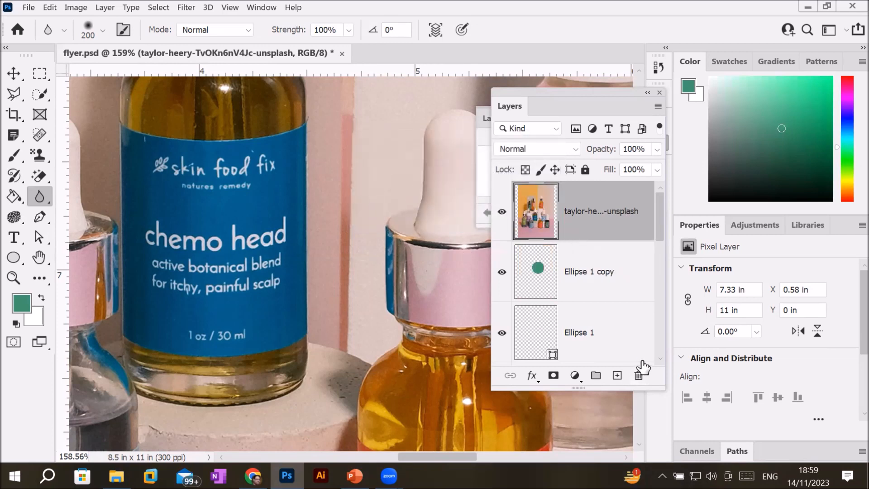
# Step: Add an empty layer above the bottle photo and blur the chemo head label on it with Sample All Layers enabled
pyautogui.click(617, 376)
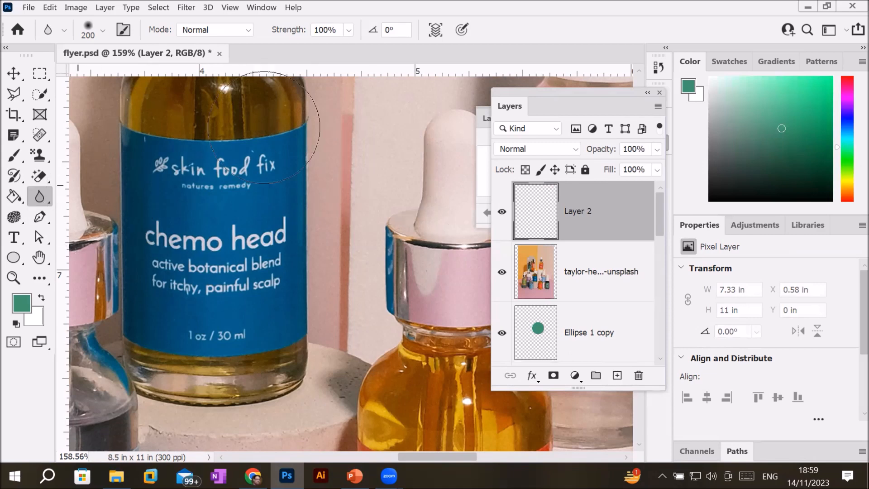
pyautogui.click(435, 23)
pyautogui.moveTo(219, 248)
pyautogui.mouseDown()
pyautogui.moveTo(253, 262)
pyautogui.moveTo(271, 181)
pyautogui.moveTo(204, 212)
pyautogui.moveTo(172, 208)
pyautogui.moveTo(165, 173)
pyautogui.moveTo(140, 240)
pyautogui.moveTo(273, 244)
pyautogui.mouseUp()
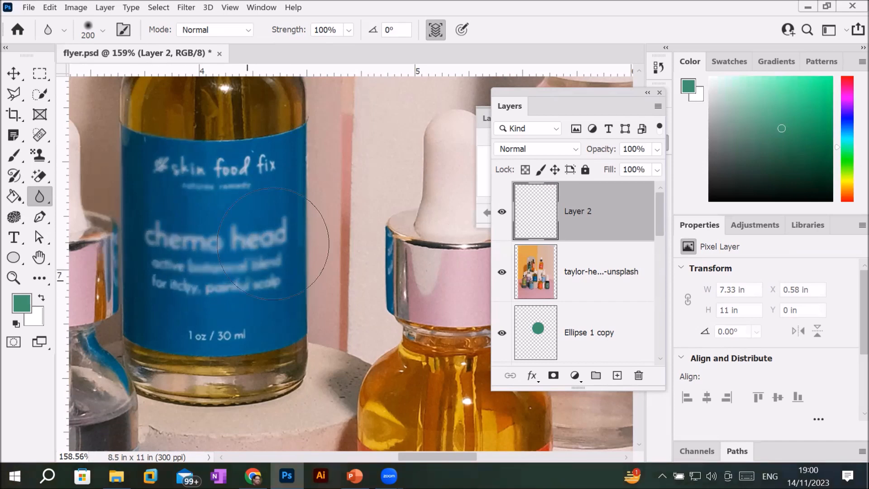
pyautogui.moveTo(165, 332)
pyautogui.mouseDown()
pyautogui.moveTo(176, 357)
pyautogui.moveTo(204, 310)
pyautogui.moveTo(204, 254)
pyautogui.moveTo(159, 224)
pyautogui.moveTo(174, 345)
pyautogui.moveTo(195, 327)
pyautogui.moveTo(197, 293)
pyautogui.moveTo(211, 281)
pyautogui.moveTo(161, 257)
pyautogui.moveTo(139, 356)
pyautogui.mouseUp()
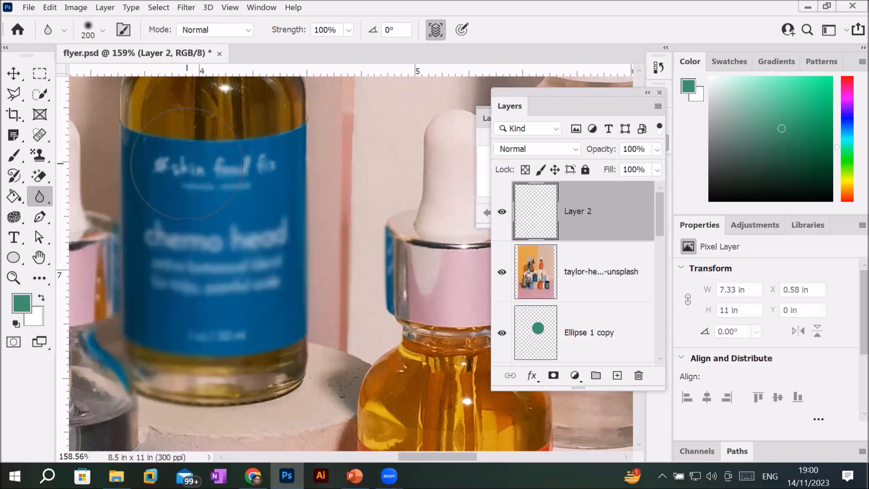
# Step: Hide and reshow the blur layer to compare the blurred chemo head label with the original photo
pyautogui.click(187, 164)
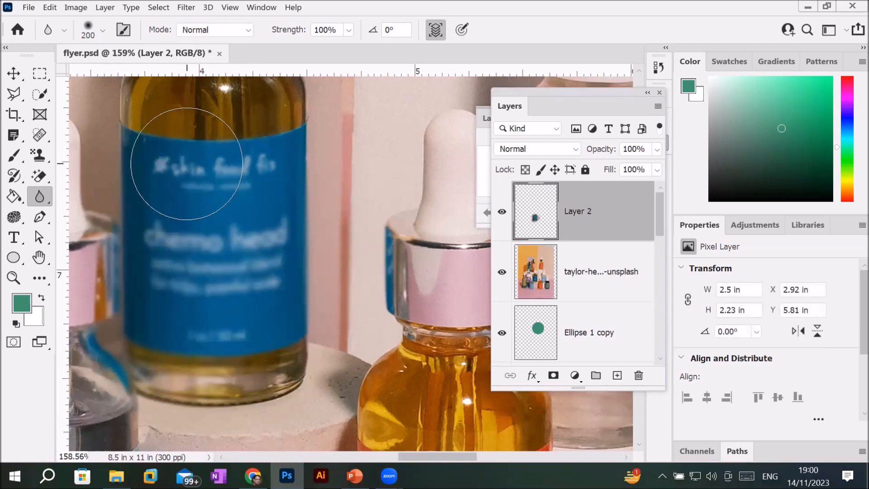
pyautogui.click(502, 212)
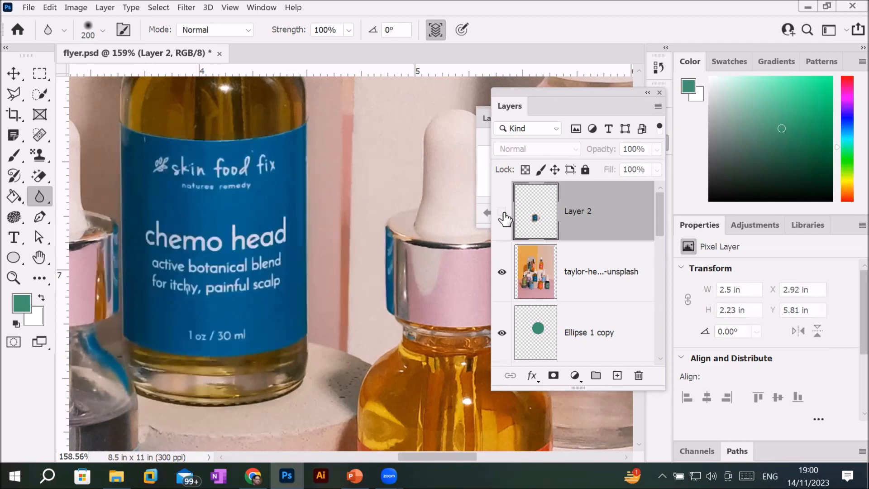
pyautogui.click(502, 212)
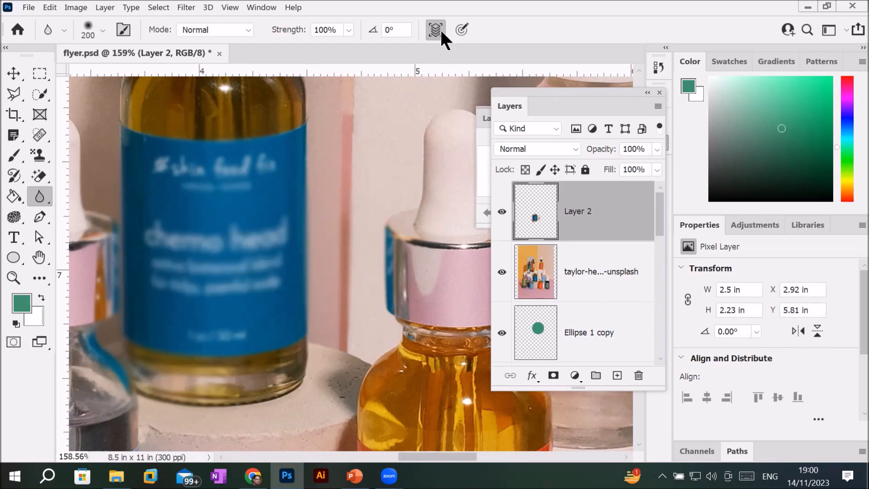
# Step: Try blurring the msm gel label on the blur layer with Sample All Layers disabled, and undo the stroke
pyautogui.scroll(-5, 225, 250)
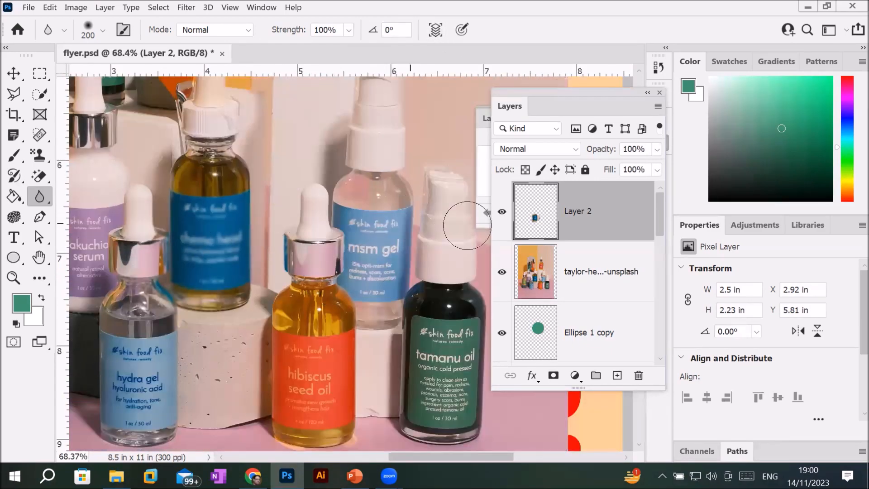
pyautogui.scroll(4, 418, 244)
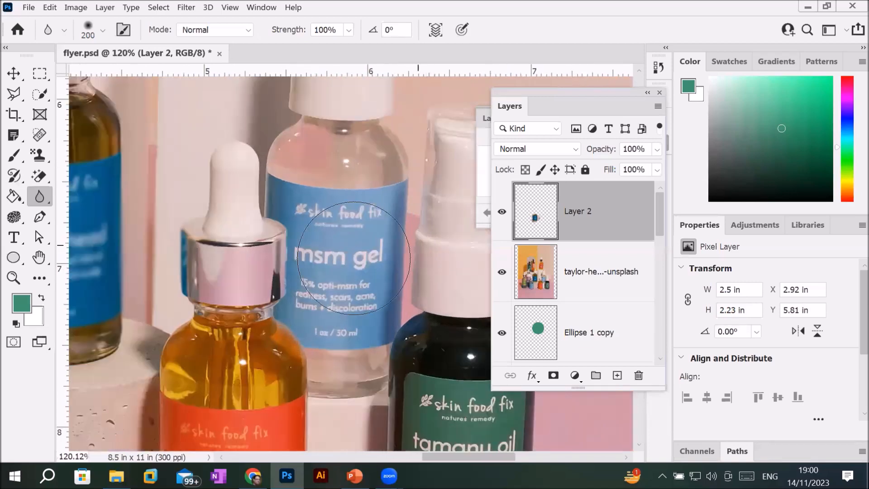
pyautogui.scroll(1, 354, 258)
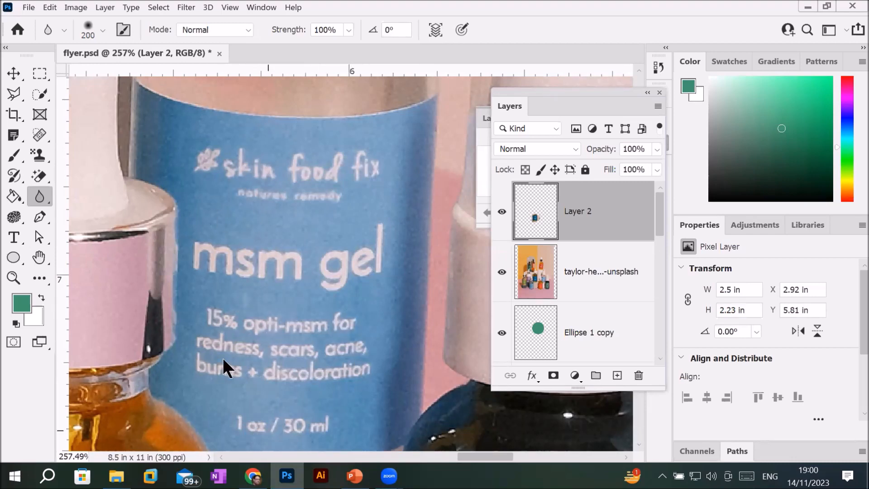
pyautogui.hotkey('ctrl', 'z')
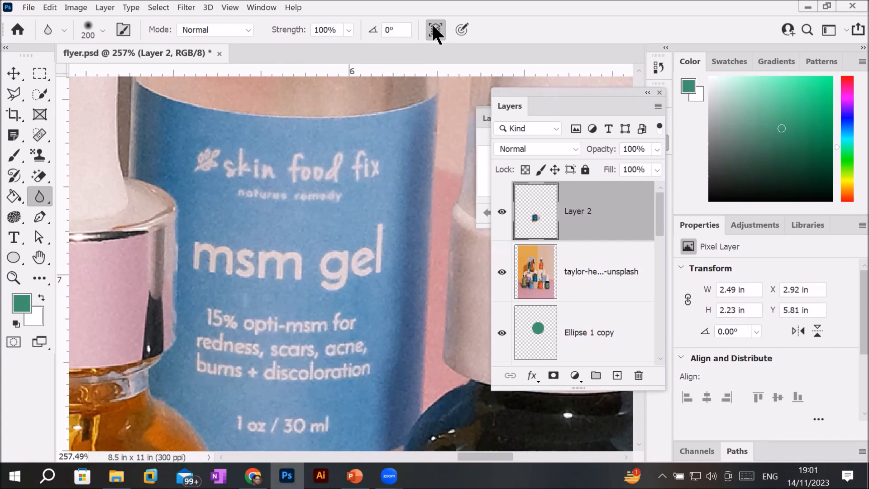
# Step: Blur the msm gel label on Layer 2 at 100% strength with Sample All Layers enabled
pyautogui.moveTo(306, 218)
pyautogui.mouseDown()
pyautogui.moveTo(251, 233)
pyautogui.moveTo(222, 277)
pyautogui.moveTo(180, 350)
pyautogui.moveTo(168, 434)
pyautogui.moveTo(155, 330)
pyautogui.moveTo(164, 294)
pyautogui.moveTo(153, 295)
pyautogui.moveTo(162, 178)
pyautogui.moveTo(197, 192)
pyautogui.moveTo(186, 287)
pyautogui.moveTo(219, 313)
pyautogui.moveTo(235, 347)
pyautogui.moveTo(208, 377)
pyautogui.moveTo(275, 422)
pyautogui.moveTo(275, 292)
pyautogui.moveTo(358, 400)
pyautogui.moveTo(436, 294)
pyautogui.moveTo(413, 155)
pyautogui.moveTo(375, 242)
pyautogui.moveTo(311, 295)
pyautogui.mouseUp()
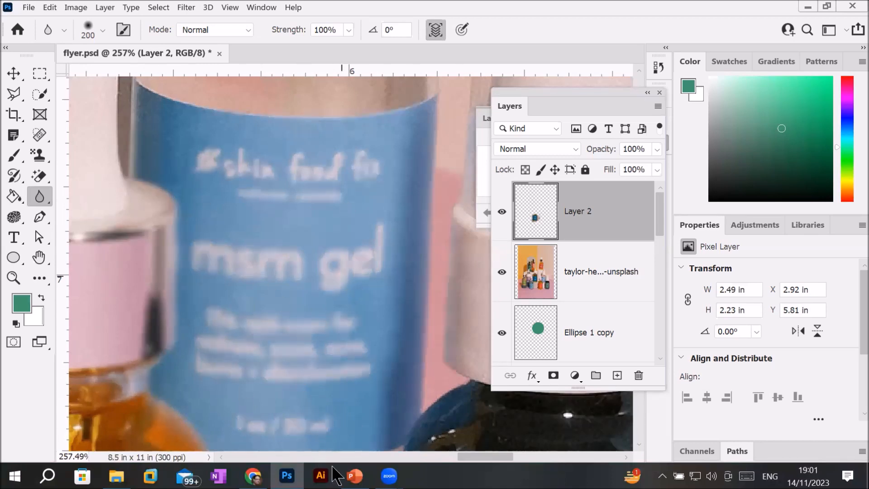
pyautogui.moveTo(350, 362); pyautogui.dragTo(348, 380)
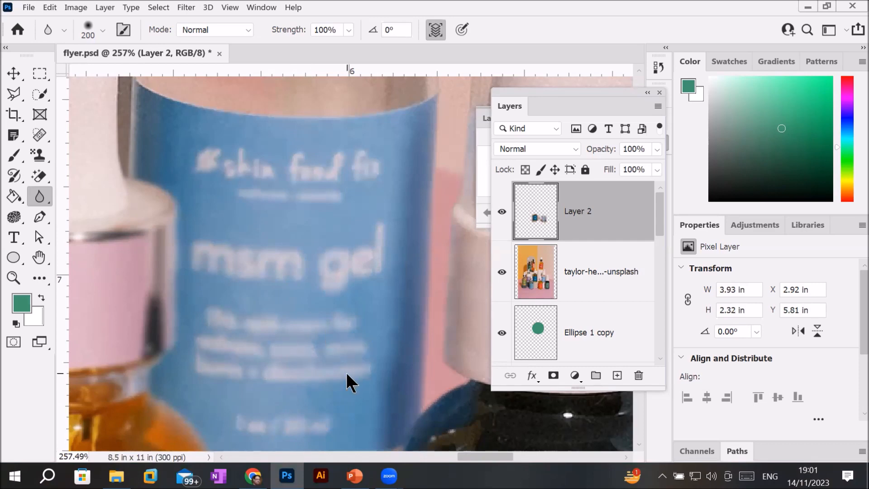
pyautogui.scroll(-5, 346, 371)
pyautogui.scroll(-2, 343, 411)
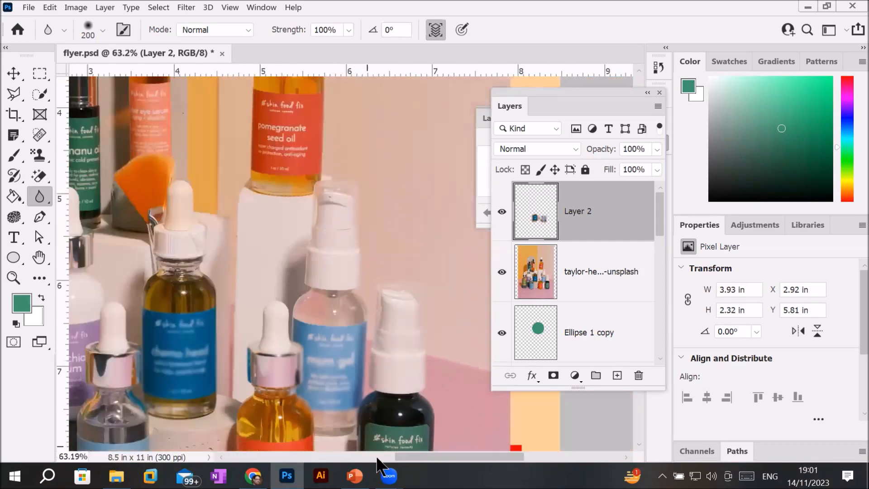
# Step: On the photo layer, draw a rectangular selection about 0.69 by 0.3 in around the "pomegranate seed oil" text
pyautogui.hscroll(1, 382, 457)
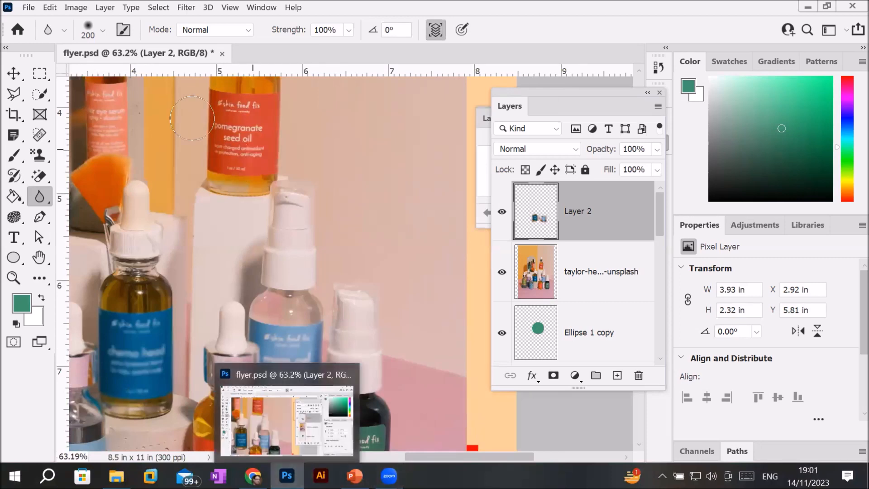
pyautogui.scroll(3, 208, 99)
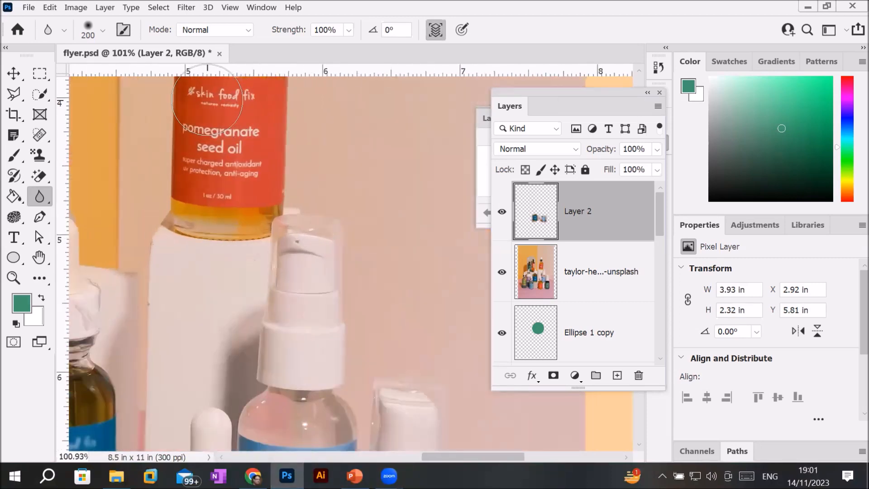
pyautogui.scroll(2, 207, 99)
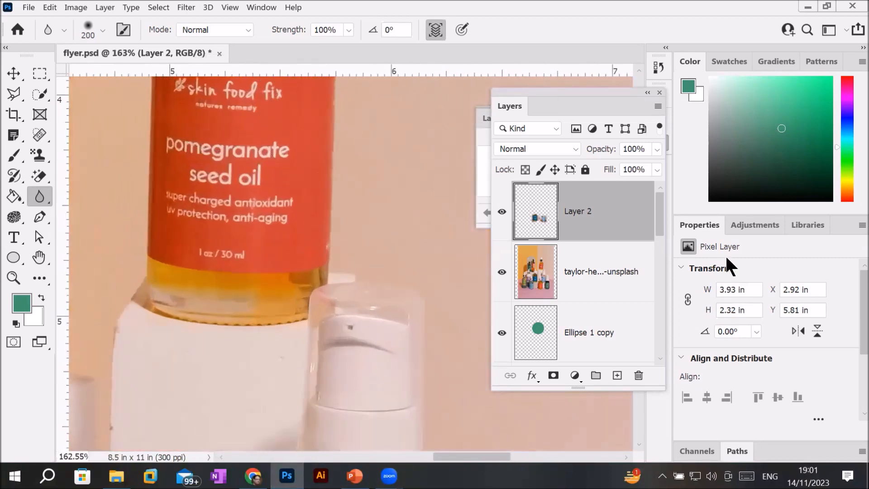
pyautogui.click(547, 277)
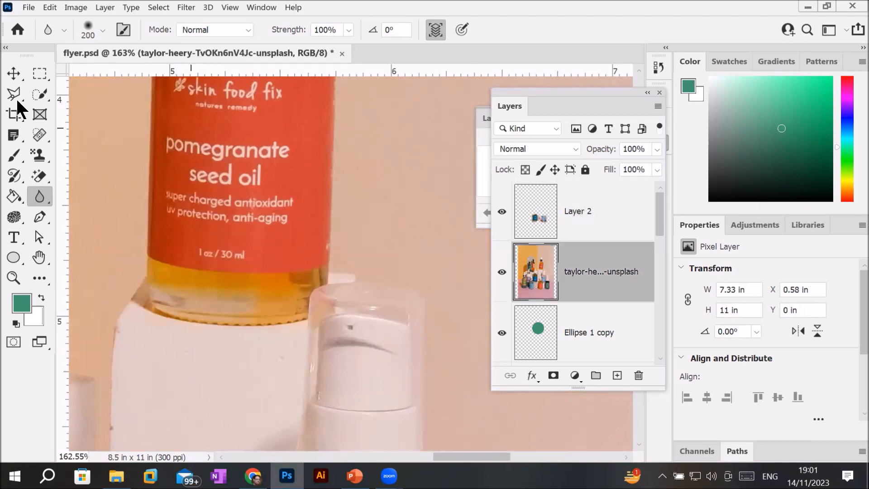
pyautogui.click(40, 76)
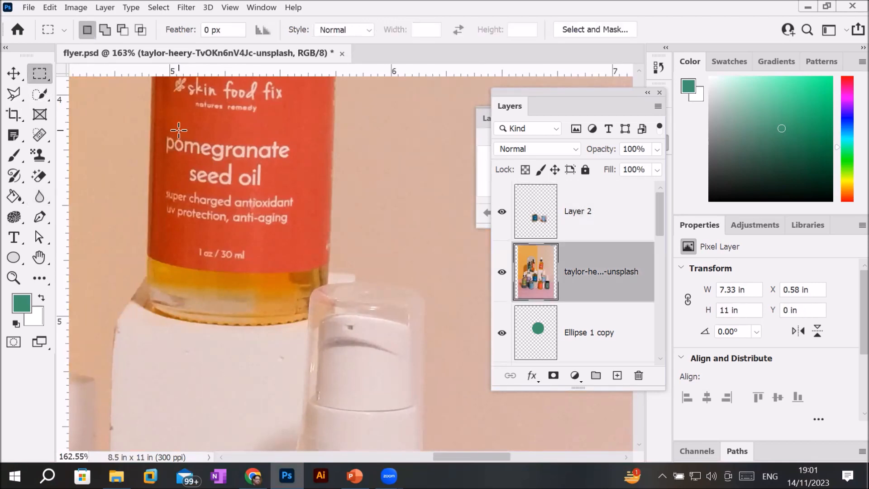
pyautogui.moveTo(159, 128); pyautogui.dragTo(309, 195)
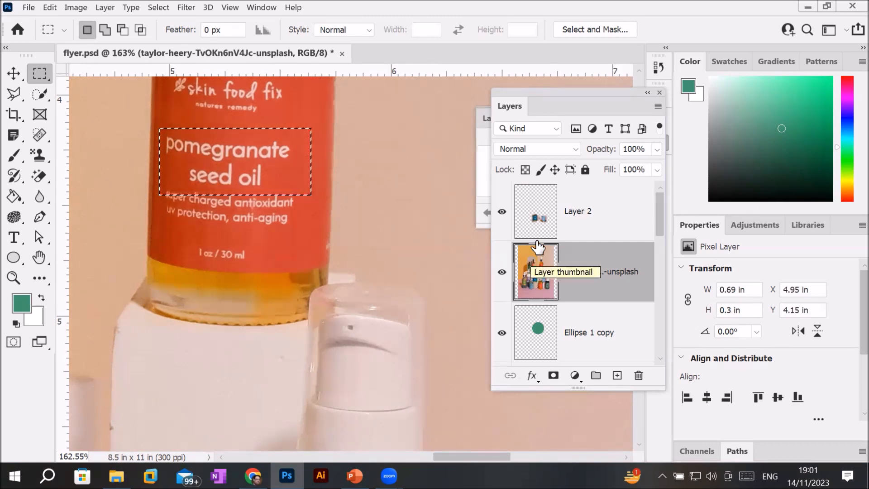
# Step: Blur the selected "pomegranate seed oil" text on Layer 2, and toggle the layer's visibility to compare with the original
pyautogui.click(554, 211)
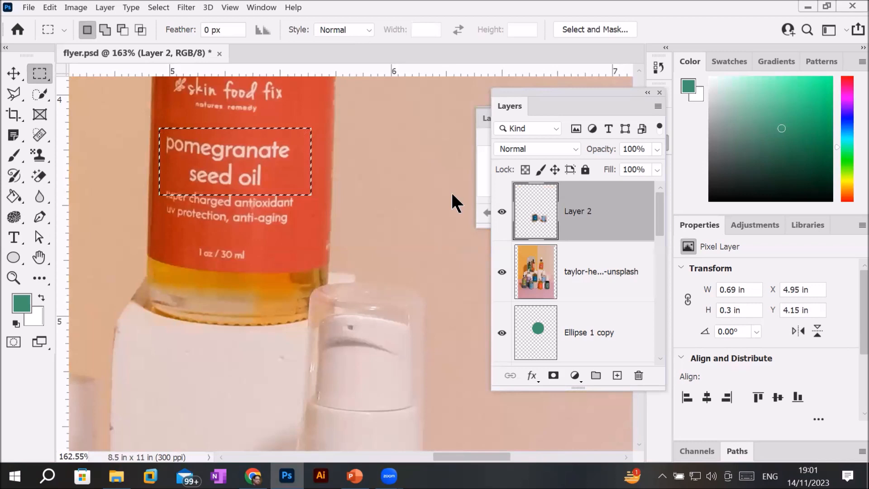
pyautogui.click(40, 196)
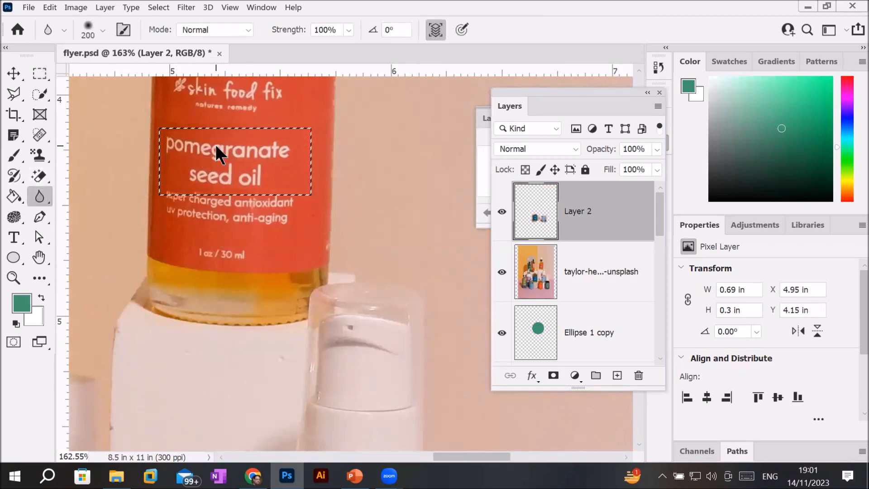
pyautogui.moveTo(183, 157)
pyautogui.mouseDown()
pyautogui.moveTo(278, 139)
pyautogui.moveTo(186, 157)
pyautogui.moveTo(222, 152)
pyautogui.moveTo(264, 122)
pyautogui.moveTo(225, 118)
pyautogui.mouseUp()
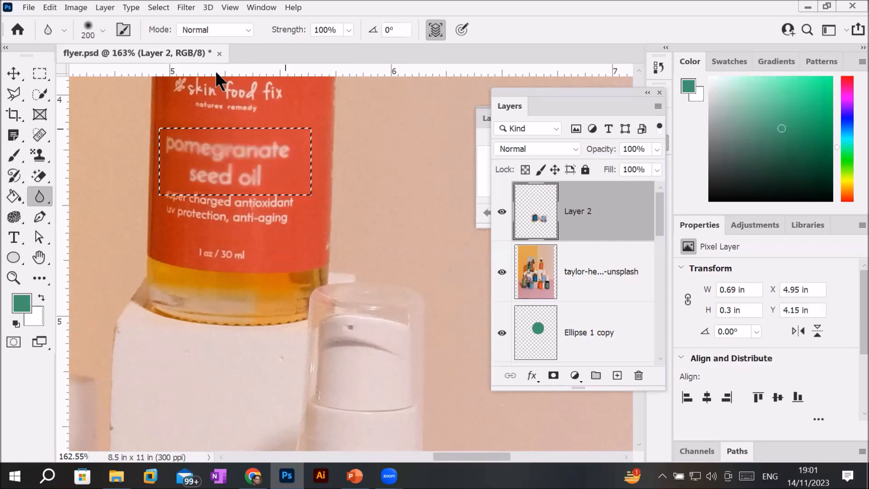
pyautogui.moveTo(316, 114)
pyautogui.mouseDown()
pyautogui.moveTo(208, 111)
pyautogui.moveTo(275, 226)
pyautogui.moveTo(252, 220)
pyautogui.moveTo(243, 242)
pyautogui.mouseUp()
pyautogui.moveTo(244, 155)
pyautogui.mouseDown()
pyautogui.moveTo(246, 110)
pyautogui.moveTo(159, 87)
pyautogui.mouseUp()
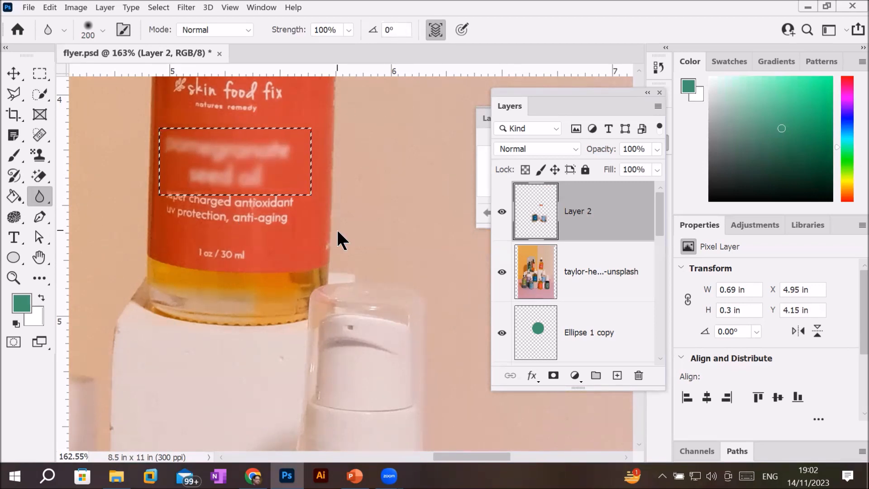
pyautogui.click(503, 213)
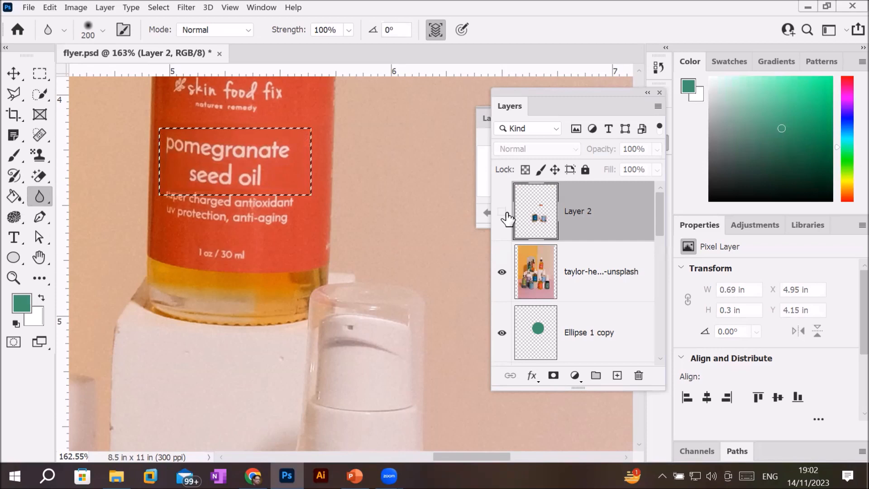
pyautogui.click(503, 212)
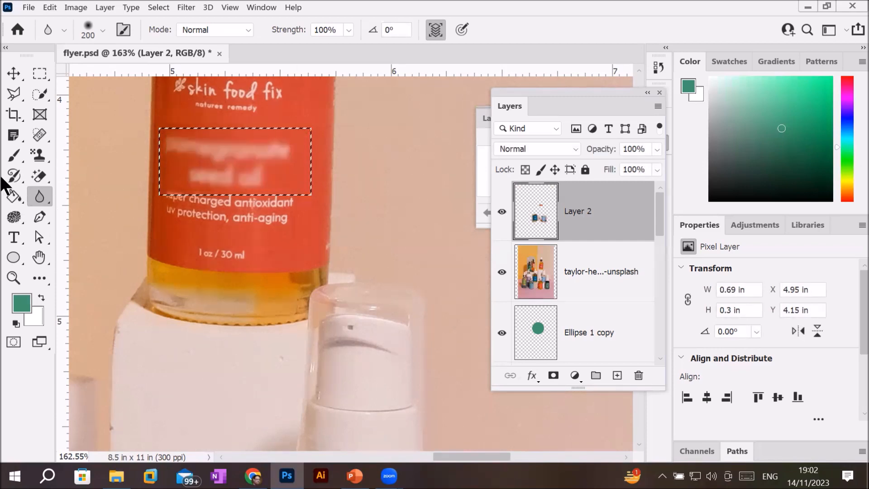
# Step: Switch from the Blur tool to the Sharpen tool
pyautogui.rightClick(41, 195)
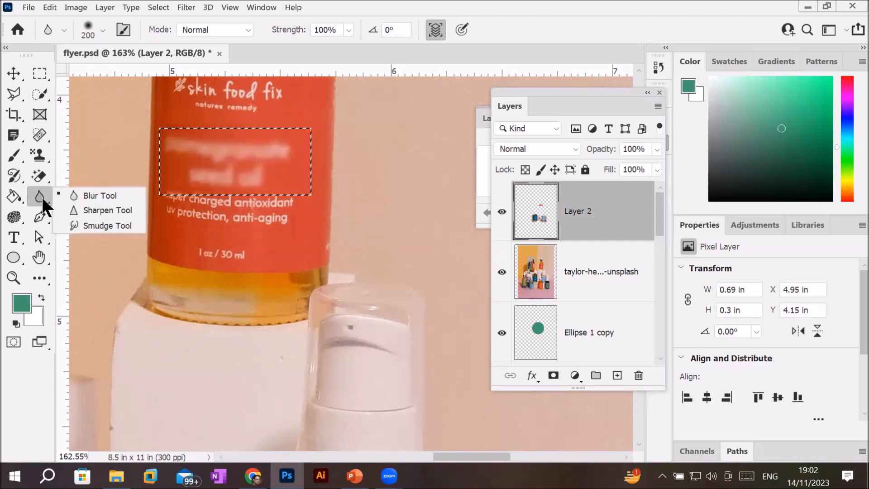
pyautogui.click(127, 210)
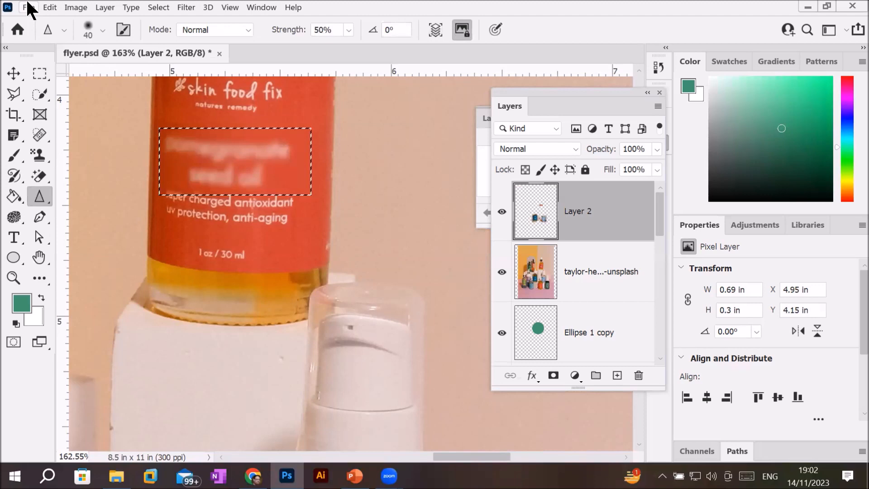
pyautogui.scroll(2, 241, 148)
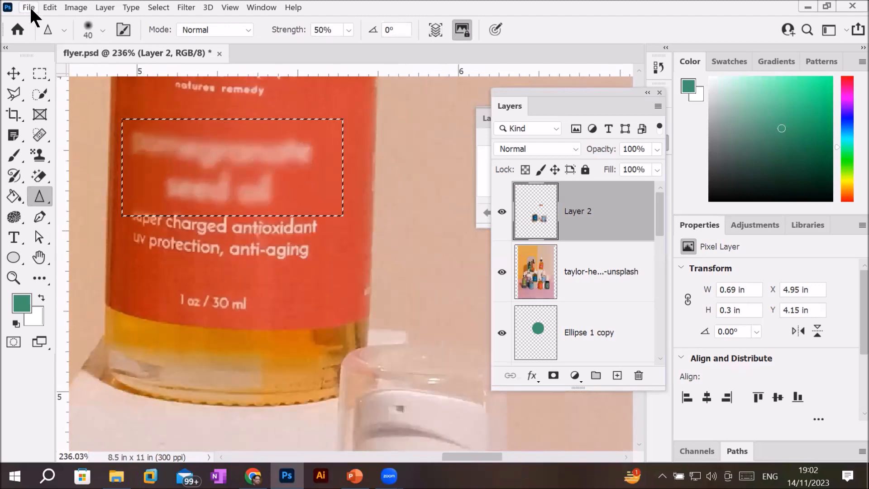
# Step: Switch to File Explorer, open the FACES folder inside Images, and place the portrait of the woman with red lipstick into the flyer
pyautogui.click(29, 5)
pyautogui.click(119, 461)
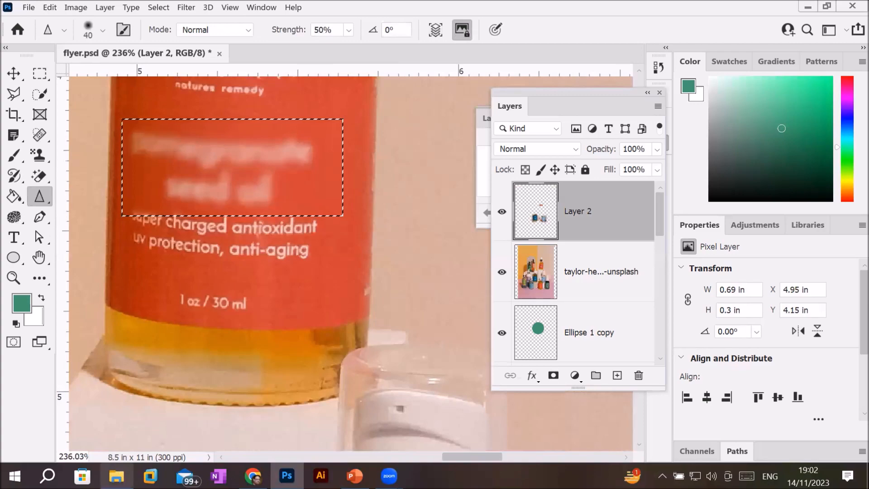
pyautogui.click(117, 475)
pyautogui.scroll(8, 338, 395)
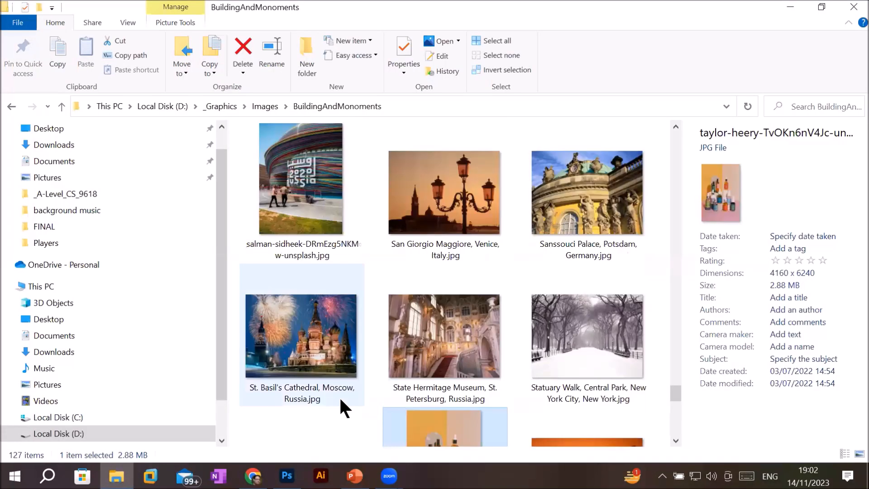
pyautogui.scroll(12, 340, 399)
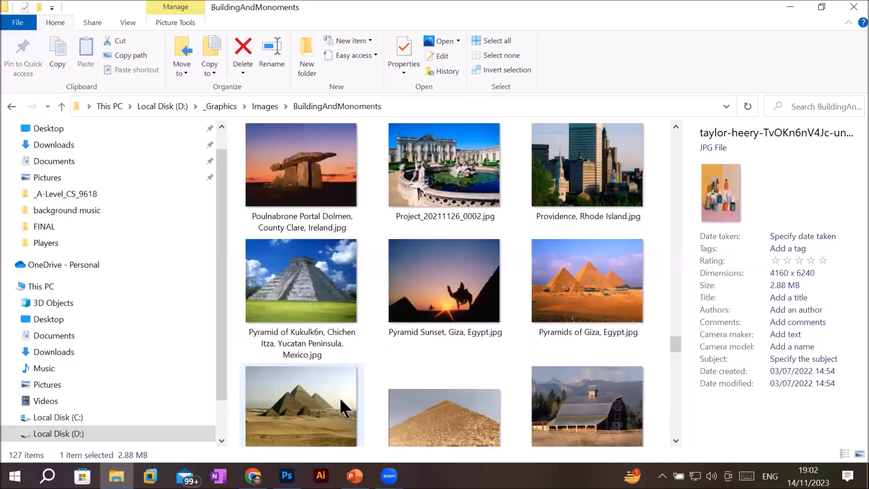
pyautogui.scroll(15, 339, 397)
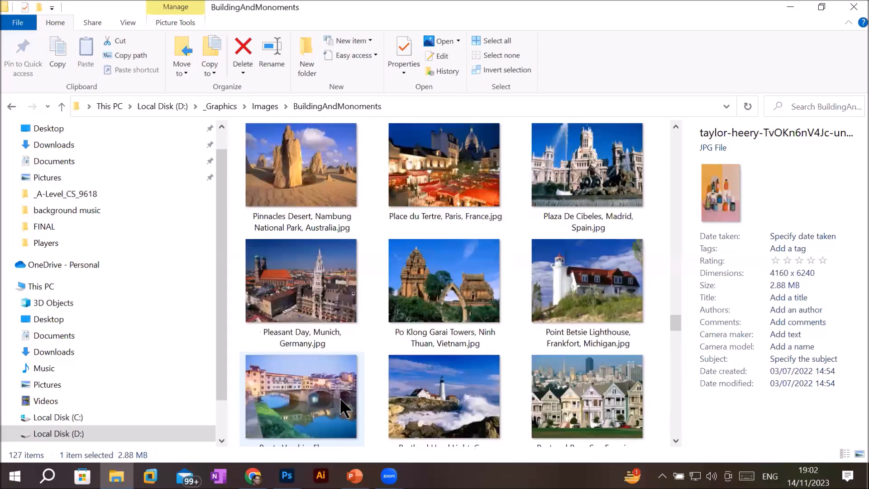
pyautogui.scroll(5, 339, 397)
pyautogui.scroll(20, 340, 407)
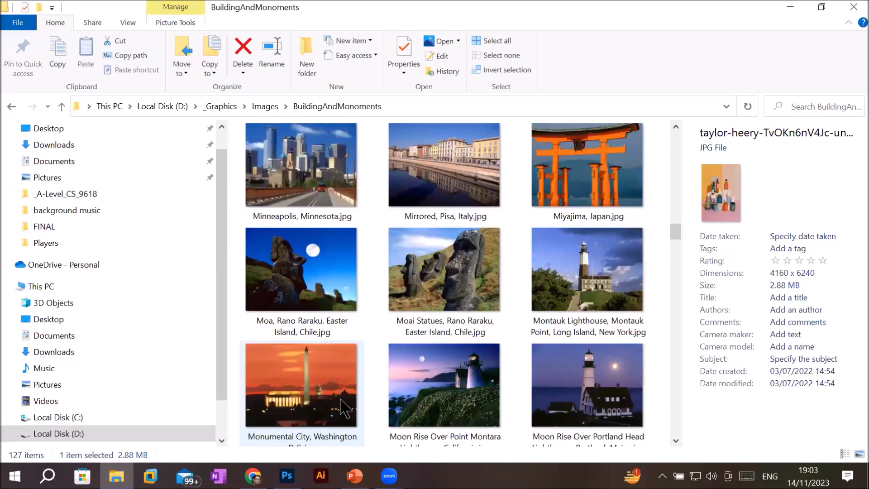
pyautogui.scroll(5, 339, 396)
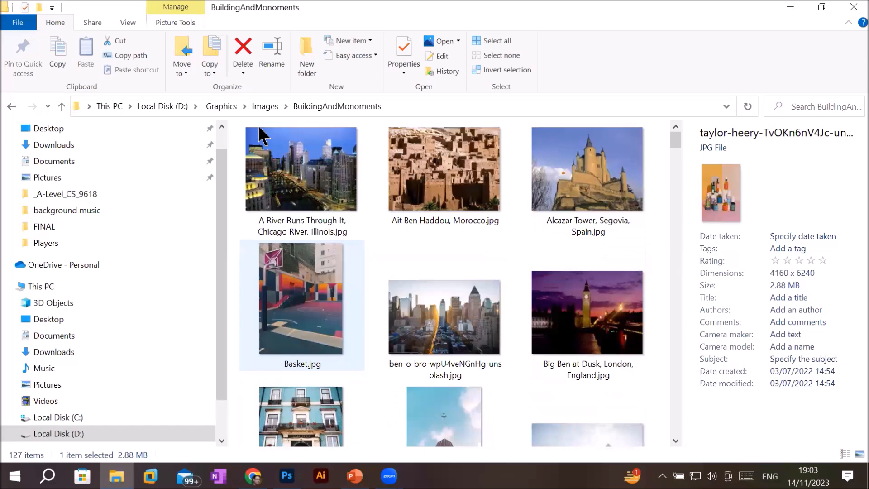
pyautogui.click(271, 107)
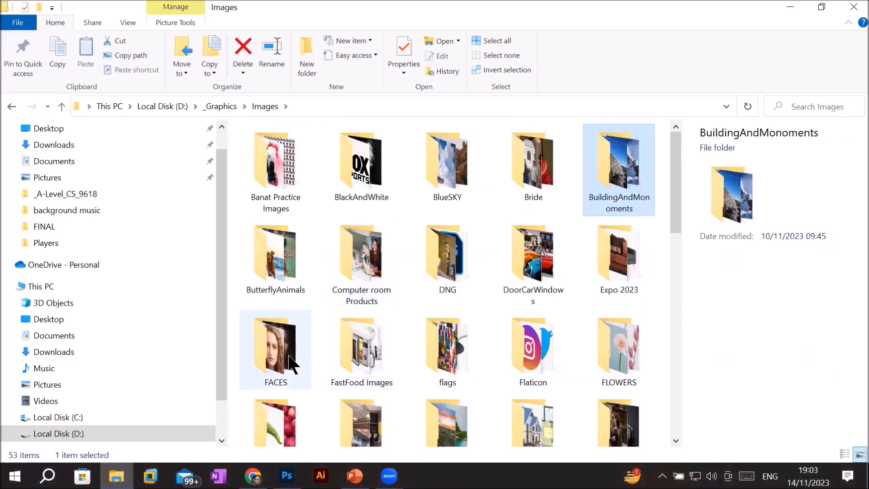
pyautogui.doubleClick(271, 364)
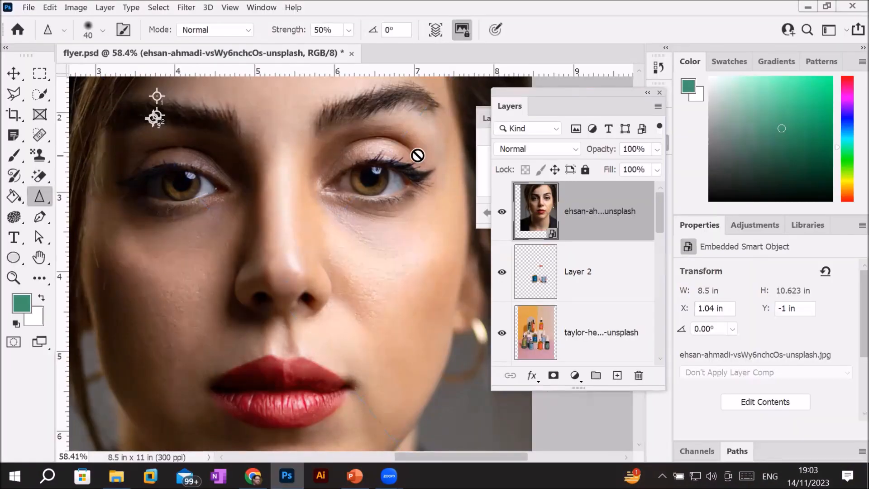
# Step: Move the placed portrait over the flyer page to about X 0.43 in, Y 0 in
pyautogui.scroll(-2, 417, 155)
pyautogui.scroll(-4, 417, 155)
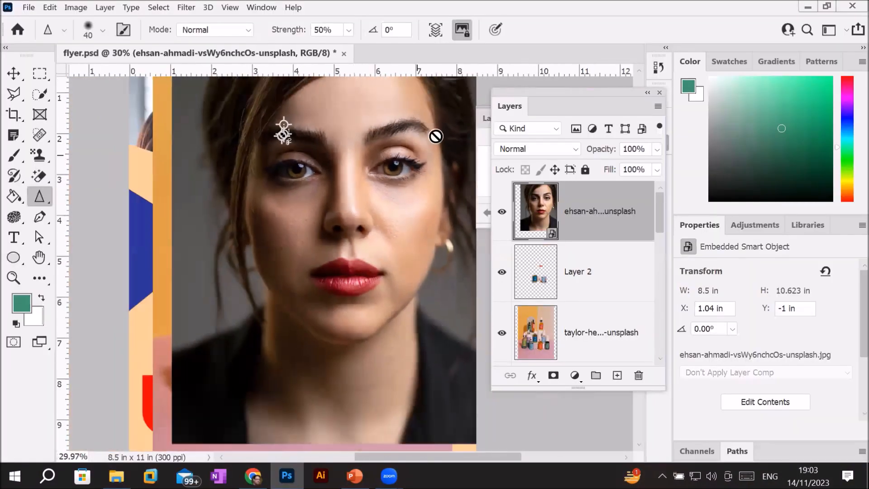
pyautogui.click(14, 74)
pyautogui.moveTo(360, 213); pyautogui.dragTo(354, 244)
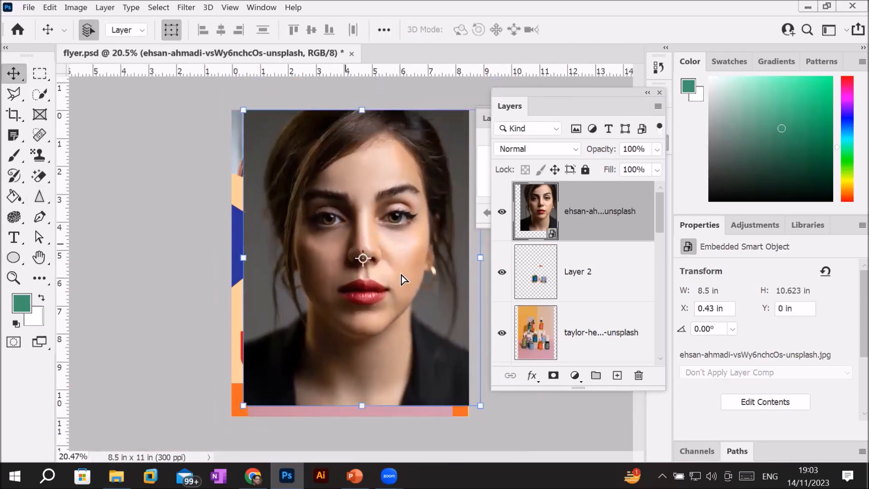
# Step: Rasterize the placed portrait's smart object by attempting to paint on it with the Brush tool and accepting the conversion
pyautogui.scroll(1, 400, 273)
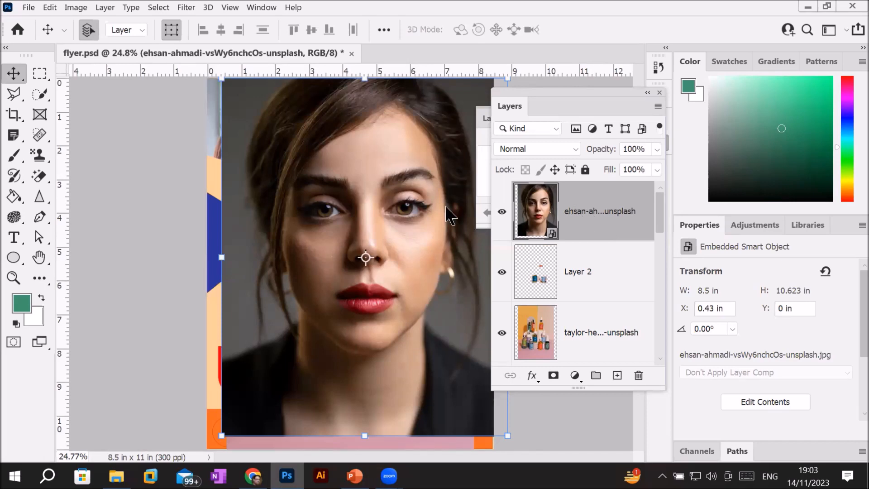
pyautogui.click(14, 155)
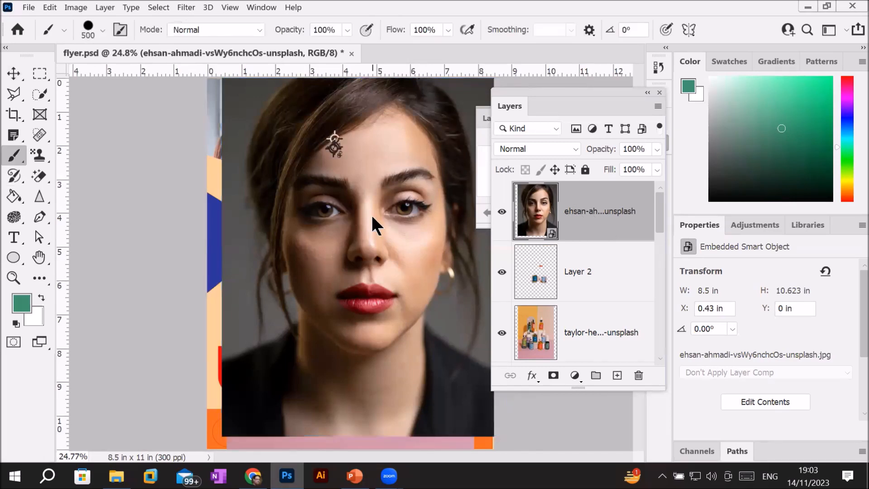
pyautogui.click(371, 213)
pyautogui.click(475, 200)
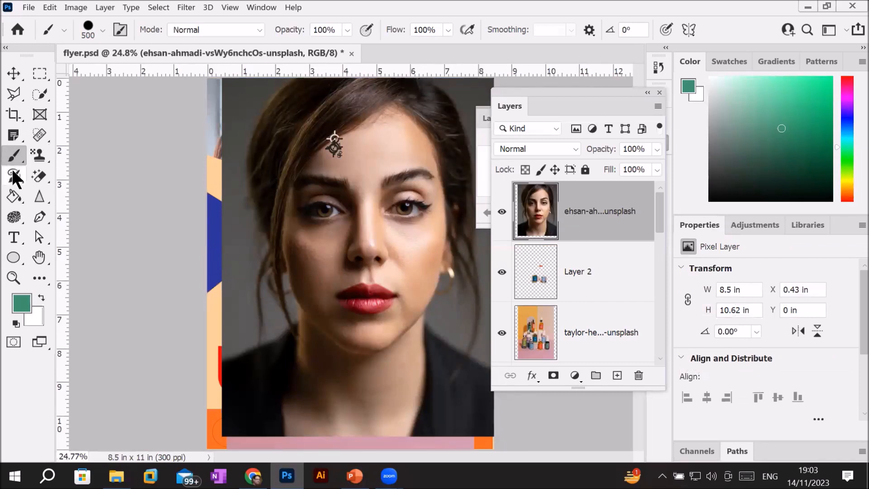
# Step: With the Sharpen tool, add a visible empty layer above the portrait and enable sampling from all layers
pyautogui.click(43, 201)
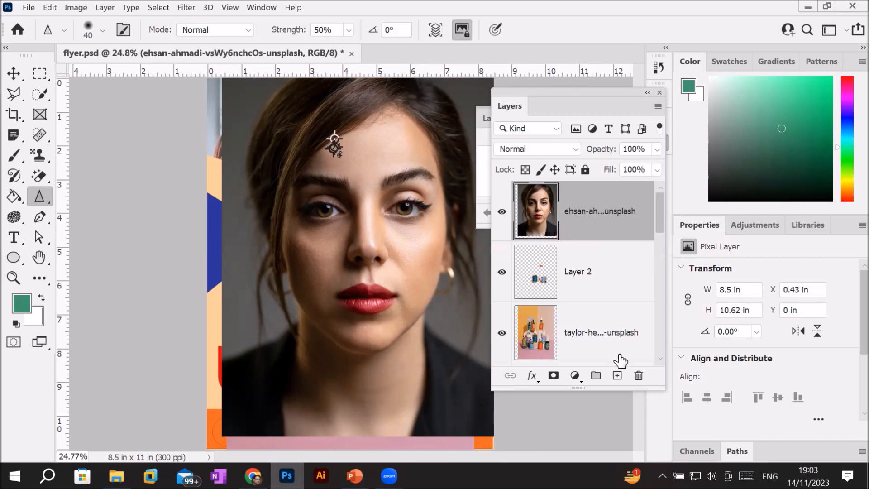
pyautogui.click(617, 376)
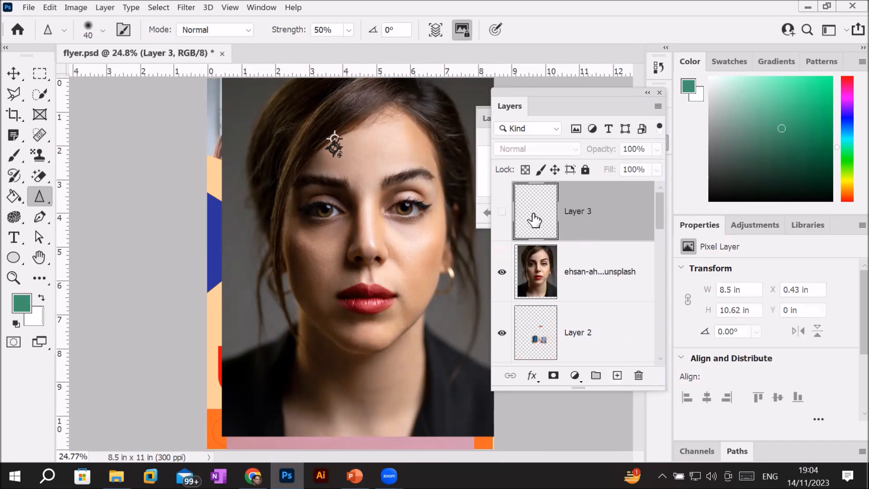
pyautogui.click(490, 217)
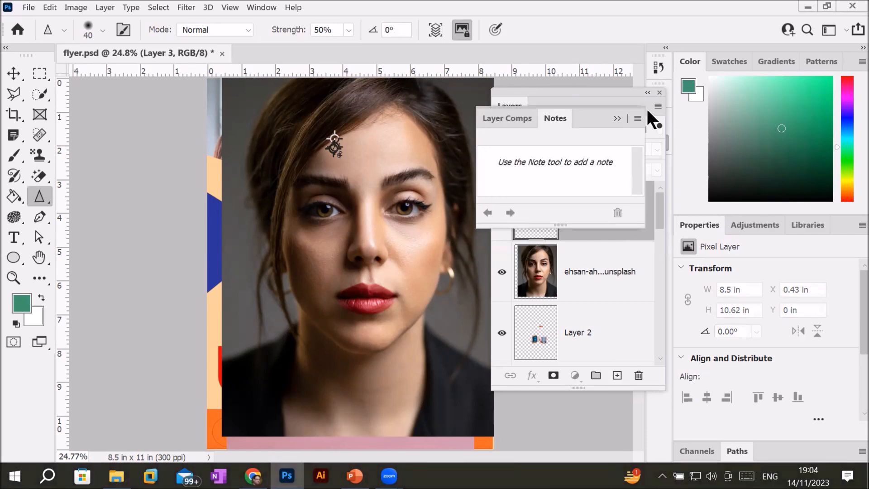
pyautogui.click(617, 115)
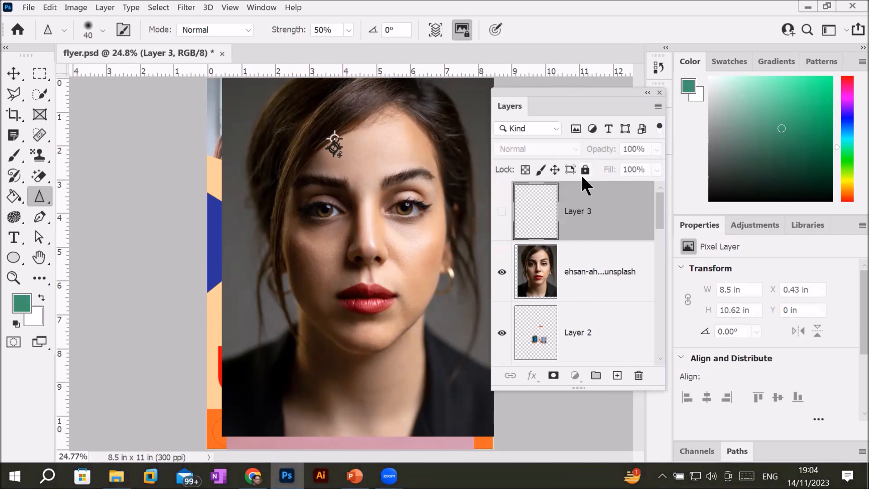
pyautogui.click(501, 212)
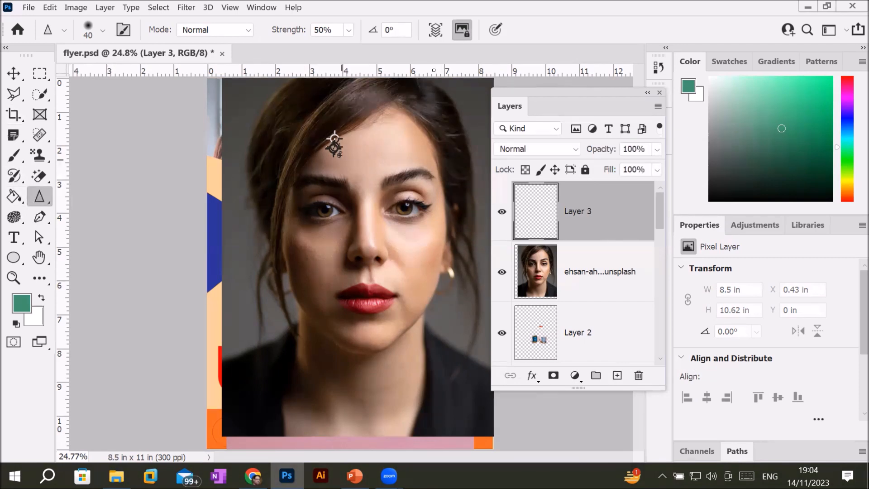
pyautogui.click(434, 29)
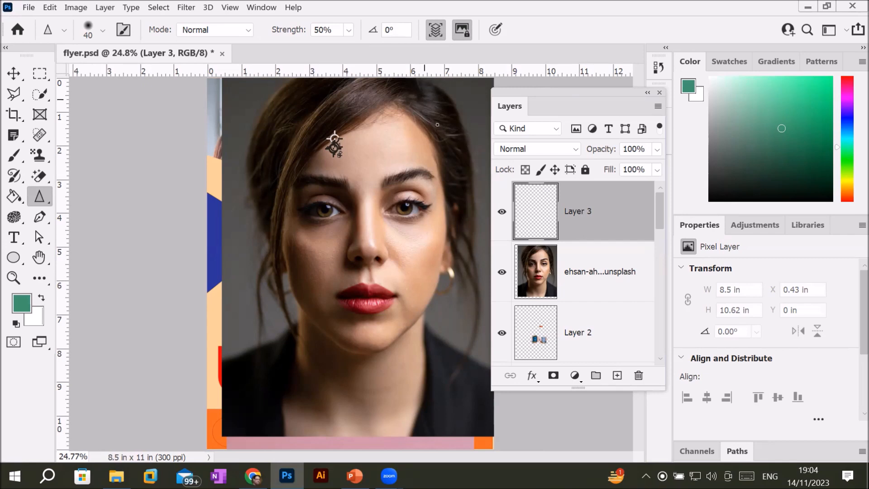
# Step: Sharpen the iris and lashes of the portrait's right-hand eye on Layer 3 at 50% strength with a size 40 brush
pyautogui.scroll(8, 422, 185)
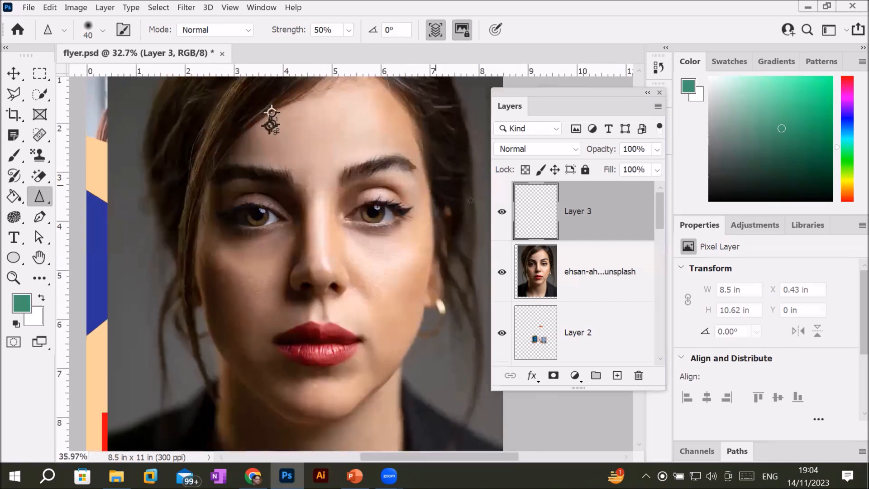
pyautogui.scroll(3, 304, 203)
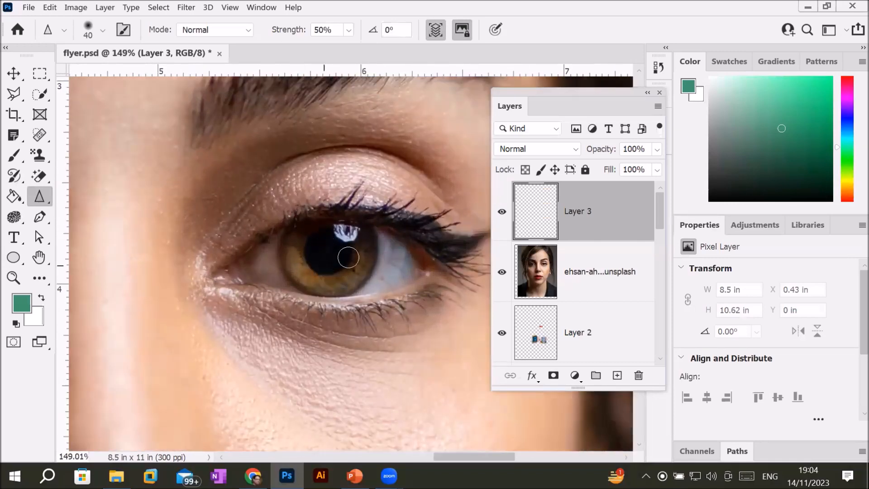
pyautogui.moveTo(369, 250)
pyautogui.mouseDown()
pyautogui.moveTo(334, 207)
pyautogui.moveTo(372, 217)
pyautogui.moveTo(375, 239)
pyautogui.mouseUp()
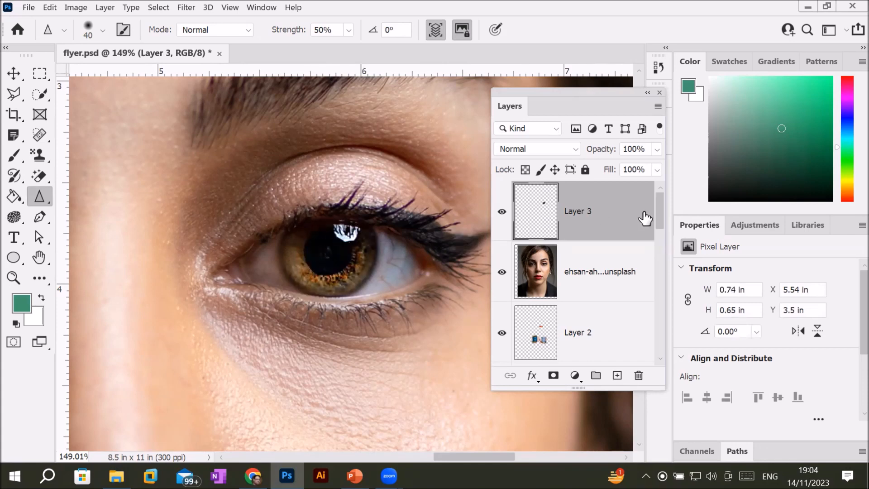
# Step: Toggle Layer 3's visibility repeatedly to compare the sharpened eye with the original, leaving the layer shown
pyautogui.click(503, 212)
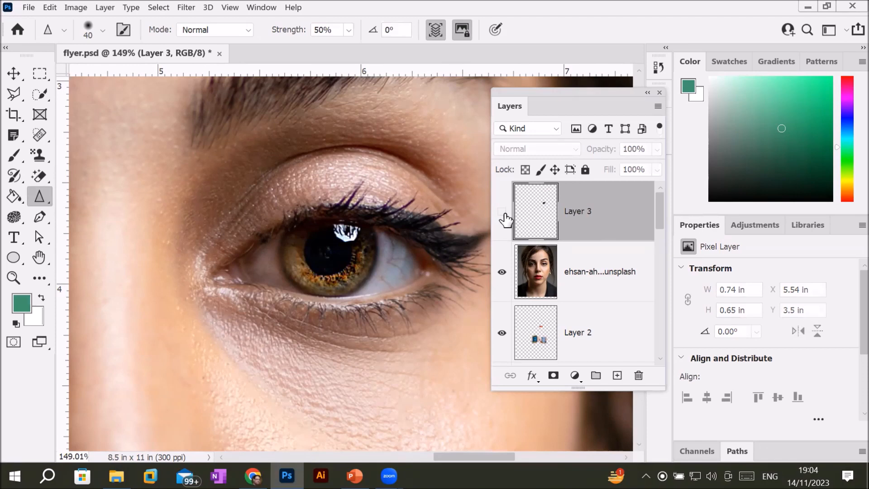
pyautogui.click(502, 211)
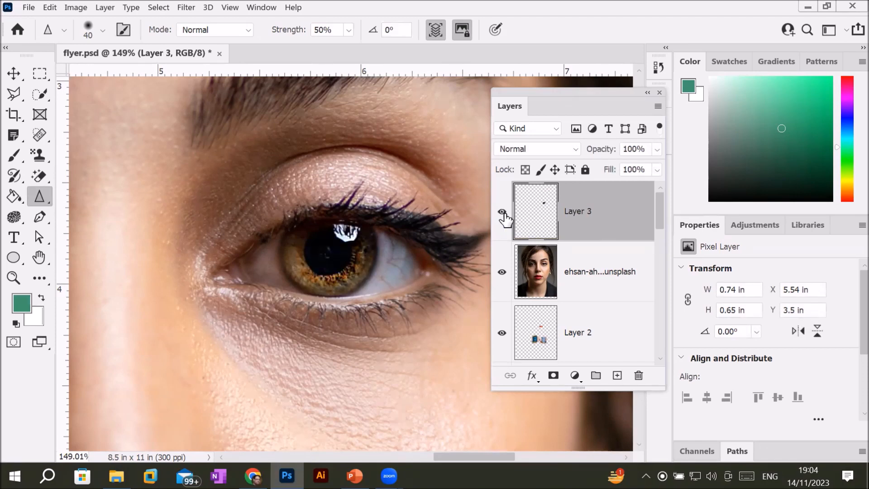
pyautogui.click(502, 212)
pyautogui.click(502, 212)
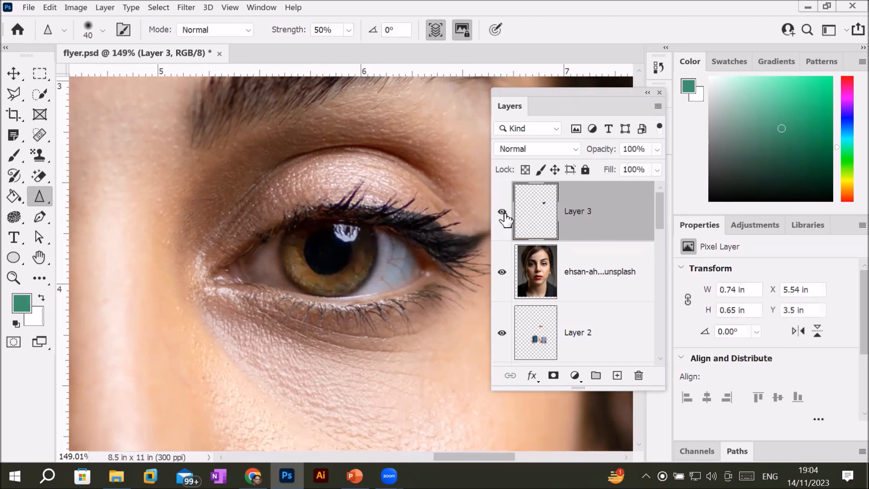
pyautogui.click(502, 212)
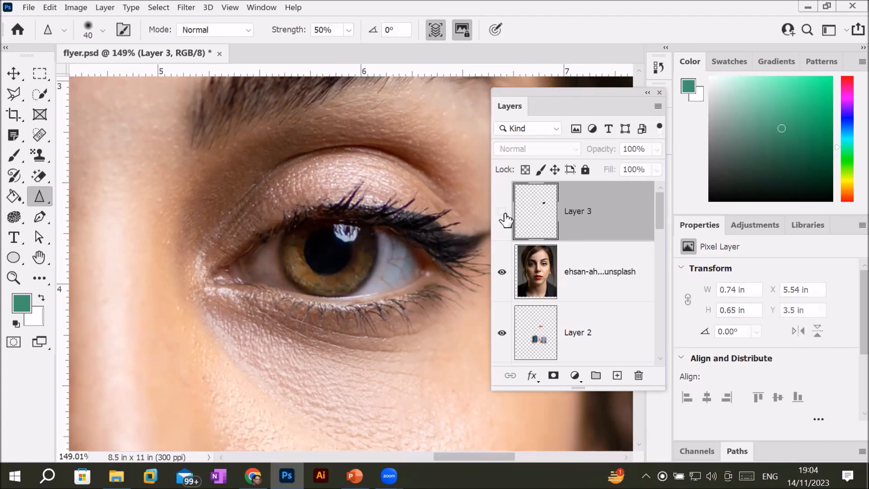
pyautogui.click(502, 212)
pyautogui.scroll(-5, 276, 220)
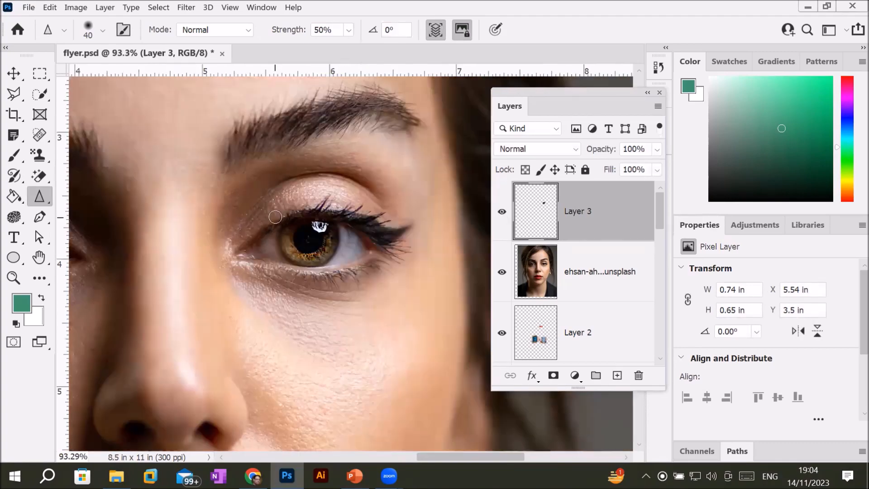
pyautogui.scroll(-3, 275, 217)
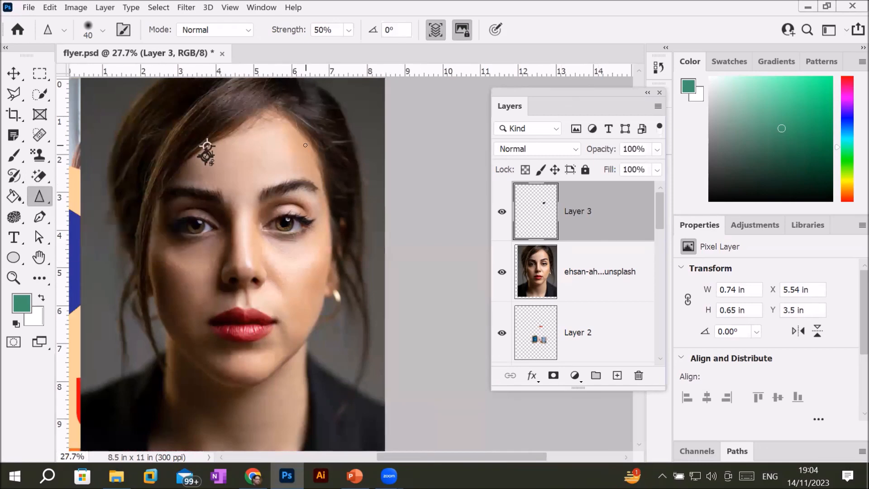
# Step: Enlarge the Sharpen brush to 600 and sharpen the portrait's forehead, eyebrows and surrounding face on Layer 3
pyautogui.press(']')
pyautogui.press(']')
pyautogui.press(']')
pyautogui.press(']')
pyautogui.press(']')
pyautogui.press(']')
pyautogui.press(']')
pyautogui.press(']')
pyautogui.press(']')
pyautogui.press(']')
pyautogui.press(']')
pyautogui.press(']')
pyautogui.press(']')
pyautogui.press(']')
pyautogui.press(']')
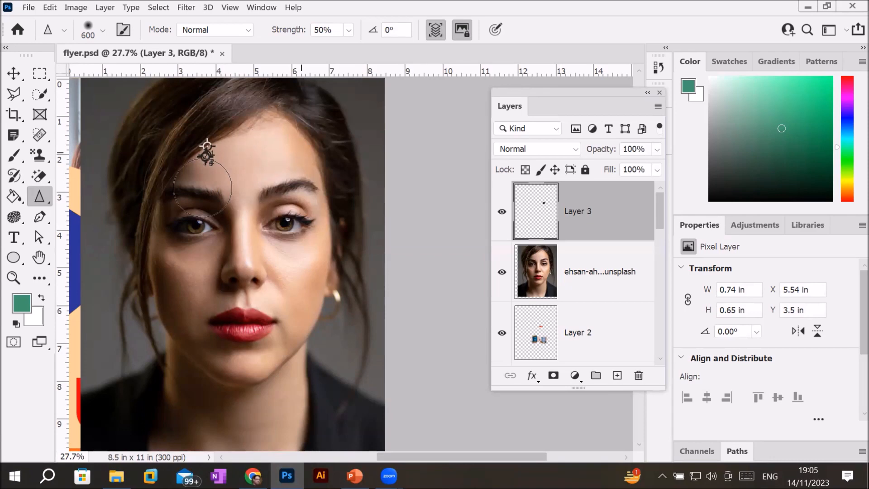
pyautogui.scroll(2, 236, 165)
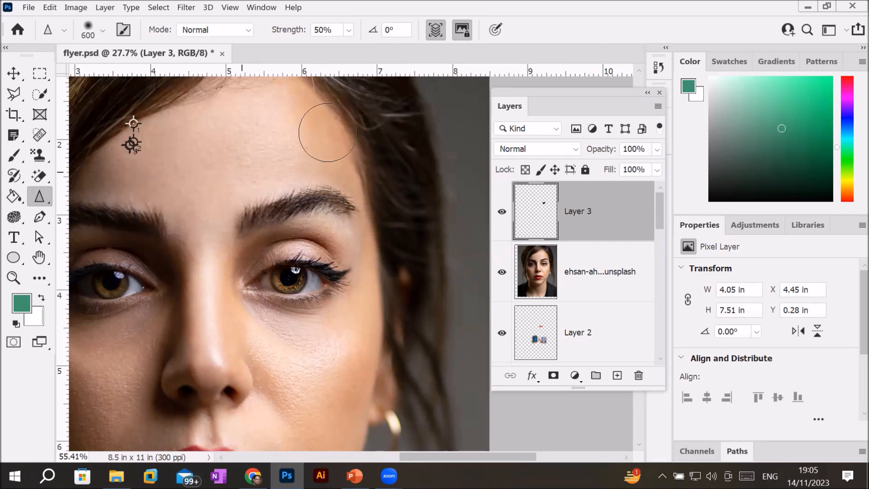
pyautogui.moveTo(202, 122)
pyautogui.mouseDown()
pyautogui.moveTo(204, 184)
pyautogui.moveTo(213, 171)
pyautogui.moveTo(251, 169)
pyautogui.moveTo(311, 136)
pyautogui.moveTo(420, 245)
pyautogui.moveTo(240, 174)
pyautogui.moveTo(378, 198)
pyautogui.mouseUp()
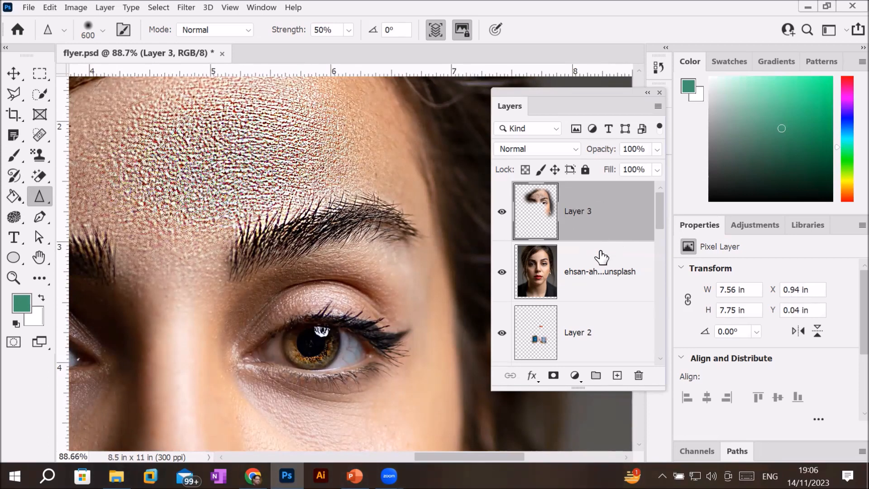
# Step: Toggle Layer 3 on and off to compare the heavily sharpened forehead and eyebrows with the original portrait
pyautogui.click(502, 212)
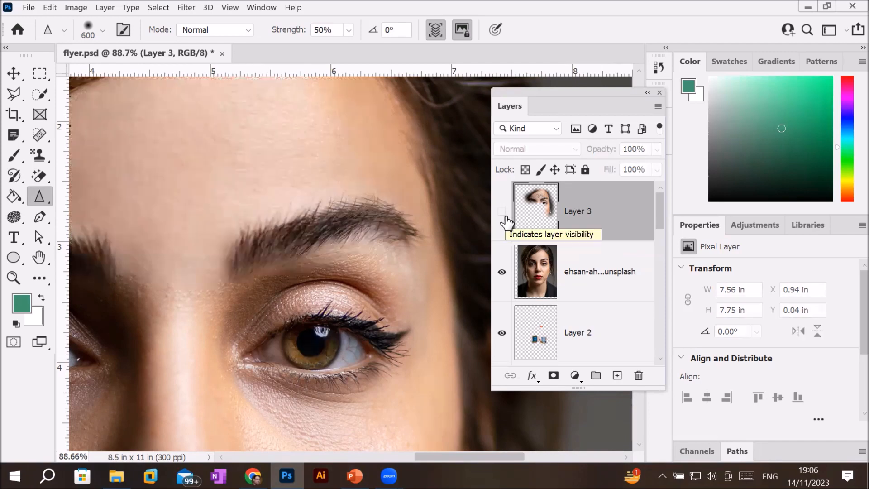
pyautogui.click(505, 218)
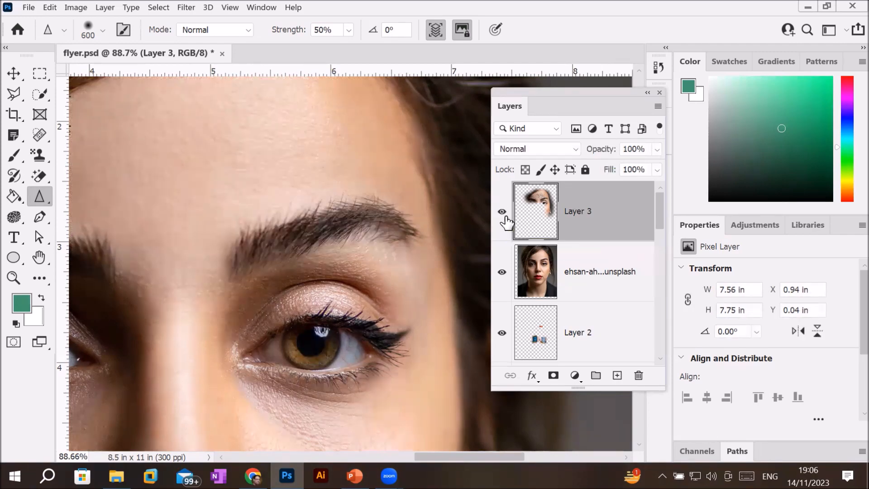
pyautogui.click(505, 218)
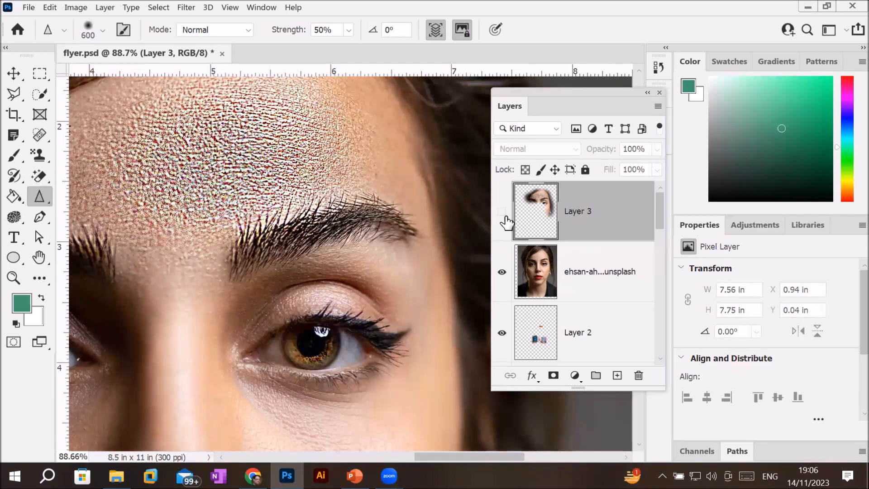
pyautogui.click(505, 217)
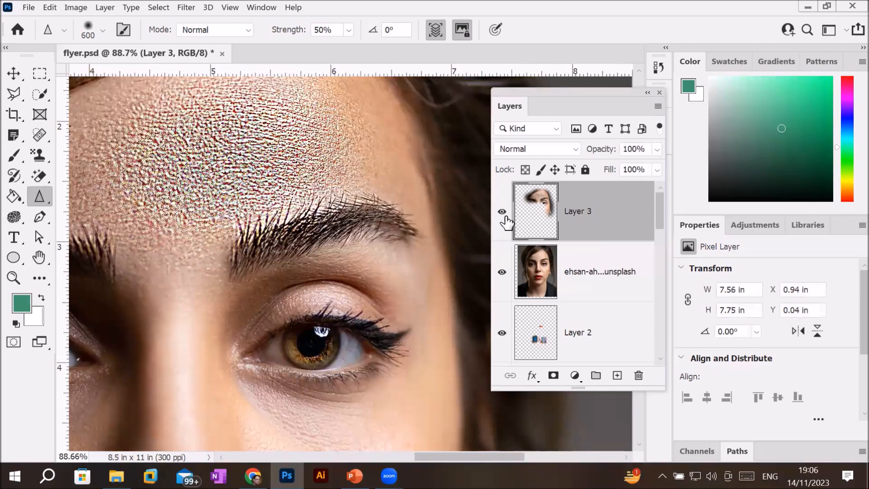
pyautogui.click(505, 218)
pyautogui.click(506, 218)
pyautogui.click(505, 217)
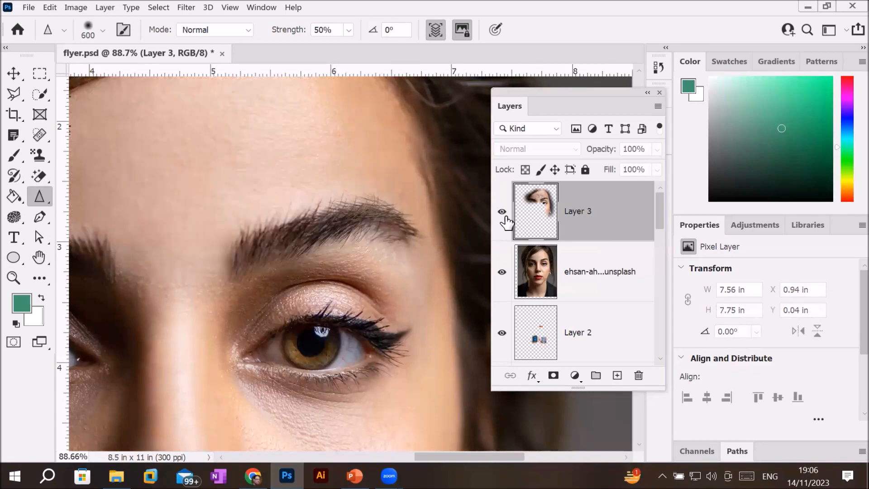
pyautogui.click(505, 218)
# Step: Switch from the Sharpen tool to the Smudge tool
pyautogui.rightClick(42, 195)
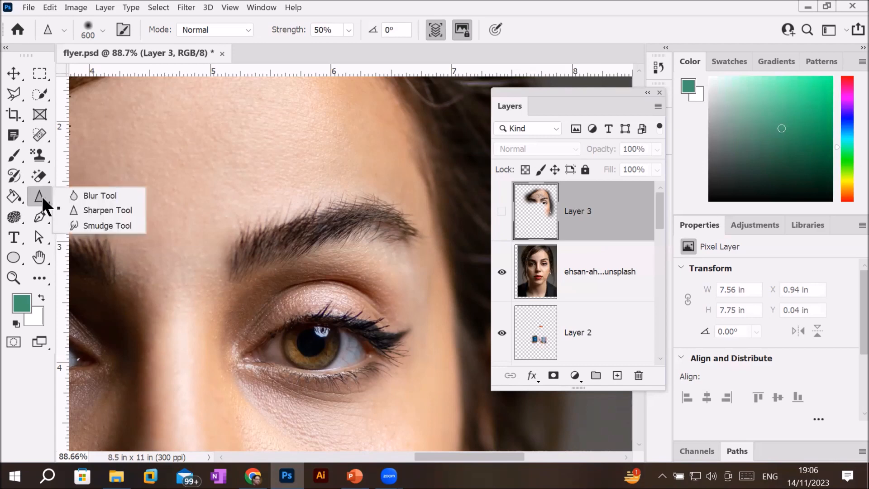
pyautogui.click(120, 226)
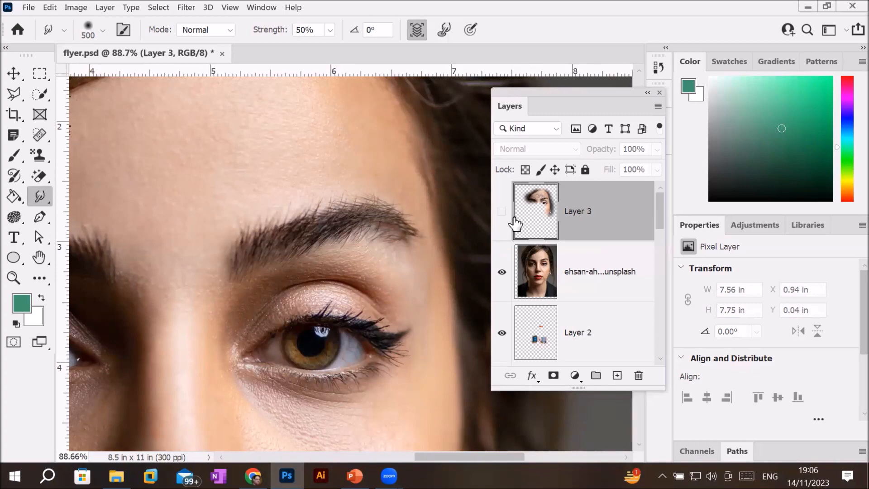
# Step: Show Layer 3 again and delete it, confirming the removal of the sharpening strokes
pyautogui.click(501, 212)
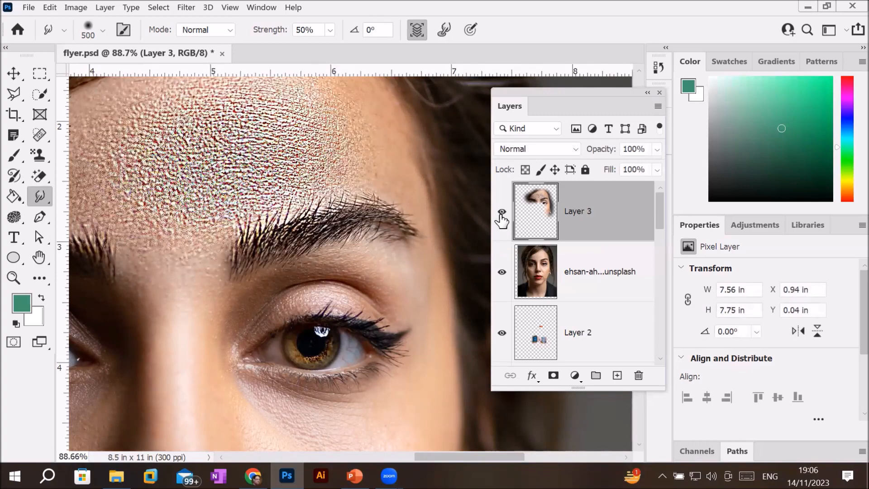
pyautogui.click(638, 375)
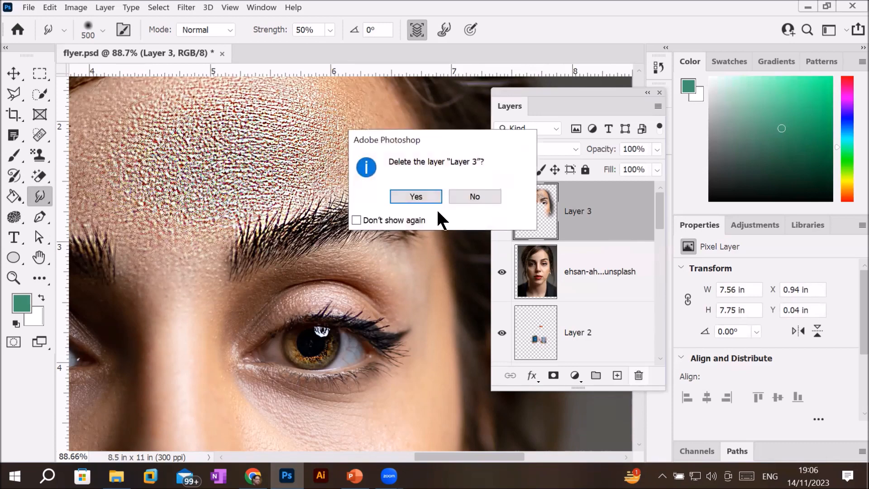
pyautogui.click(416, 197)
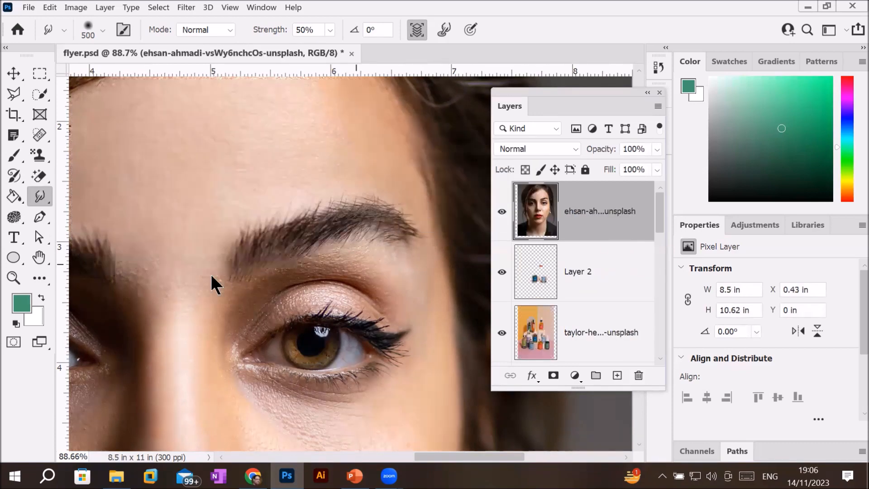
# Step: Reduce the Smudge brush to 175 and smudge the outer half of the eyebrow on the portrait layer
pyautogui.keyDown('alt'); pyautogui.scroll(-6, 159, 285); pyautogui.keyUp('alt')
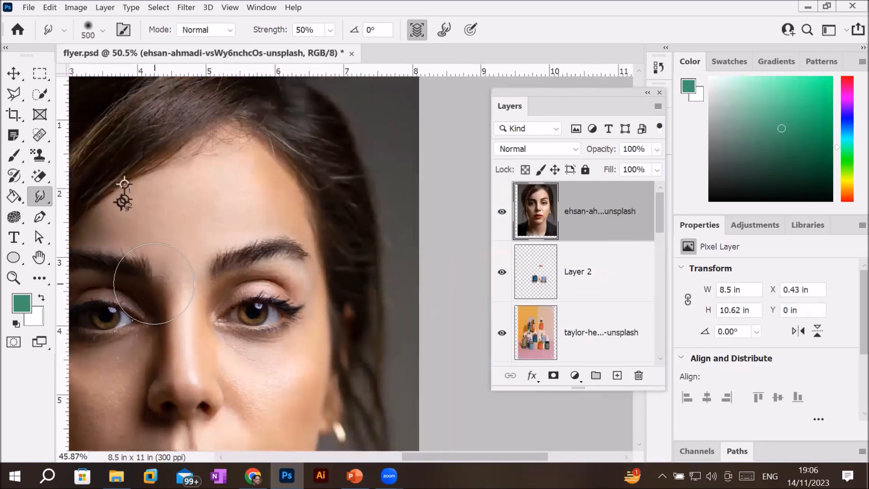
pyautogui.keyDown('alt'); pyautogui.scroll(5, 121, 274); pyautogui.keyUp('alt')
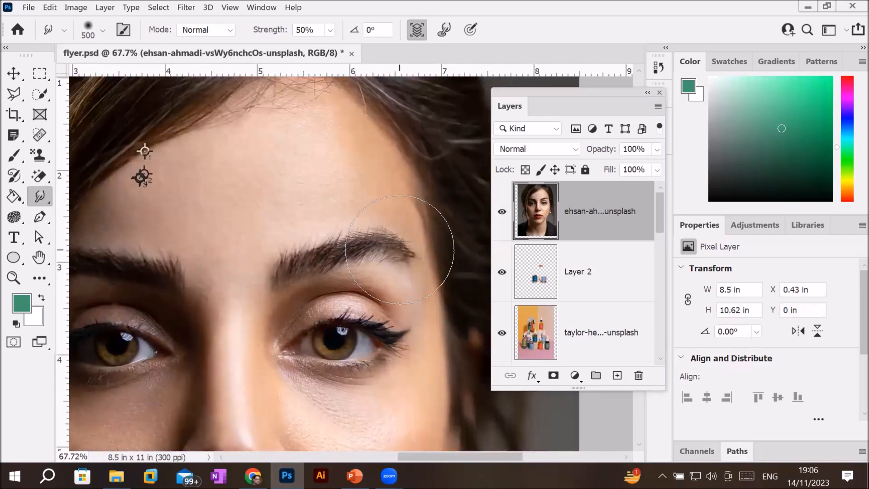
pyautogui.keyDown('alt'); pyautogui.scroll(4, 327, 245); pyautogui.keyUp('alt')
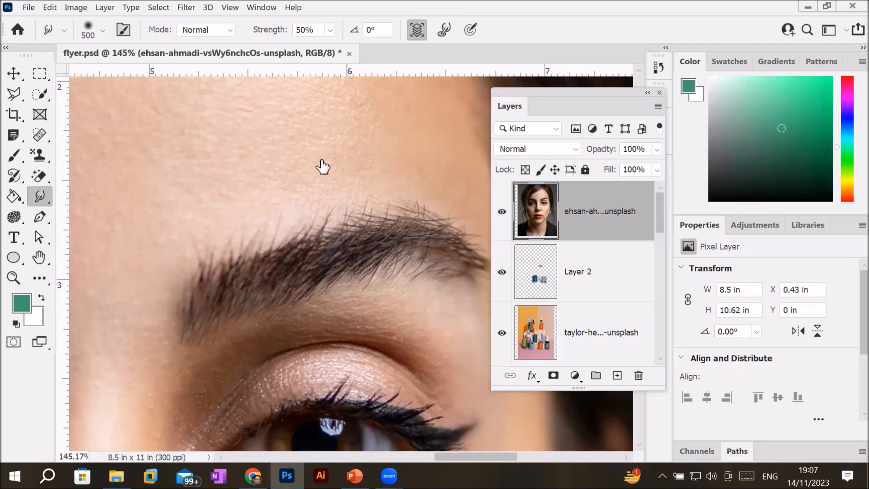
pyautogui.rightClick(39, 194)
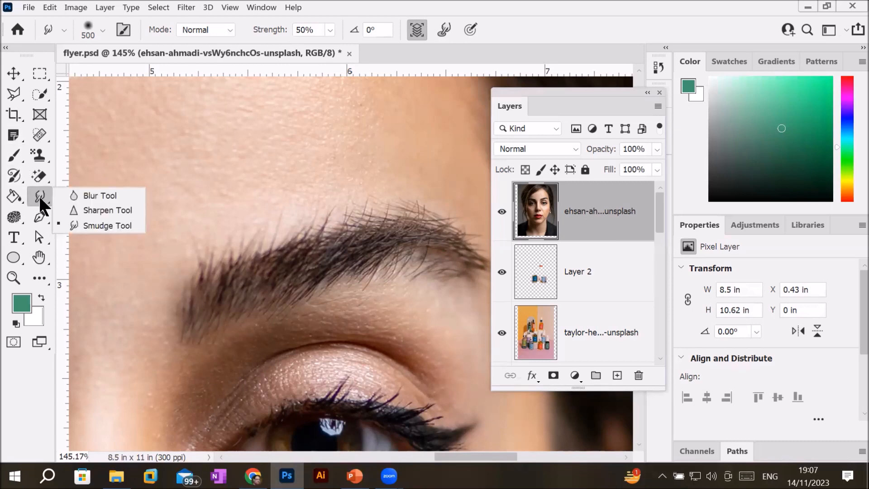
pyautogui.click(96, 226)
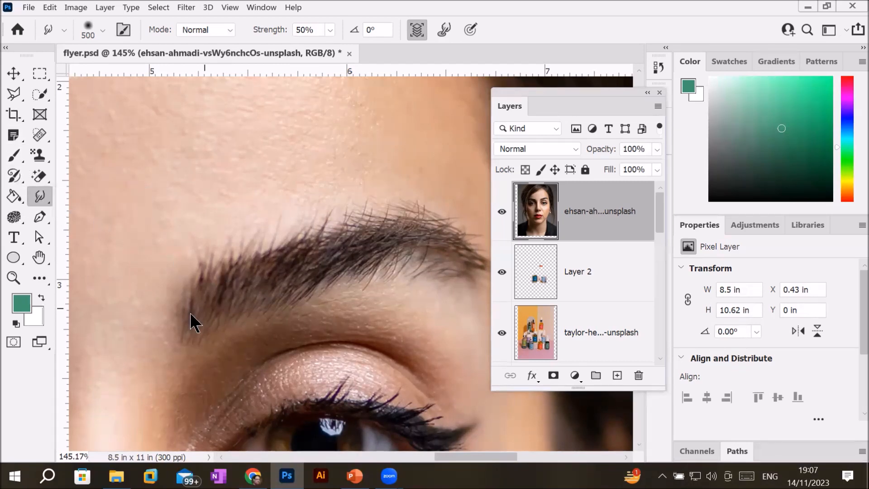
pyautogui.press('[')
pyautogui.press('[')
pyautogui.press('[')
pyautogui.press('[')
pyautogui.press('[')
pyautogui.moveTo(407, 258)
pyautogui.mouseDown()
pyautogui.moveTo(282, 249)
pyautogui.moveTo(331, 241)
pyautogui.moveTo(294, 219)
pyautogui.moveTo(304, 233)
pyautogui.moveTo(345, 240)
pyautogui.moveTo(341, 245)
pyautogui.moveTo(217, 194)
pyautogui.mouseUp()
# Step: Smudge the outer eyelashes outward into an eyeliner wing and lightly smudge the inner corner of the same eye
pyautogui.scroll(-2, 297, 382)
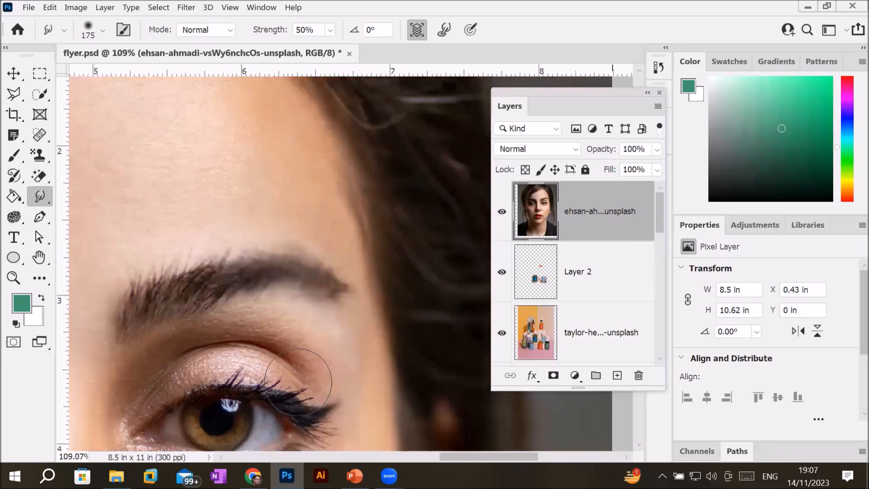
pyautogui.scroll(-2, 298, 382)
pyautogui.scroll(-3, 292, 408)
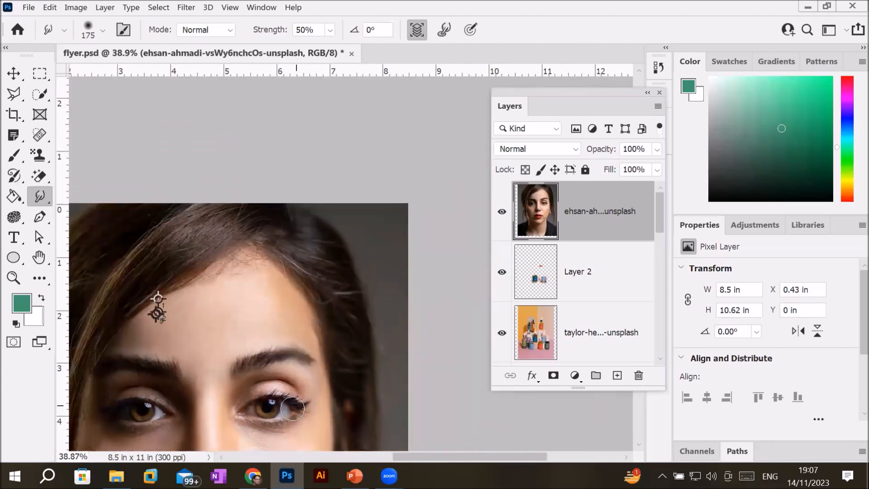
pyautogui.scroll(4, 306, 408)
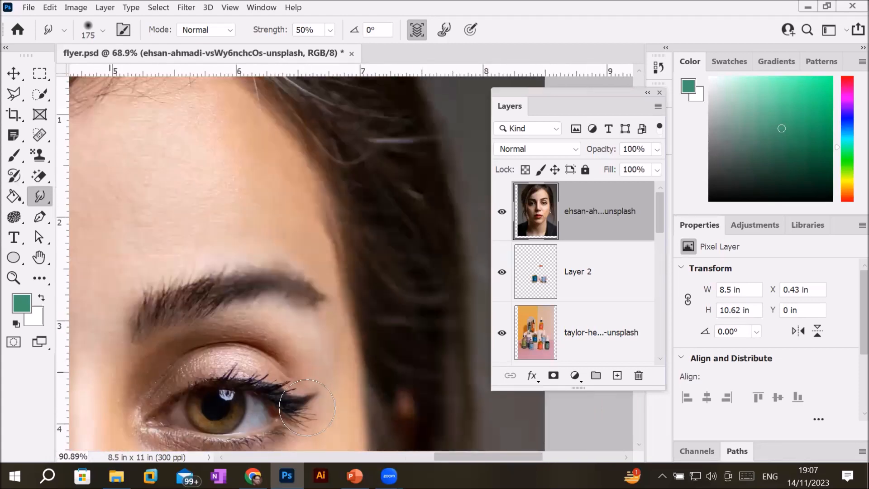
pyautogui.moveTo(281, 397)
pyautogui.mouseDown()
pyautogui.moveTo(308, 369)
pyautogui.moveTo(313, 396)
pyautogui.moveTo(342, 394)
pyautogui.mouseUp()
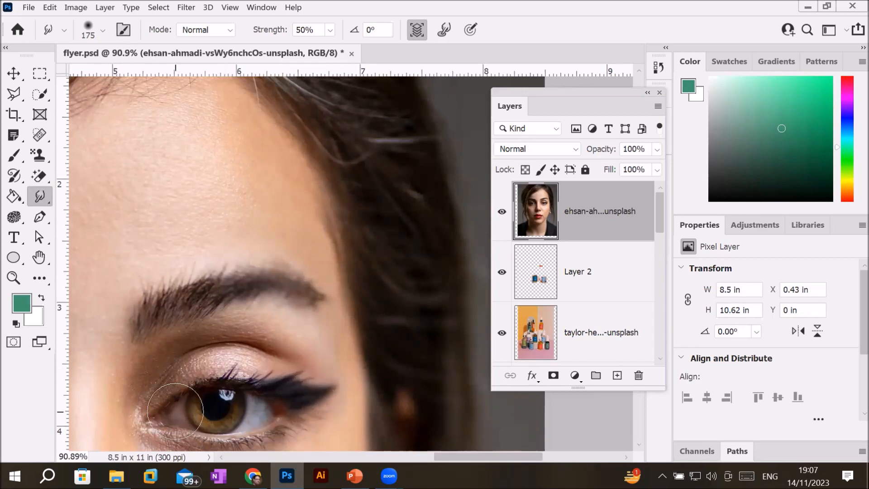
pyautogui.moveTo(155, 417); pyautogui.dragTo(150, 418)
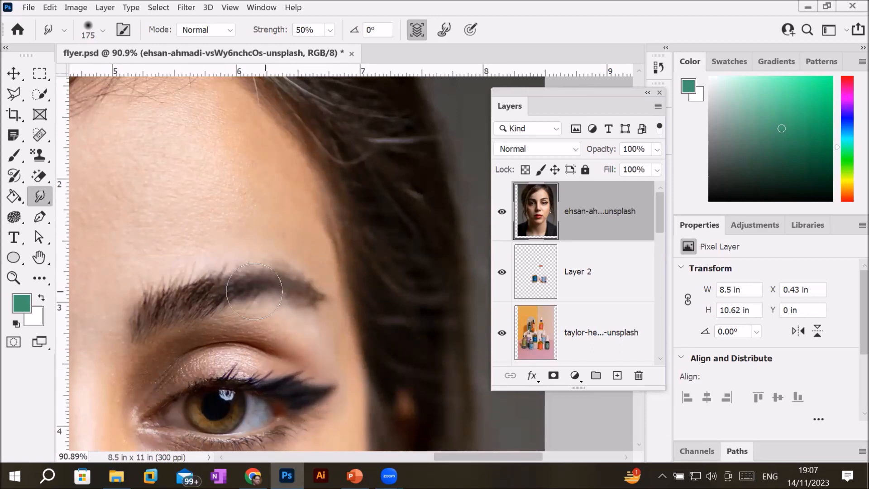
# Step: Enlarge the Smudge brush to 600 and smudge the same eyebrow upward toward the forehead
pyautogui.press(']')
pyautogui.press(']')
pyautogui.press(']')
pyautogui.press(']')
pyautogui.press(']')
pyautogui.press(']')
pyautogui.moveTo(250, 257); pyautogui.dragTo(263, 208)
# Step: Undo the most recent smudge strokes around the eyebrow and eyelid
pyautogui.hotkey('ctrl', 'z')
pyautogui.hotkey('ctrl', 'z')
pyautogui.hotkey('ctrl', 'z')
pyautogui.hotkey('ctrl', 'z')
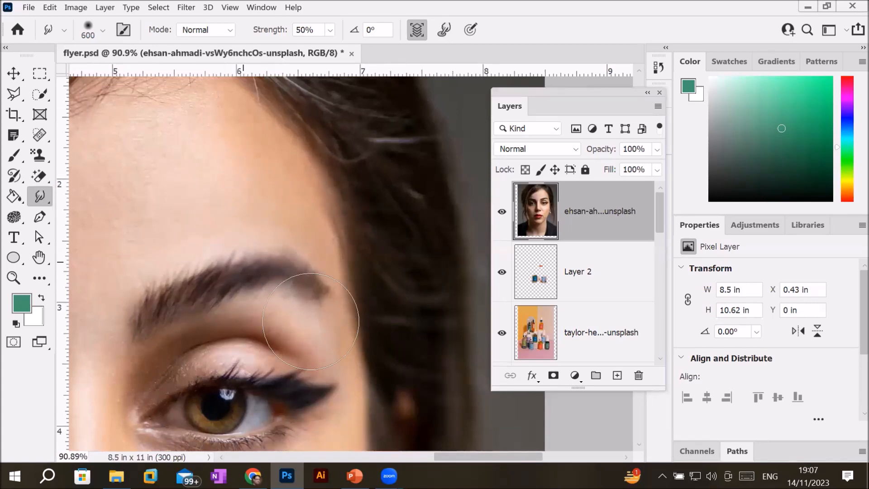
pyautogui.hotkey('ctrl', 'z')
pyautogui.hotkey('ctrl', 'z')
pyautogui.hotkey('ctrl', 'z')
pyautogui.hotkey('ctrl', 'z')
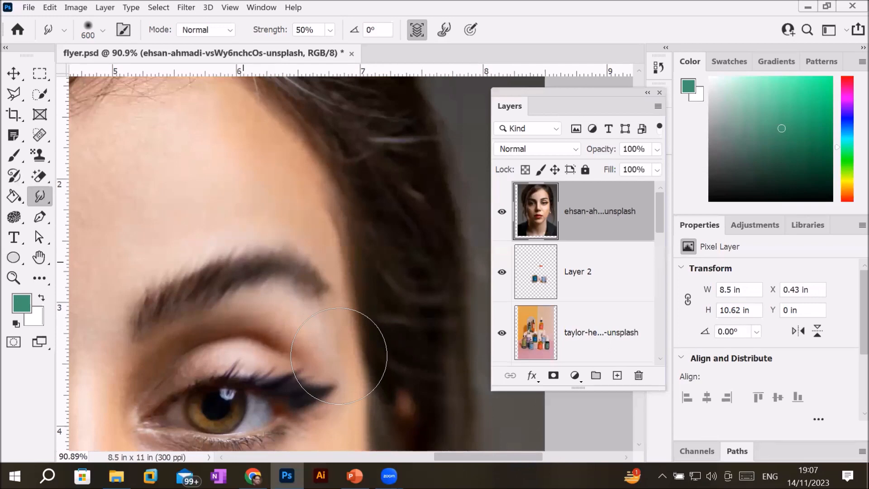
pyautogui.hotkey('ctrl', 'z')
pyautogui.hotkey('ctrl', 'z')
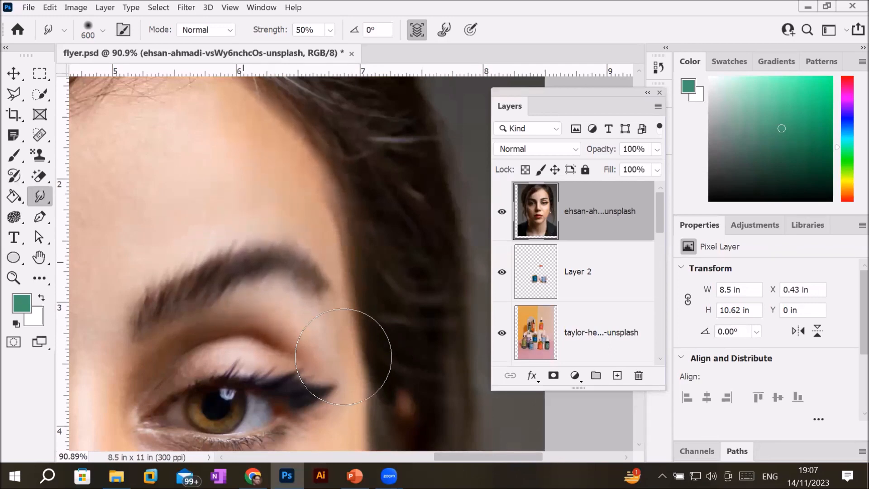
# Step: Smudge the outer ends of both eyebrows and the skin around the eyes upward with the large brush
pyautogui.scroll(-5, 343, 357)
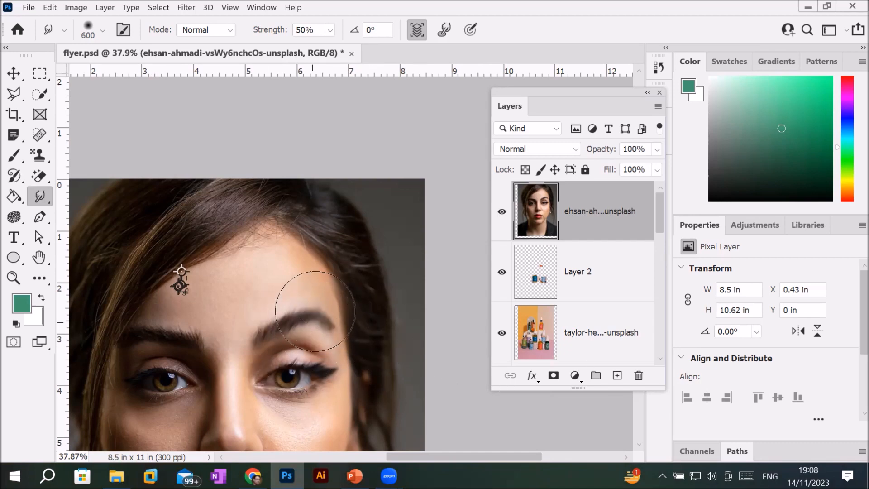
pyautogui.moveTo(315, 321); pyautogui.dragTo(306, 291)
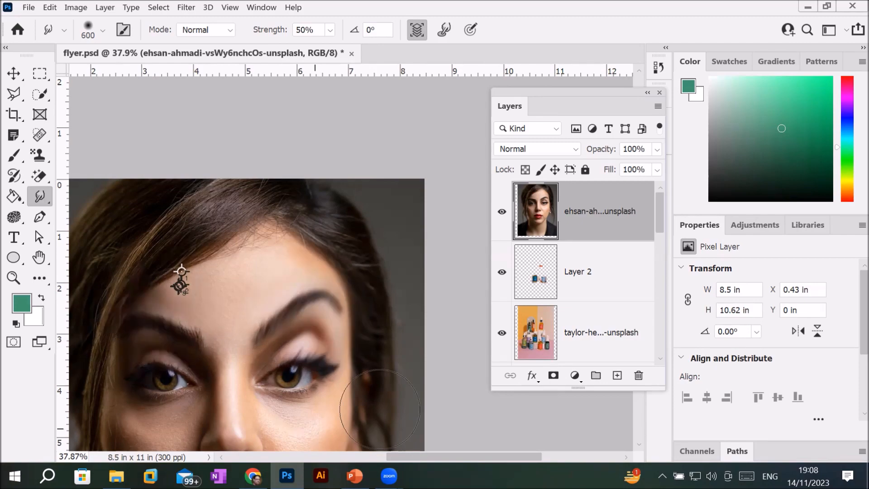